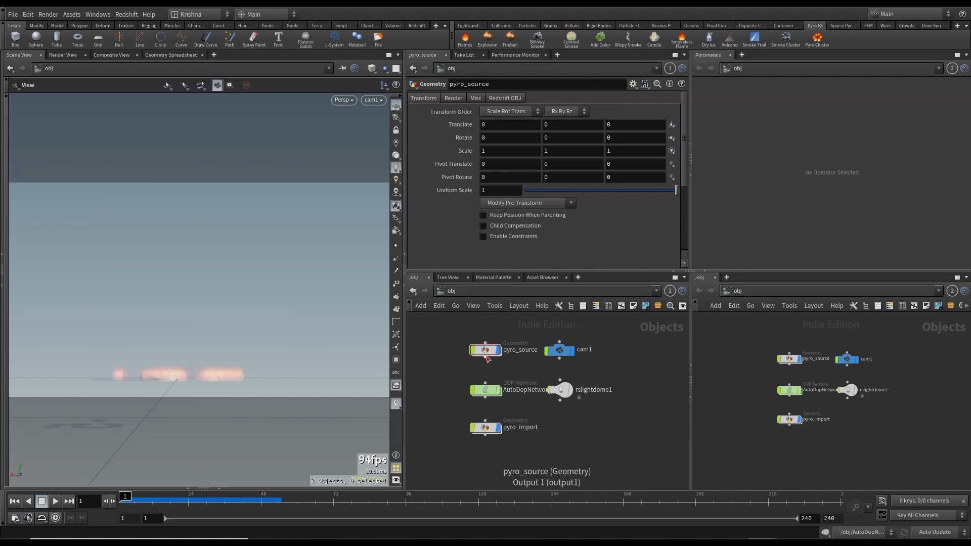
- Open the pyro_source geometry network and inspect its box1 and transform1 nodes in the viewport
mouse_move(486, 357)
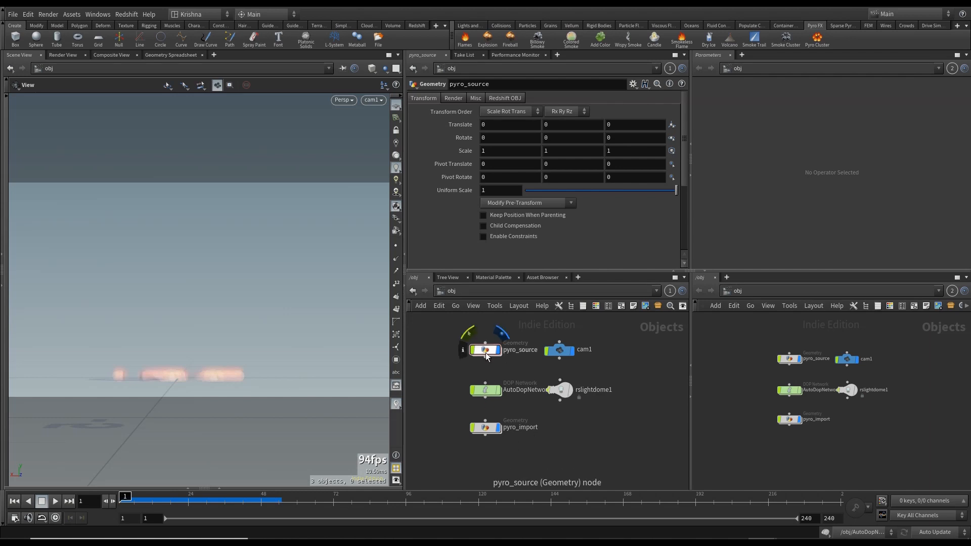
double_click(486, 353)
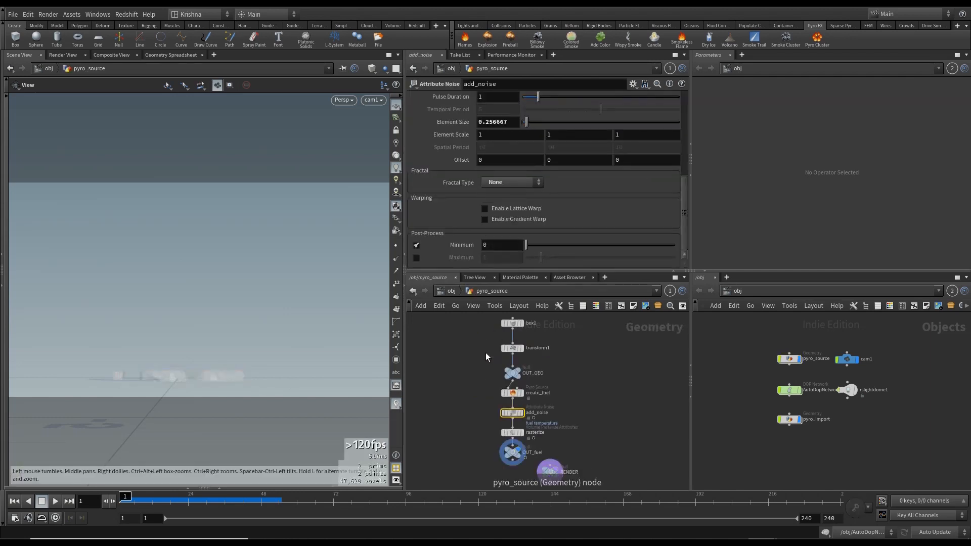
click(518, 330)
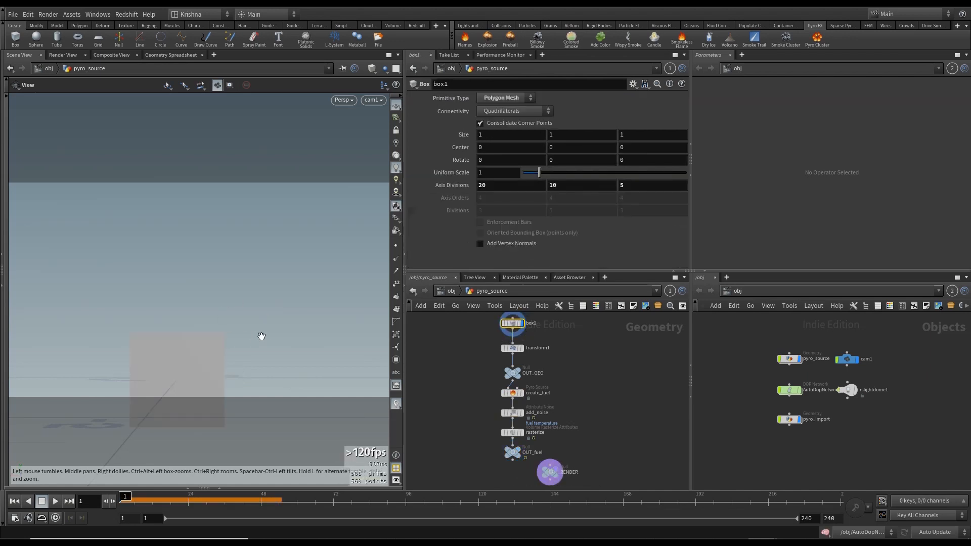
drag(260, 336, 221, 370)
middle_drag(221, 370, 237, 312)
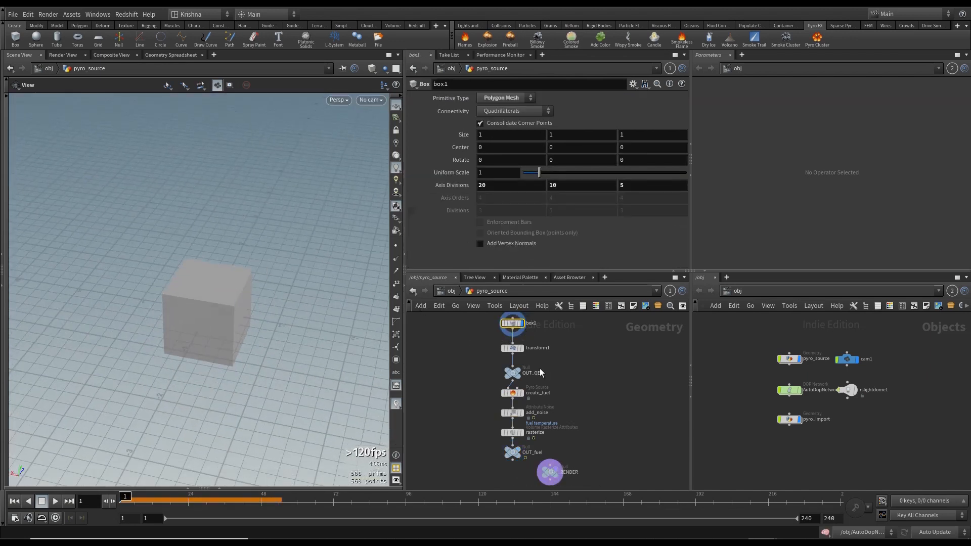
click(525, 336)
click(519, 350)
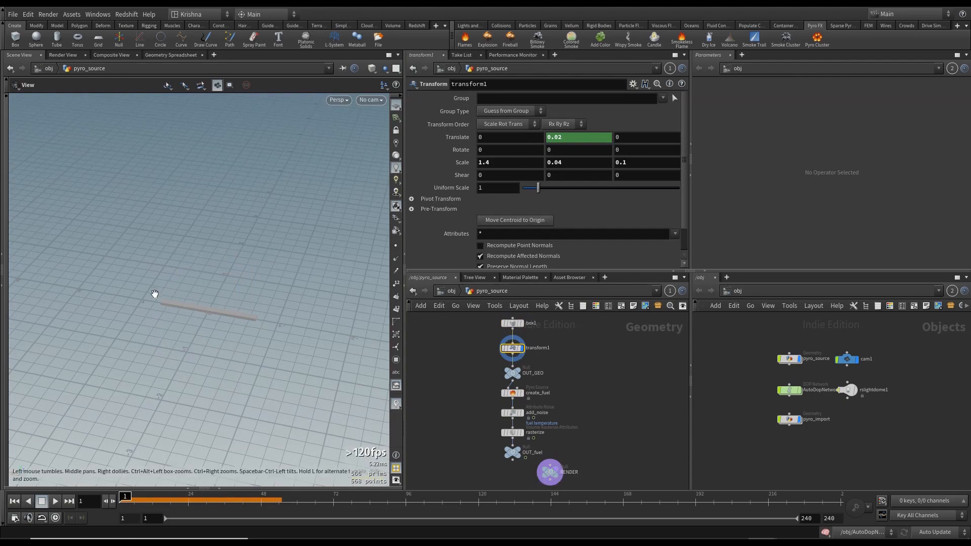
middle_drag(154, 292, 231, 334)
drag(232, 335, 212, 324)
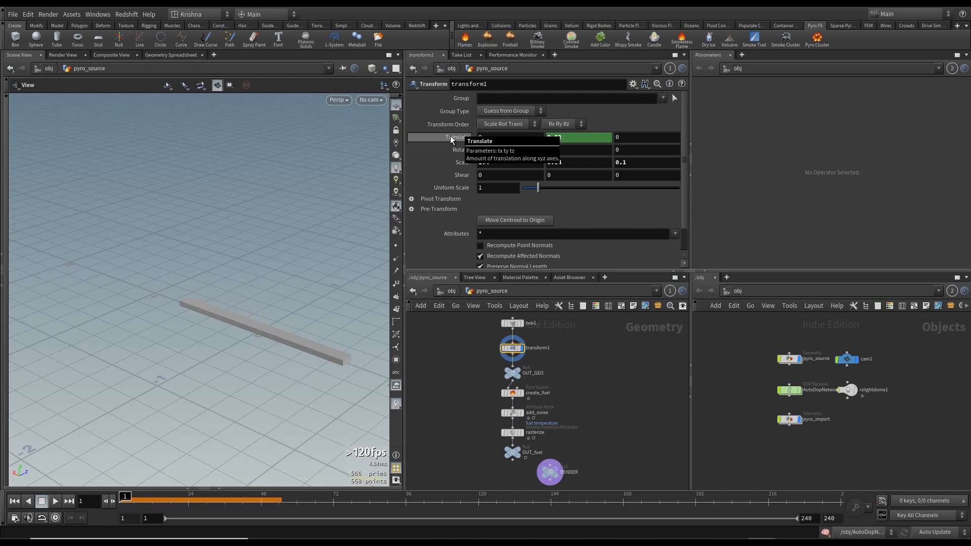
- Examine the transform1 Translate parameter and its expression while viewing the flattened box
scroll(157, 304, down, 3)
mouse_move(220, 332)
middle_down()
mouse_move(184, 327)
mouse_move(192, 340)
mouse_move(234, 328)
middle_up()
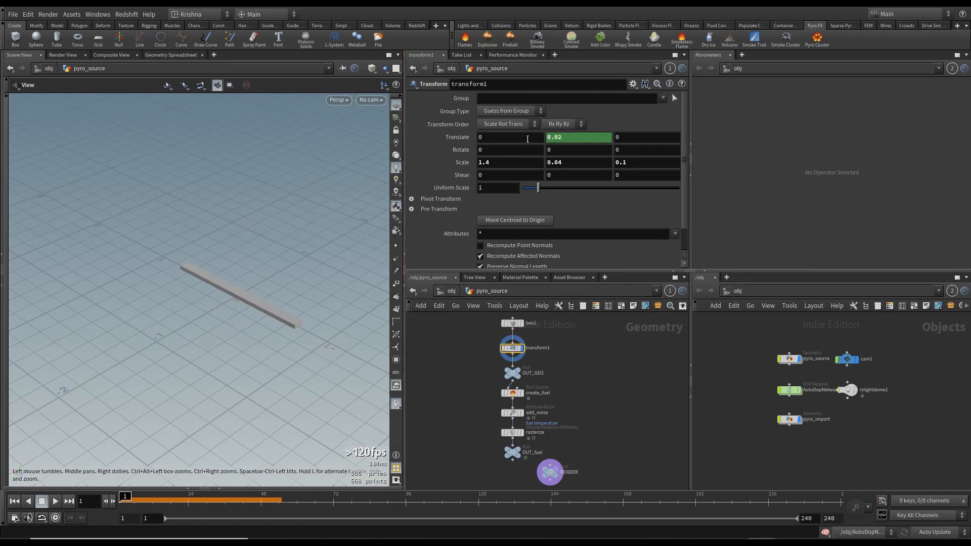
click(457, 137)
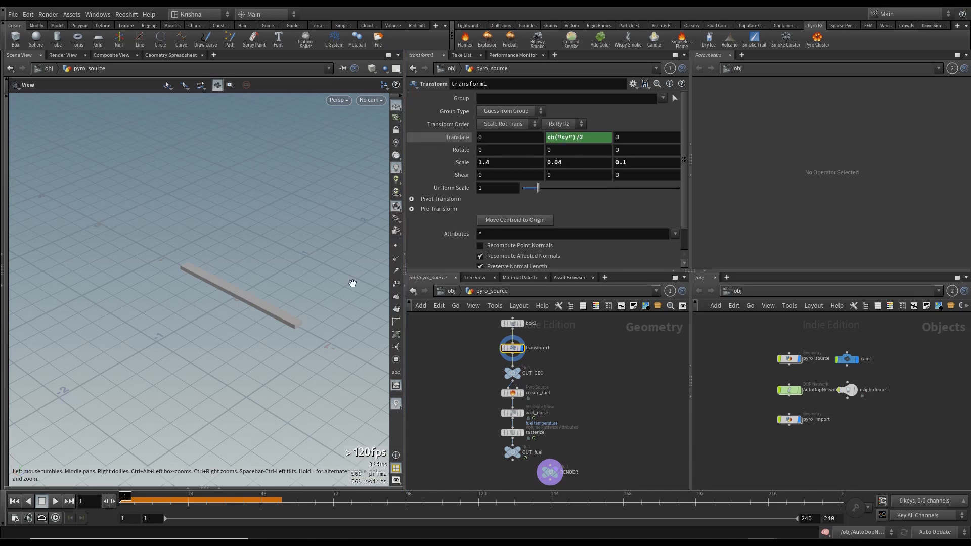
drag(352, 283, 341, 253)
click(462, 136)
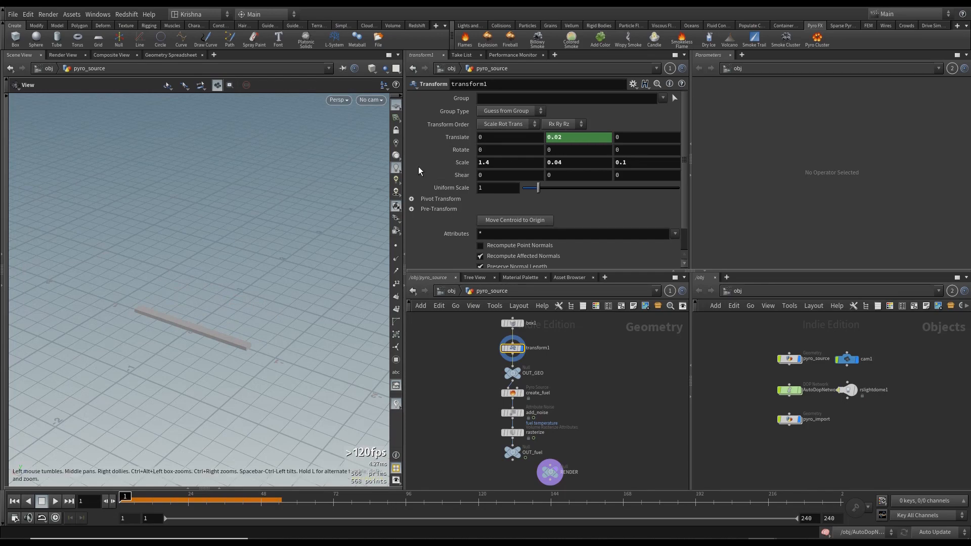
mouse_move(193, 339)
mouse_down()
mouse_move(210, 340)
mouse_move(184, 329)
mouse_up()
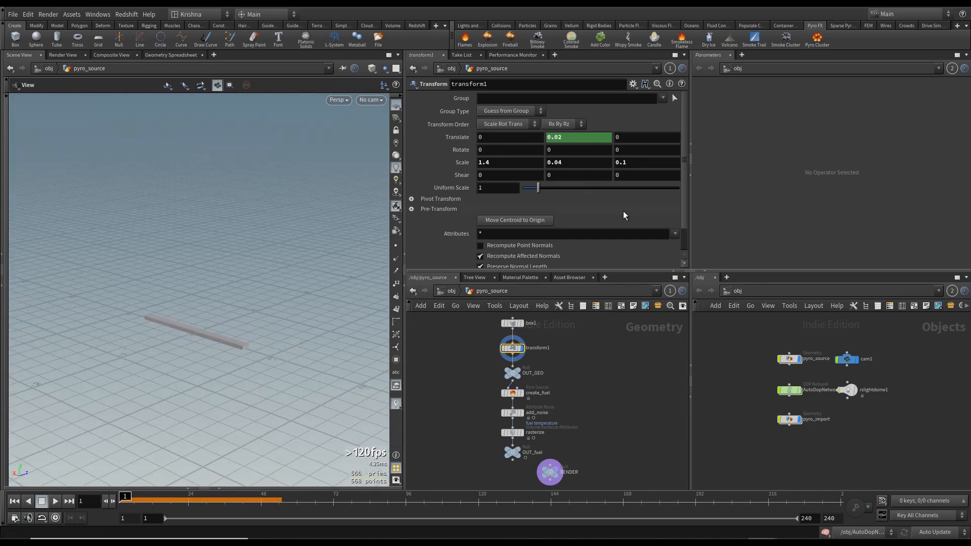
scroll(508, 379, up, 2)
- Preview the OUT_GEO and create_fuel nodes, then return to the object level
click(517, 370)
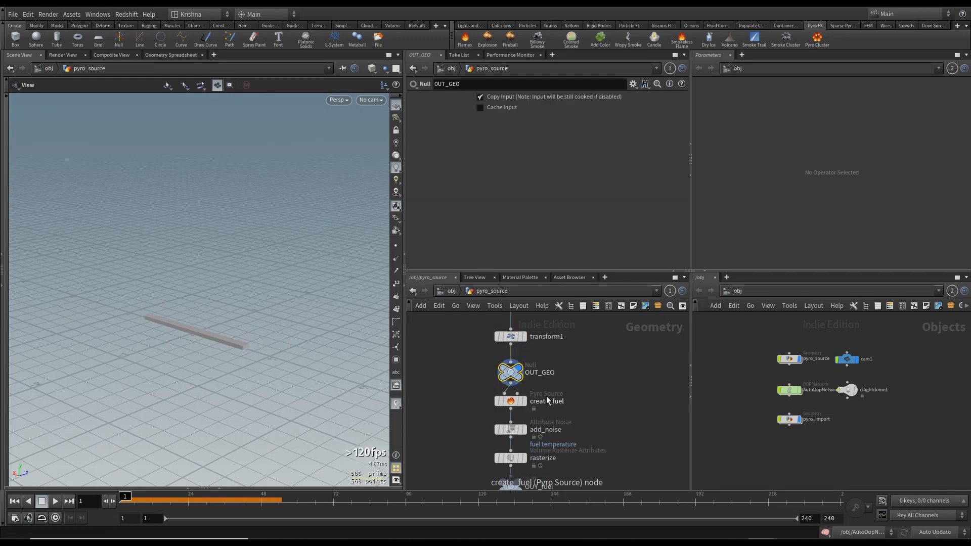
click(524, 402)
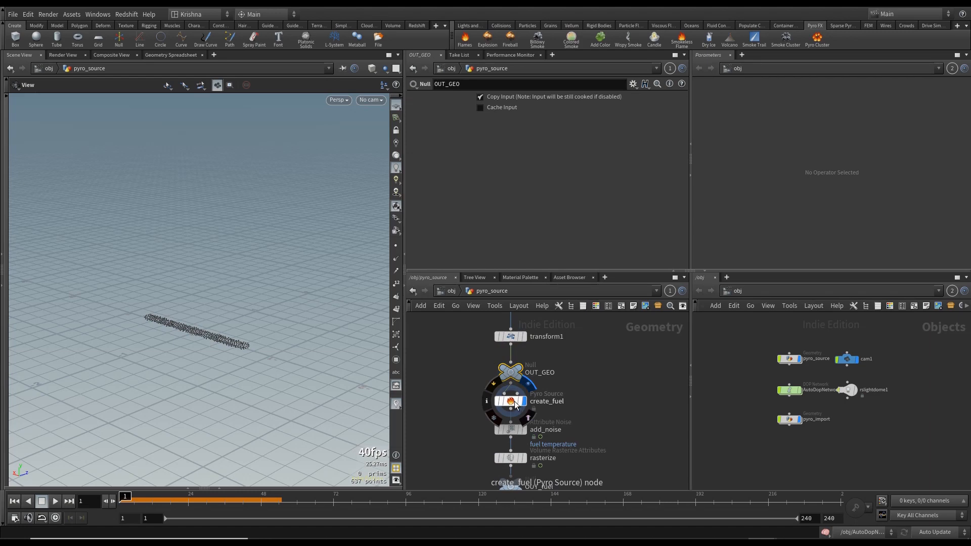
click(515, 402)
click(531, 373)
click(454, 290)
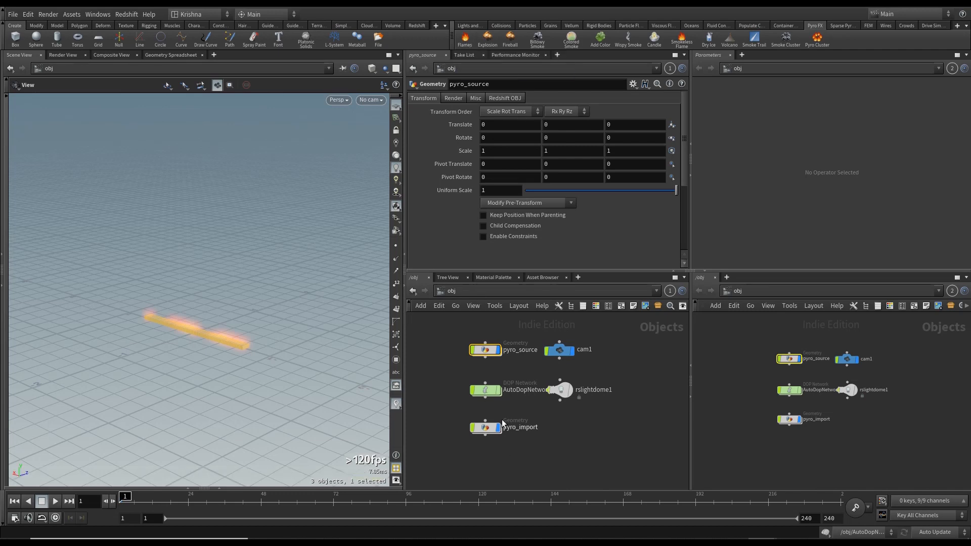
- Check the cam1 and rslightdome1 nodes and look through cam1 in the viewport
click(559, 351)
click(560, 391)
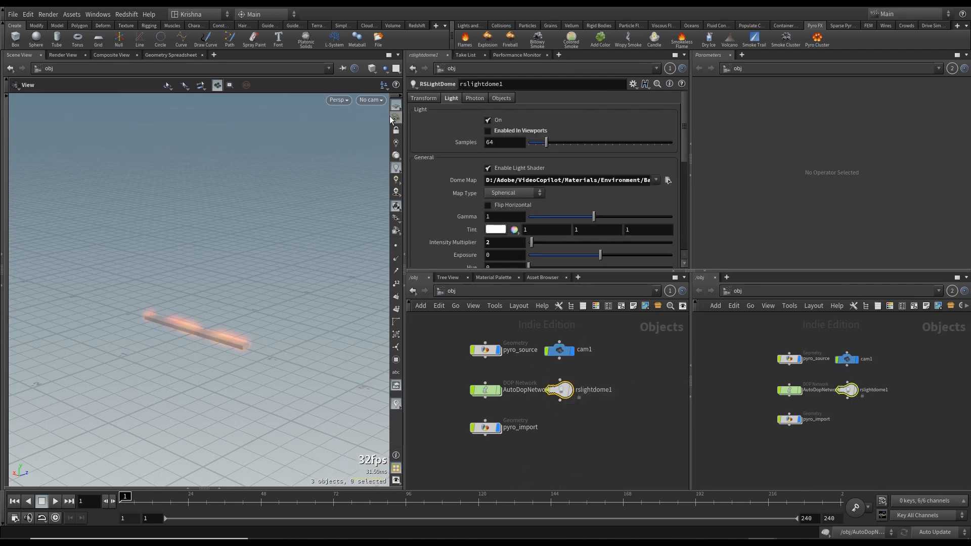
click(373, 100)
click(384, 151)
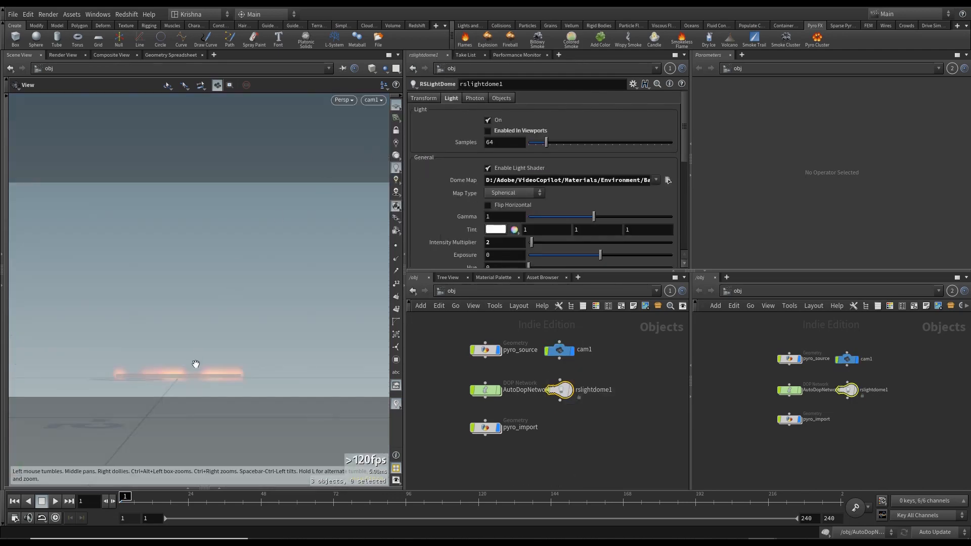
- Inside pyro_import, move the volumevisualization1 node aside and set it as the displayed node, then return up
click(596, 472)
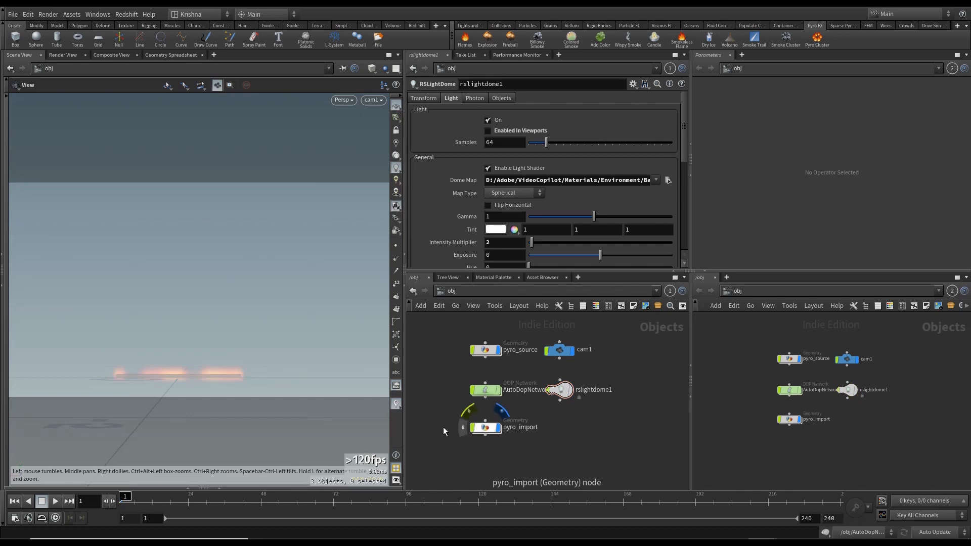
double_click(484, 428)
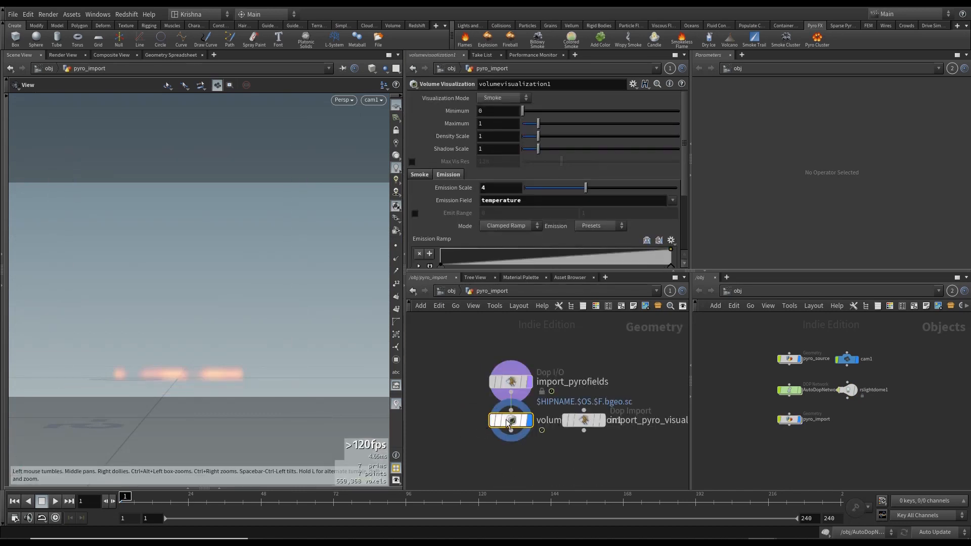
mouse_move(516, 407)
drag(512, 420, 443, 420)
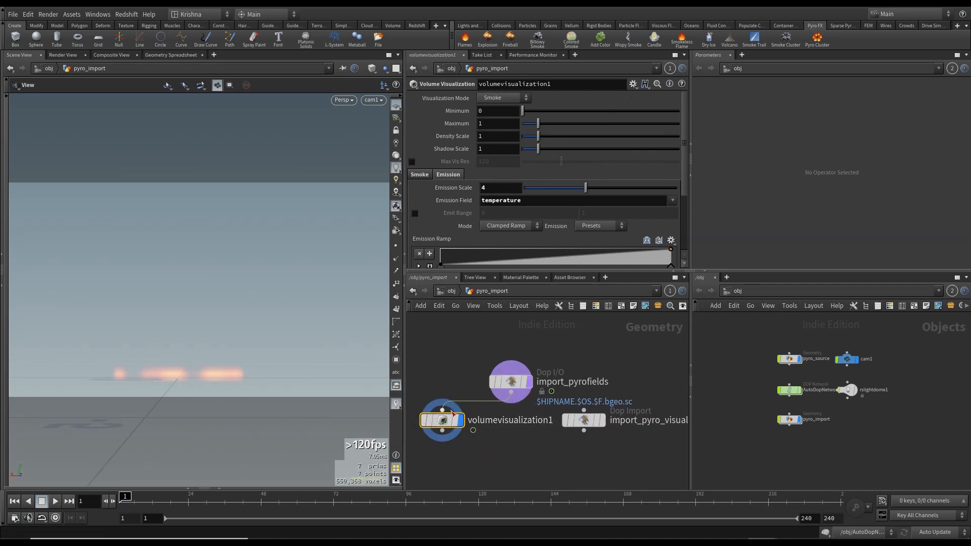
click(425, 420)
click(439, 291)
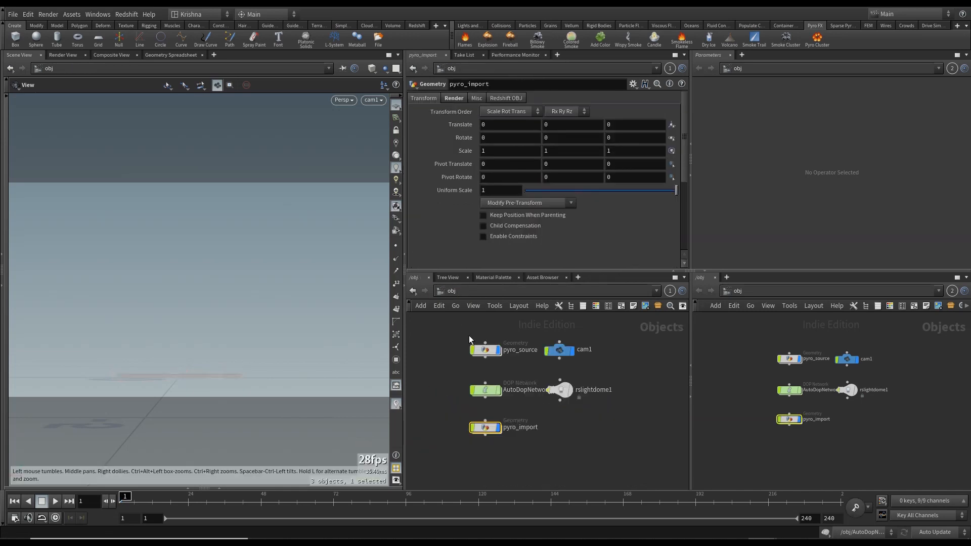
- Play the simulation and jump back to the first frame
click(54, 501)
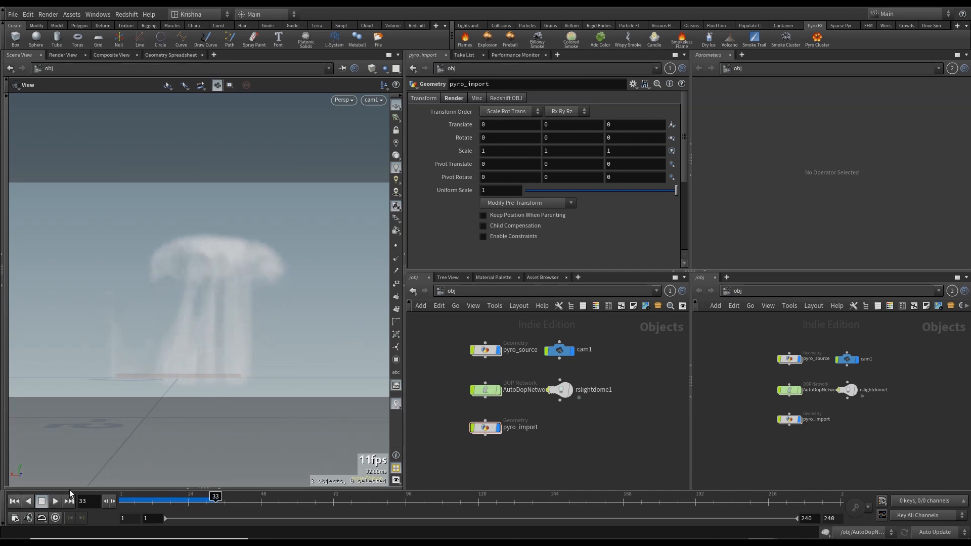
click(14, 502)
- Inside pyro_import, set the import_pyro_visualization node as the displayed node and return to object level
double_click(485, 428)
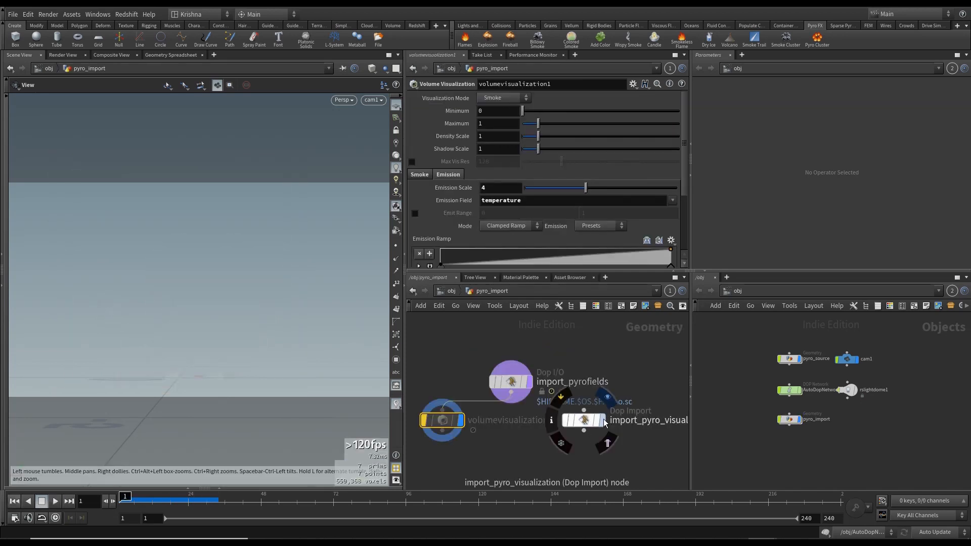
click(602, 420)
click(451, 291)
click(446, 421)
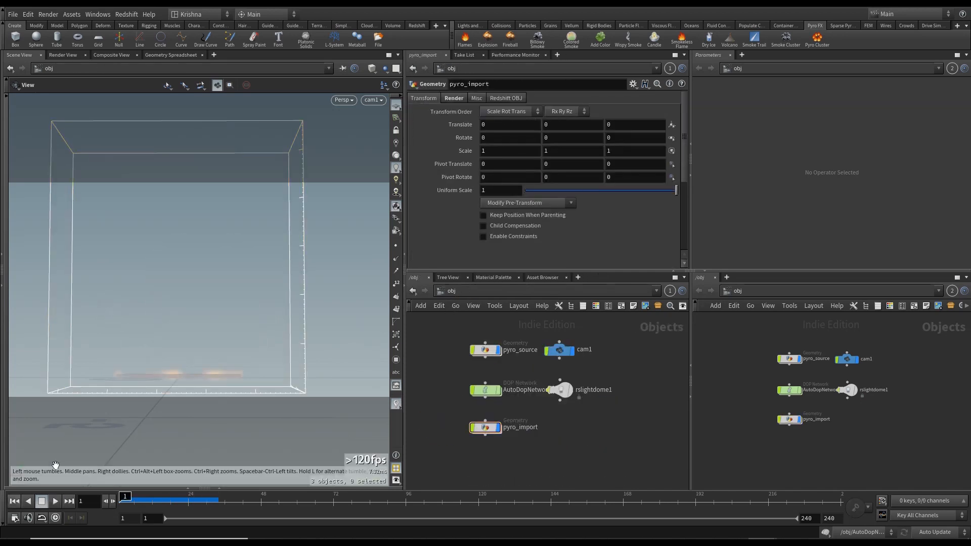
- Play the simulation, stop it, and rewind to the first frame
click(54, 501)
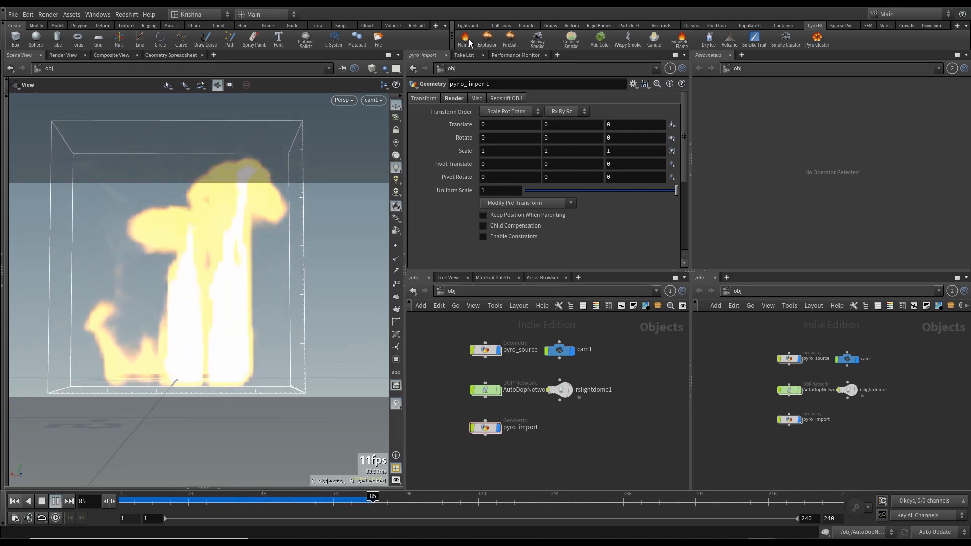
click(42, 502)
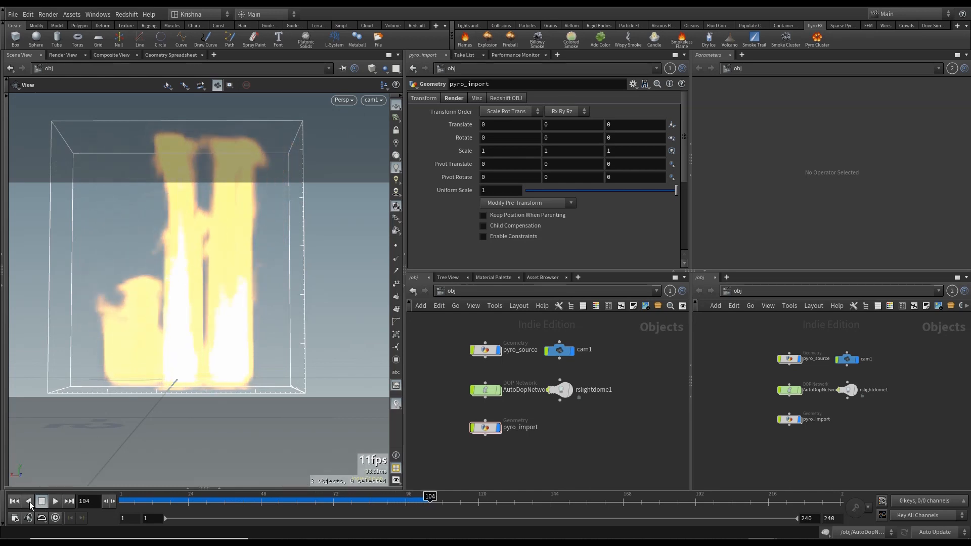
click(18, 502)
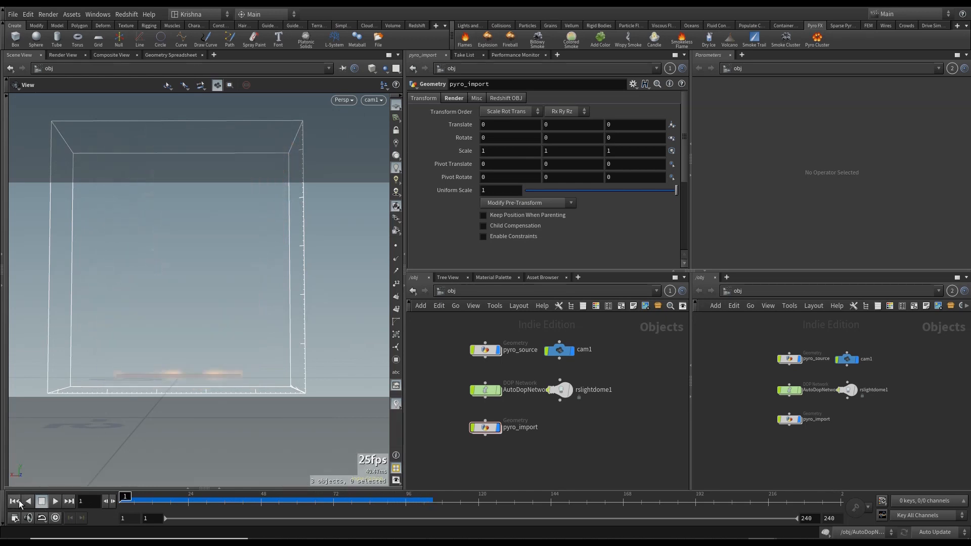
- Inside pyro_source, add a Scatter node next to create_fuel
double_click(484, 350)
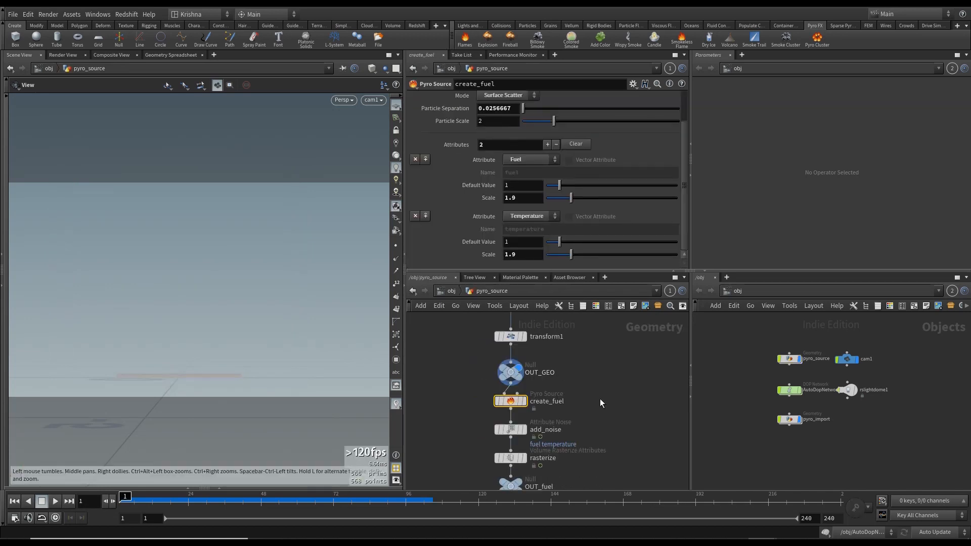
click(525, 402)
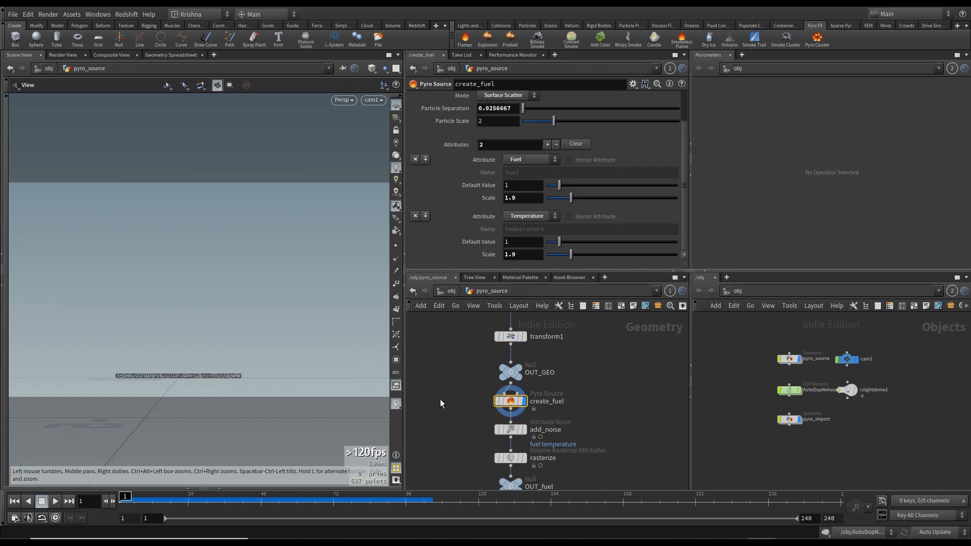
key(Tab)
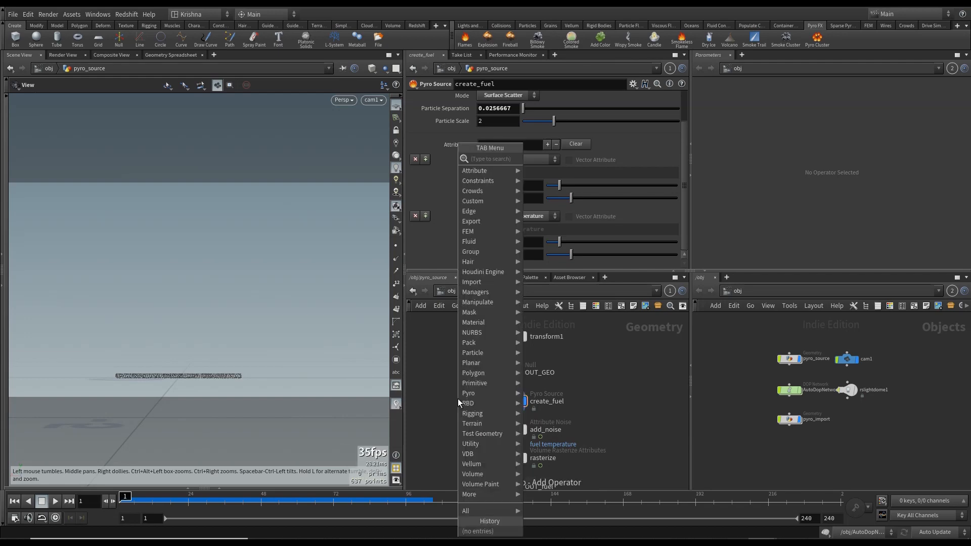
text(scatter)
key(Return)
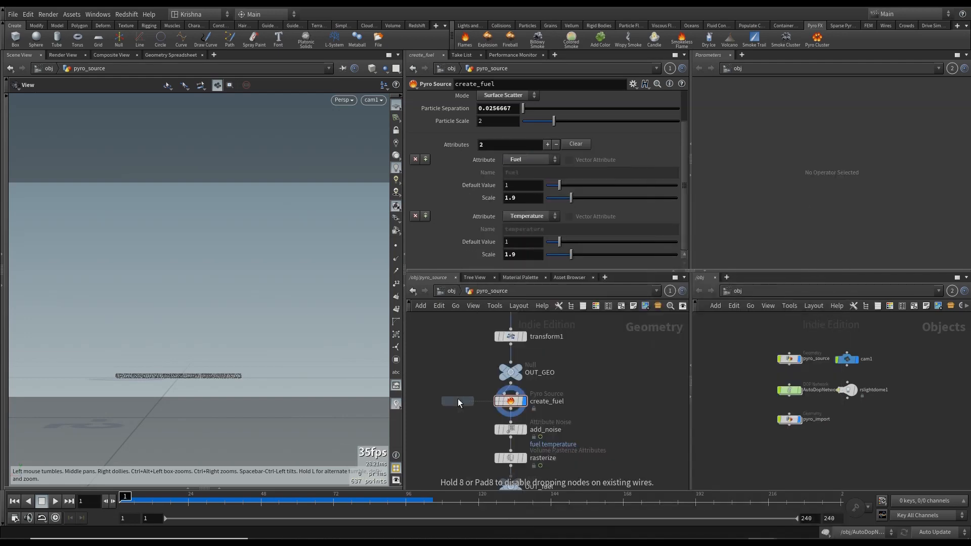
scroll(457, 399, up, 1)
click(457, 401)
click(458, 391)
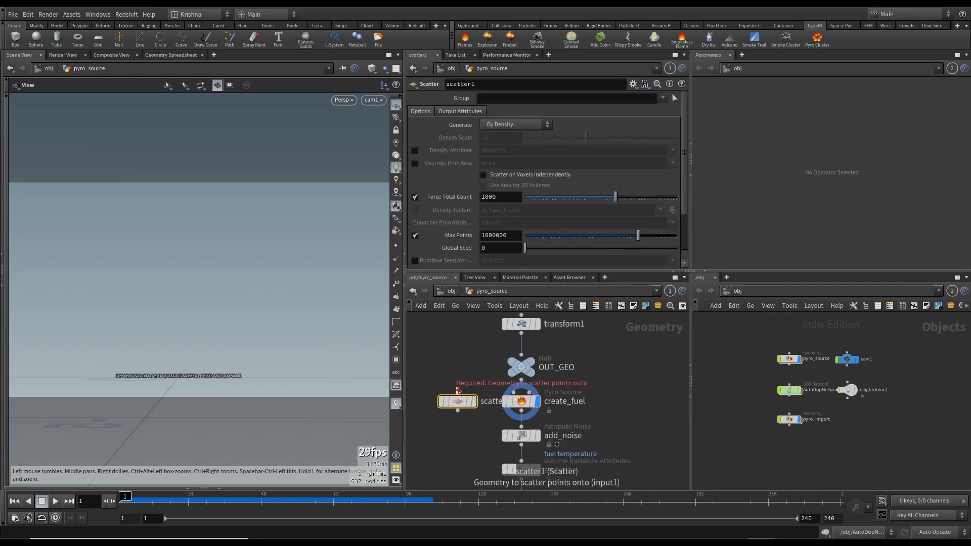
- Wire OUT_GEO into the scatter node and the scatter output into create_fuel's input
click(521, 380)
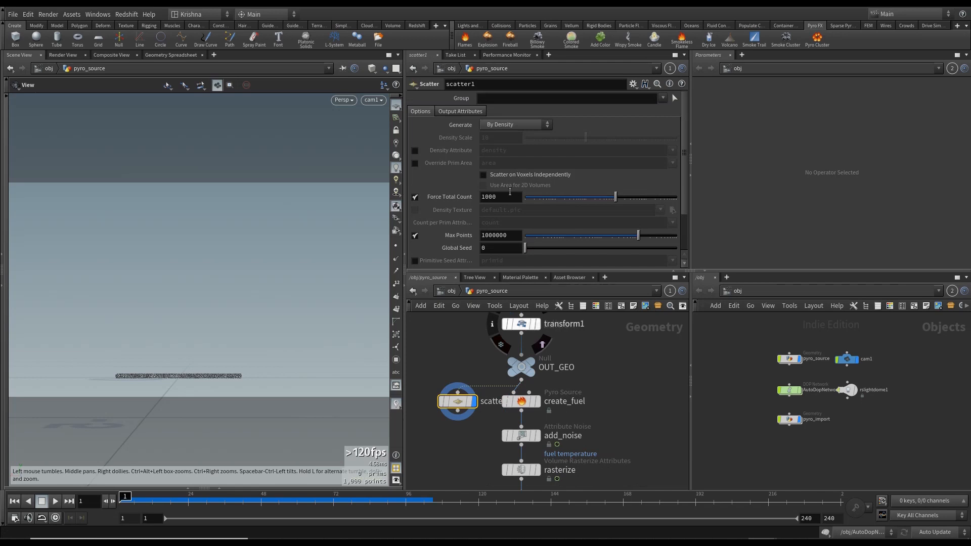
click(494, 199)
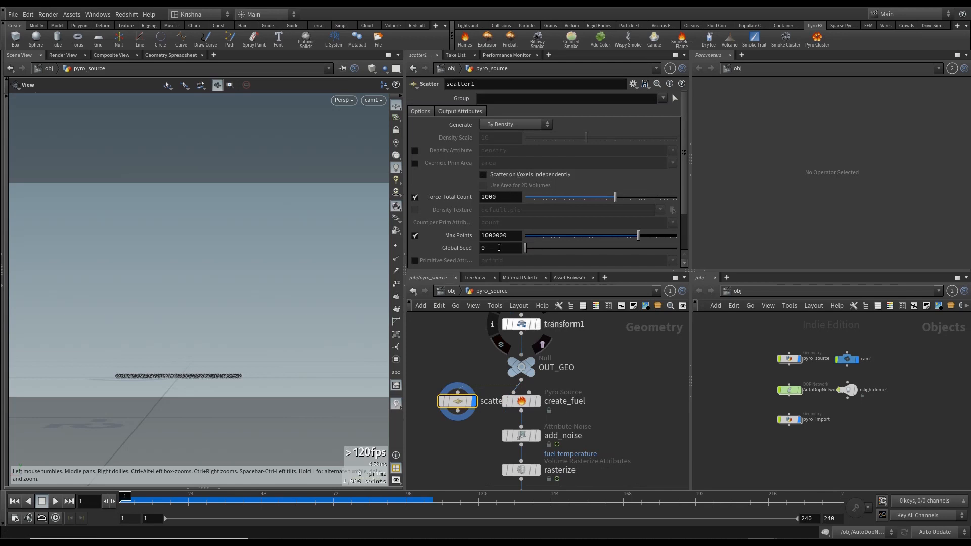
click(457, 411)
click(515, 392)
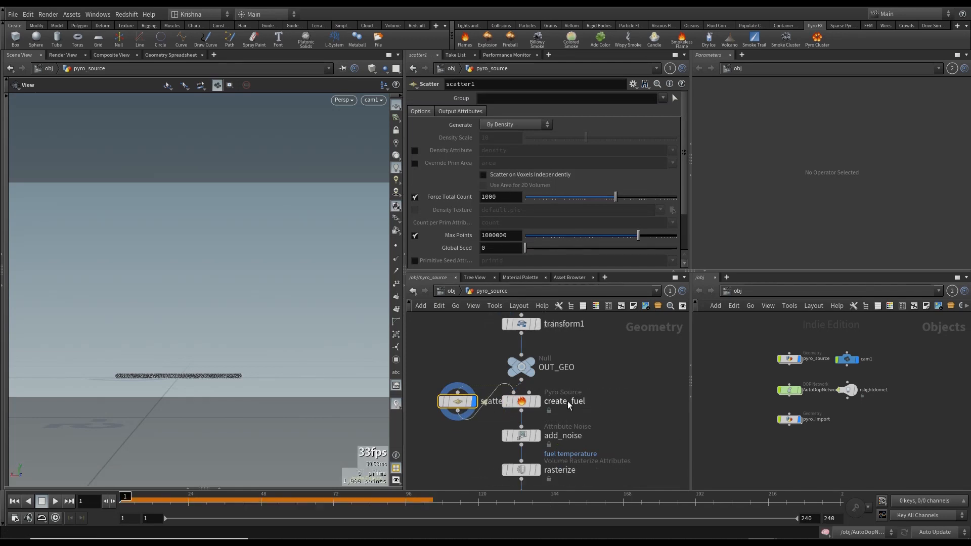
- Set create_fuel as the displayed node and auto-arrange the network layout
click(538, 402)
click(518, 402)
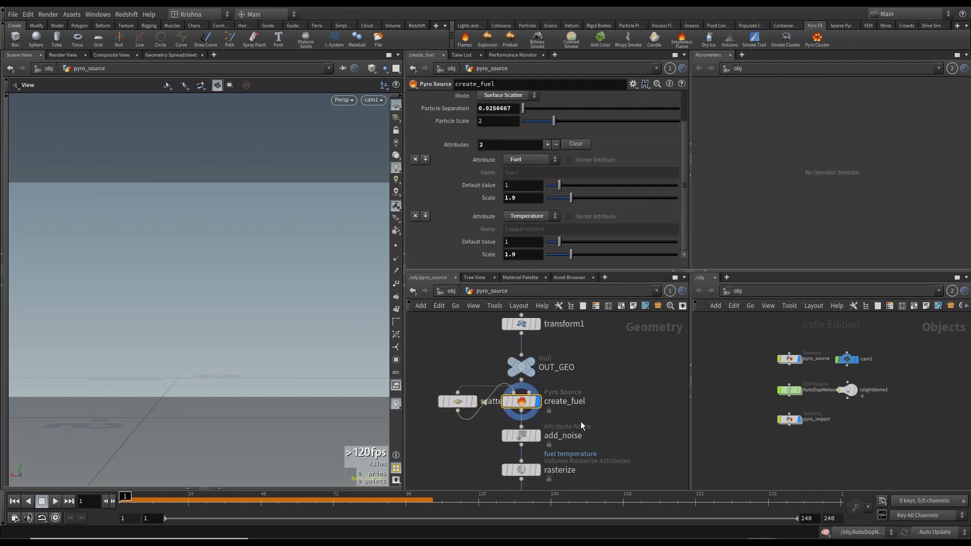
key(l)
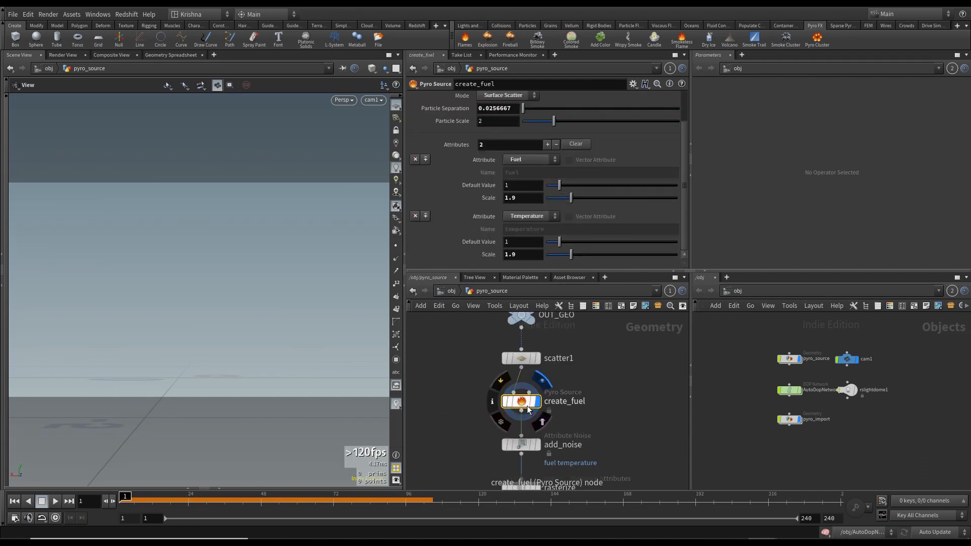
- Set the create_fuel node's Mode to Keep Input
scroll(568, 115, up, 3)
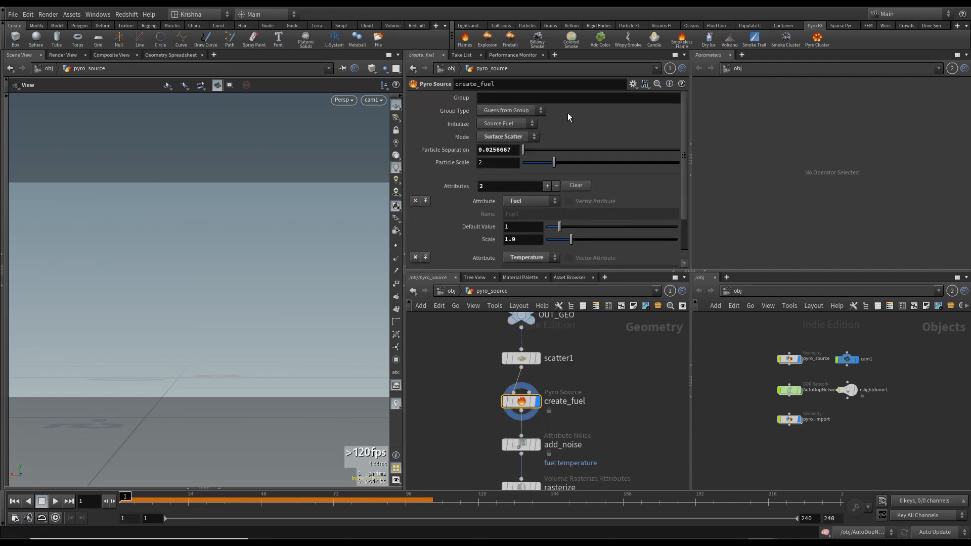
click(509, 136)
click(508, 157)
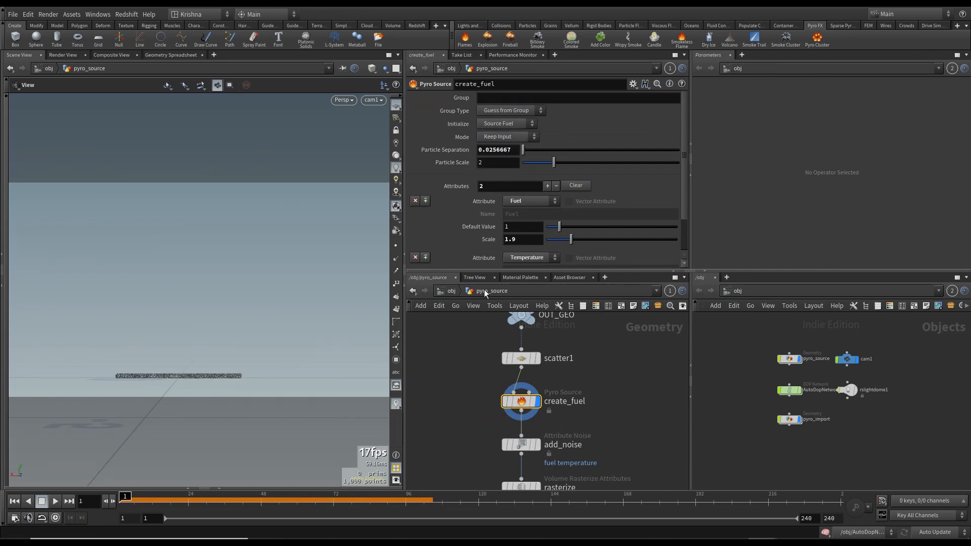
- Set create_fuel's Particle Separation to 0.011
click(447, 385)
scroll(466, 193, down, 2)
scroll(469, 196, up, 2)
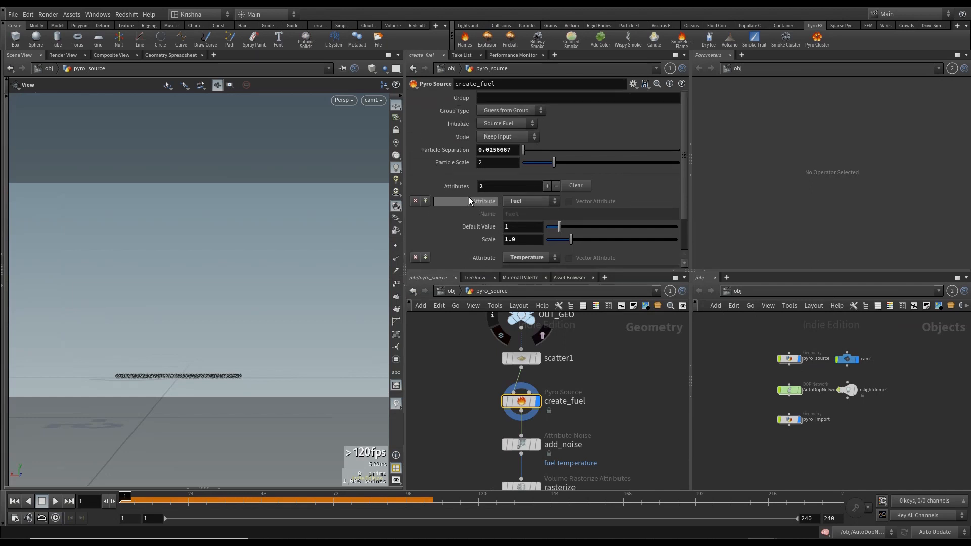
scroll(469, 196, down, 2)
scroll(473, 174, up, 2)
drag(490, 148, 512, 148)
key(BackSpace)
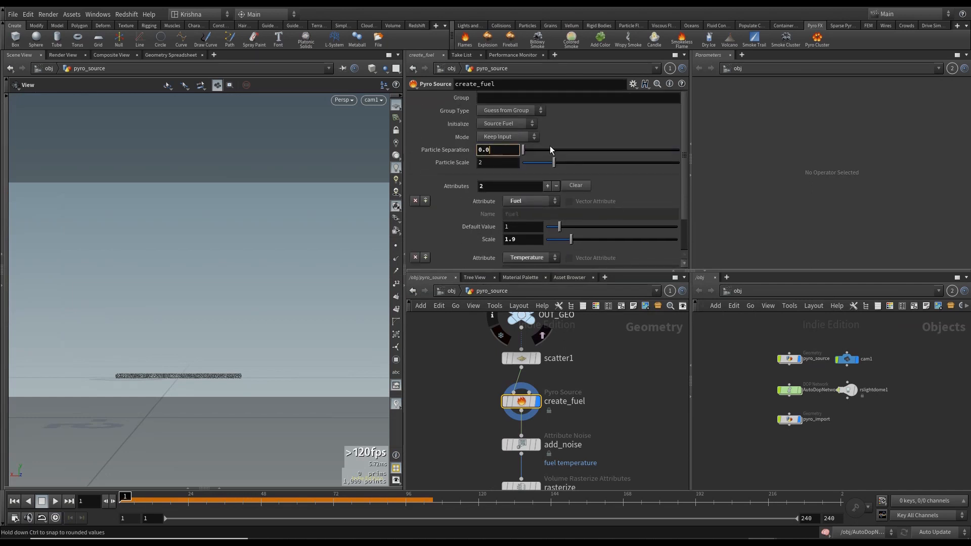
text(11)
key(Return)
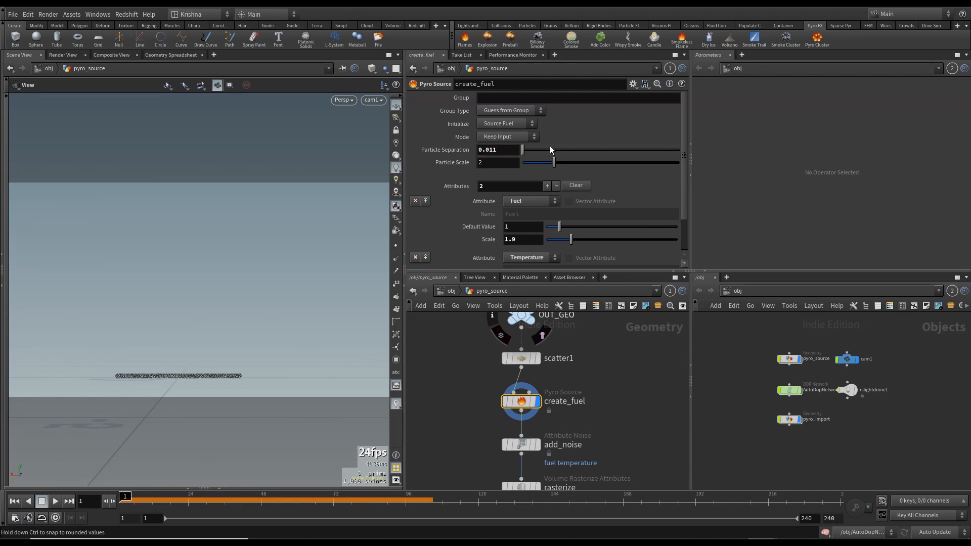
- Paste a copied Attribute Noise node beside add_noise, wired from create_fuel
click(462, 434)
middle_drag(476, 437, 448, 380)
key(ctrl+v)
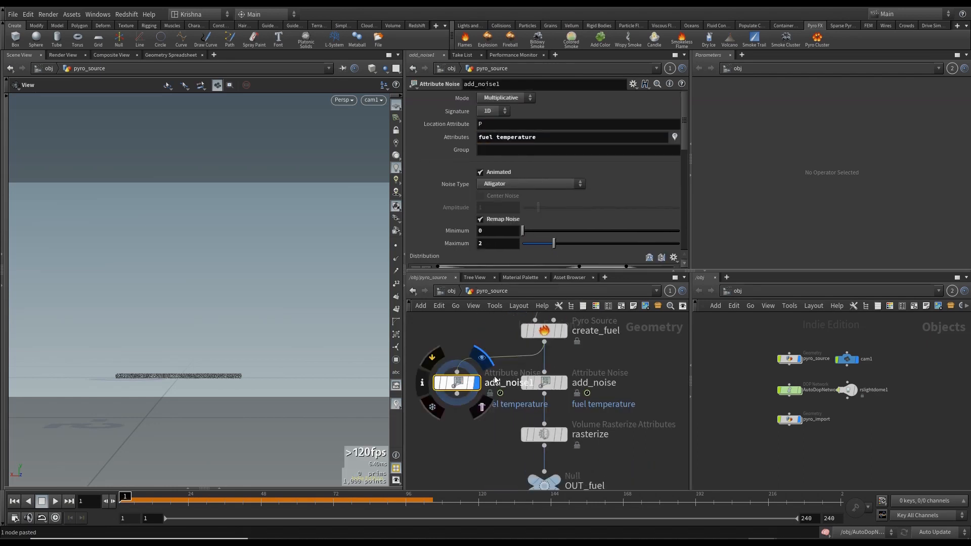
drag(455, 389, 443, 388)
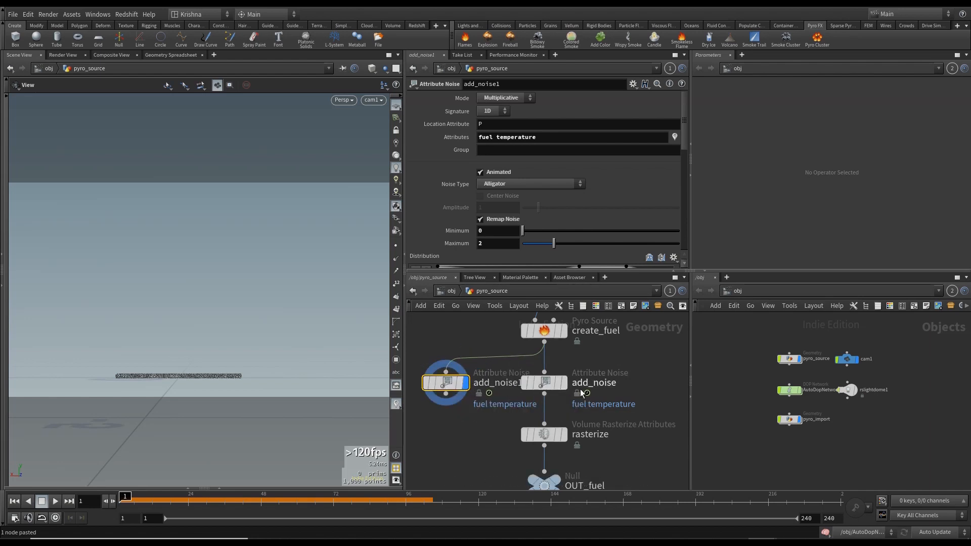
- Compare the noise, distribution, fractal and warping parameters of the pasted noise node against add_noise
click(545, 382)
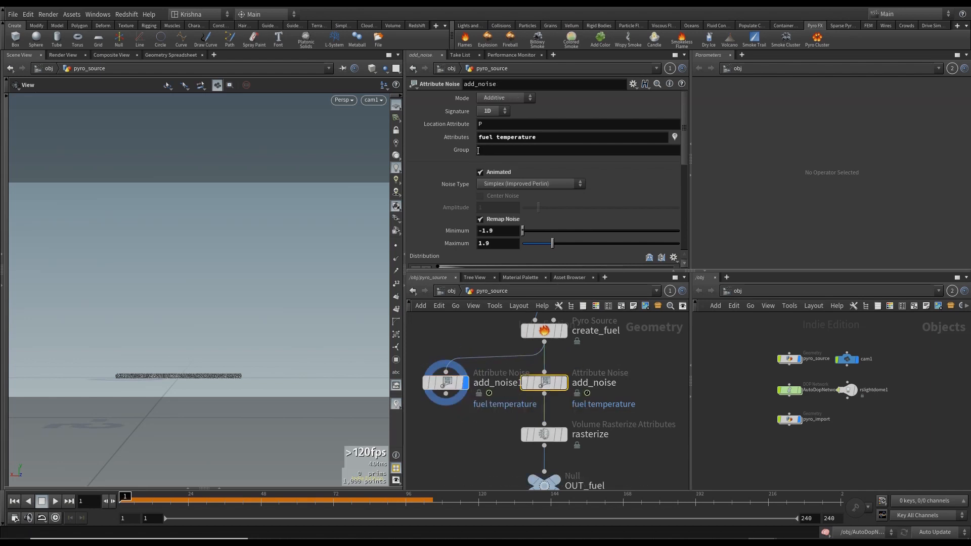
click(444, 383)
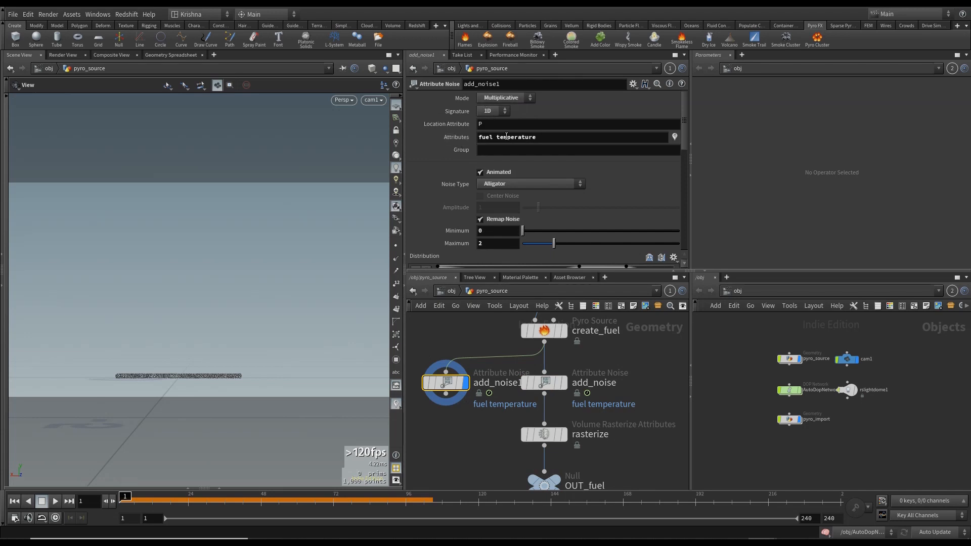
scroll(479, 169, down, 1)
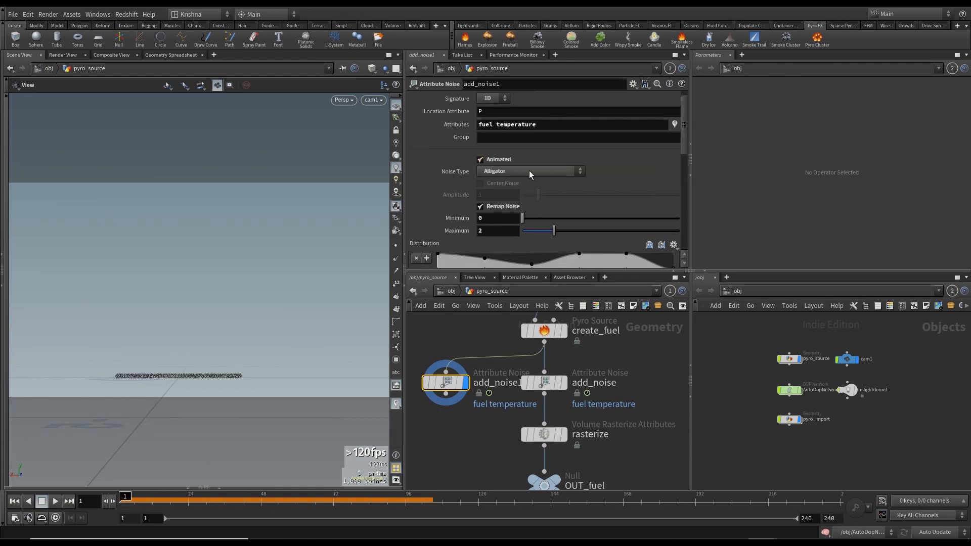
click(544, 383)
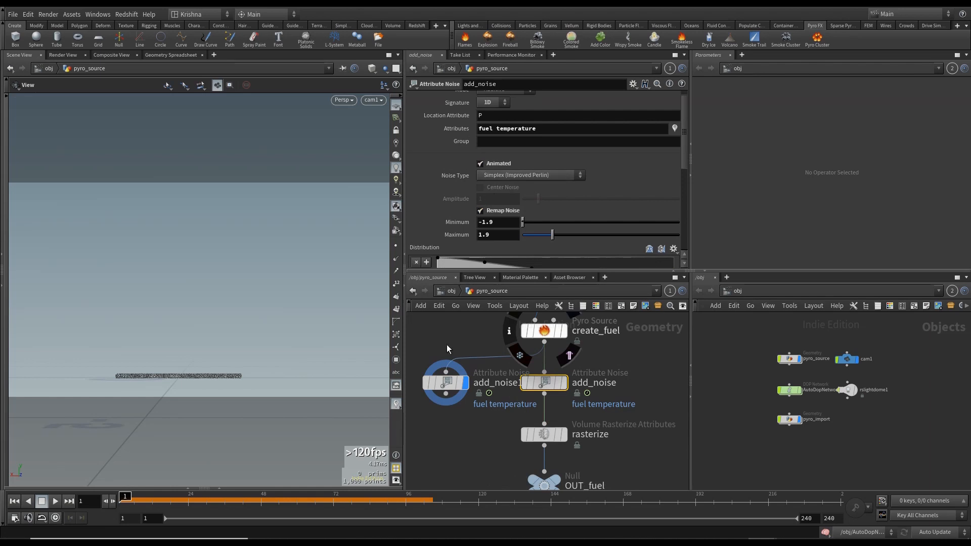
click(446, 383)
scroll(512, 171, down, 5)
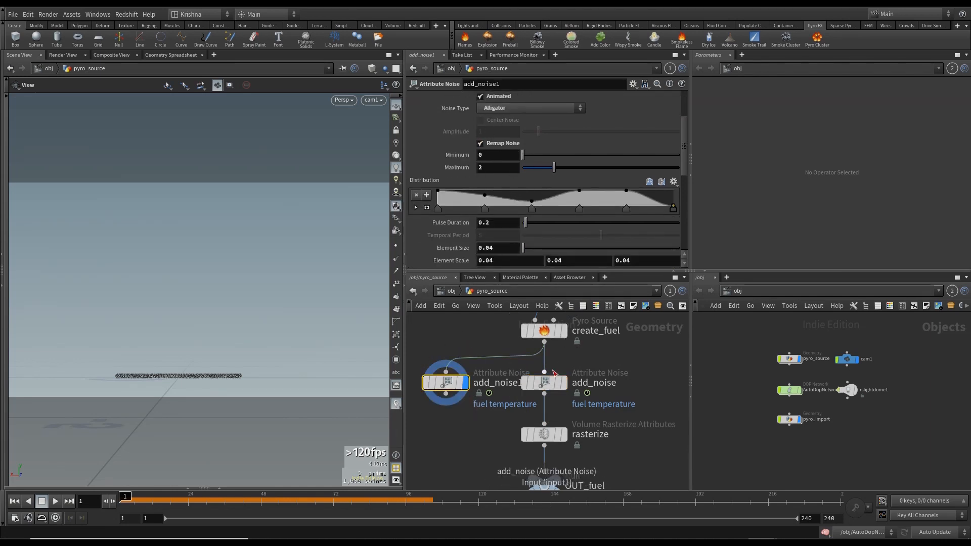
click(545, 382)
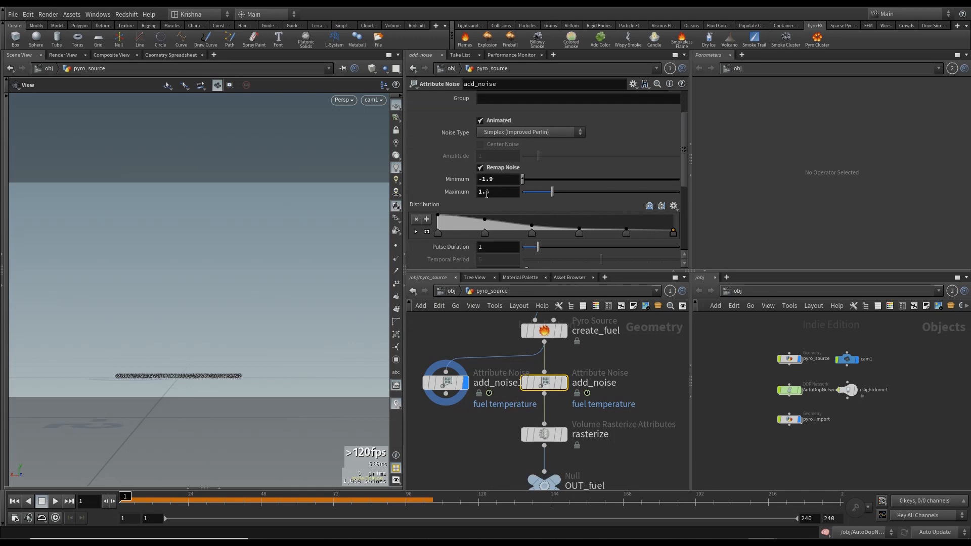
scroll(505, 127, down, 3)
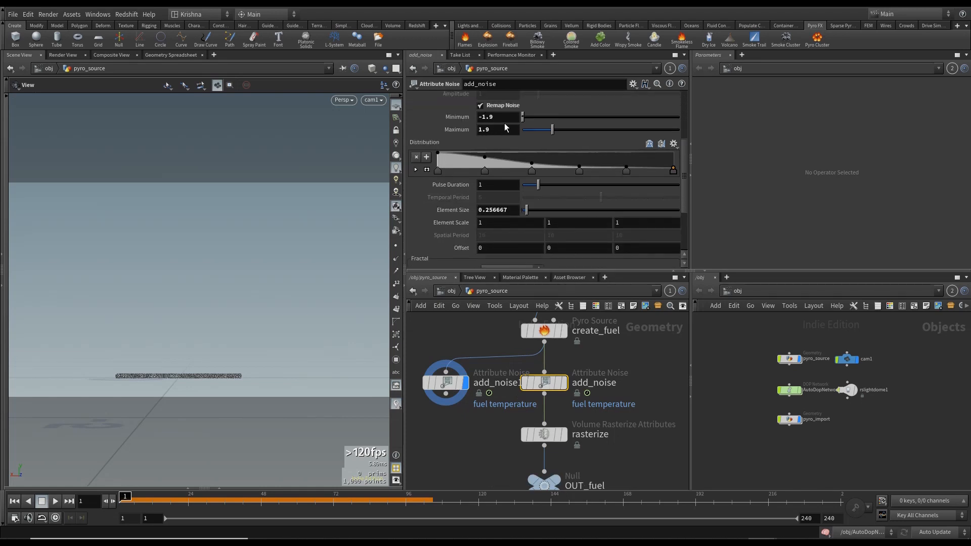
click(446, 382)
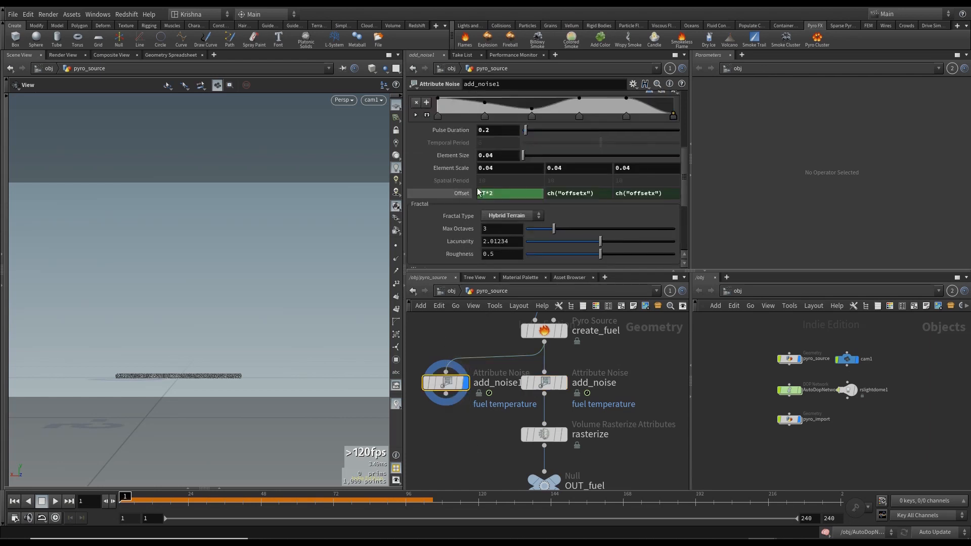
scroll(457, 172, up, 4)
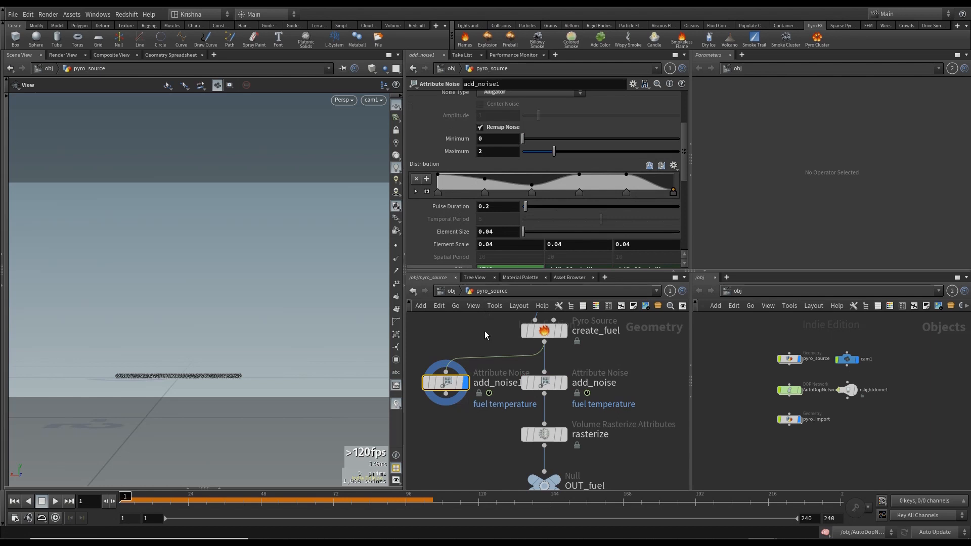
click(559, 389)
scroll(457, 233, down, 5)
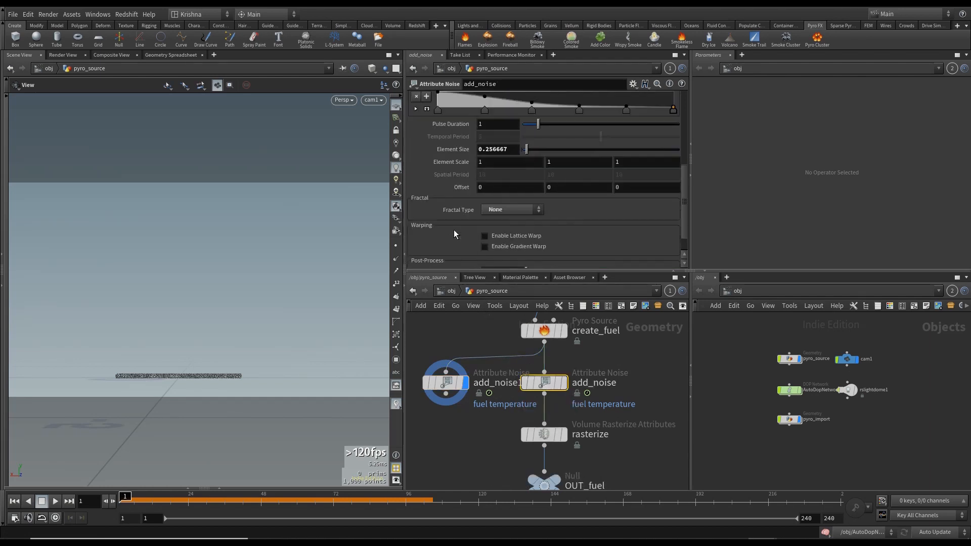
click(445, 383)
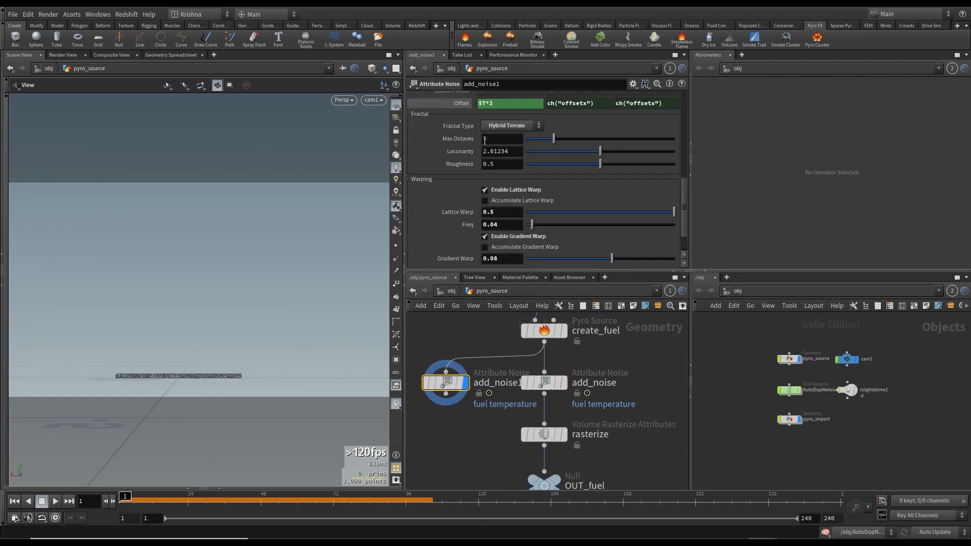
scroll(477, 163, up, 3)
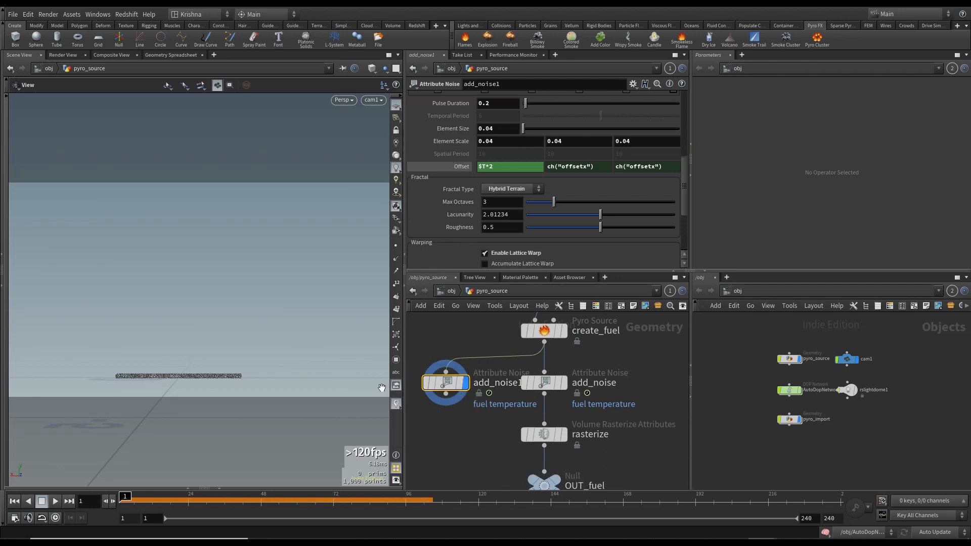
scroll(671, 168, up, 3)
scroll(670, 168, up, 3)
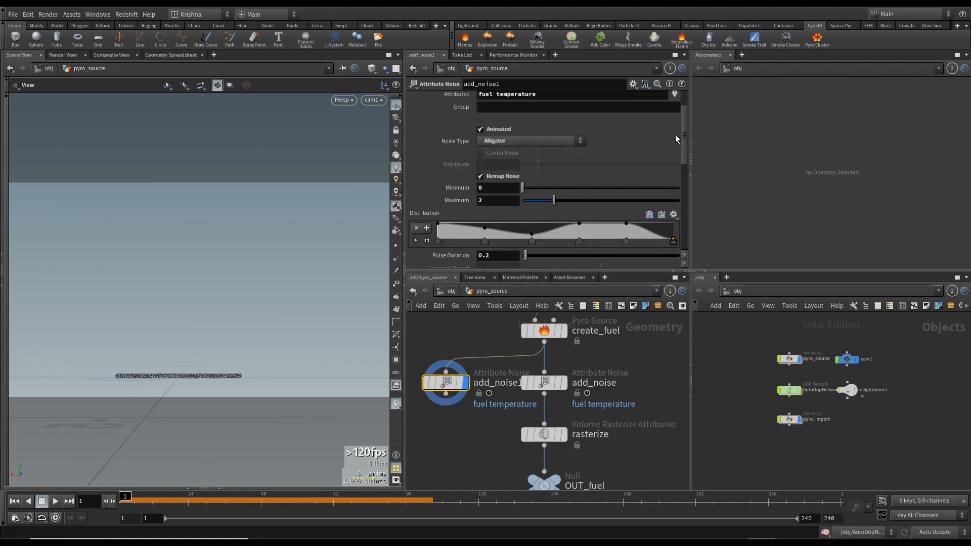
drag(263, 300, 218, 349)
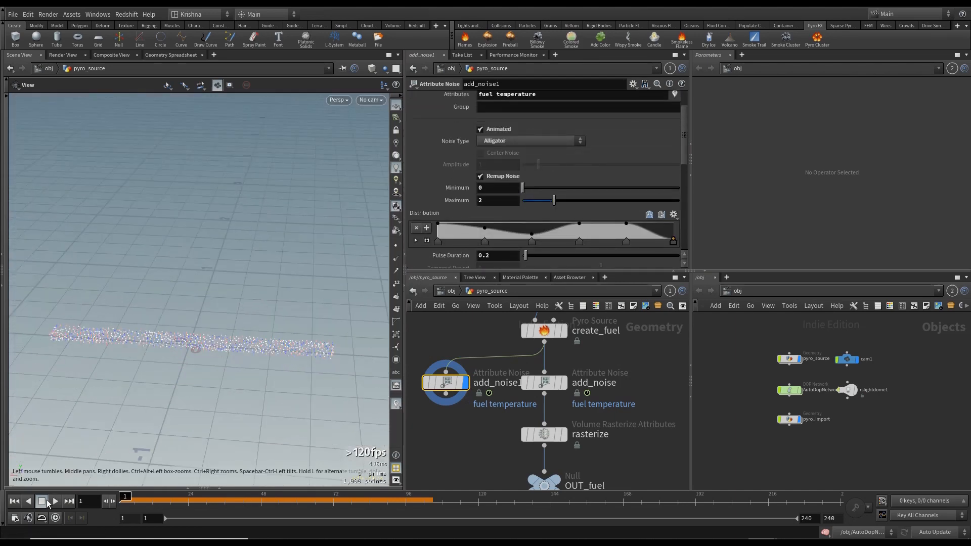
click(563, 390)
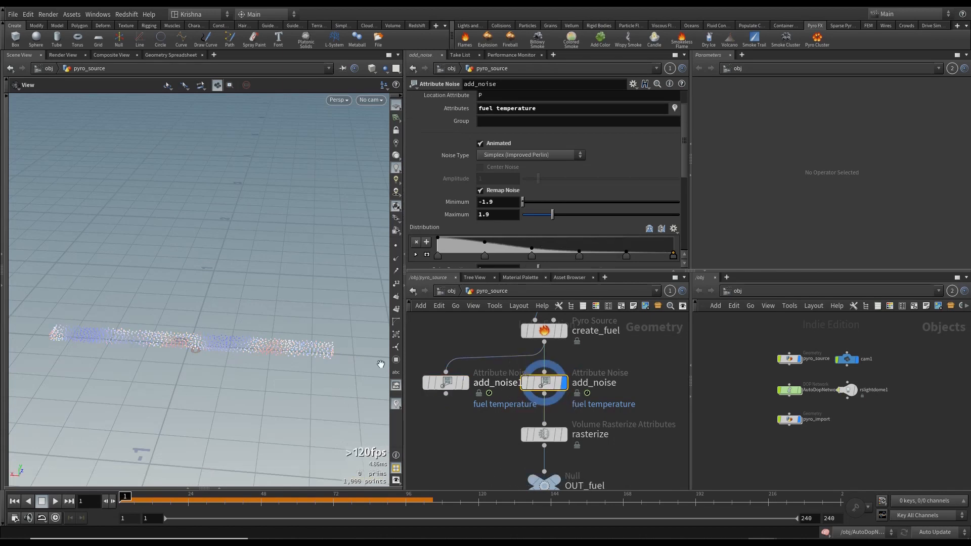
click(456, 385)
scroll(465, 170, down, 5)
scroll(464, 169, down, 1)
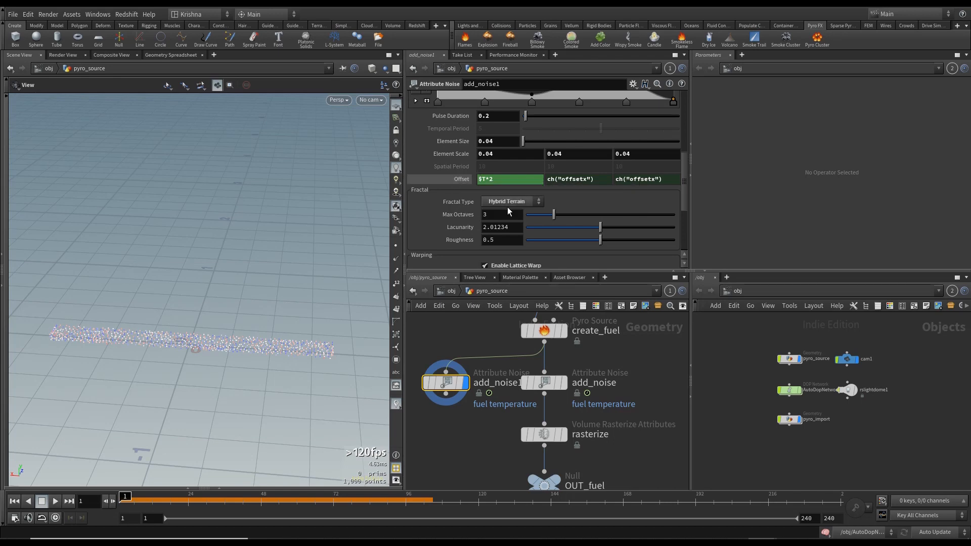
click(544, 382)
scroll(461, 226, down, 5)
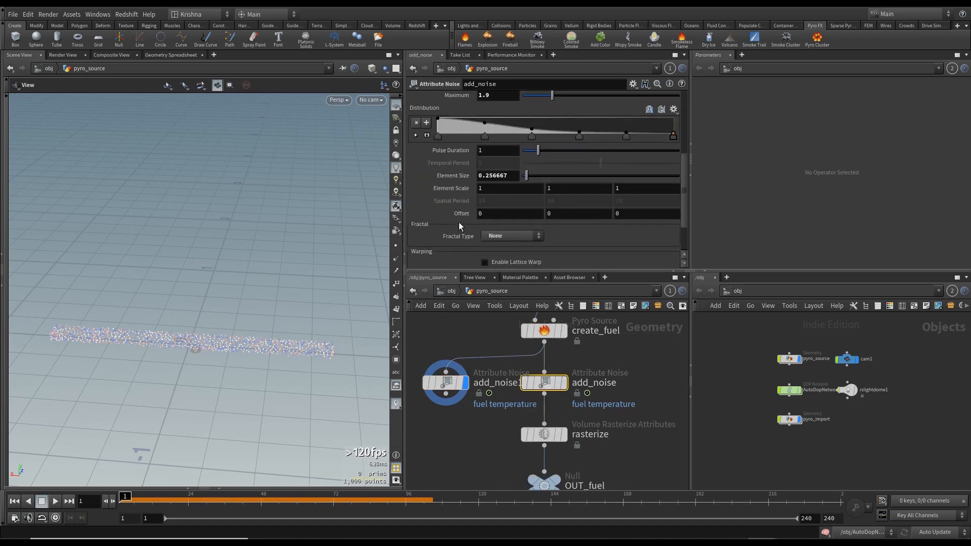
scroll(478, 229, down, 4)
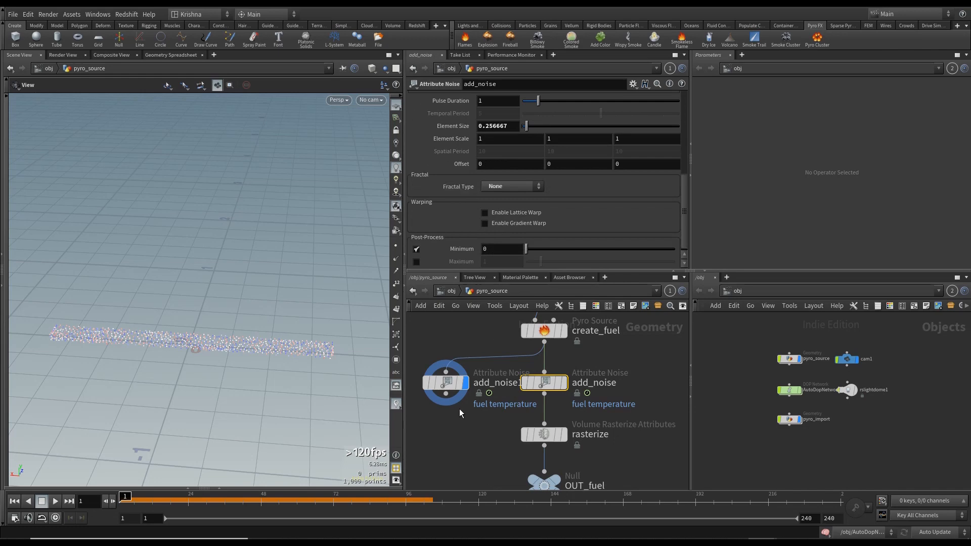
click(446, 373)
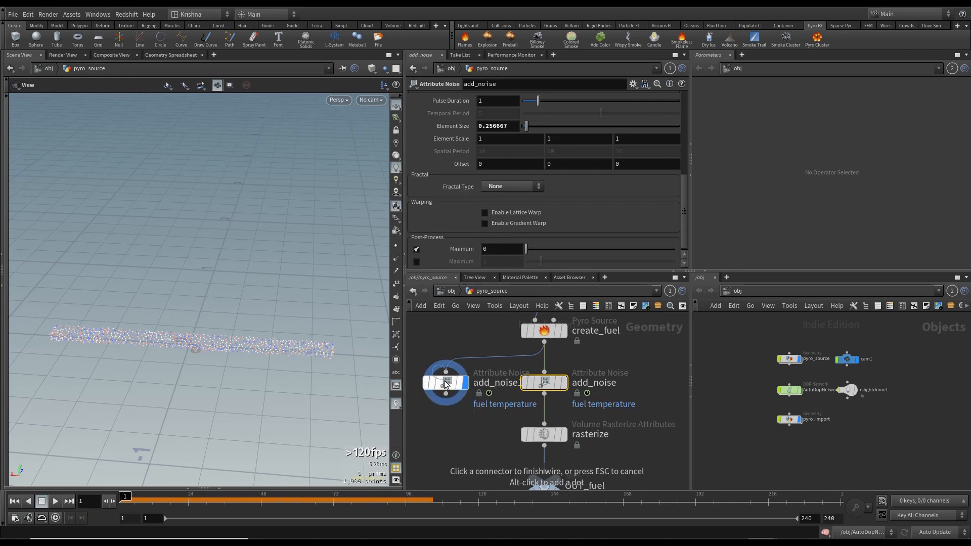
click(445, 383)
scroll(498, 160, down, 1)
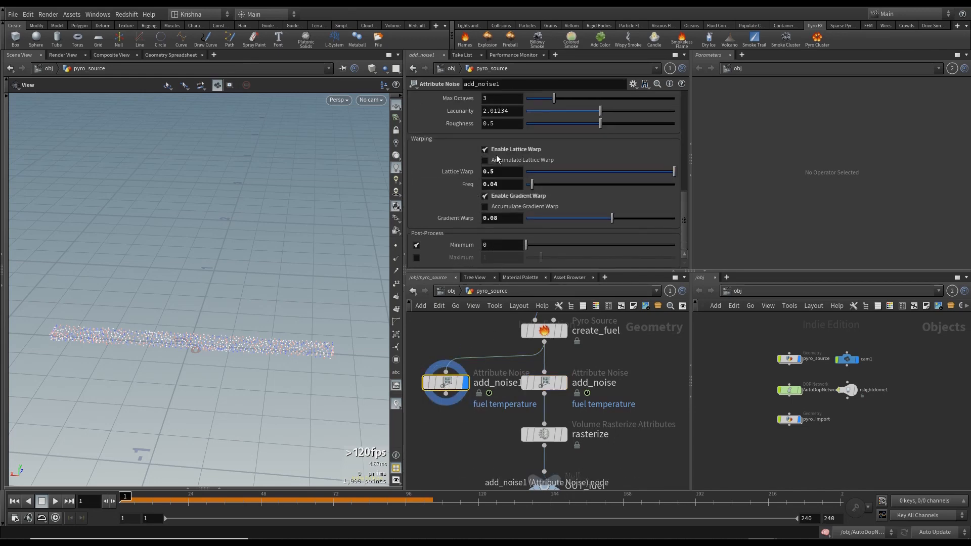
scroll(453, 175, up, 4)
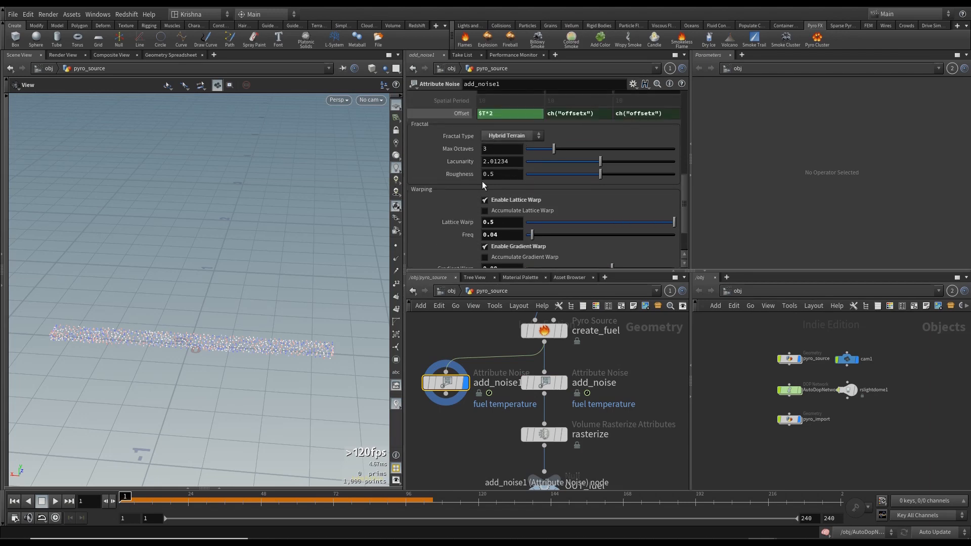
scroll(487, 178, down, 3)
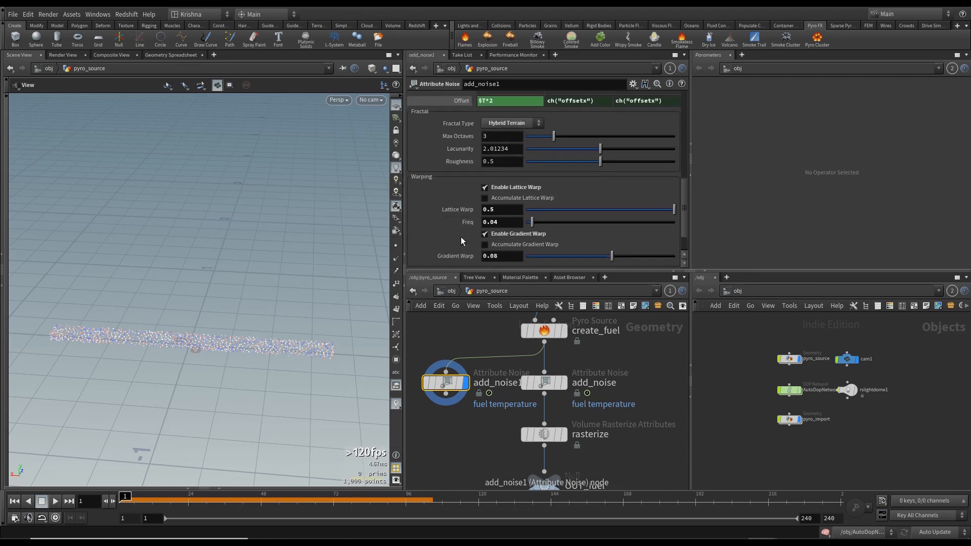
- Set add_noise's Fractal Type to Hybrid Terrain
click(541, 380)
scroll(480, 219, down, 1)
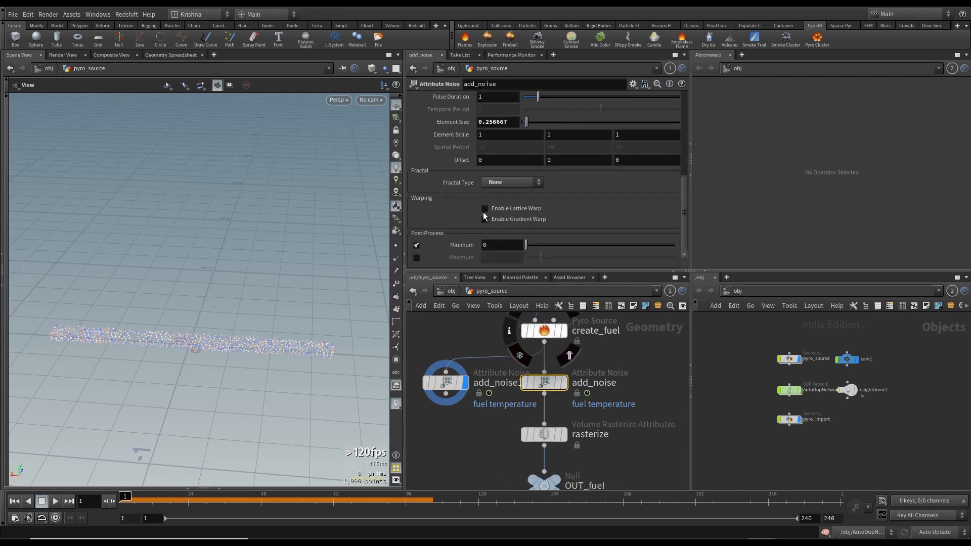
click(501, 185)
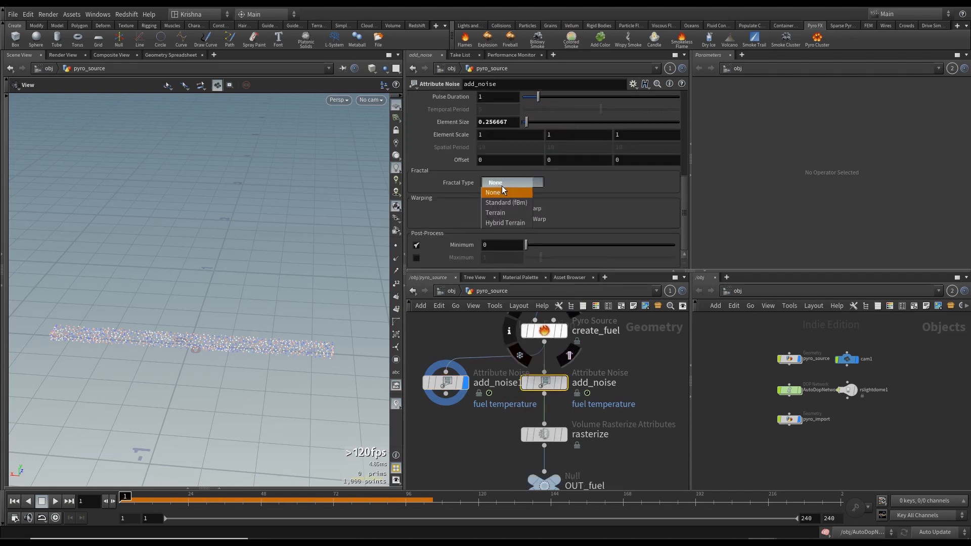
click(506, 223)
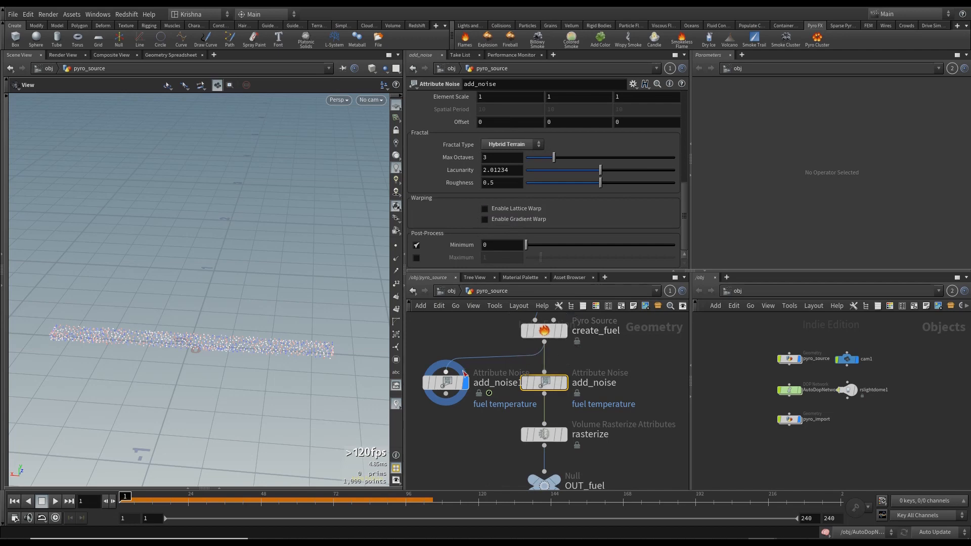
- Compare the warping settings of the pasted noise node with those of add_noise
click(445, 382)
scroll(477, 232, up, 1)
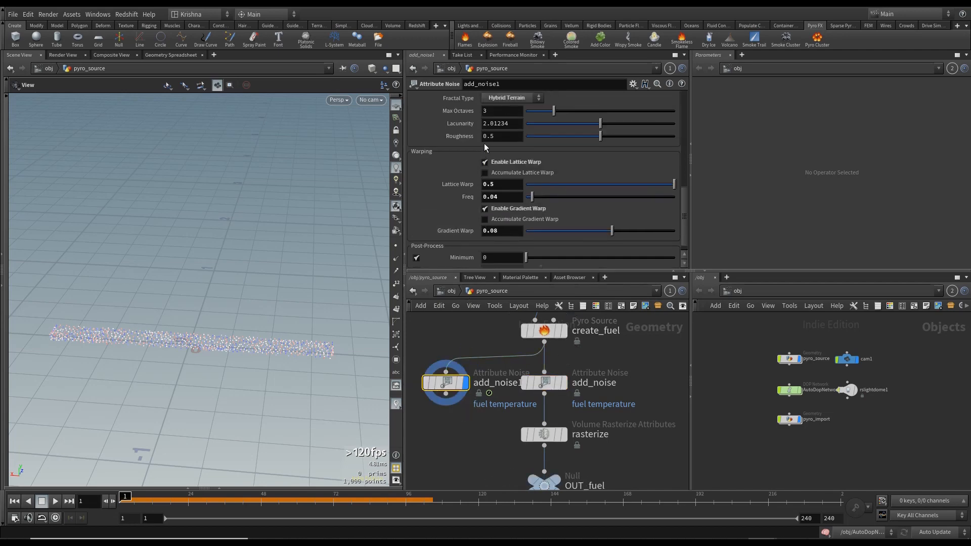
click(484, 161)
scroll(503, 225, down, 1)
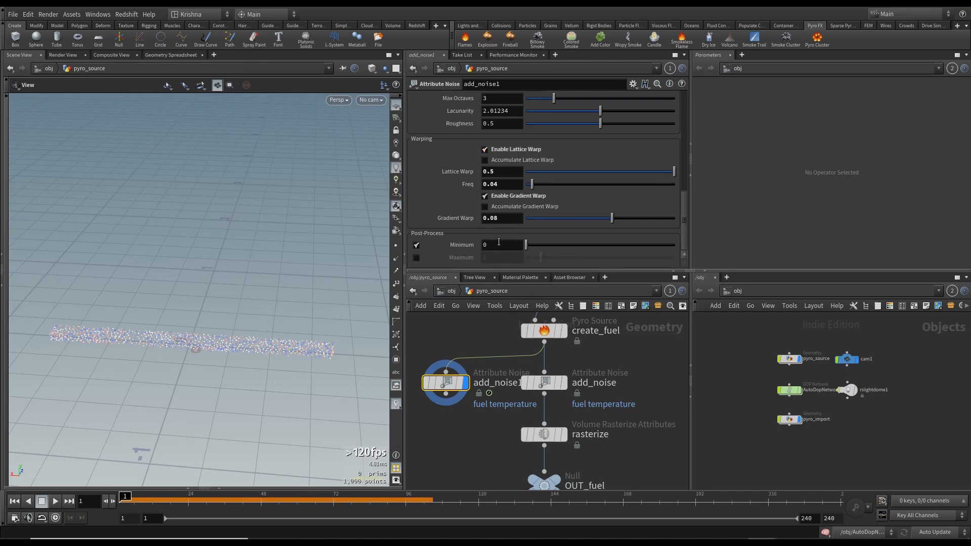
click(544, 383)
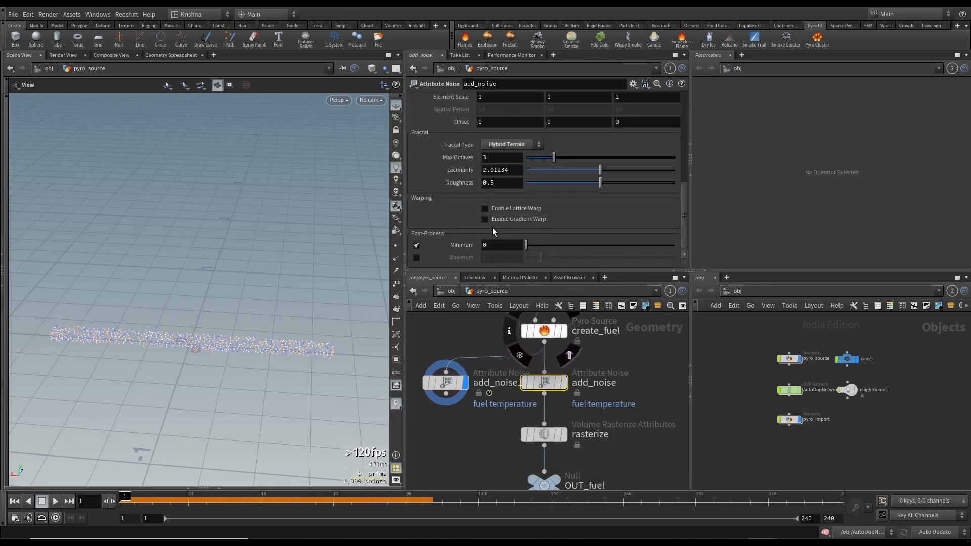
- Paste a copied Volume Rasterize Attributes node below the pasted noise node and wire it in
key(ctrl+v)
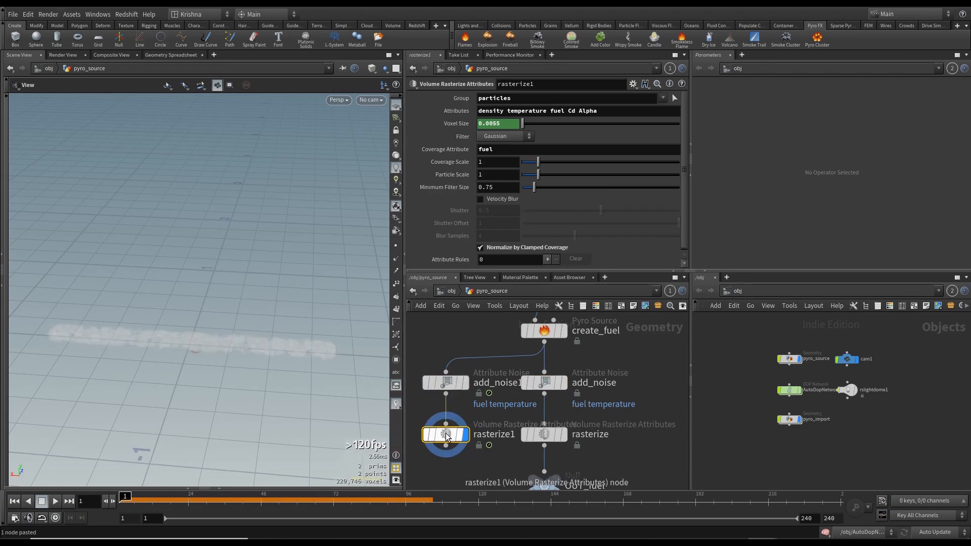
mouse_move(447, 436)
scroll(451, 439, down, 2)
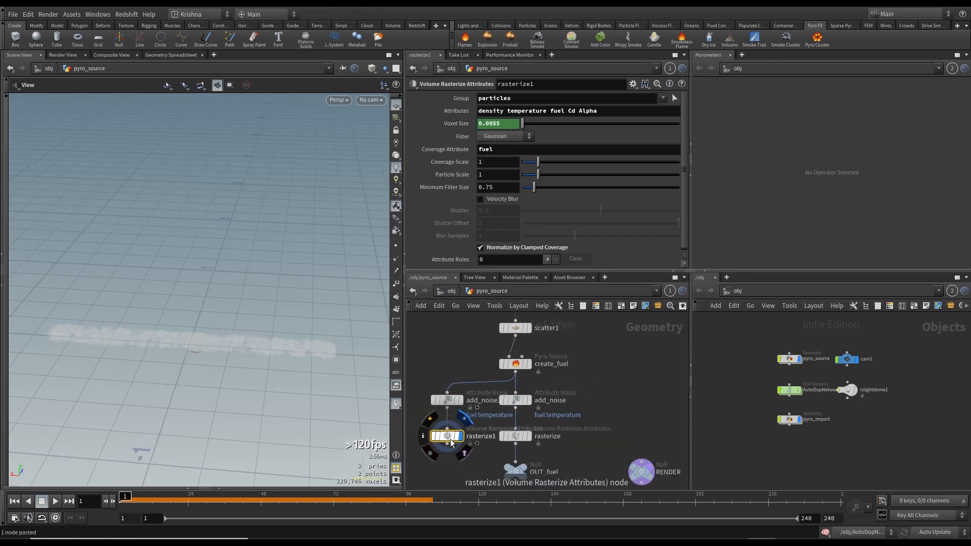
middle_drag(457, 459, 470, 411)
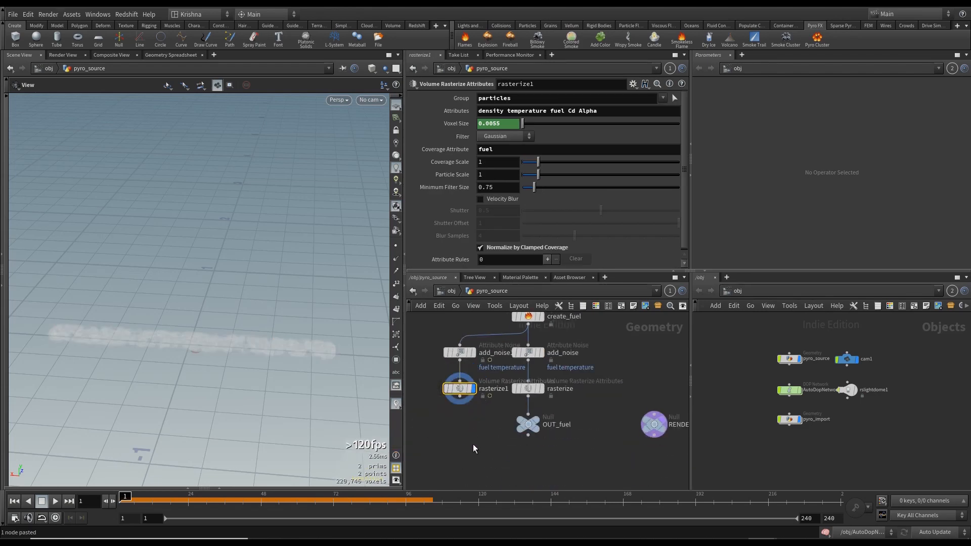
- Compare the Attributes lists of rasterize and rasterize1, then connect rasterize1 into OUT_fuel
click(527, 389)
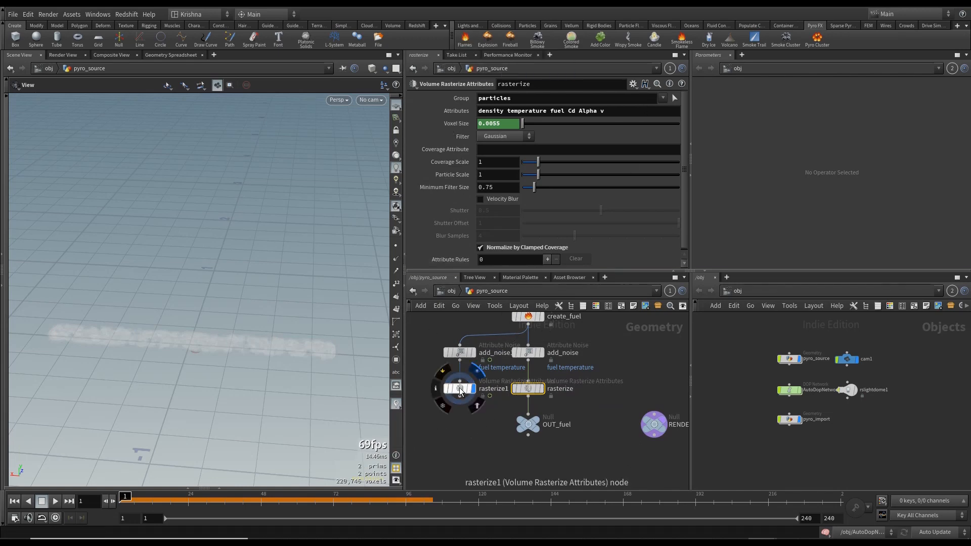
click(460, 390)
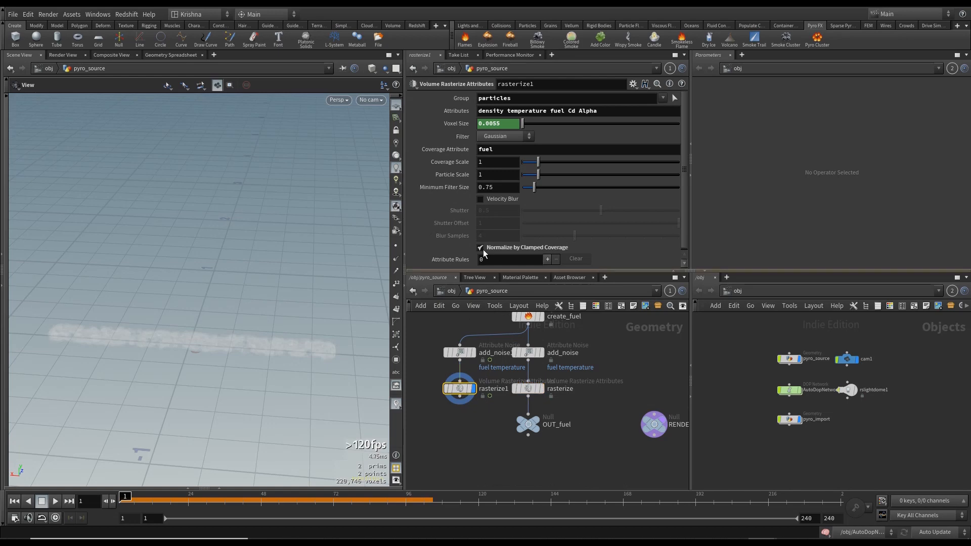
click(620, 111)
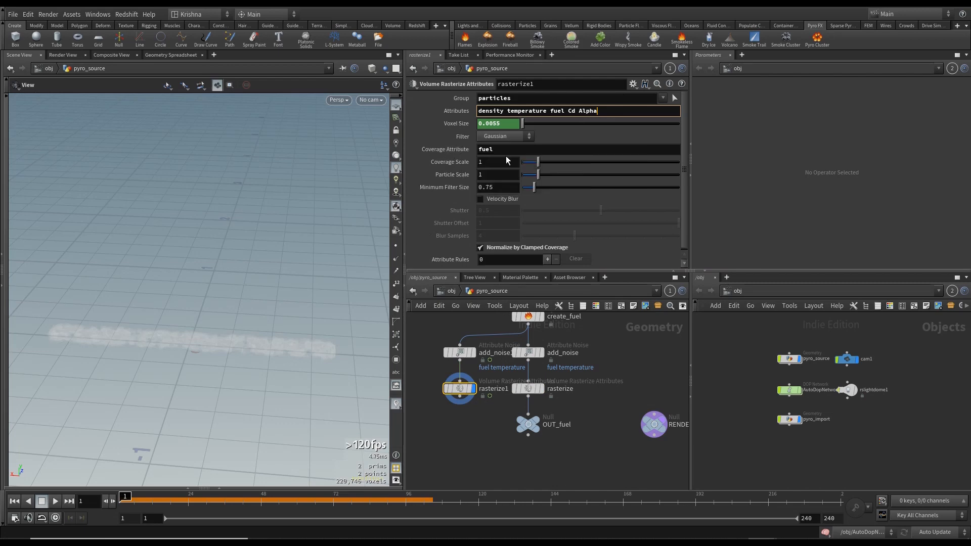
click(530, 389)
click(460, 389)
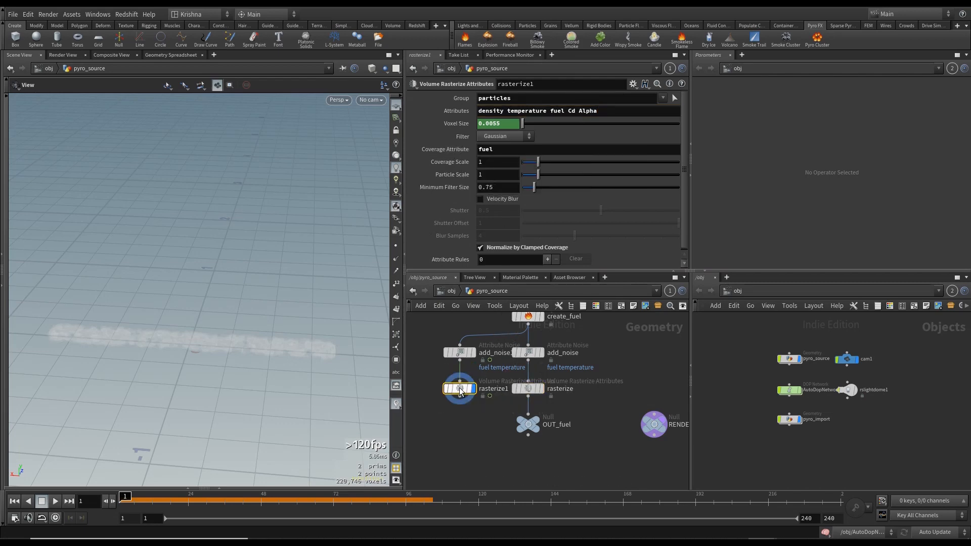
scroll(459, 210, down, 1)
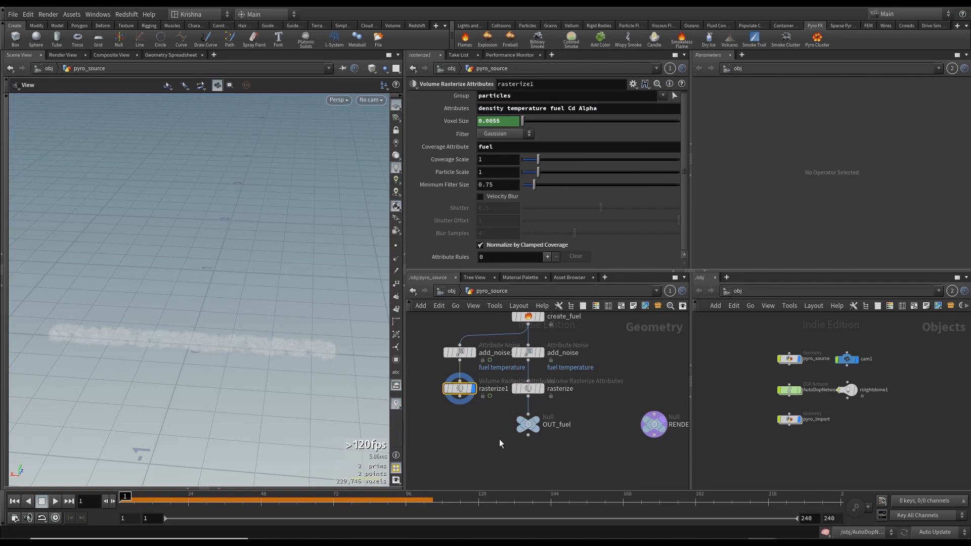
click(459, 398)
click(528, 420)
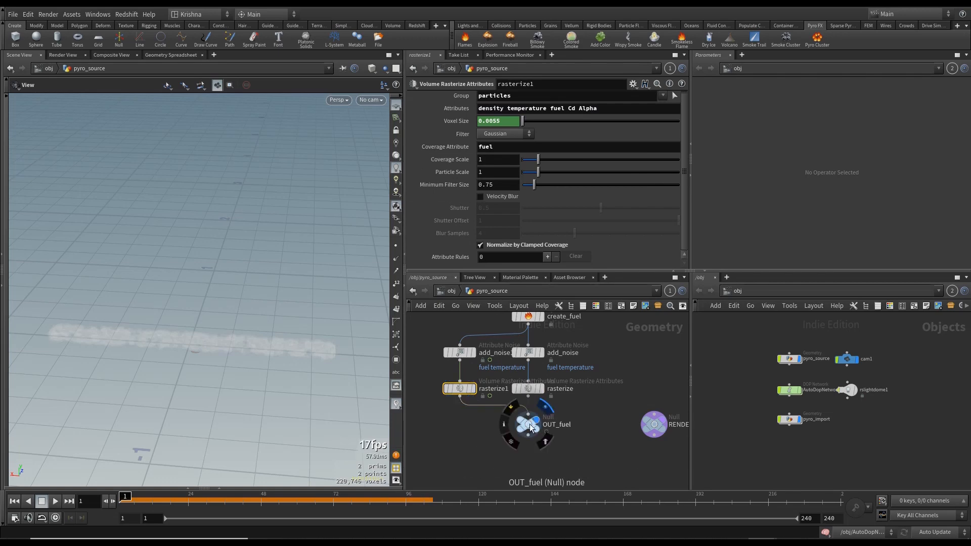
- Return to object level and look through cam1 in the viewport
click(451, 291)
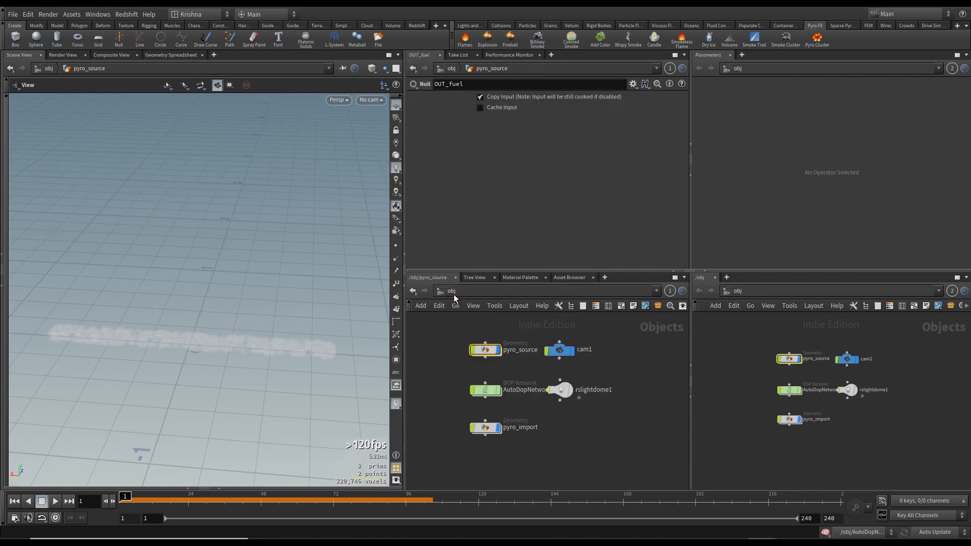
click(439, 376)
click(374, 99)
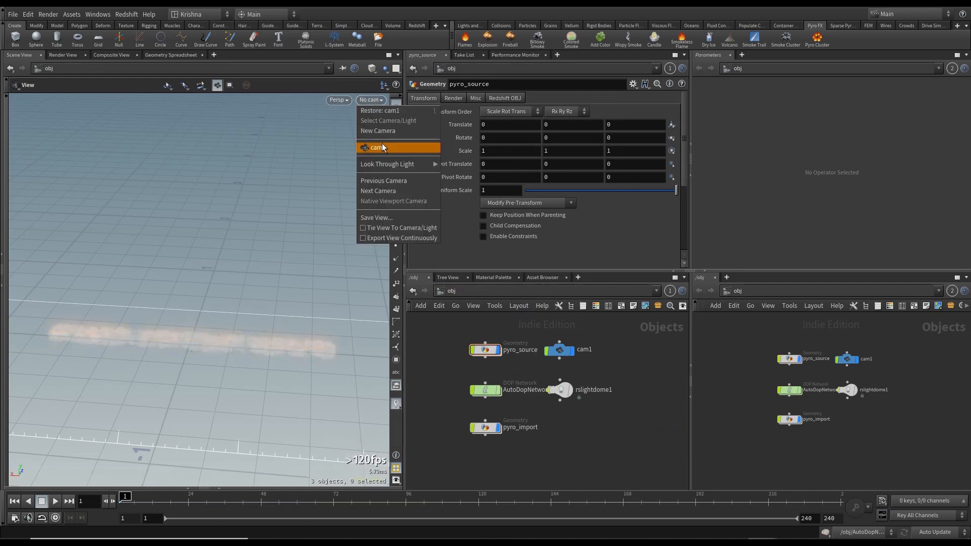
click(381, 145)
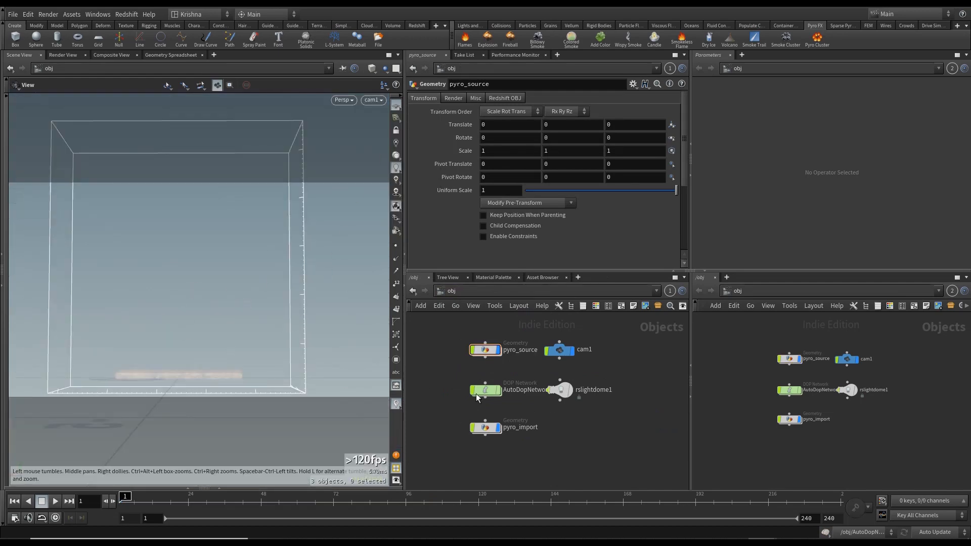
double_click(489, 351)
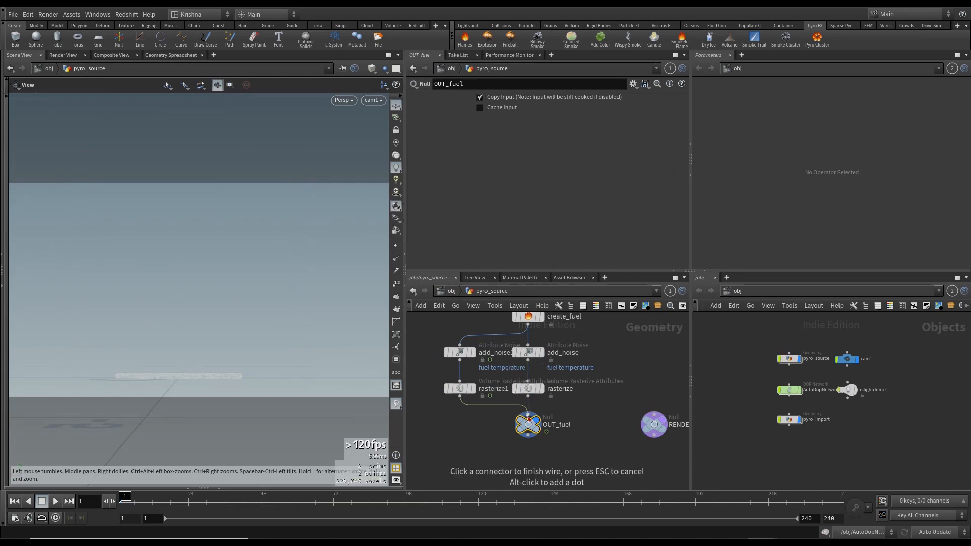
click(449, 294)
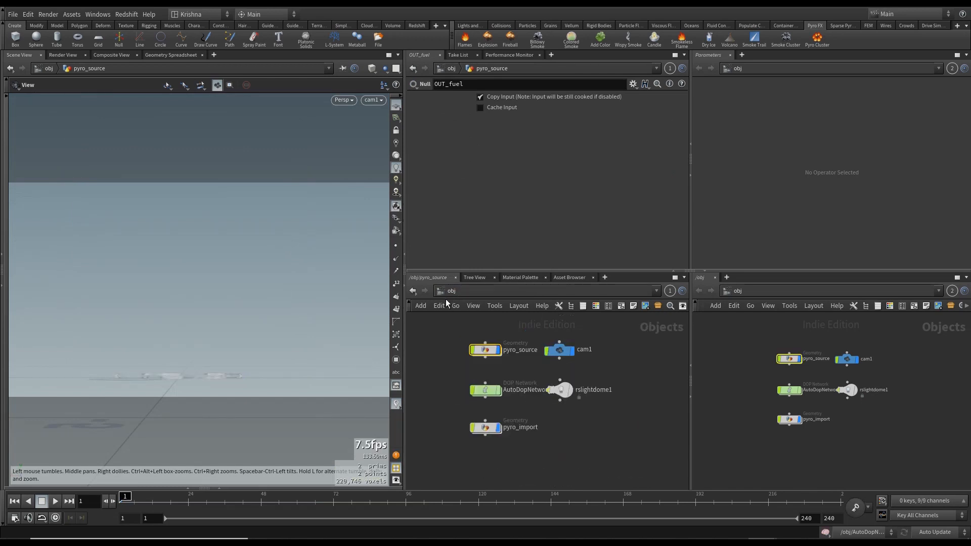
- Inspect the smoke and emission settings of the volume visualization node inside pyro_import
double_click(485, 428)
click(461, 420)
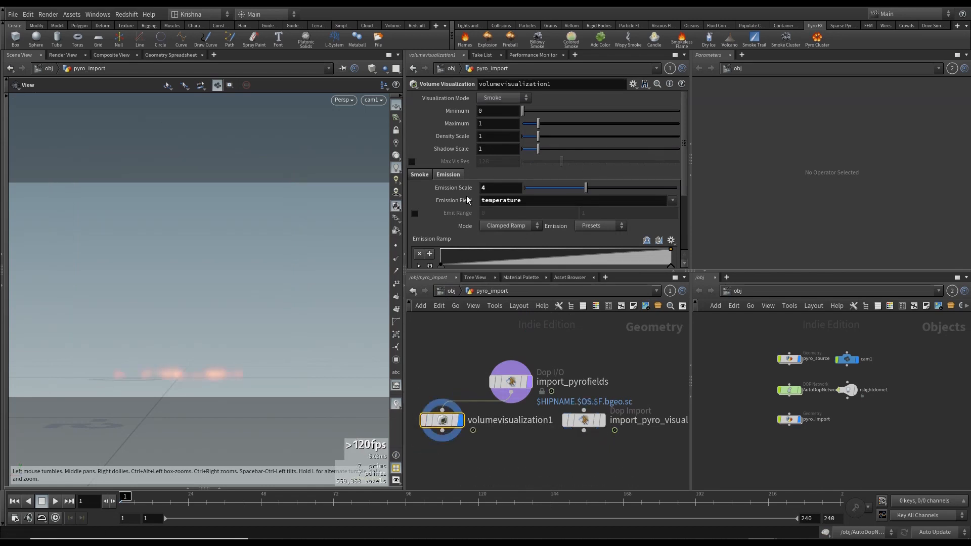
scroll(470, 144, down, 3)
click(420, 124)
scroll(456, 154, down, 2)
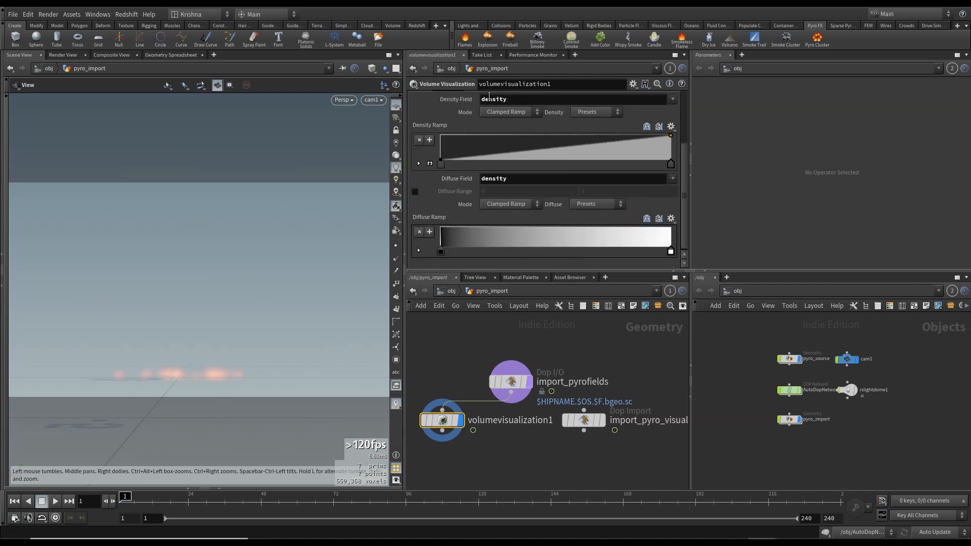
scroll(465, 133, up, 1)
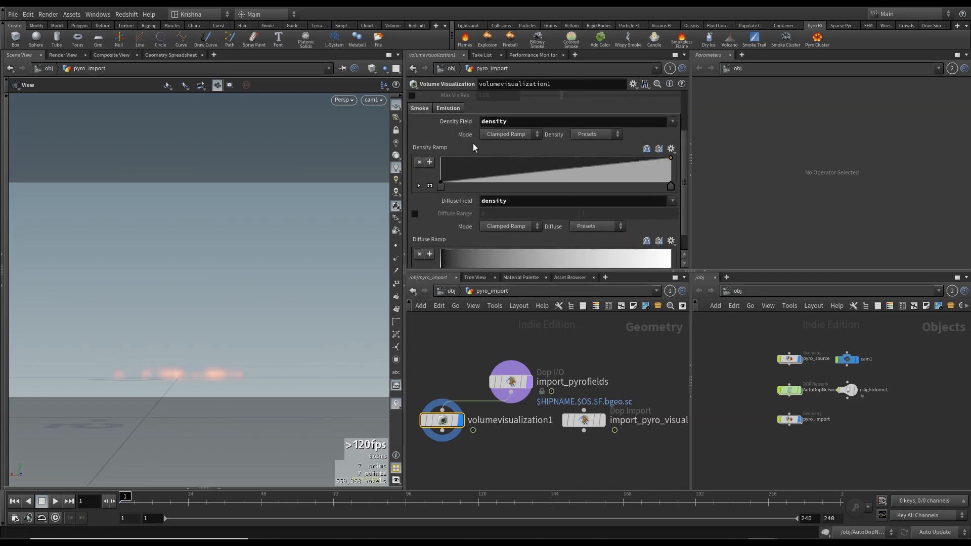
scroll(463, 207, down, 1)
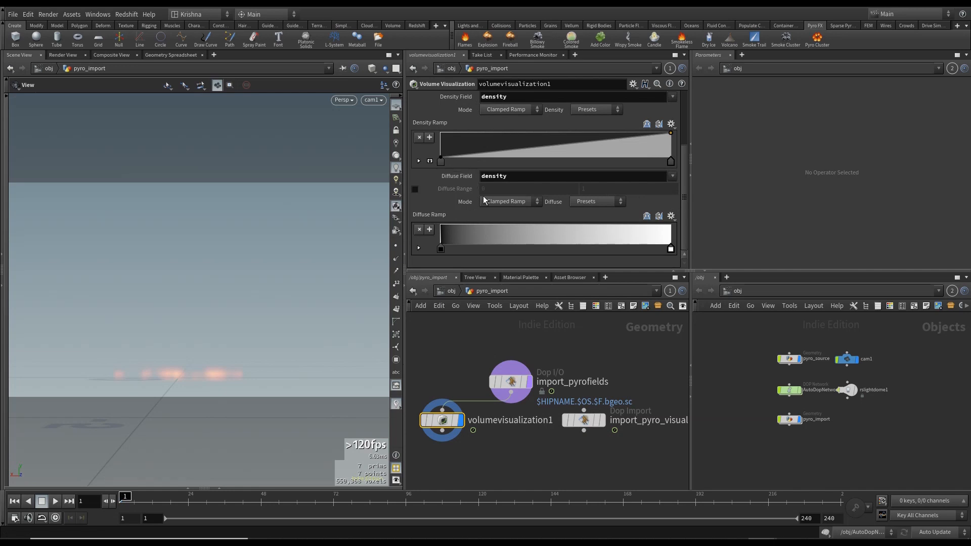
scroll(488, 213, up, 2)
click(456, 138)
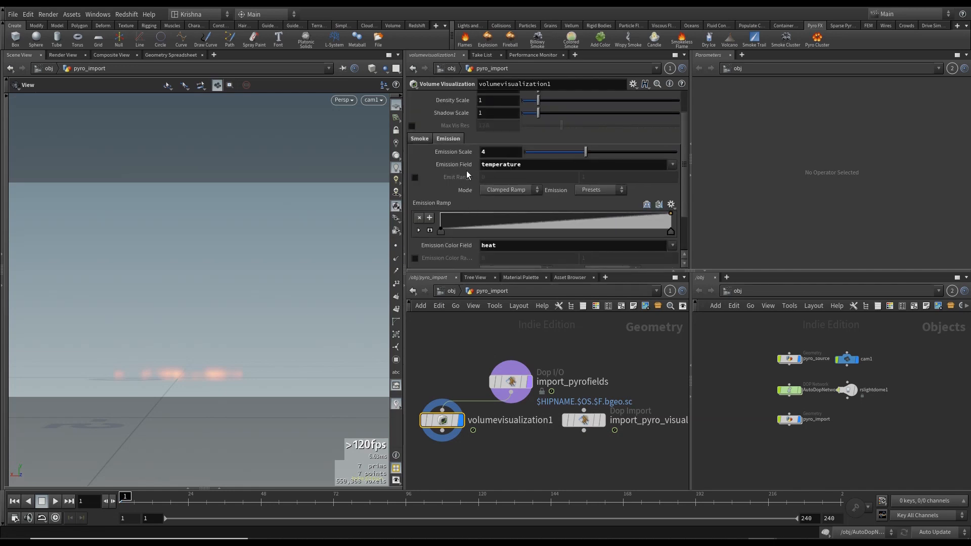
scroll(473, 187, down, 1)
scroll(474, 189, down, 4)
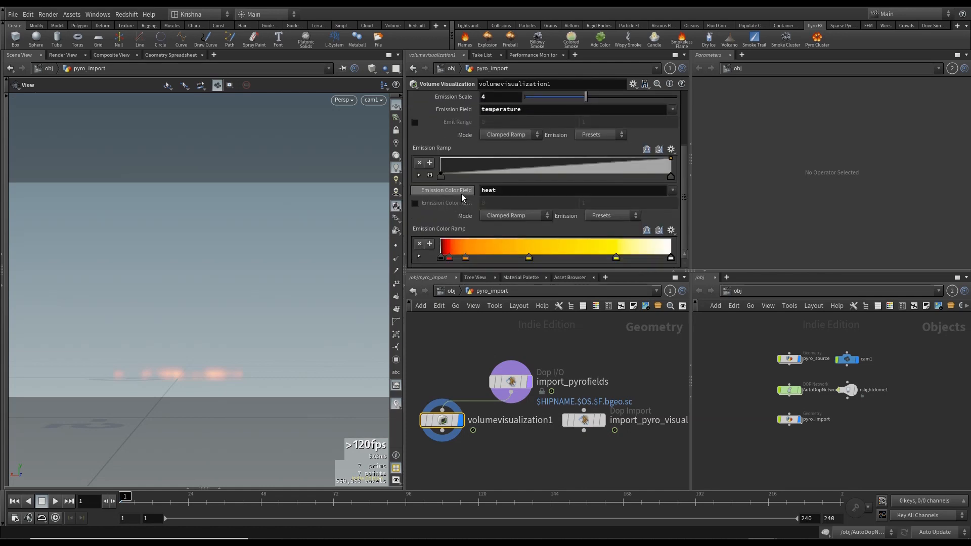
click(671, 231)
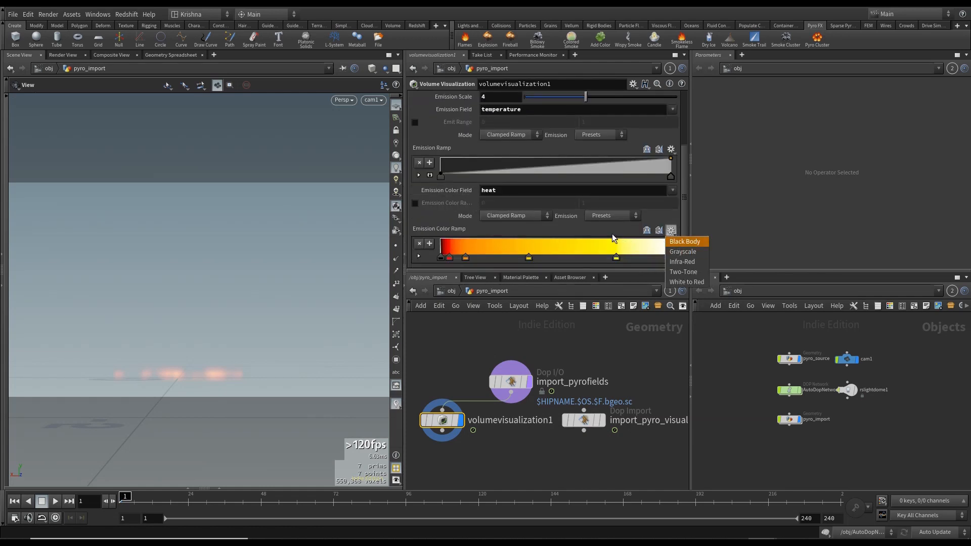
key(Escape)
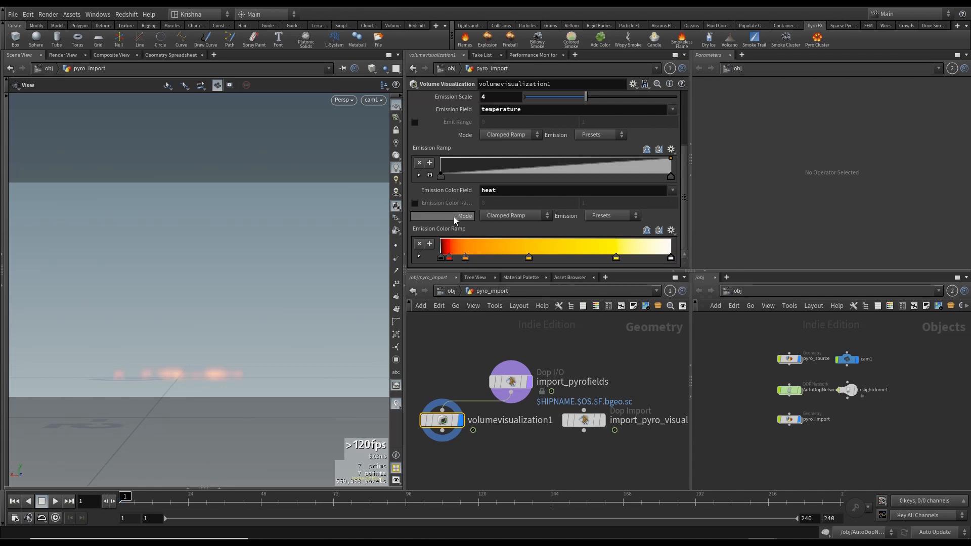
scroll(453, 217, up, 3)
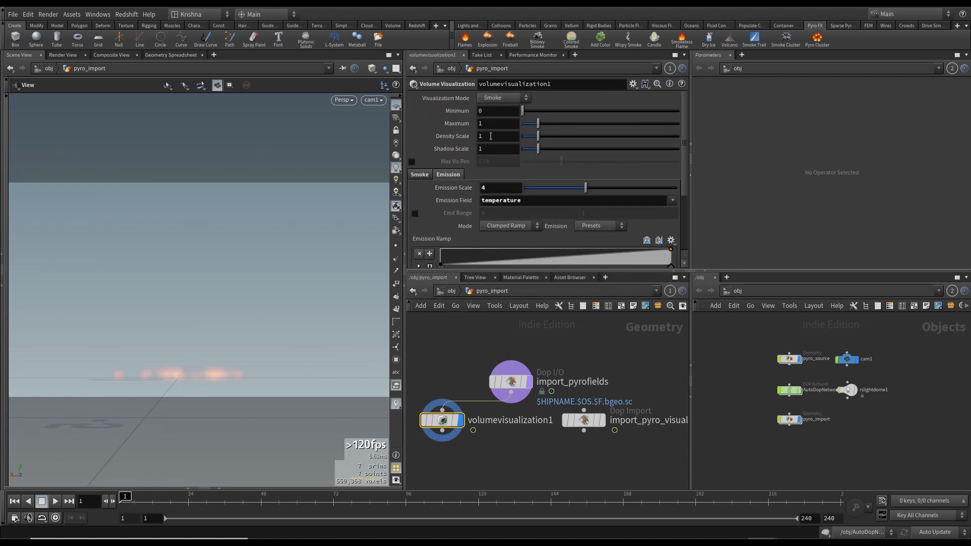
click(420, 174)
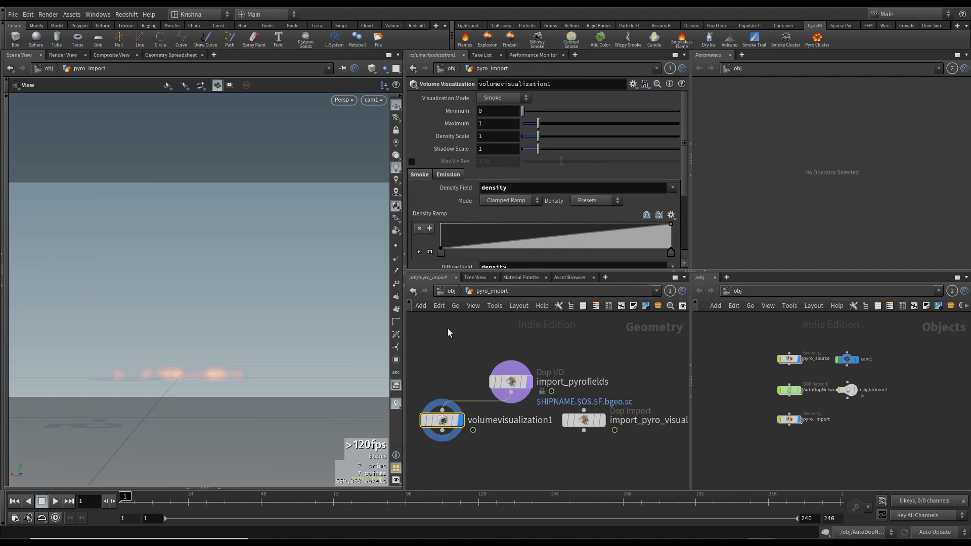
click(452, 292)
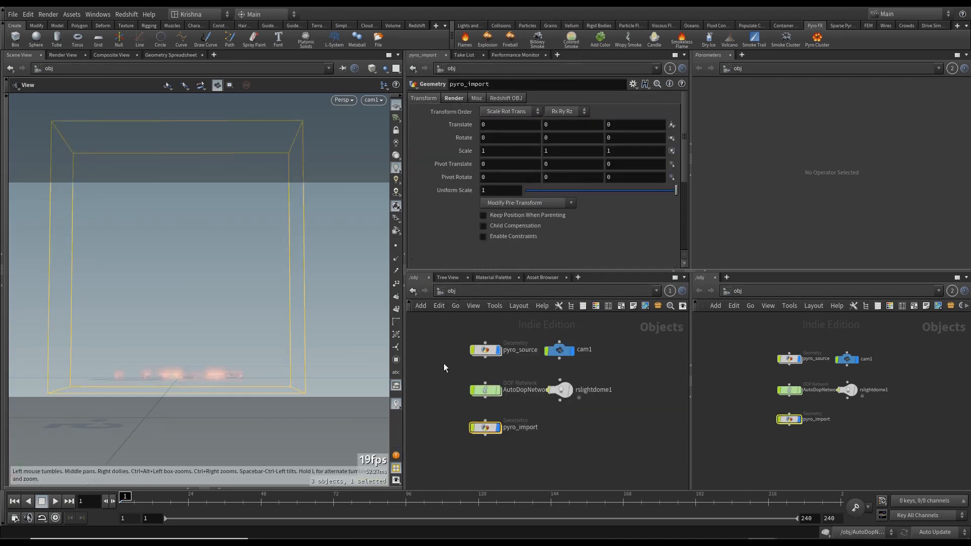
- Render a flipbook of the simulation with the end frame set to 40
click(6, 483)
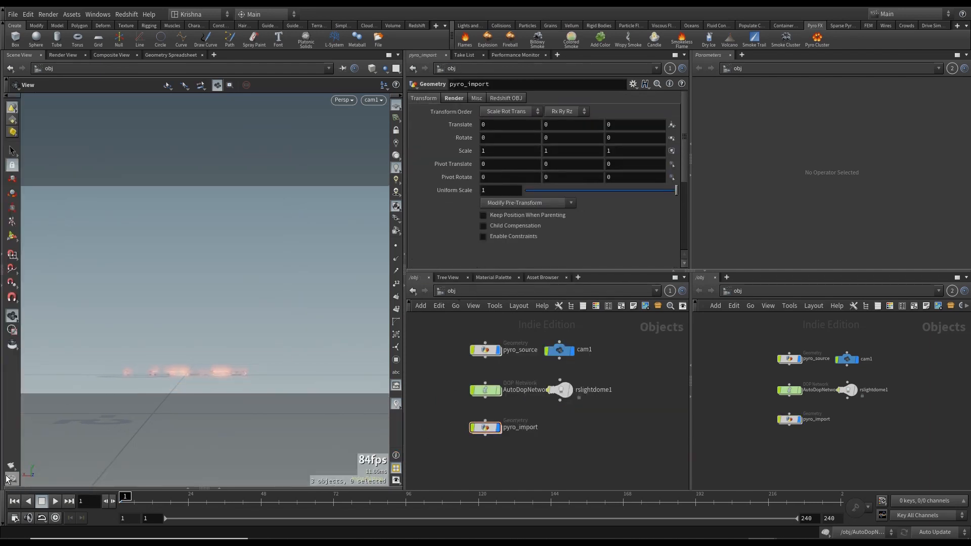
click(23, 473)
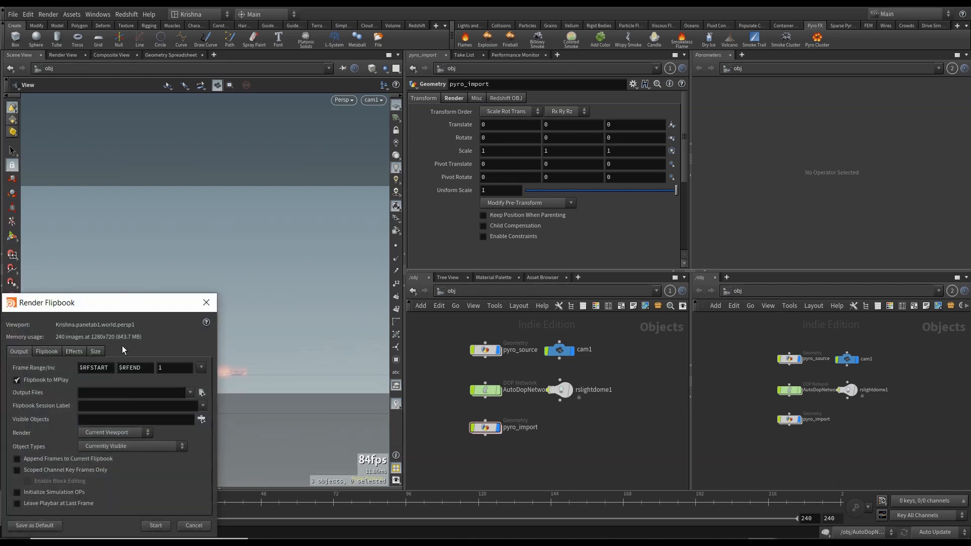
double_click(152, 367)
text(40)
click(156, 526)
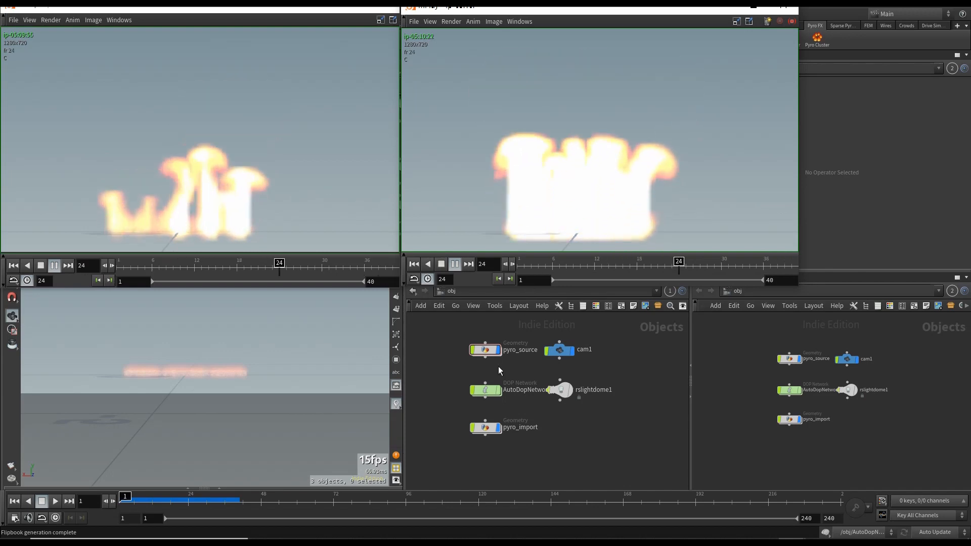
- Compare the new flipbook against the previous one, rewinding both players to the first frame
click(485, 349)
double_click(486, 350)
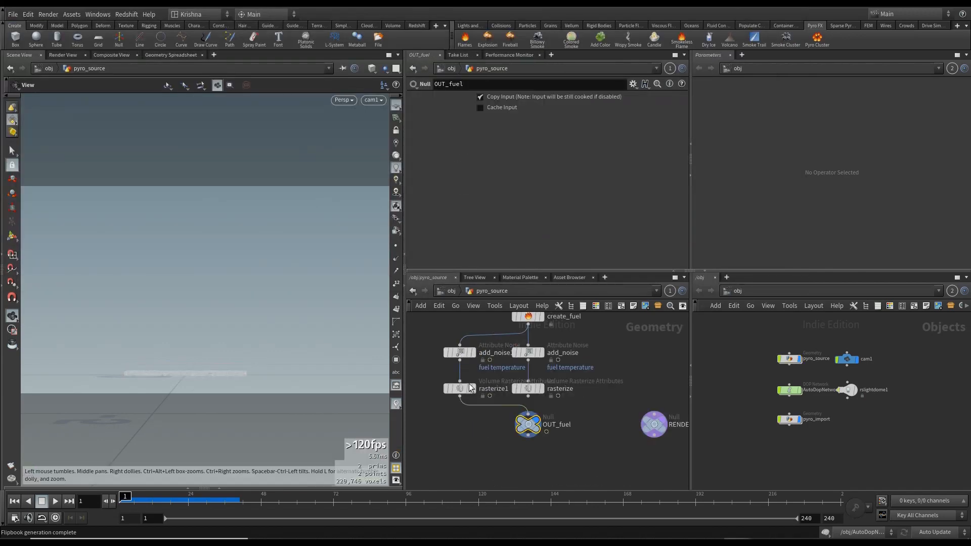
key(alt+Tab)
key(alt+Tab)
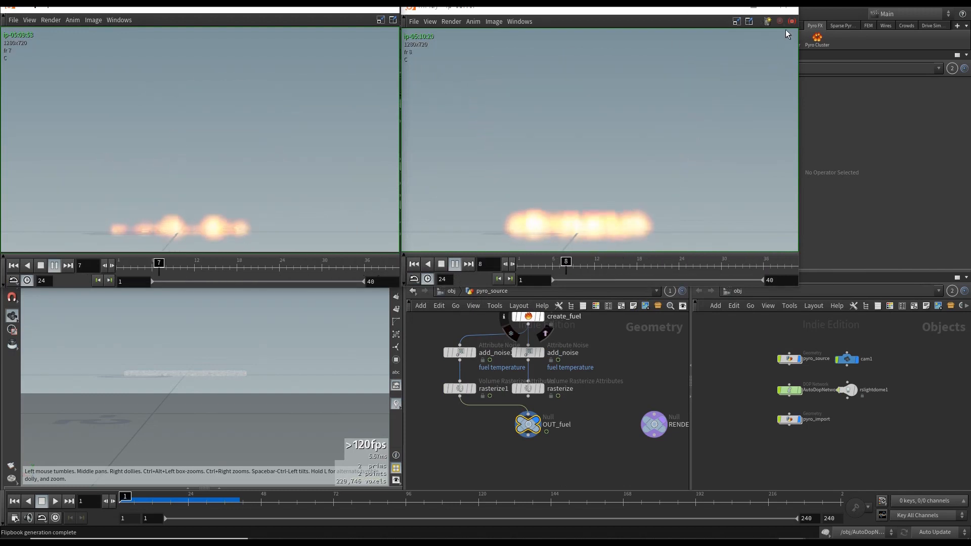
click(14, 270)
click(414, 267)
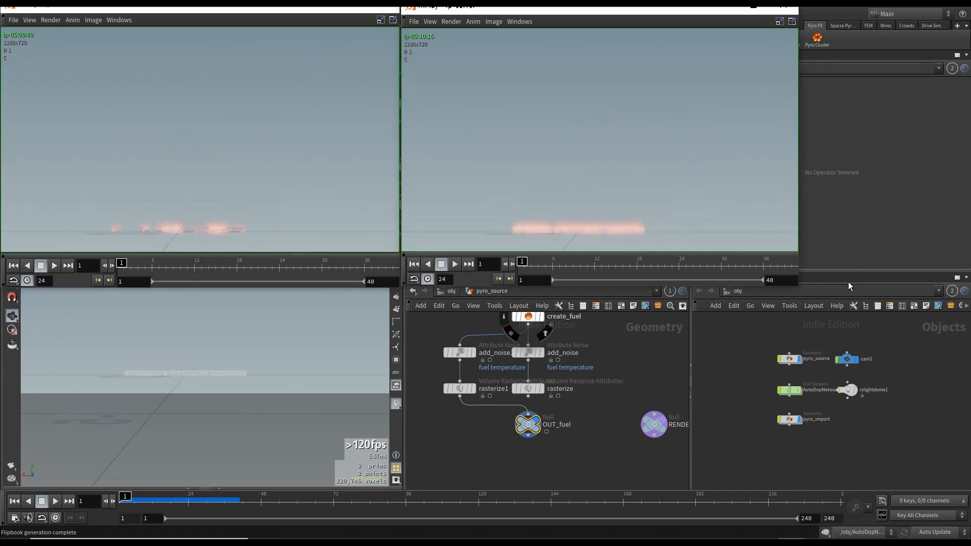
click(493, 458)
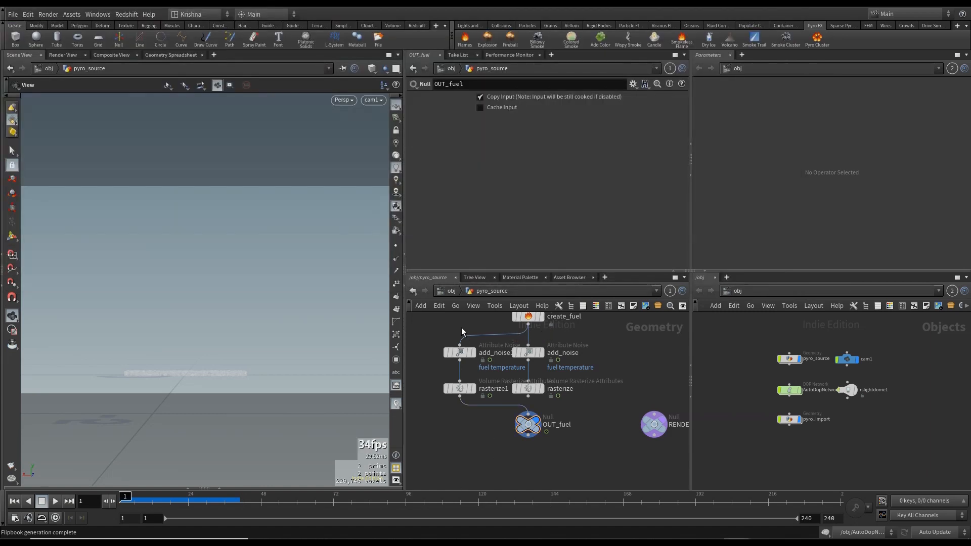
- Open the AutoDopNetwork and review the smoke object, resize container and volume source settings
click(445, 292)
double_click(487, 390)
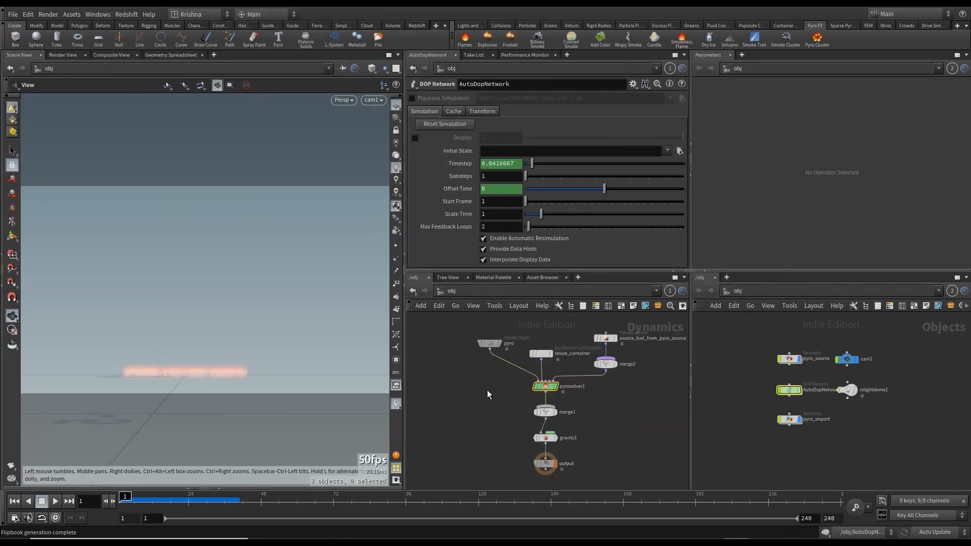
click(488, 362)
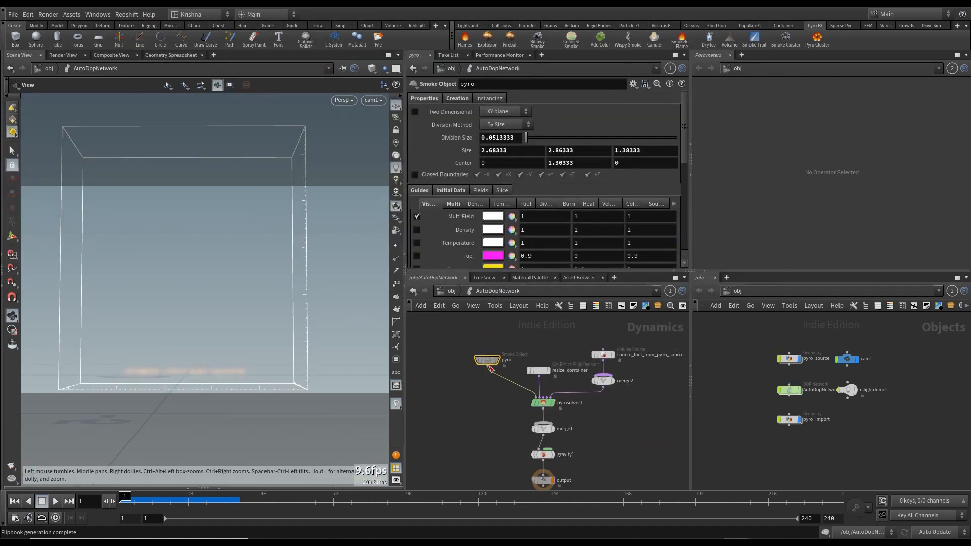
drag(493, 138, 516, 138)
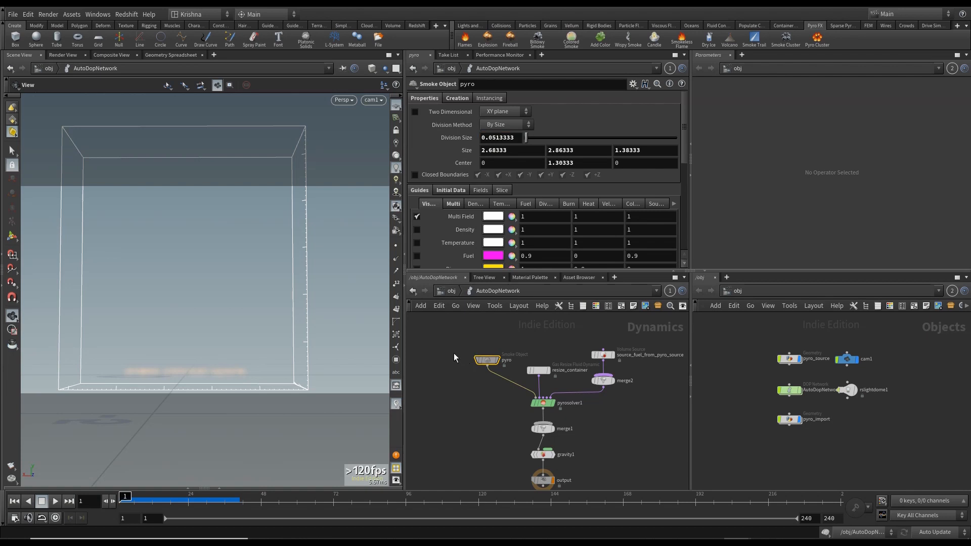
middle_drag(491, 422, 463, 418)
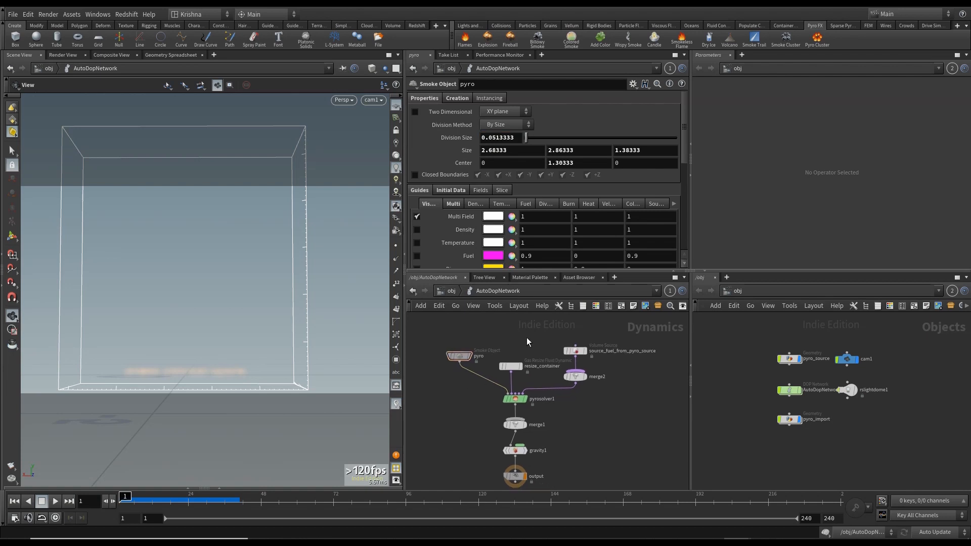
click(510, 366)
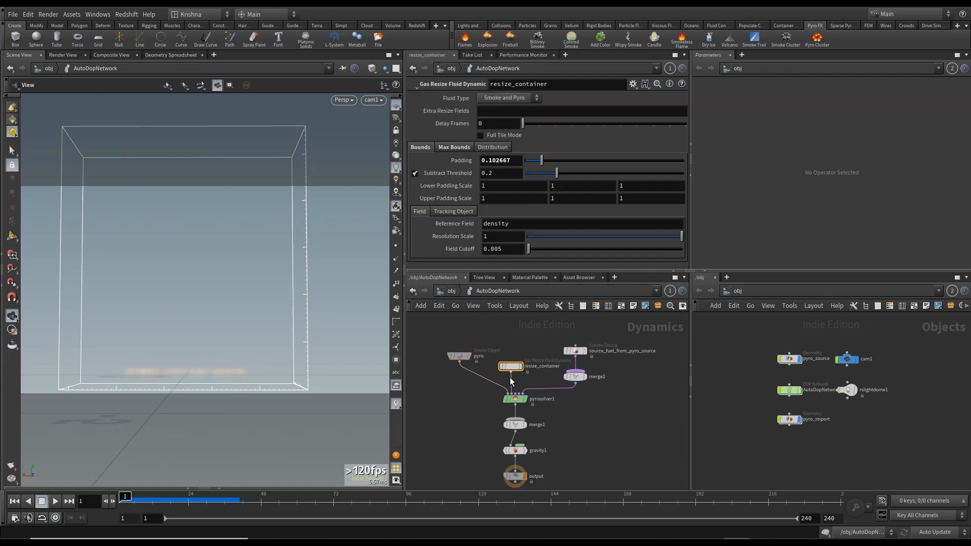
click(454, 146)
click(426, 147)
click(576, 348)
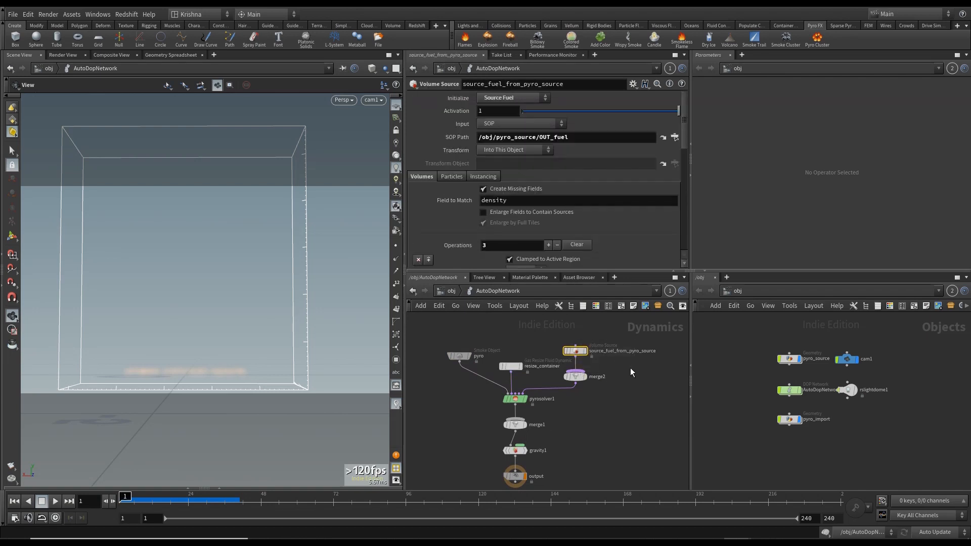
- Set the operation for the vel source volume in source_fuel_from_pyro_source to None
middle_drag(615, 406, 585, 428)
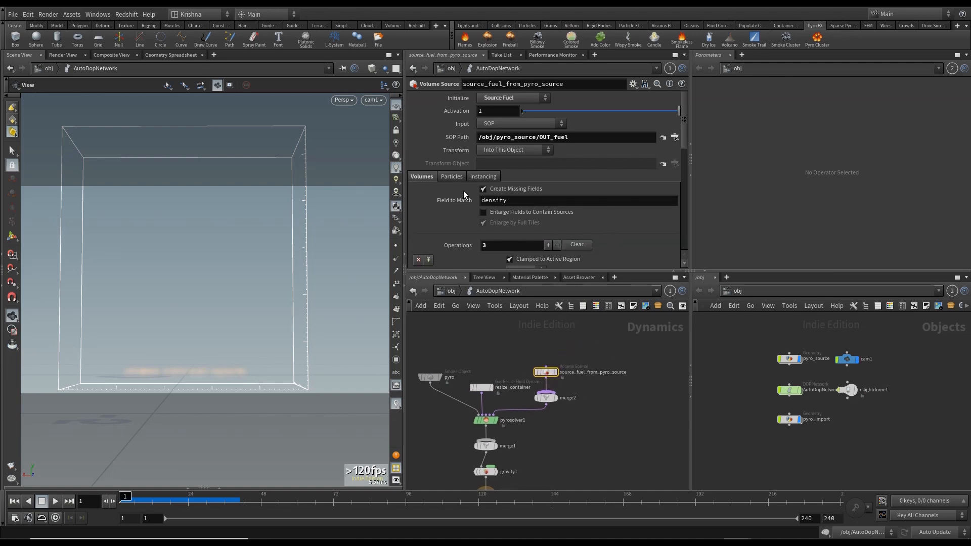
scroll(459, 221, down, 5)
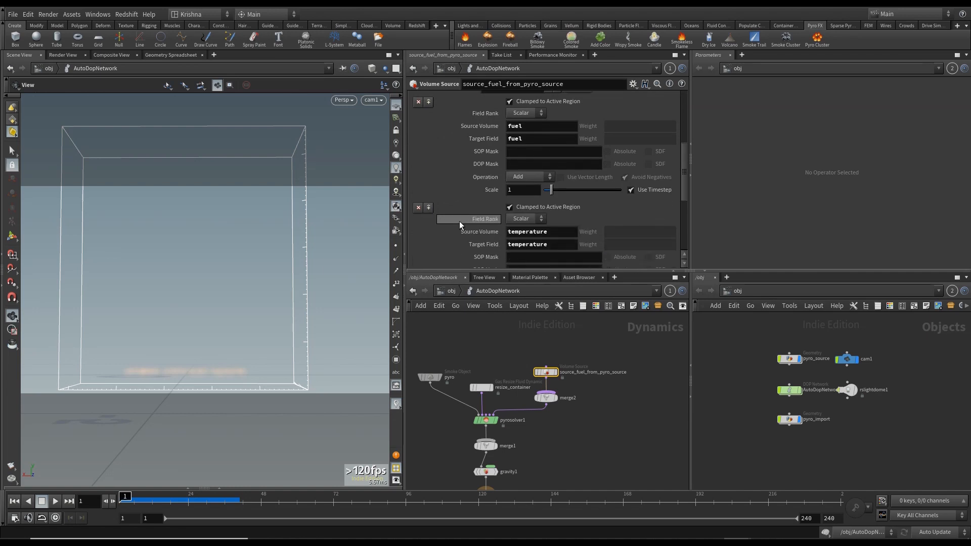
scroll(496, 210, down, 4)
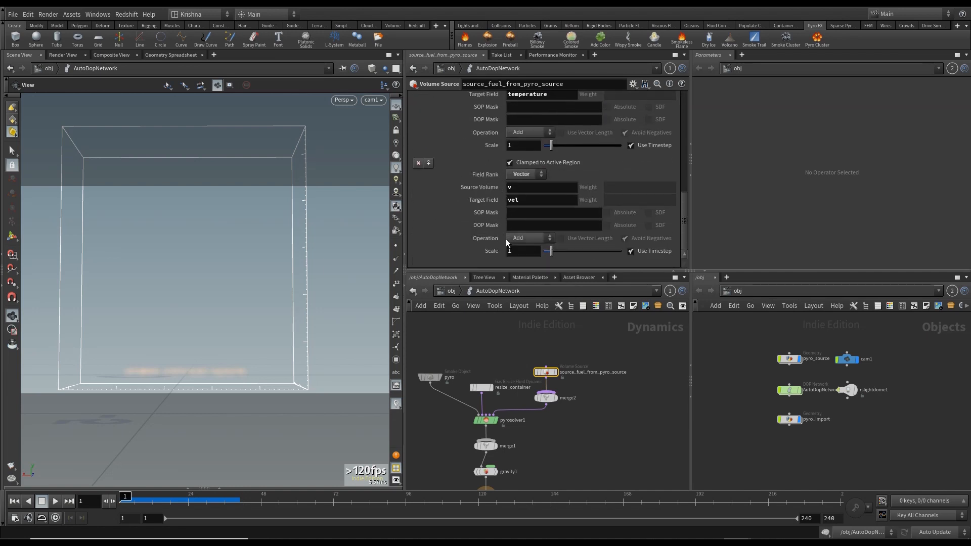
scroll(545, 442, down, 4)
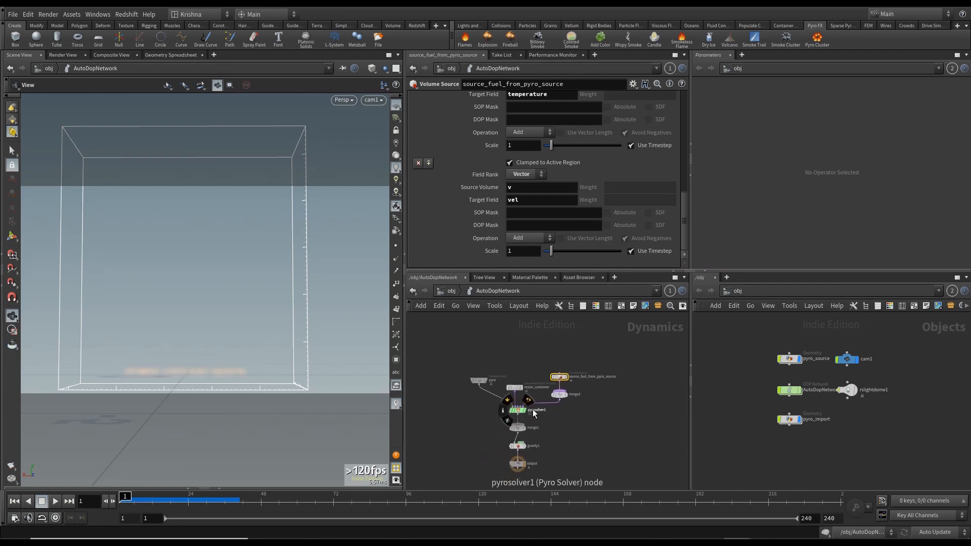
click(523, 238)
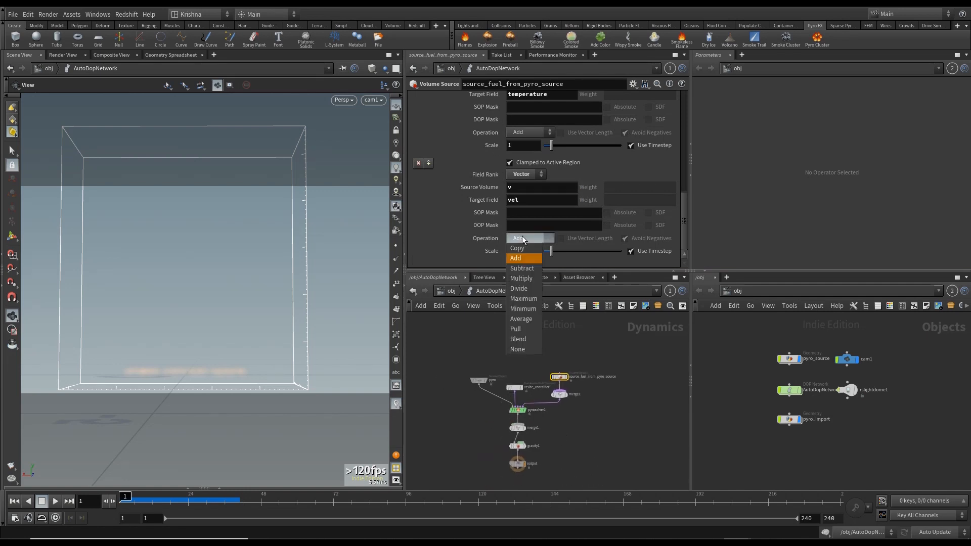
click(524, 351)
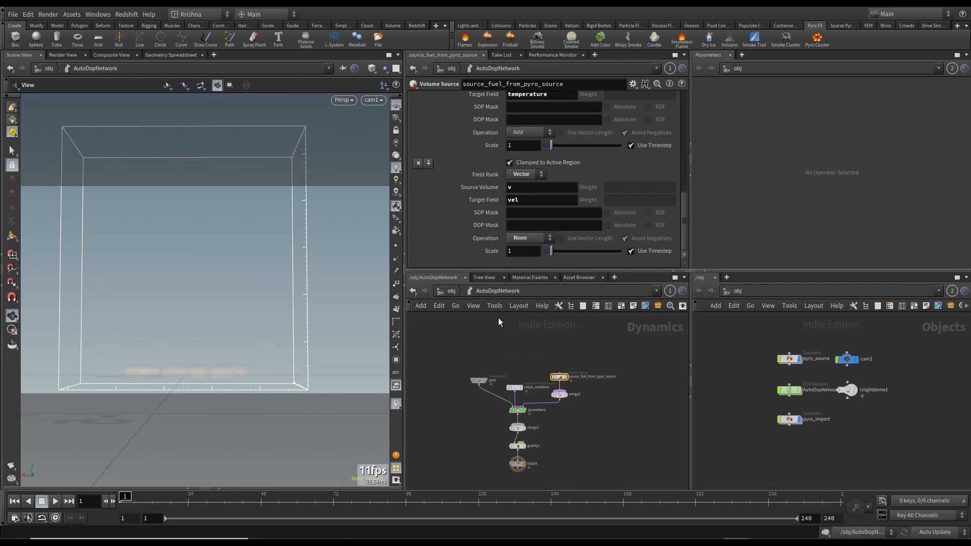
- Play the simulation in the viewport and compare it against the previous flipbook, rewinding both to the first frame
click(56, 501)
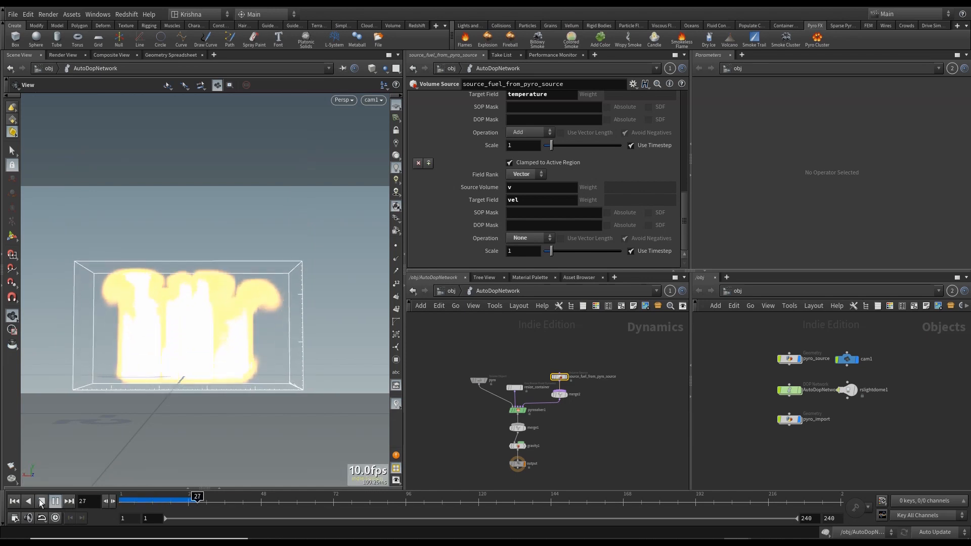
click(42, 501)
click(15, 501)
key(alt+Tab)
key(alt+Tab)
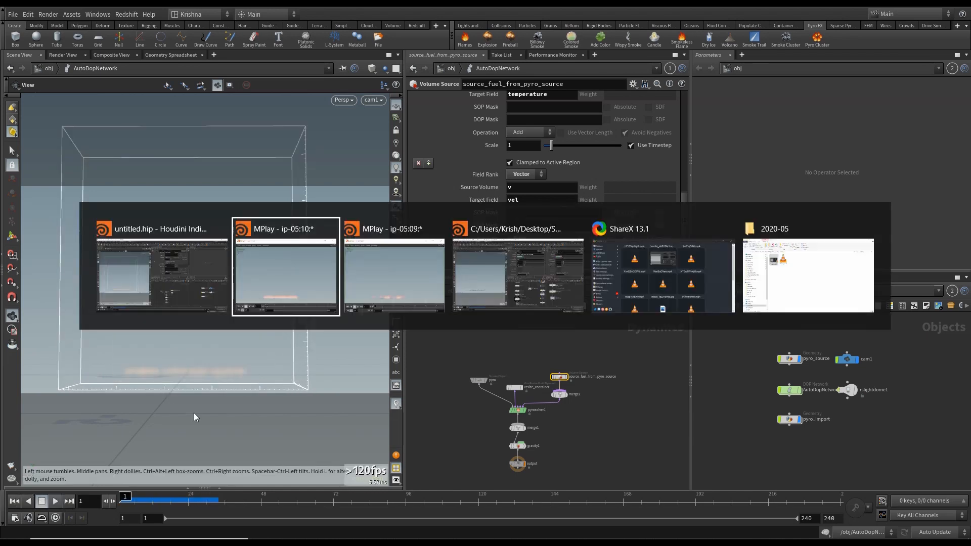
key(alt+Tab)
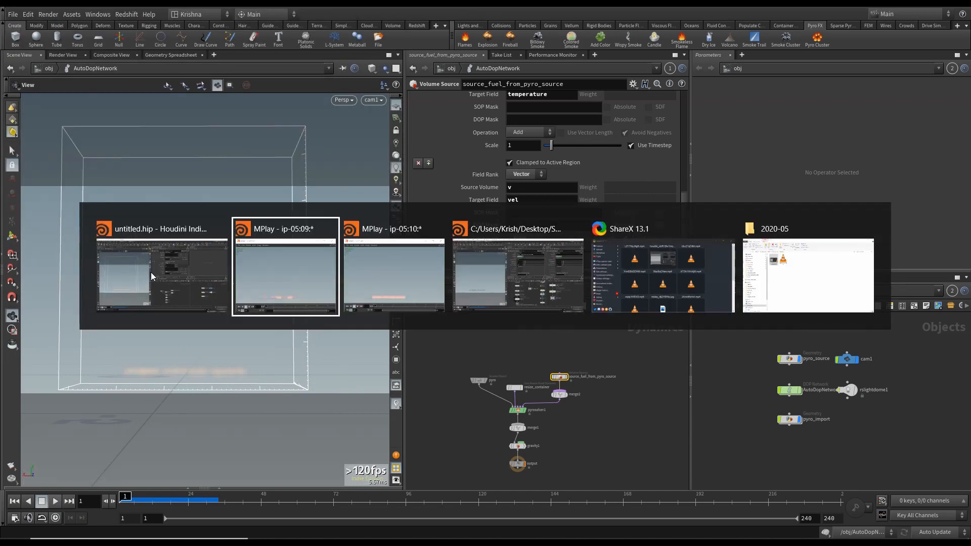
click(453, 268)
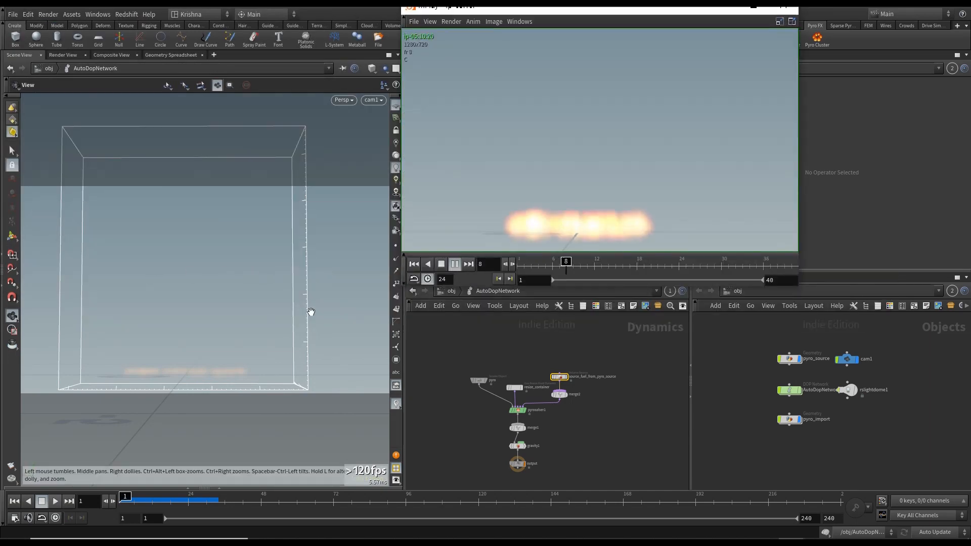
click(55, 502)
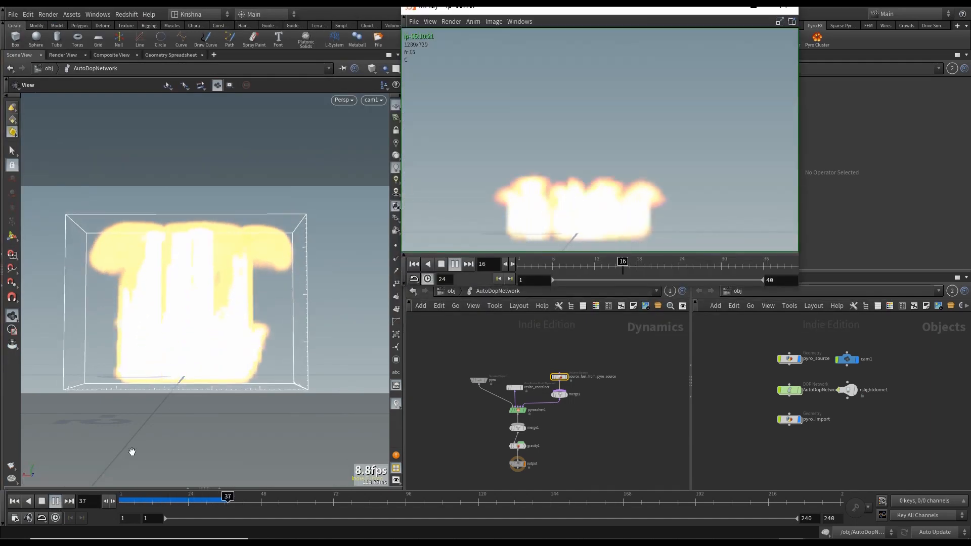
click(40, 502)
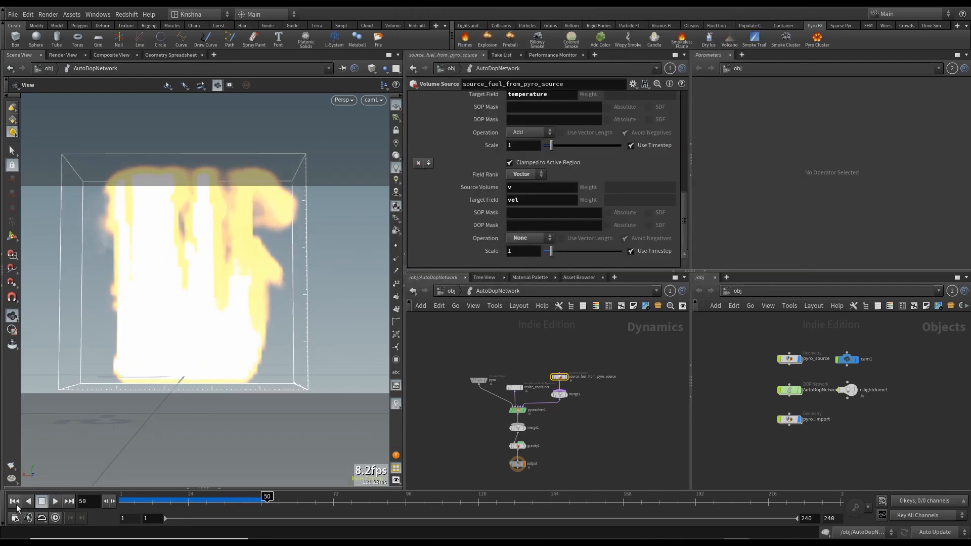
click(14, 501)
key(alt+Tab)
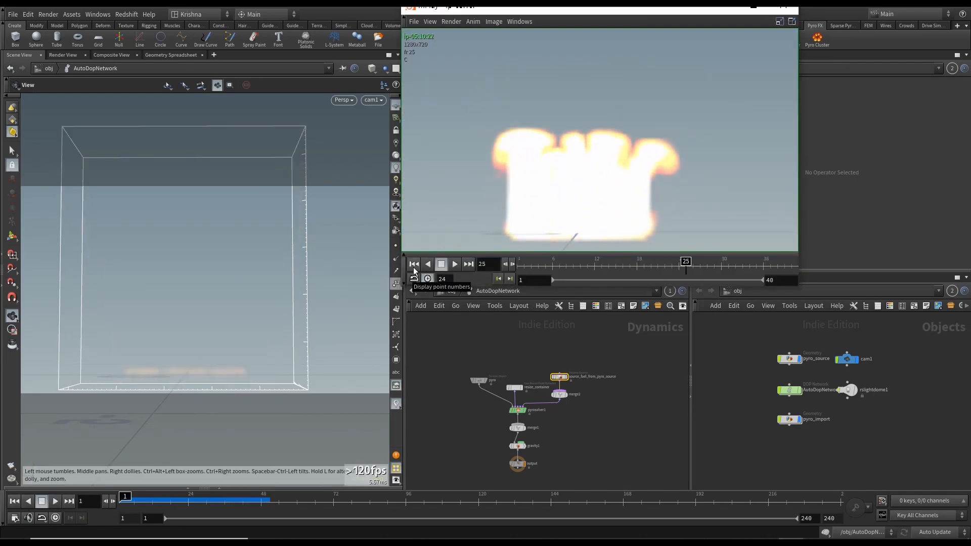
click(594, 387)
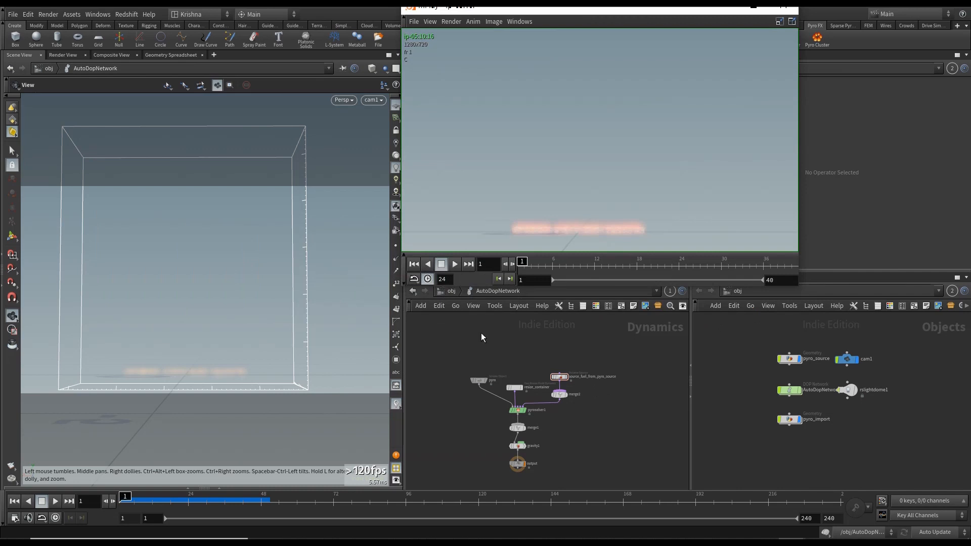
- Paste the copied nodes into the pyro_source geometry network
click(482, 333)
click(451, 291)
double_click(486, 350)
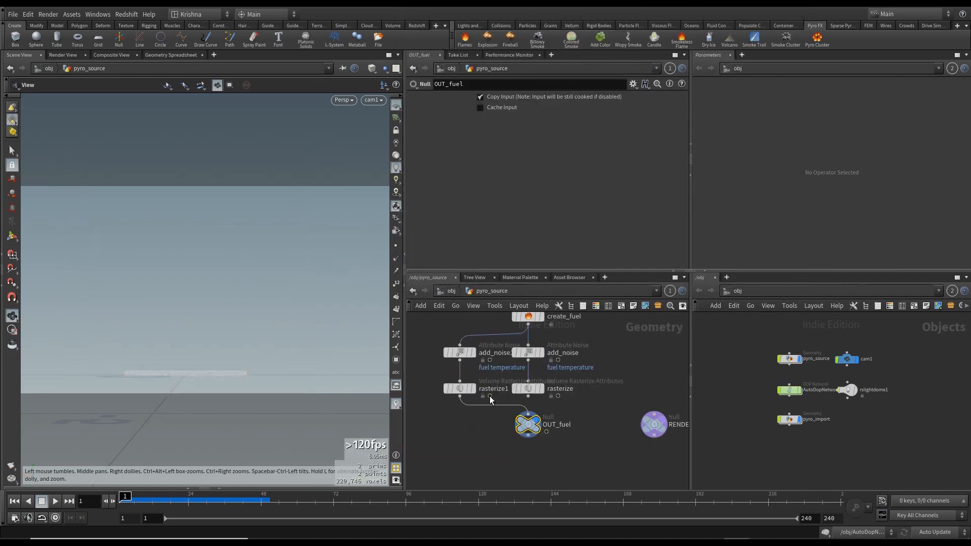
scroll(581, 395, down, 6)
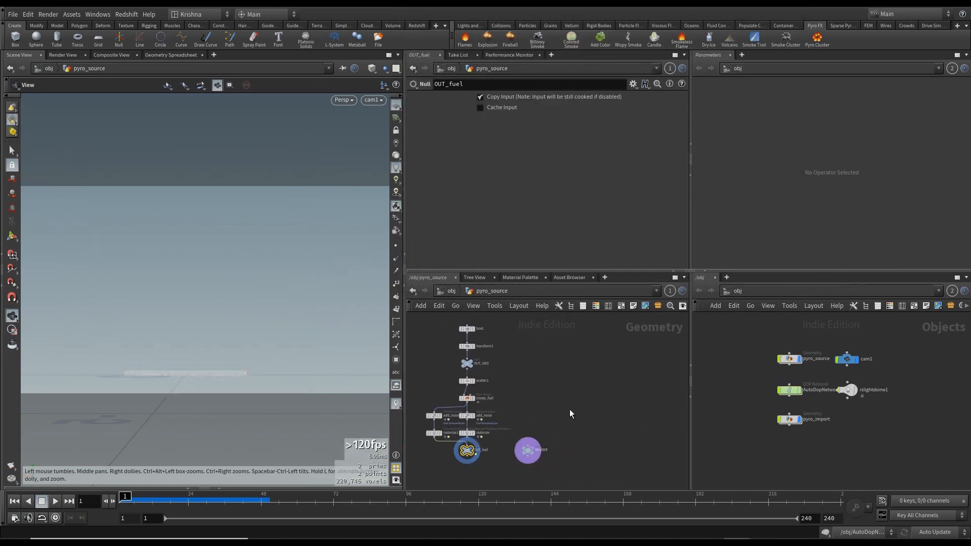
key(ctrl+v)
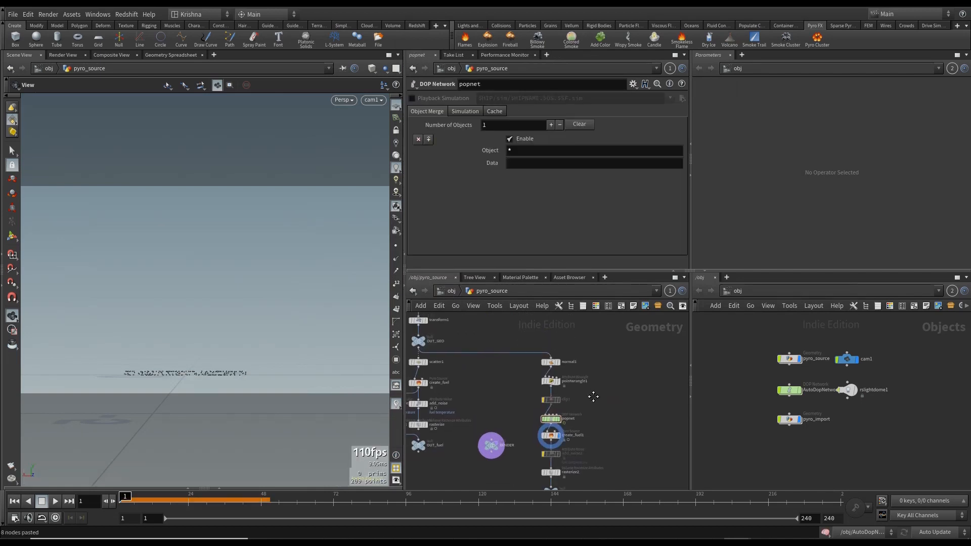
middle_drag(589, 389, 633, 412)
scroll(536, 375, up, 4)
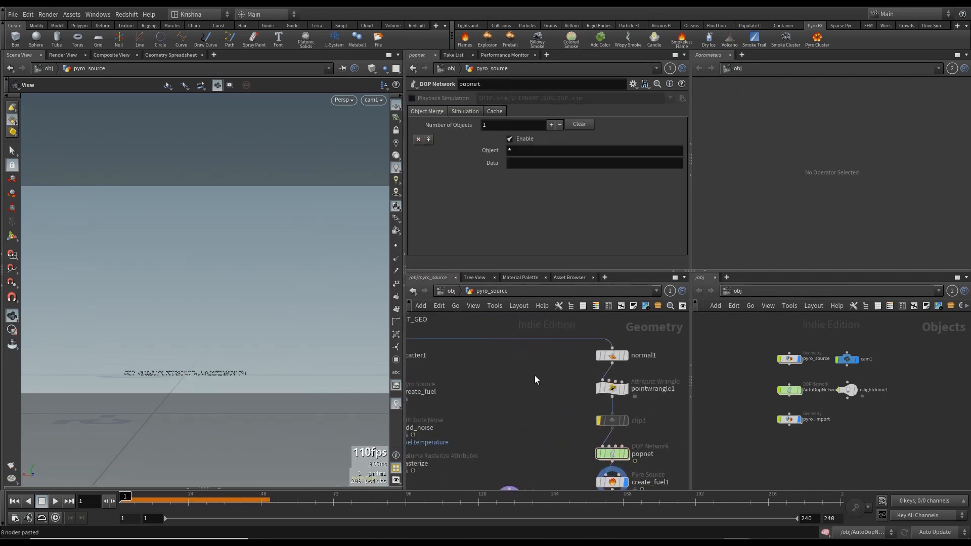
- Display the normal1 and pointwrangle1 nodes and inspect the point normals from the front view
click(612, 363)
click(626, 361)
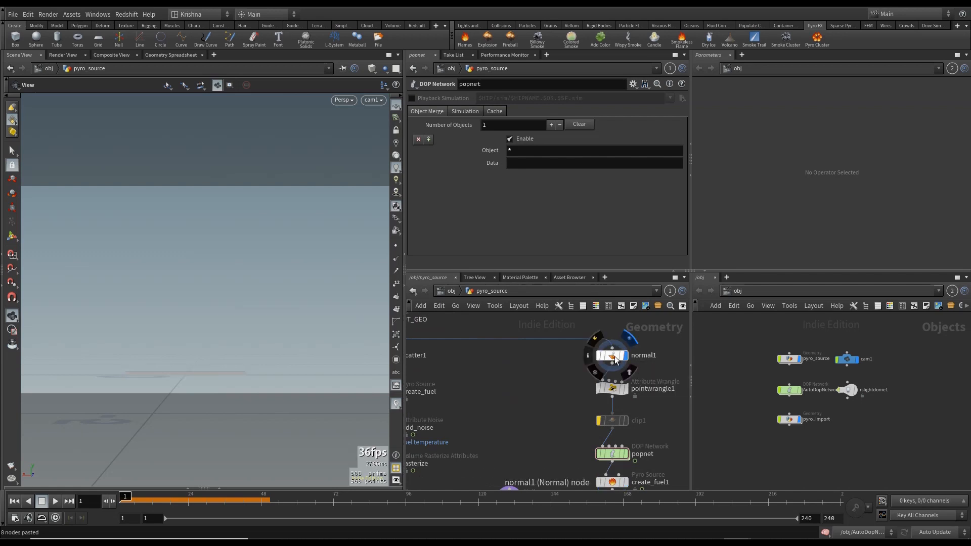
click(612, 357)
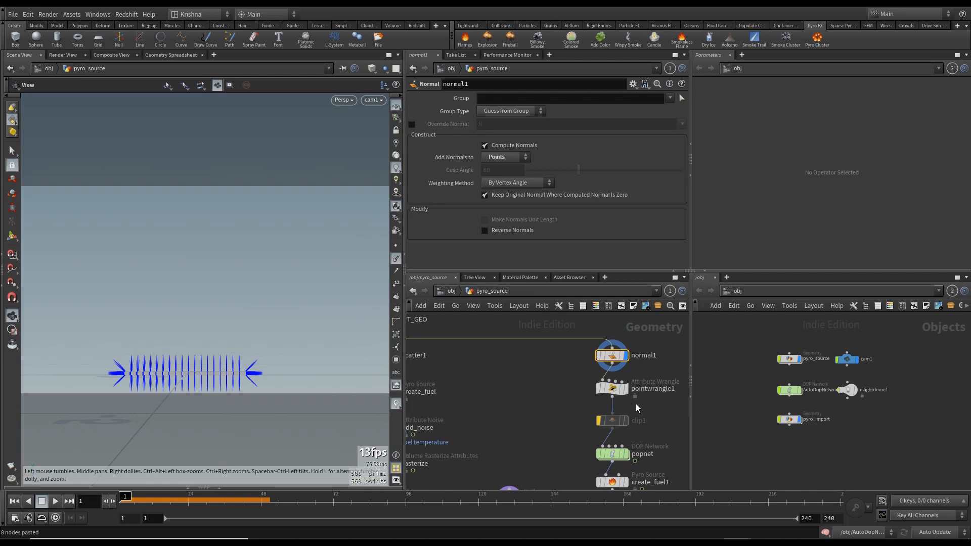
click(626, 390)
click(613, 390)
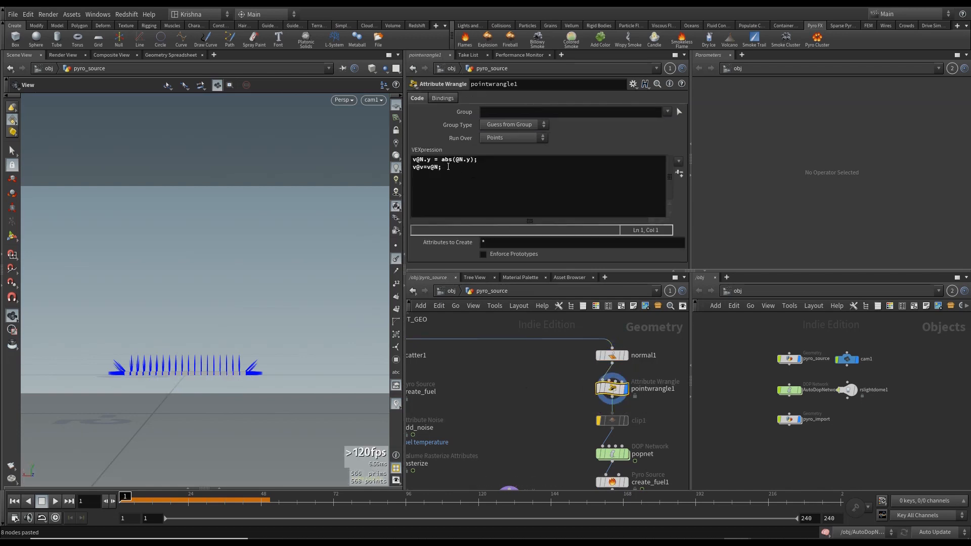
drag(199, 384, 245, 393)
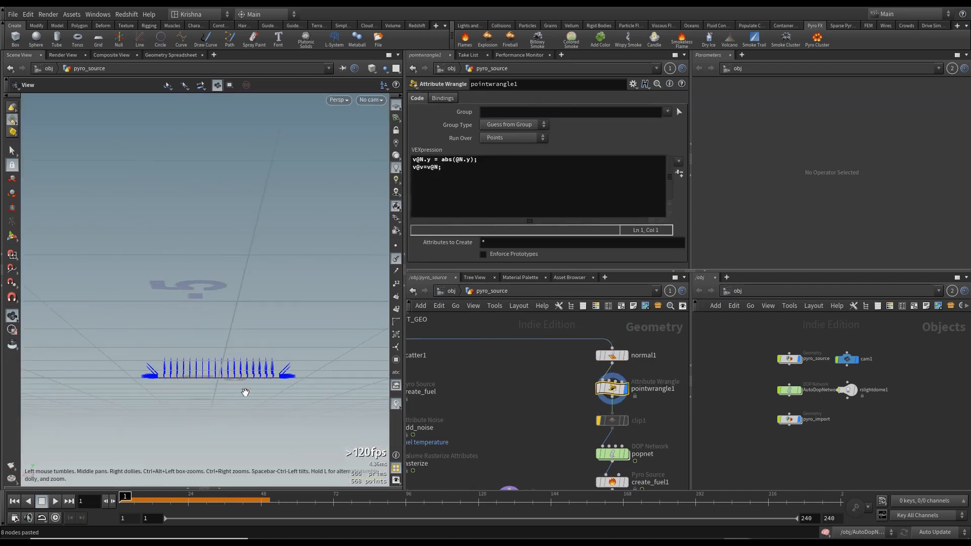
key(space+2)
key(space+3)
scroll(215, 340, down, 2)
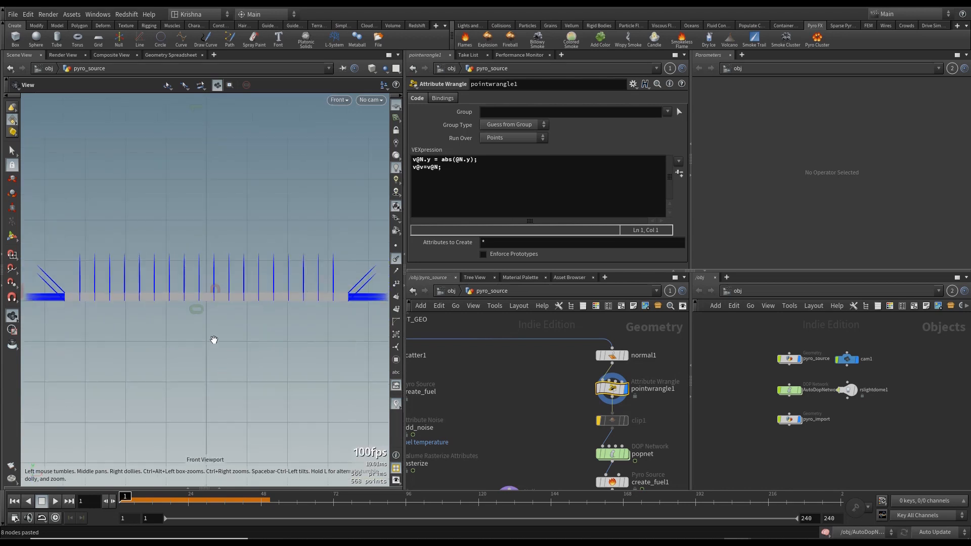
middle_drag(215, 334, 244, 376)
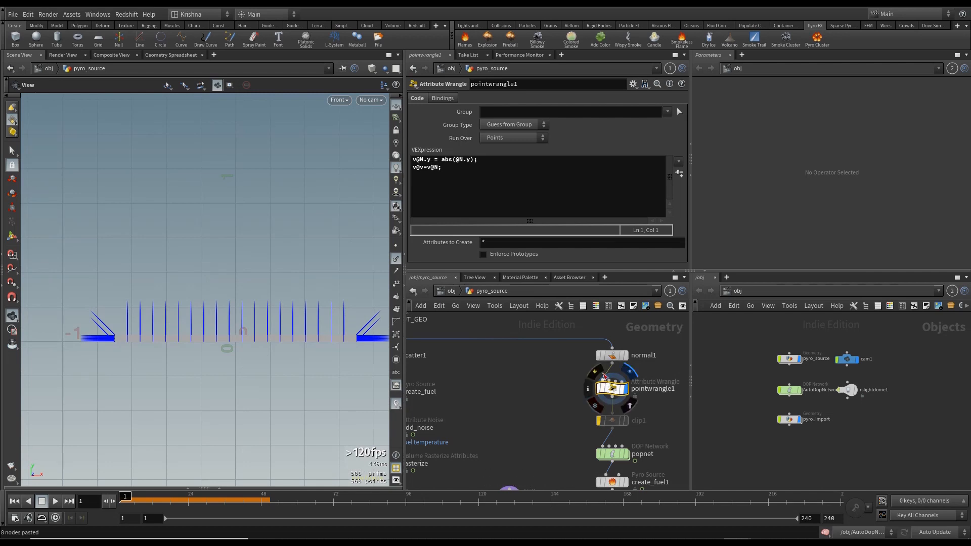
- Delete the clip1 node below pointwrangle1
click(601, 375)
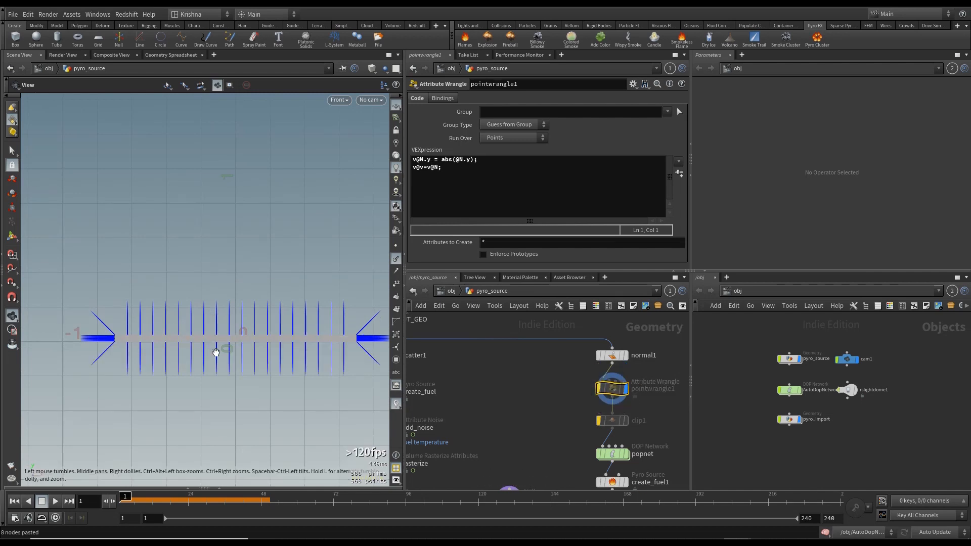
click(600, 389)
middle_drag(542, 434, 510, 378)
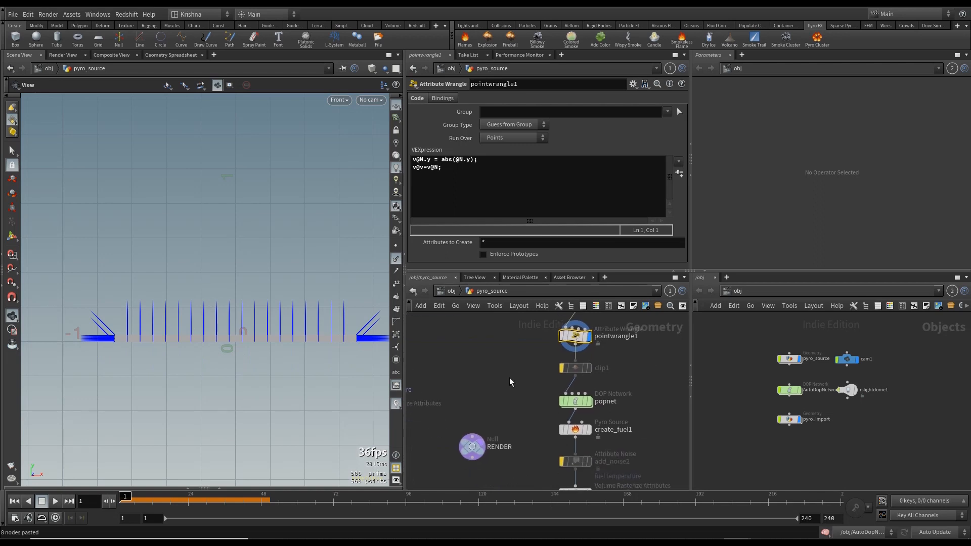
click(574, 371)
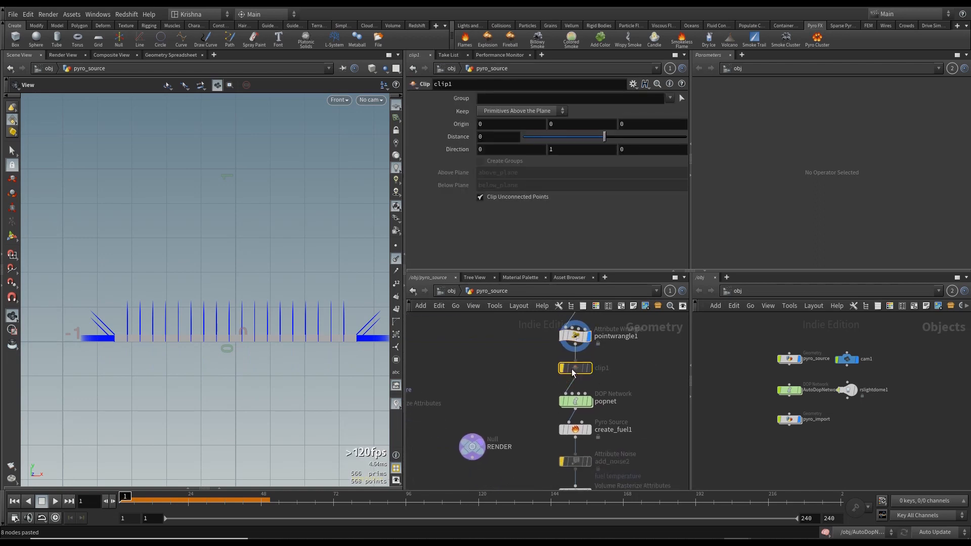
key(Delete)
- Set popnet as the displayed node and open it to see its contents
click(590, 401)
click(577, 403)
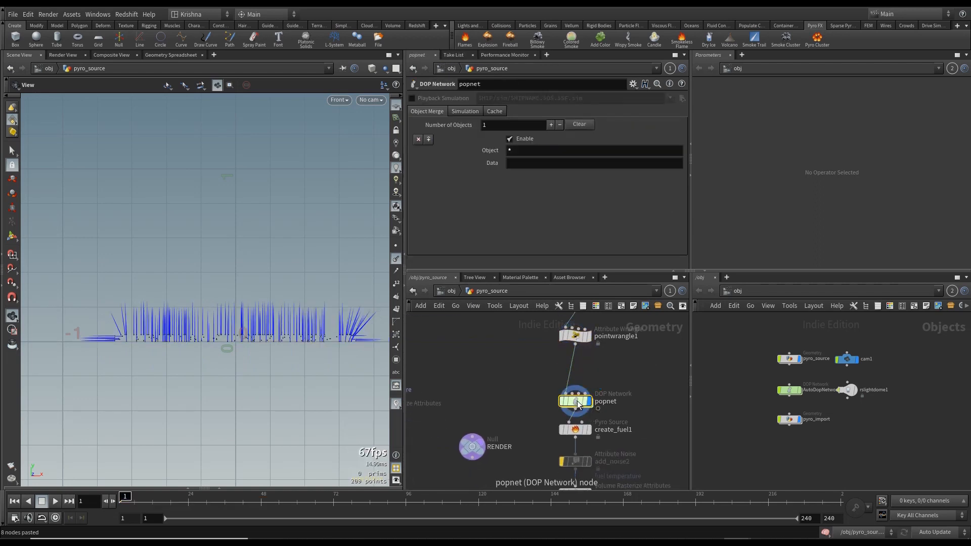
double_click(577, 402)
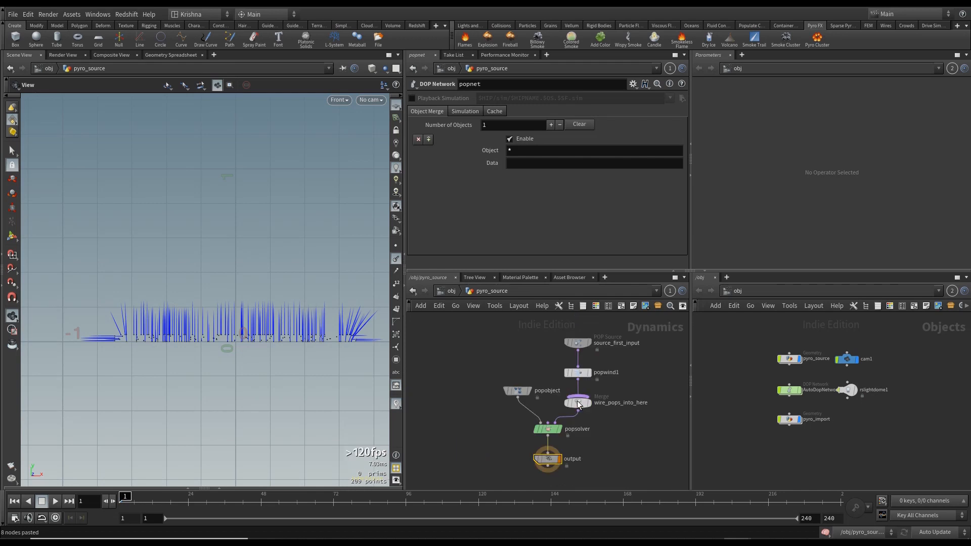
- Inspect the POP source node's birth and attribute settings inside popnet
click(607, 349)
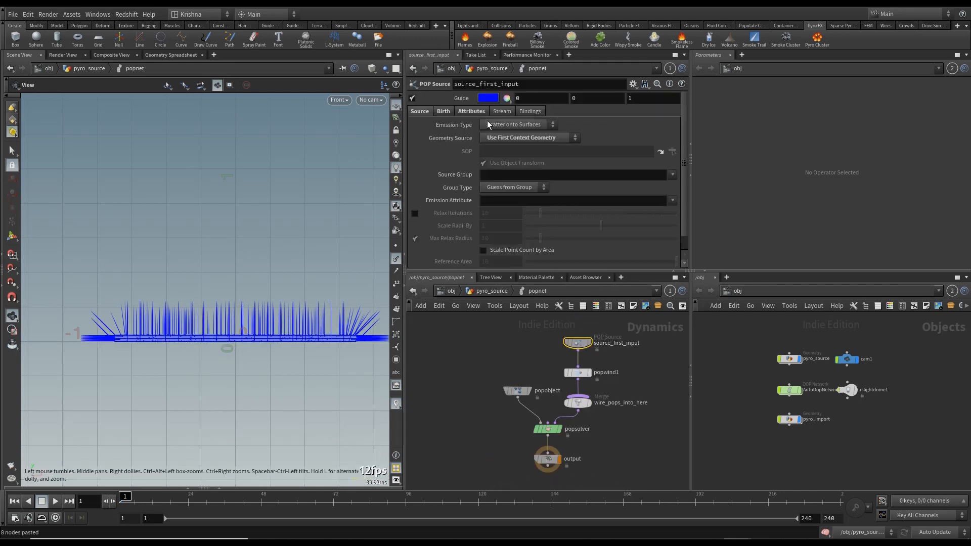
click(441, 114)
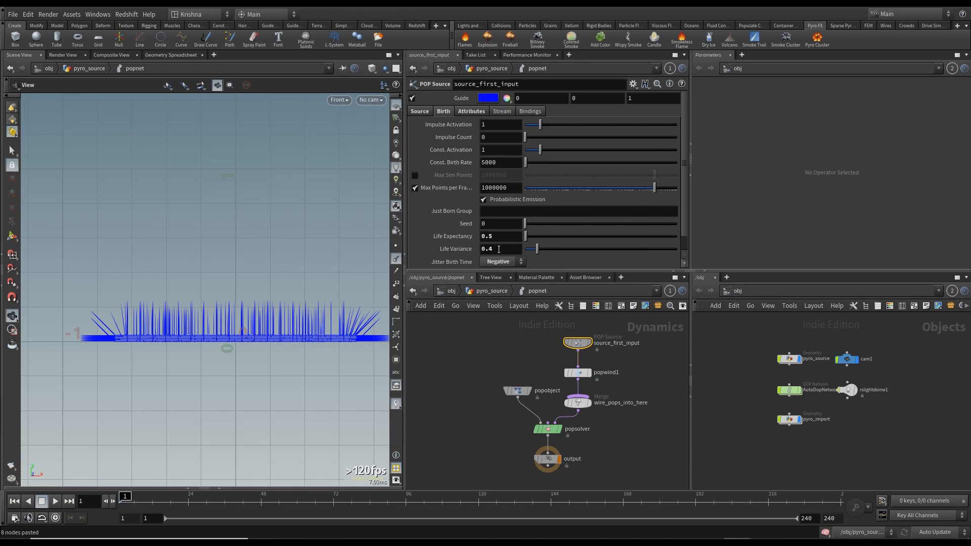
scroll(456, 252, down, 1)
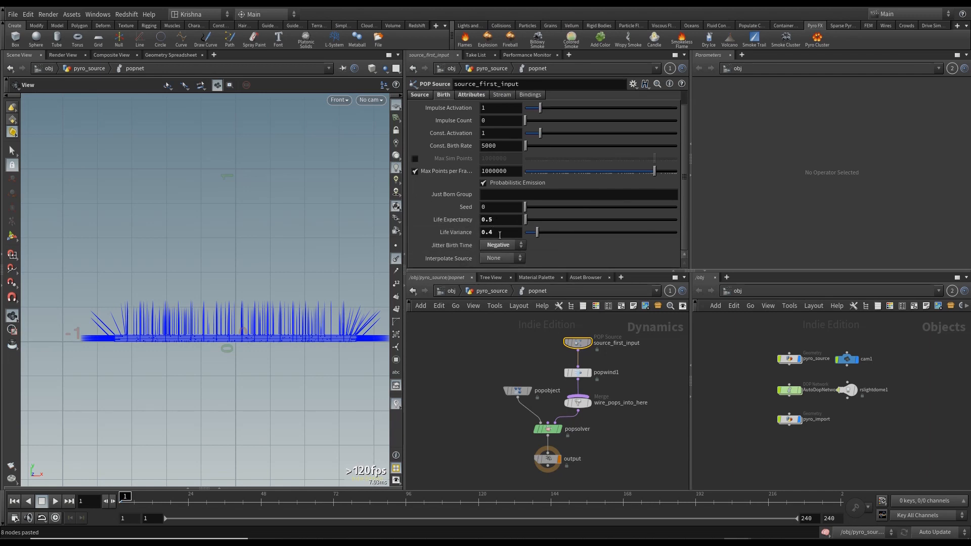
scroll(454, 223, up, 1)
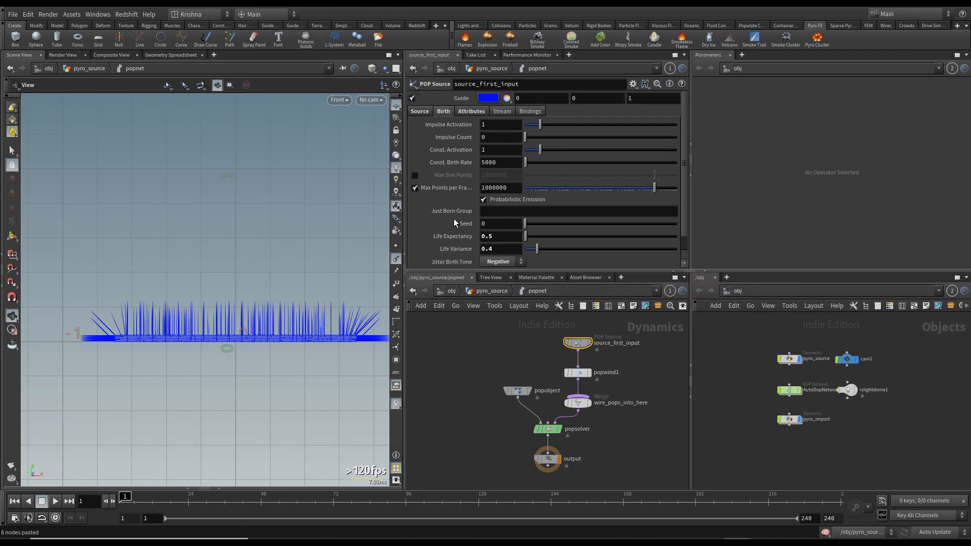
click(477, 112)
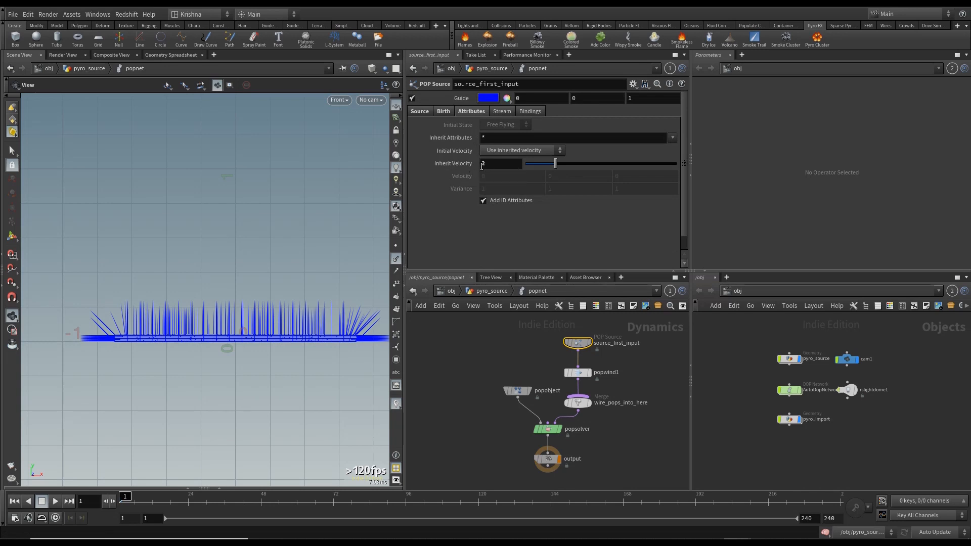
- Review the popwind1 settings inside popnet, then return to the pyro_source network
click(494, 290)
click(570, 336)
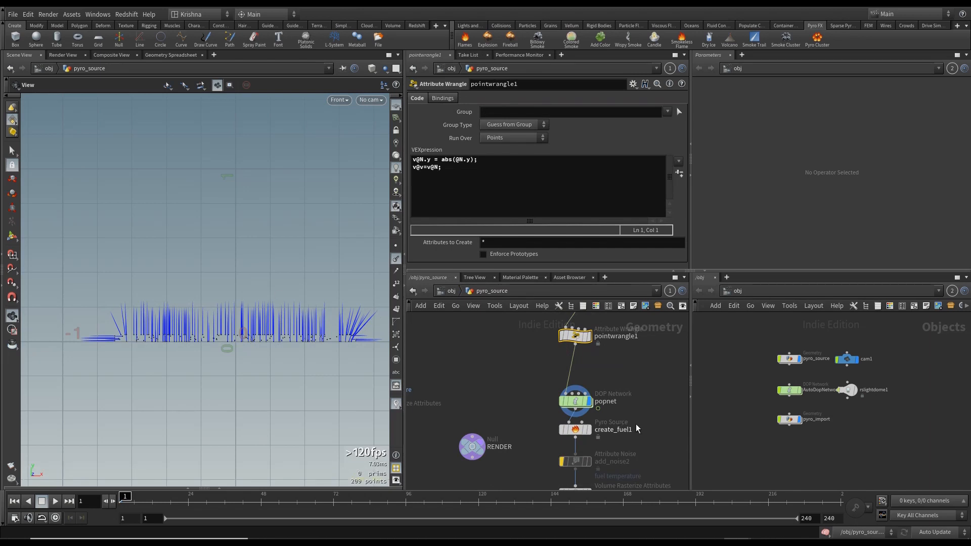
double_click(575, 401)
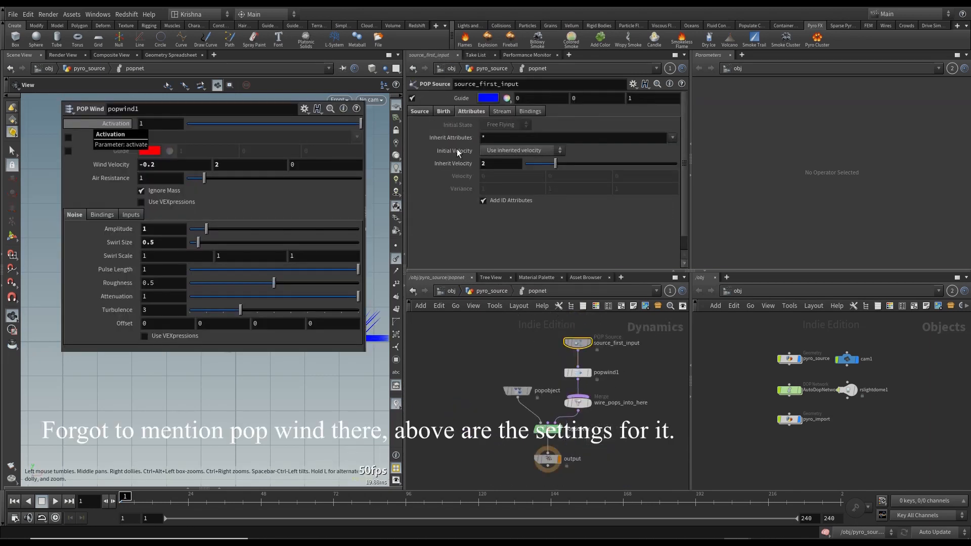
click(492, 290)
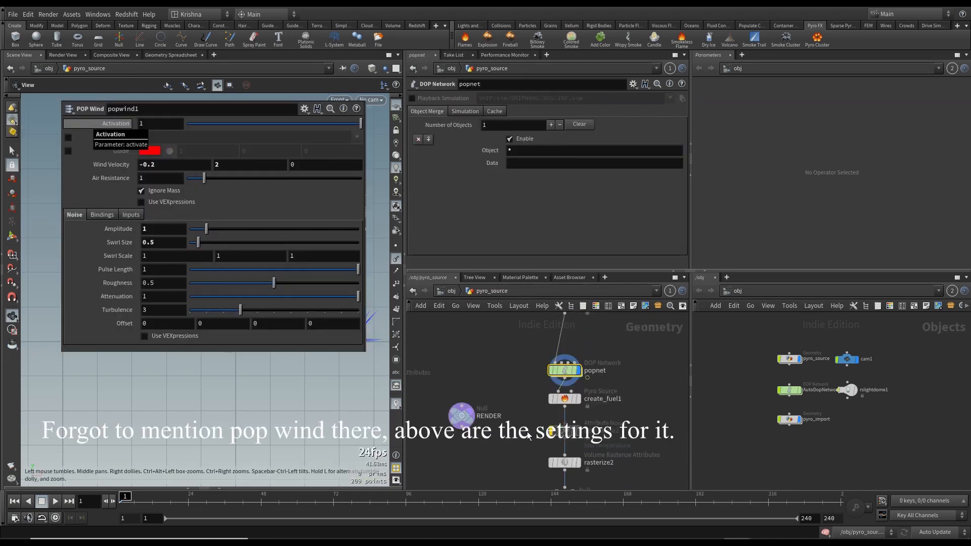
- Compare create_fuel1 with create_fuel and set create_fuel1's particle separation to 0.011
click(577, 403)
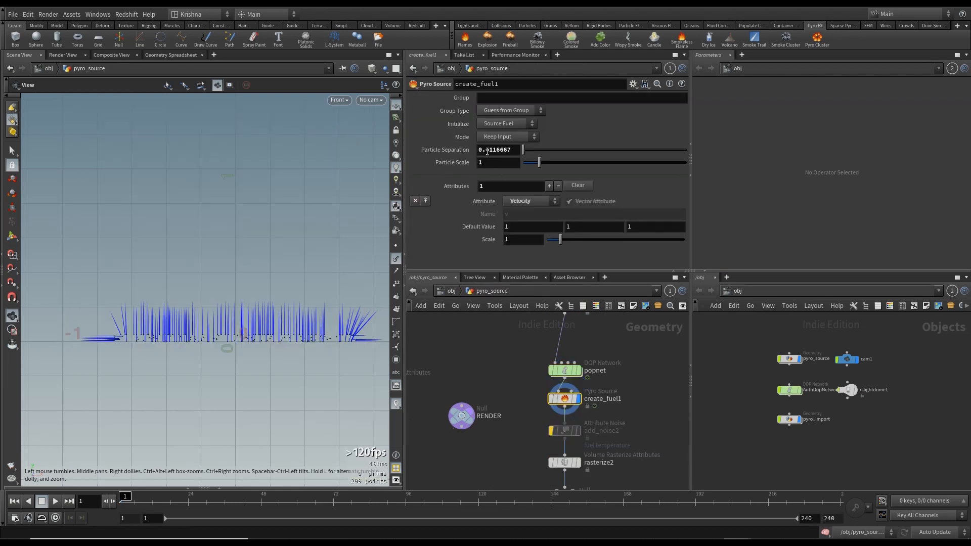
scroll(527, 384, down, 2)
middle_drag(501, 374, 538, 388)
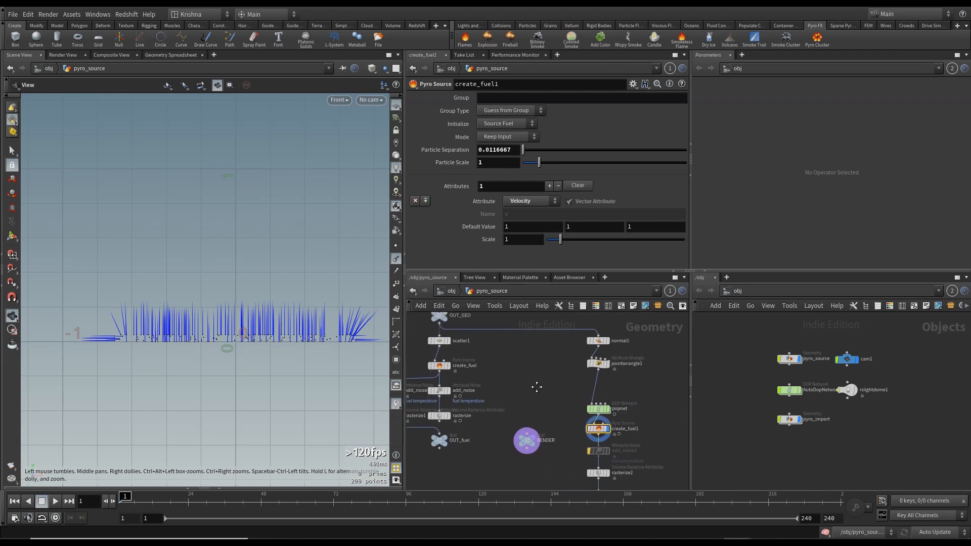
drag(505, 372, 430, 360)
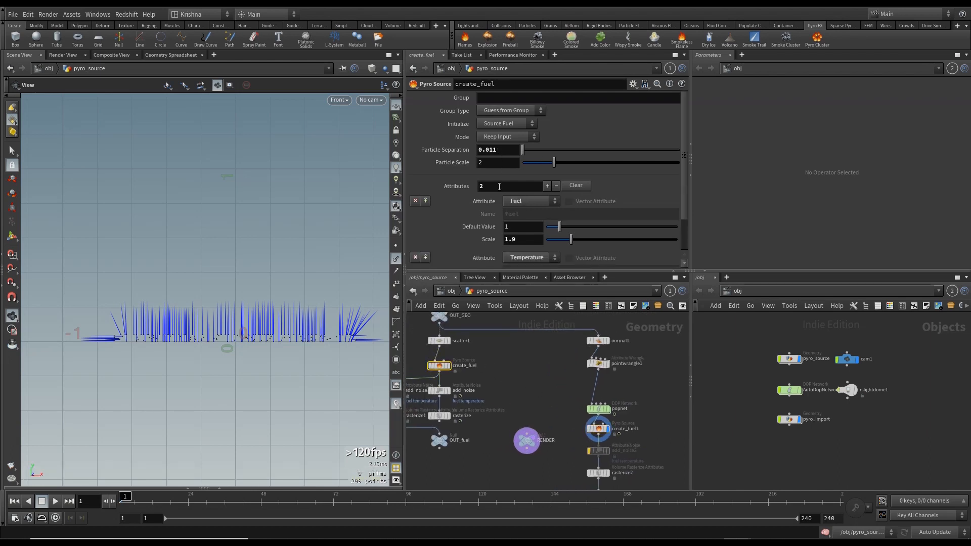
click(599, 429)
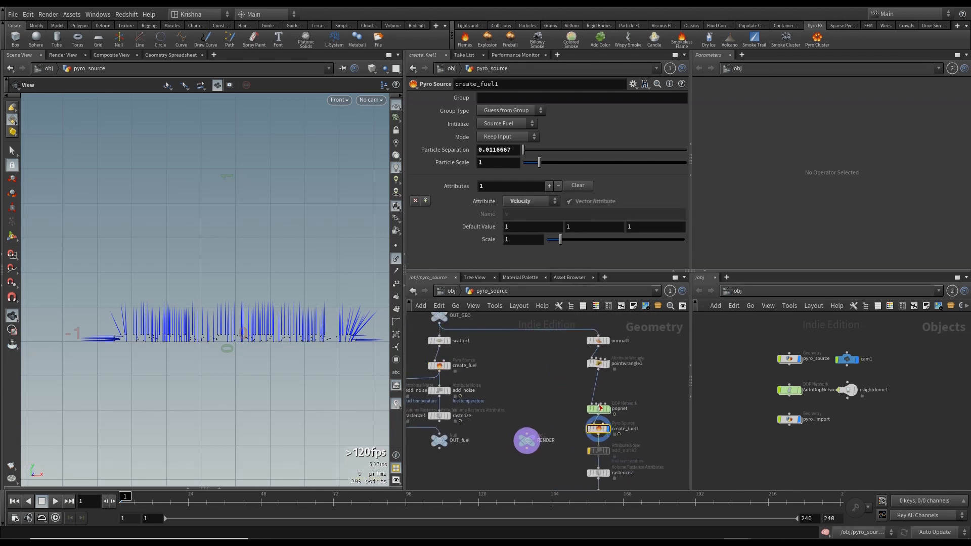
drag(494, 150, 573, 150)
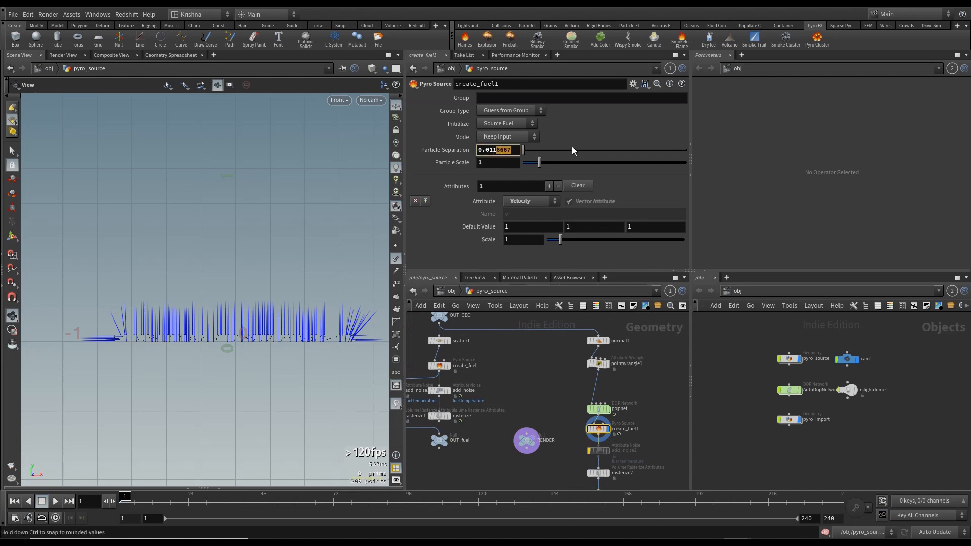
text(1)
key(Return)
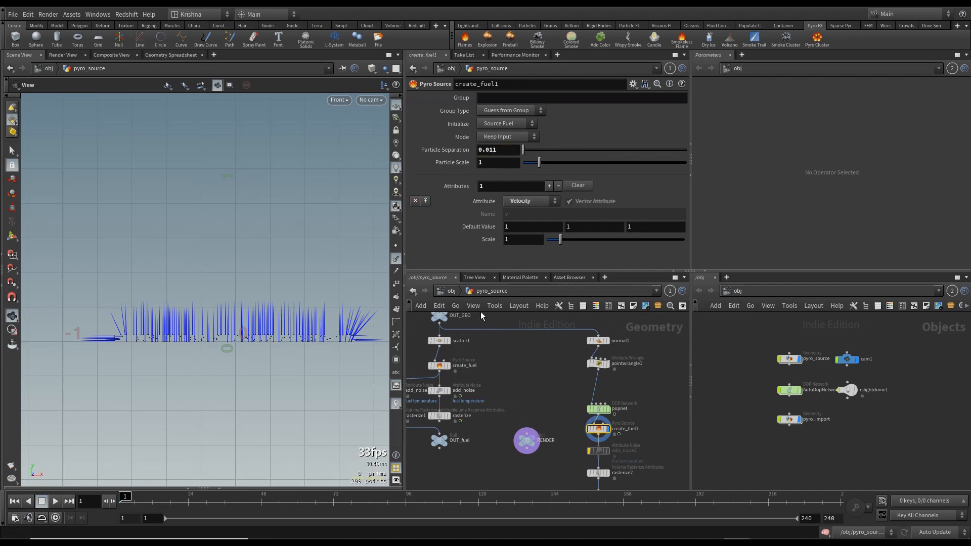
- Inspect the add_noise2 and rasterize2 nodes in the velocity branch below create_fuel1
middle_drag(571, 415, 552, 336)
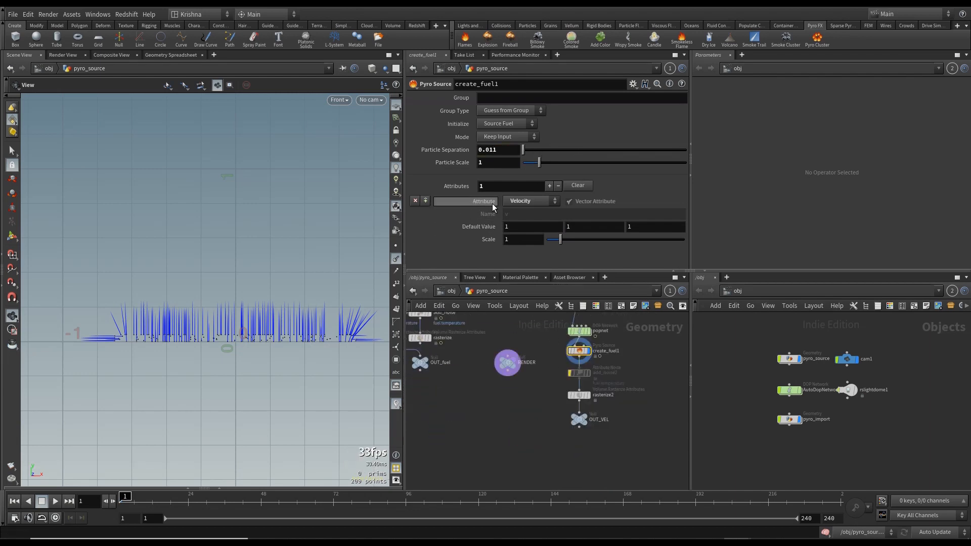
mouse_move(487, 203)
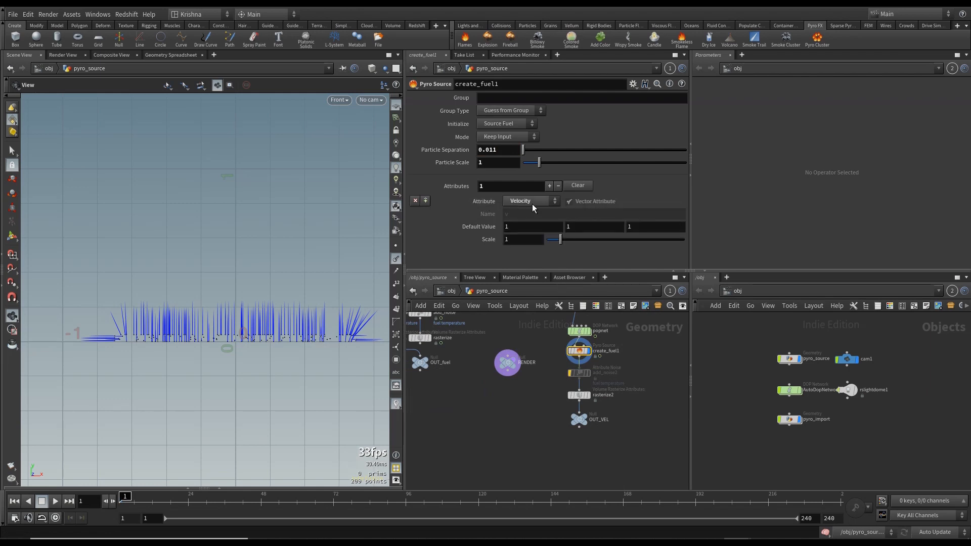
click(578, 373)
scroll(578, 375, up, 3)
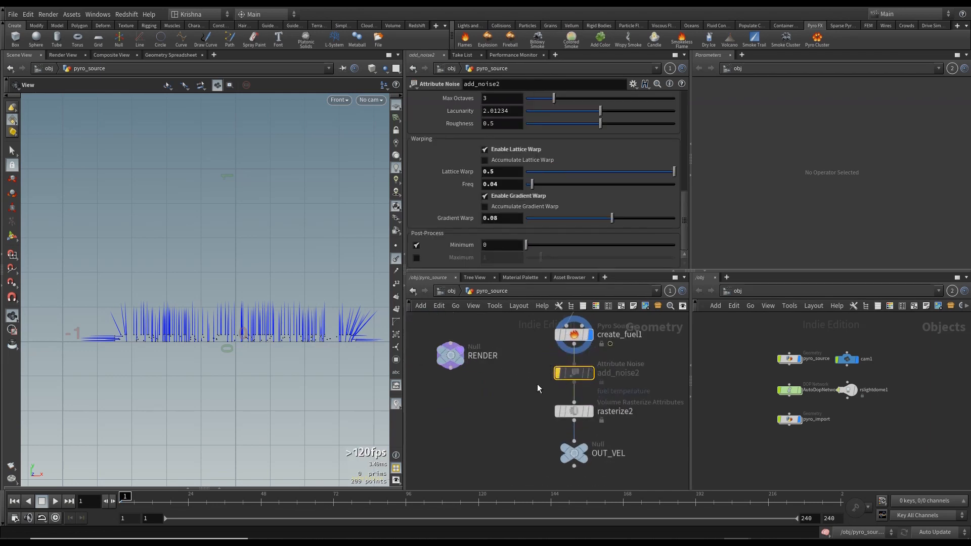
mouse_move(578, 373)
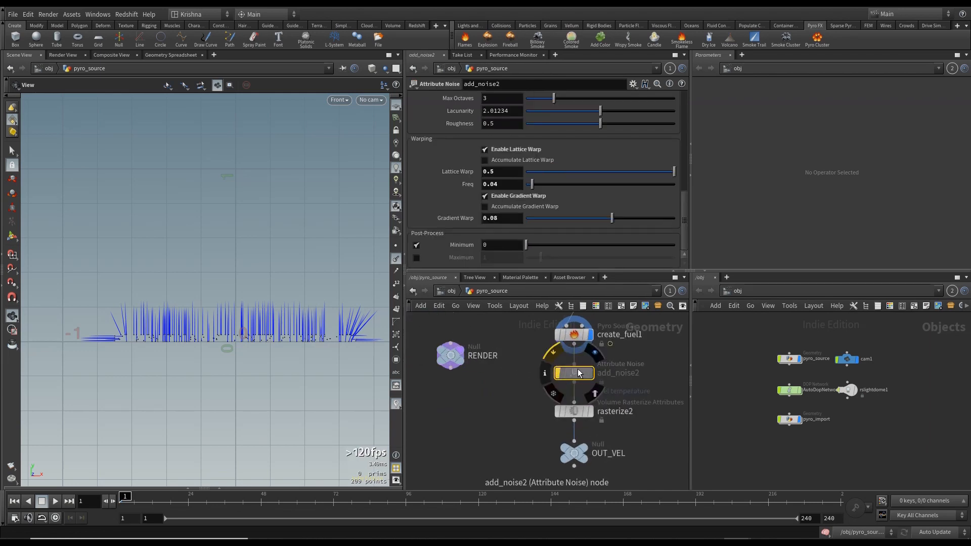
scroll(509, 388, down, 4)
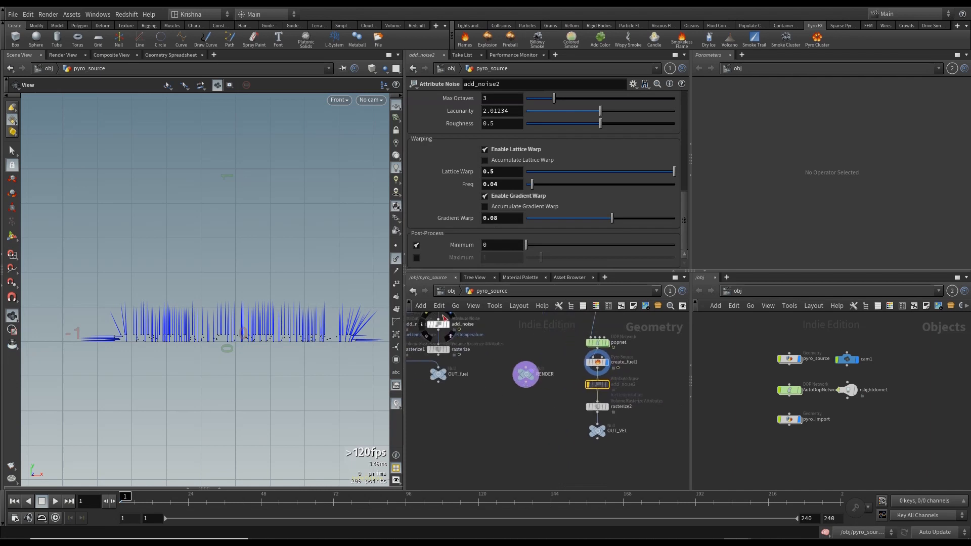
middle_drag(496, 425, 539, 438)
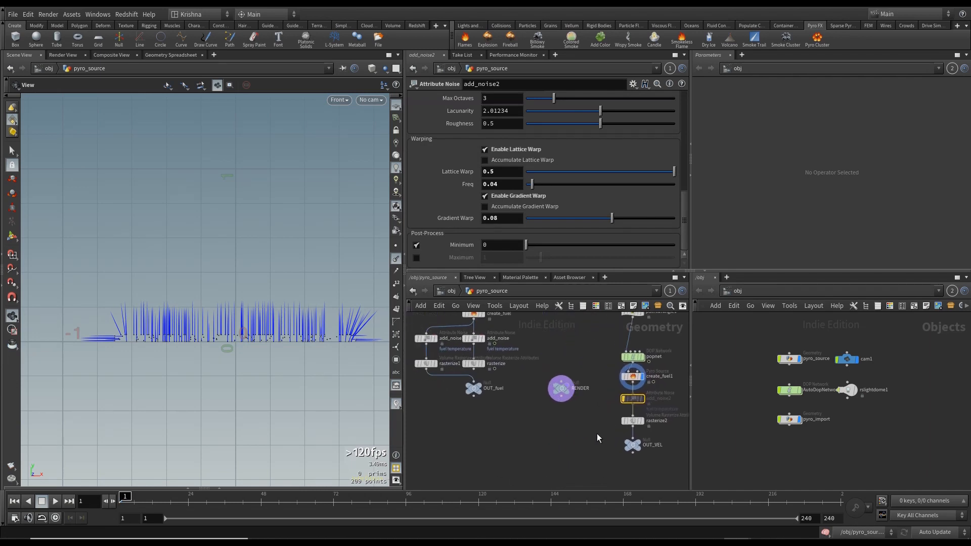
middle_drag(598, 434, 590, 414)
click(617, 396)
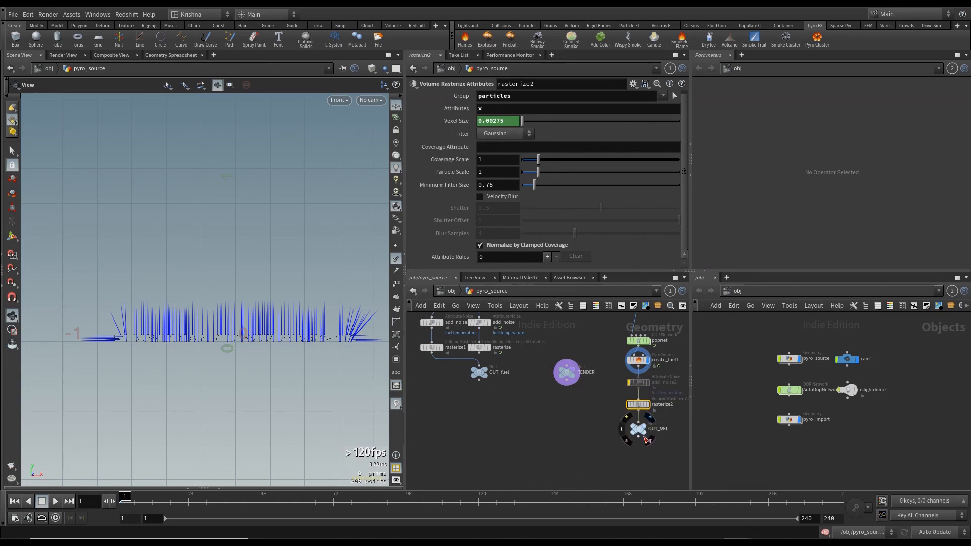
scroll(643, 434, up, 4)
middle_drag(560, 436, 536, 433)
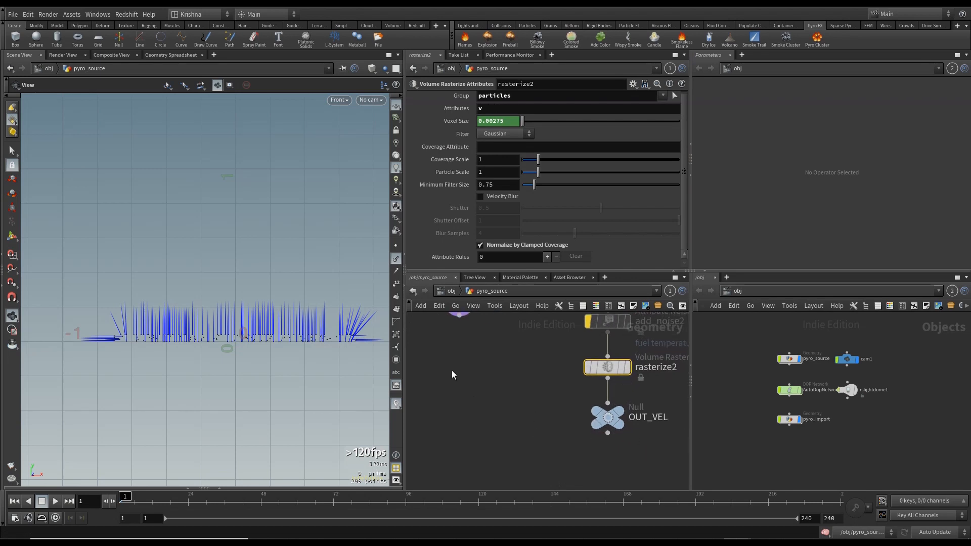
scroll(453, 375, down, 3)
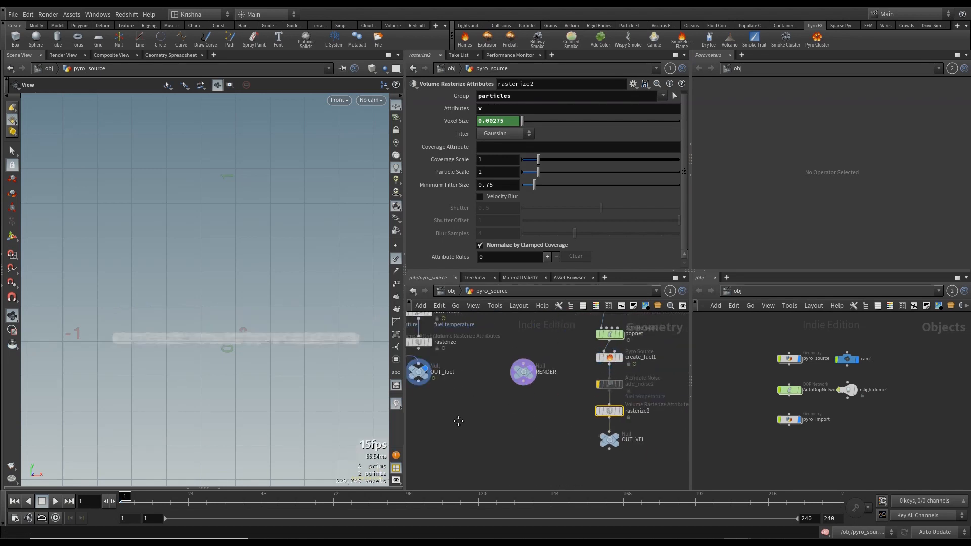
middle_drag(459, 421, 501, 423)
- Paste the copied velocity Volume Source node into the AutoDopNetwork and review its SOP path and vel settings
click(452, 292)
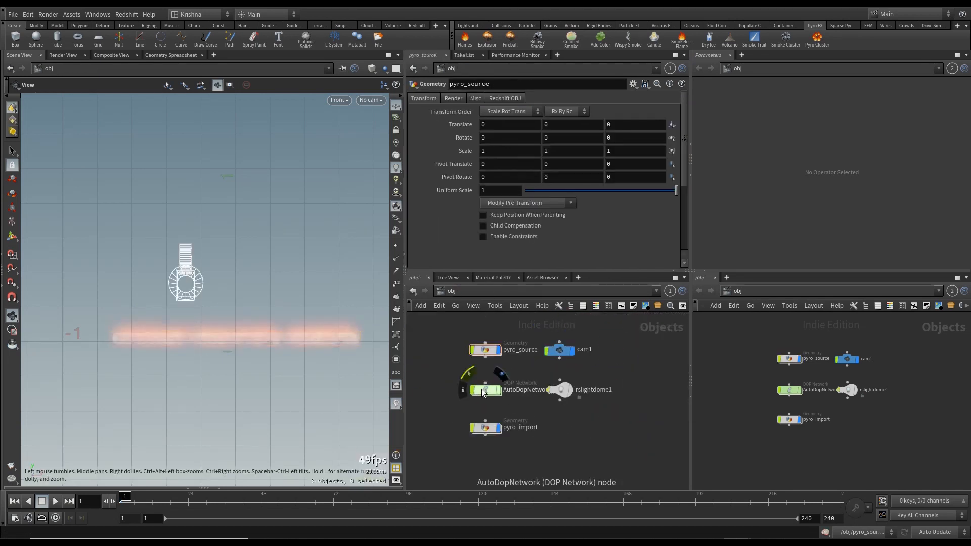
double_click(482, 389)
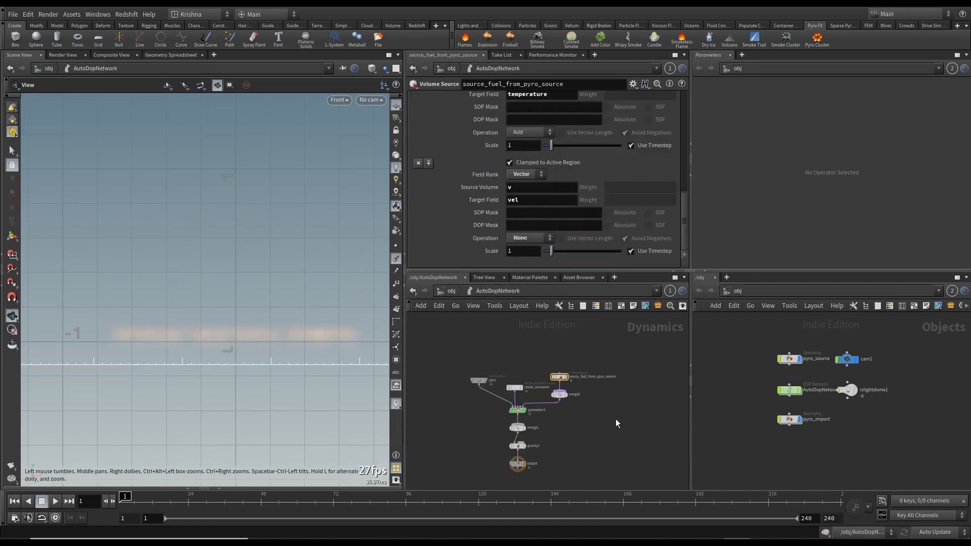
scroll(538, 375, up, 3)
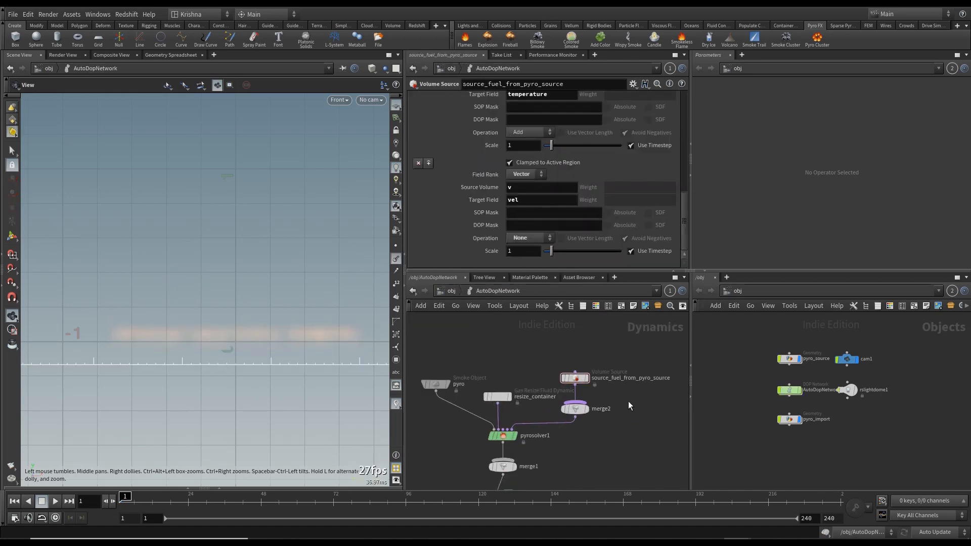
key(ctrl+v)
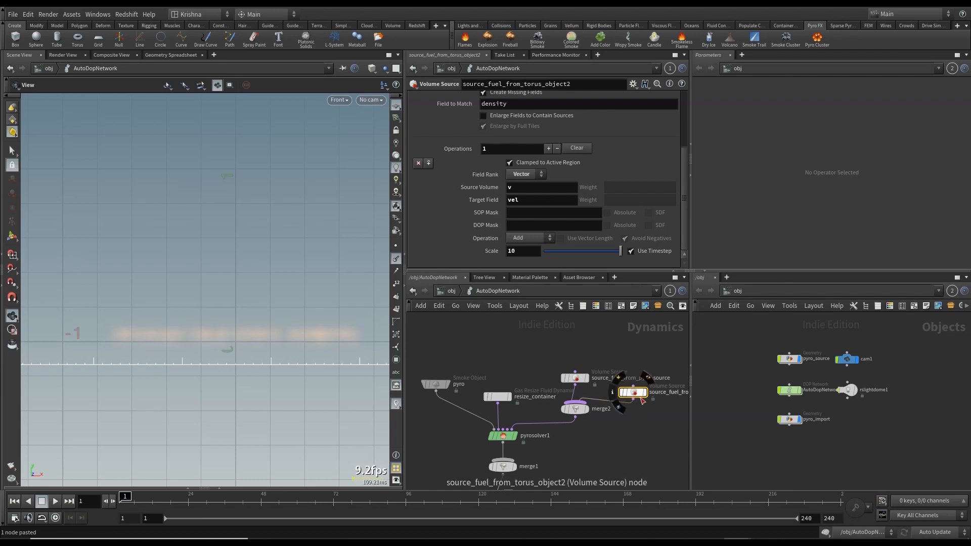
scroll(418, 187, up, 4)
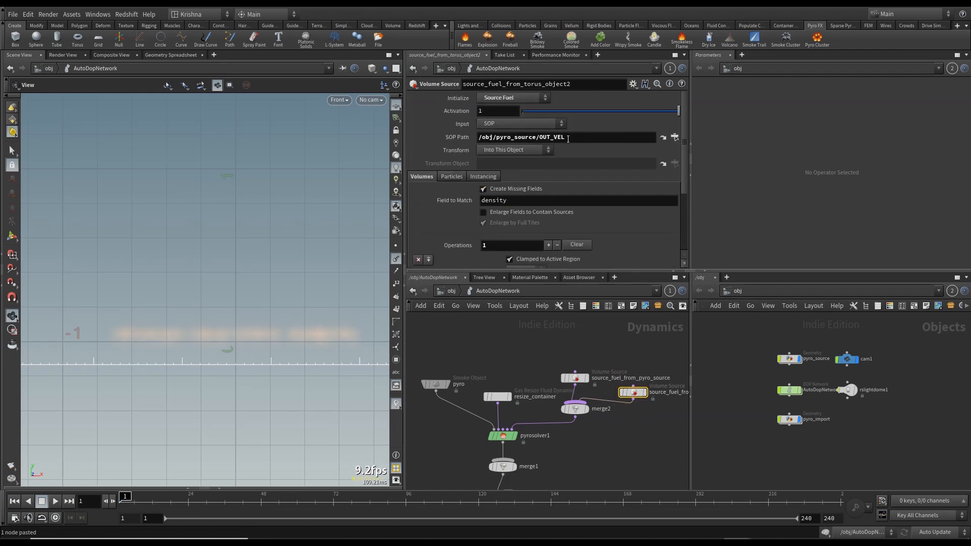
scroll(473, 206, down, 5)
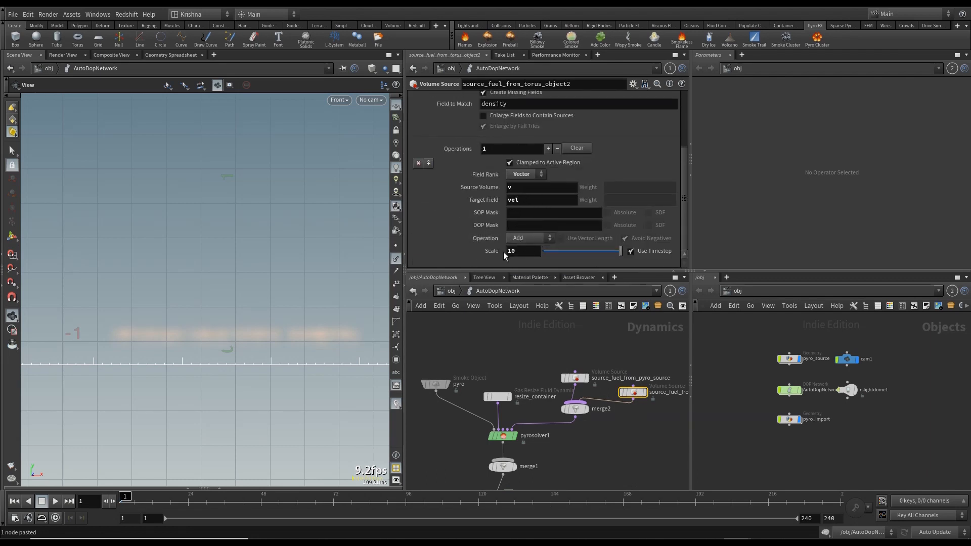
- Look through cam1 and compare the flipbook results, closing the flipbook windows
click(370, 100)
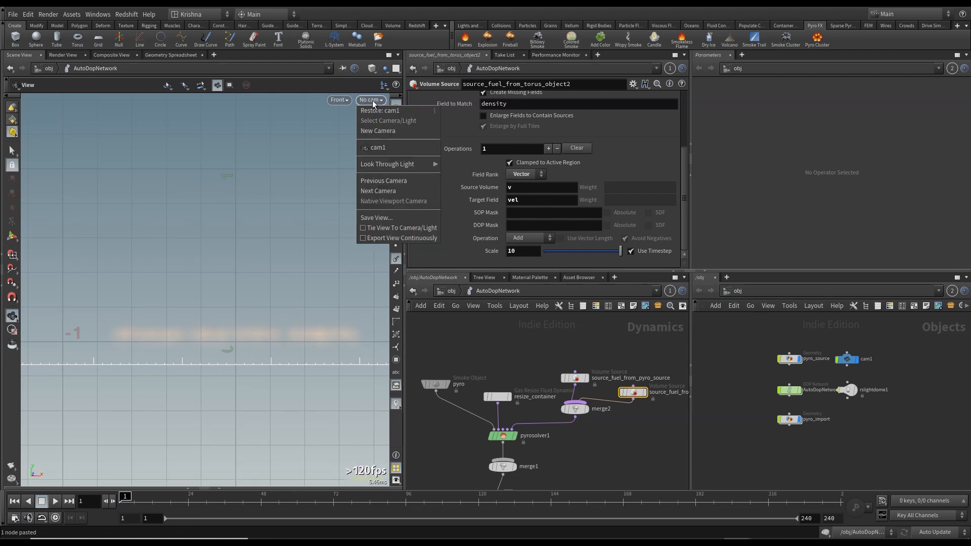
click(379, 148)
click(440, 291)
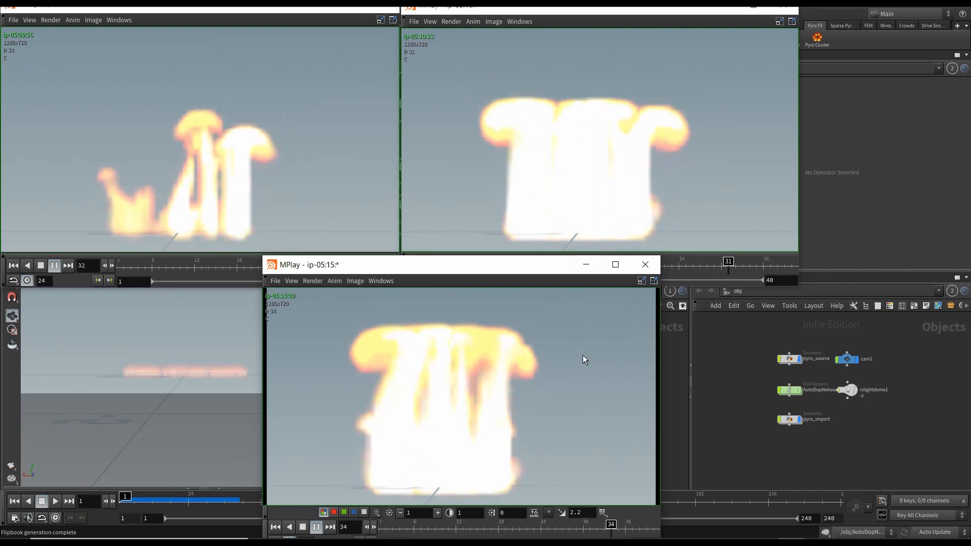
click(645, 265)
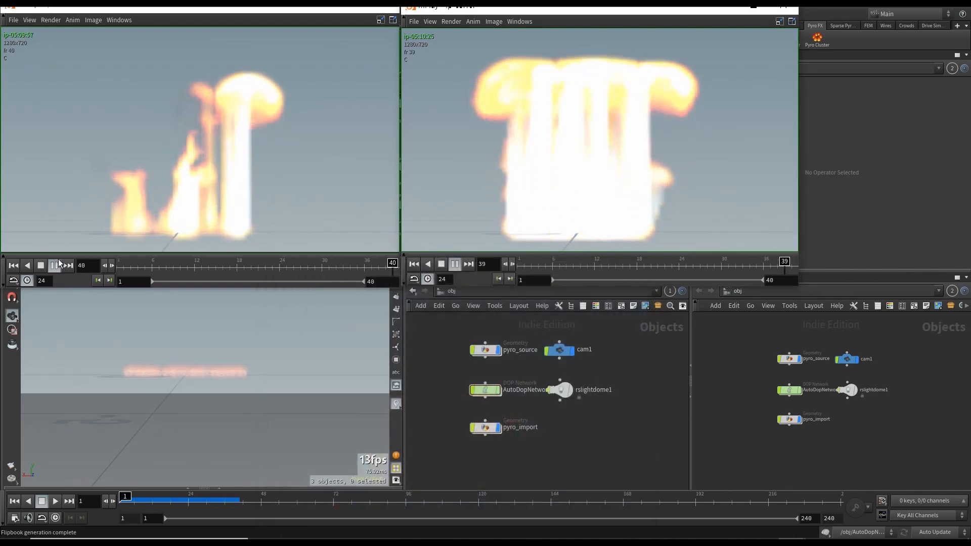
click(443, 265)
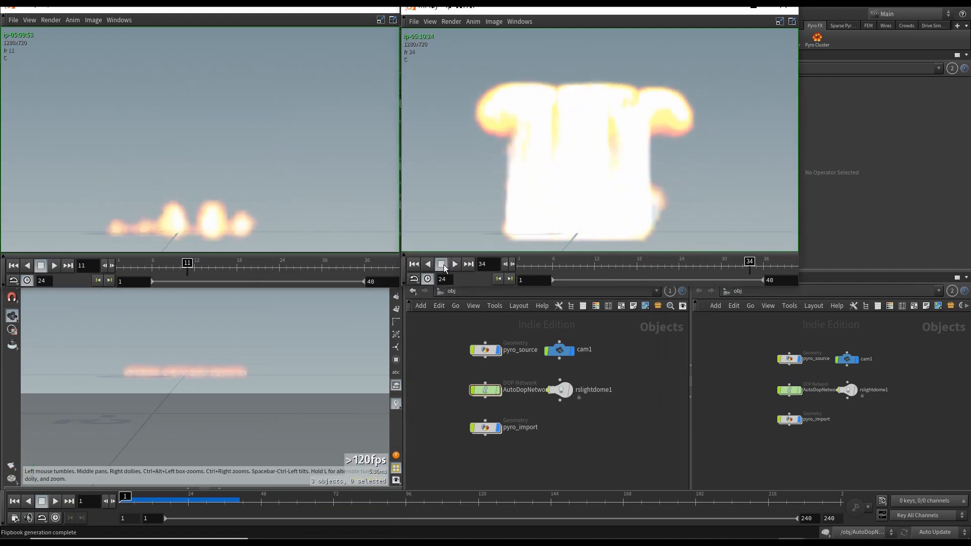
- Open the AutoDopNetwork and set the pyro Smoke Object's division size to 0.02
click(463, 377)
double_click(483, 388)
click(443, 389)
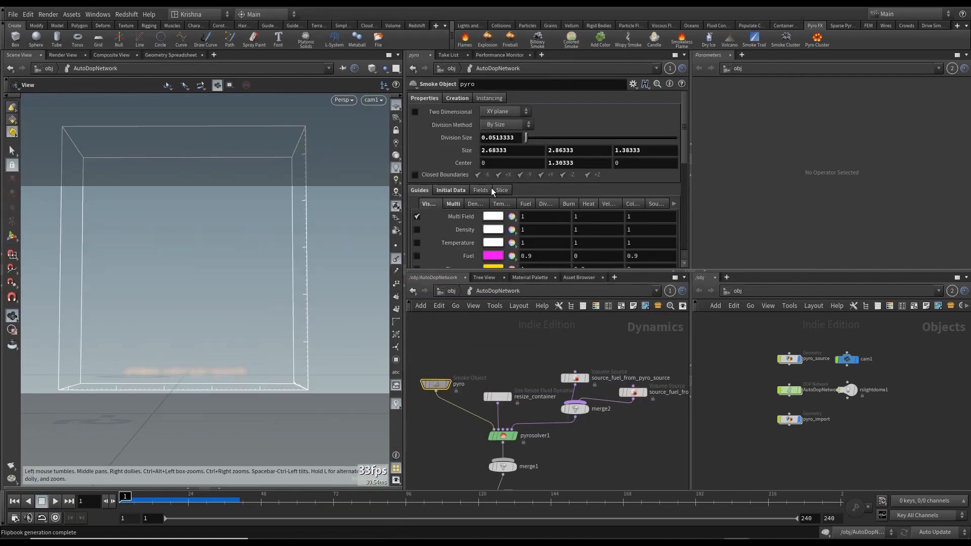
double_click(491, 138)
text(0.02)
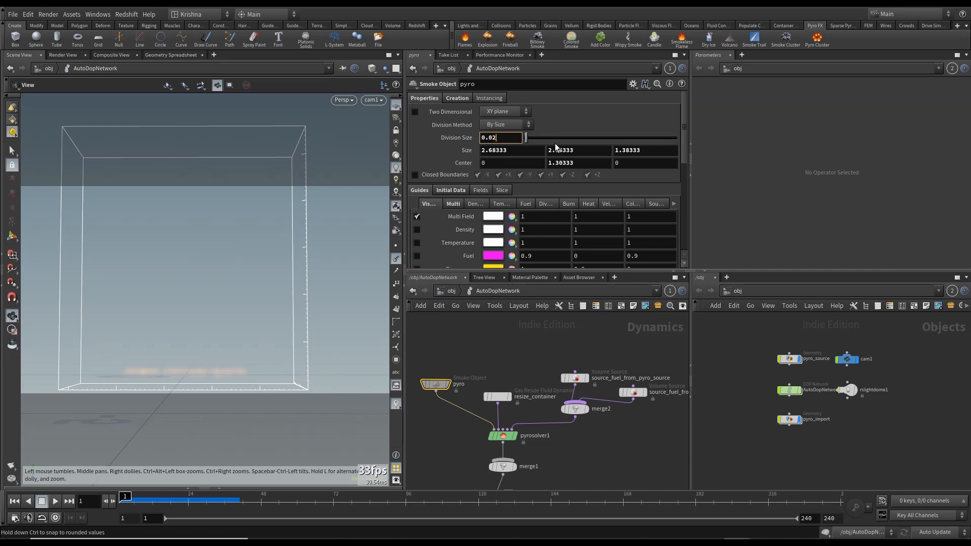
key(Return)
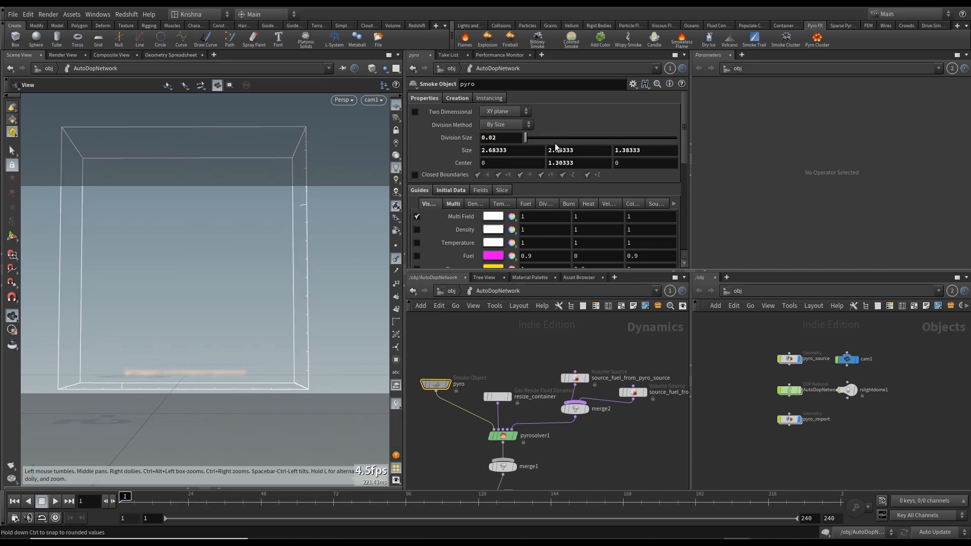
- Launch a new flipbook render of the simulation and compare it with the earlier flipbooks, replacing one of the older windows
click(447, 295)
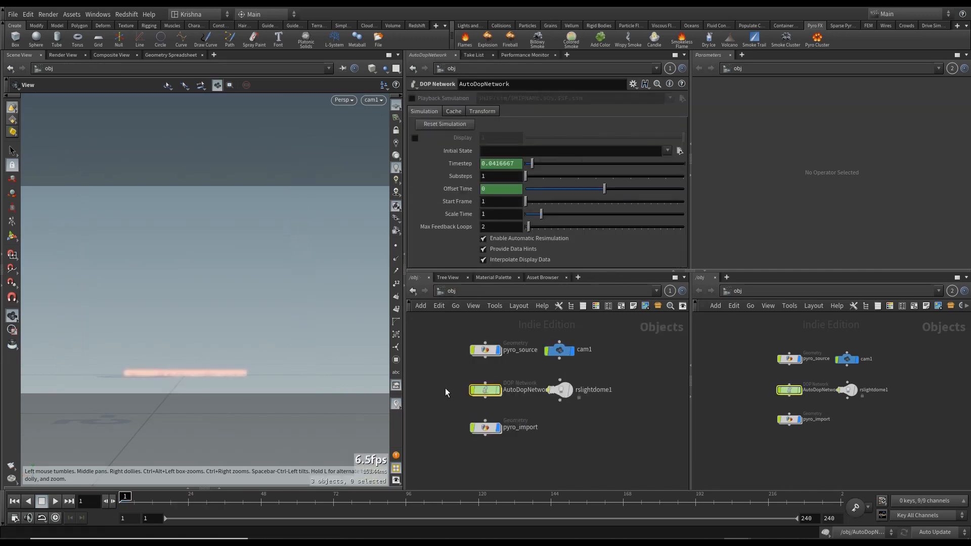
click(11, 473)
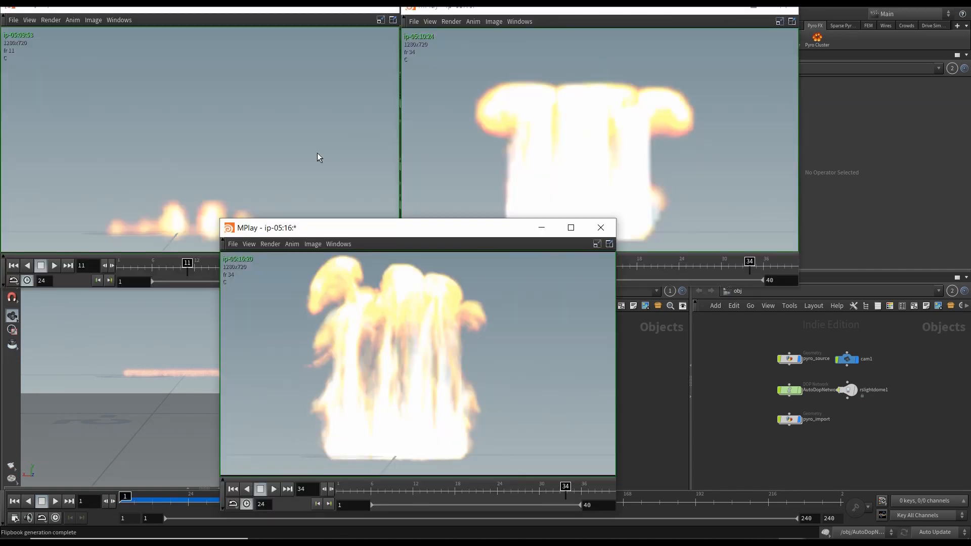
click(317, 153)
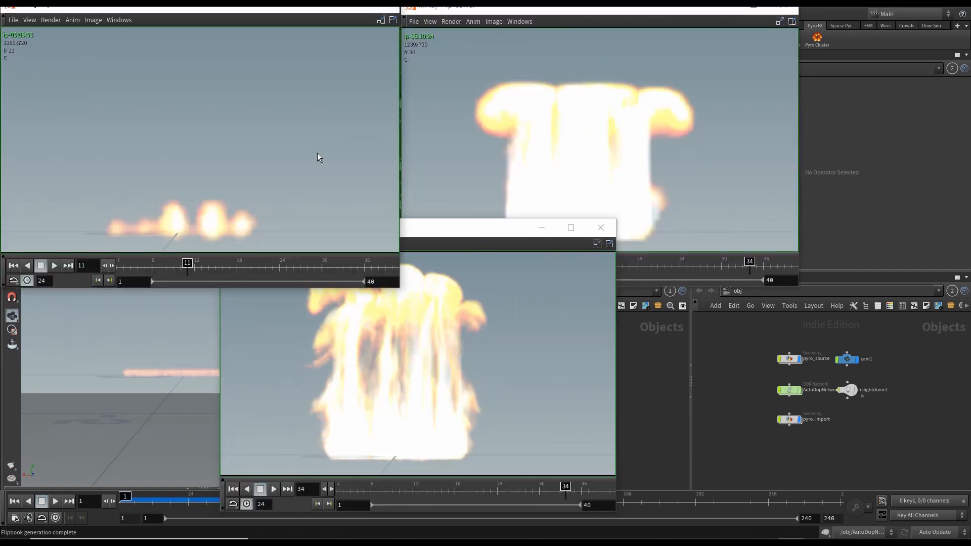
drag(320, 275, 347, 275)
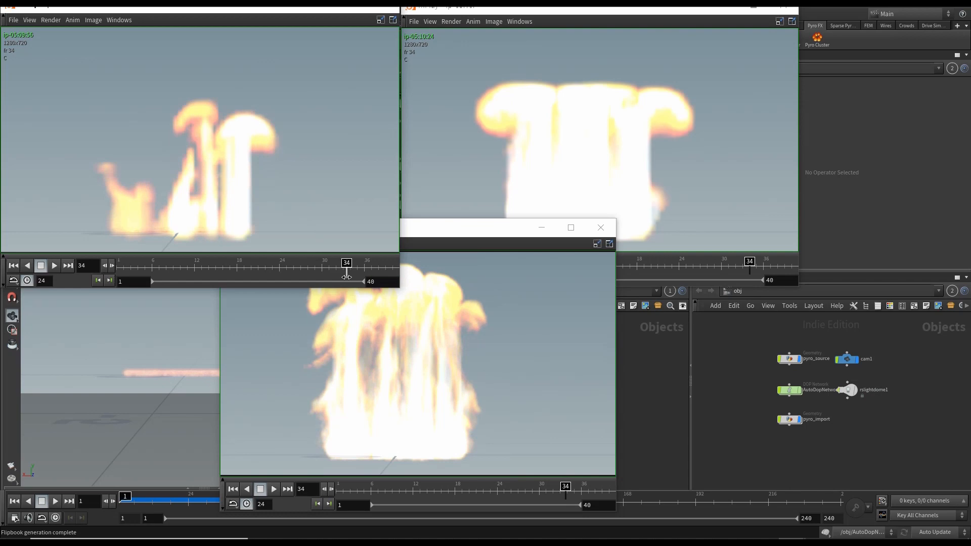
click(575, 157)
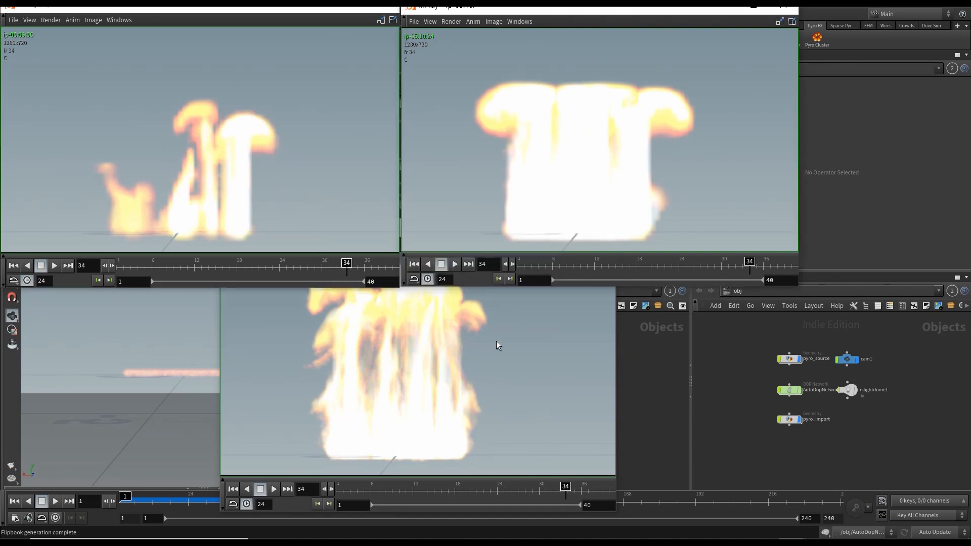
click(489, 326)
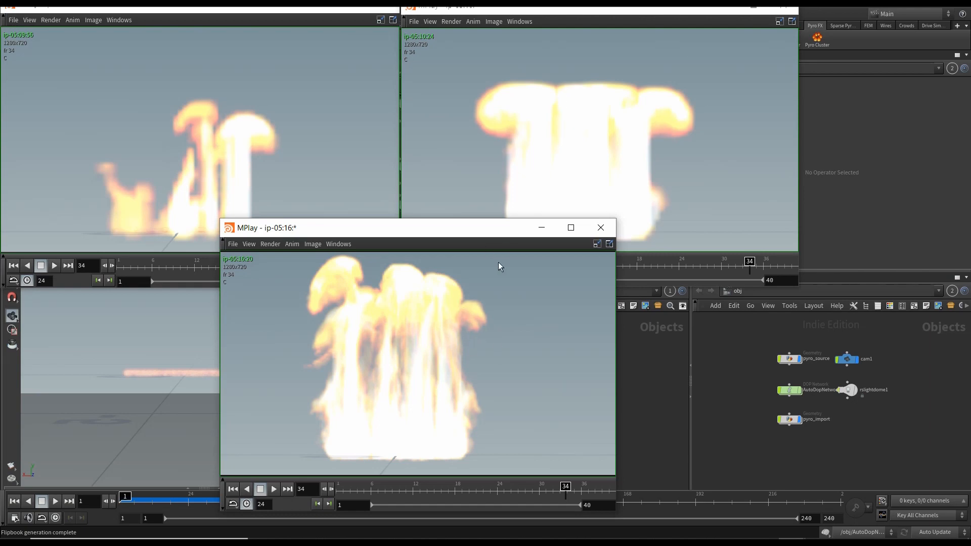
click(780, 10)
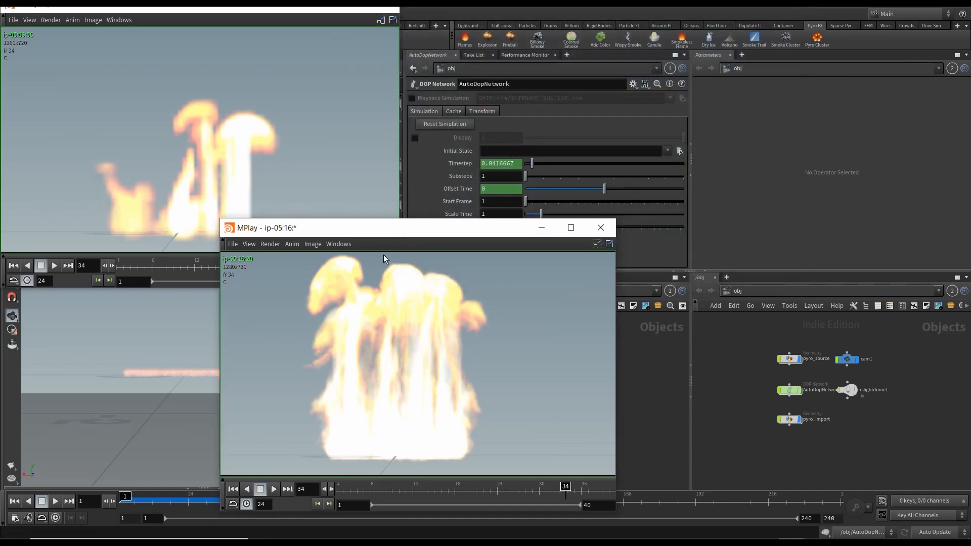
drag(391, 234, 569, 13)
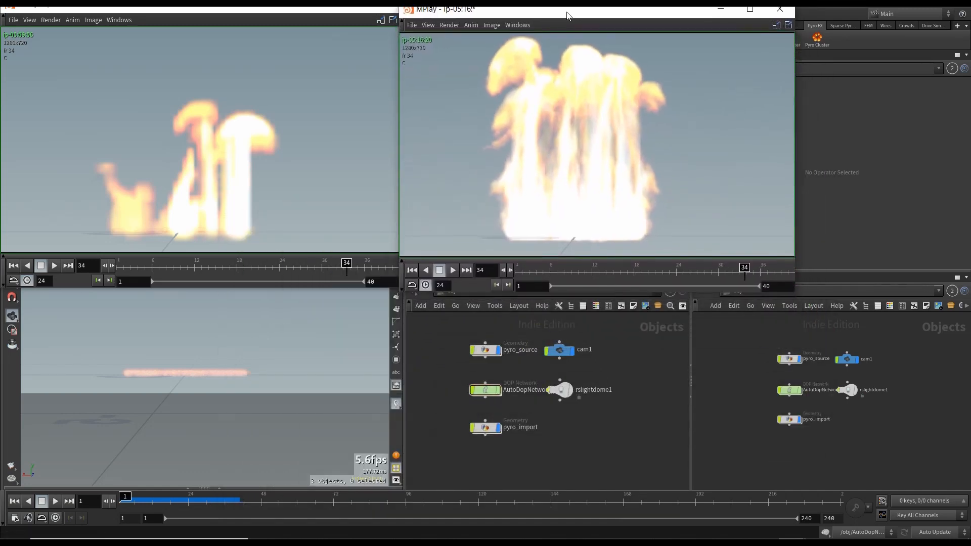
- Bring a second Pyro Solver, pyrosolver2, into the AutoDopNetwork beside pyrosolver1 and compare their simulation settings
click(615, 412)
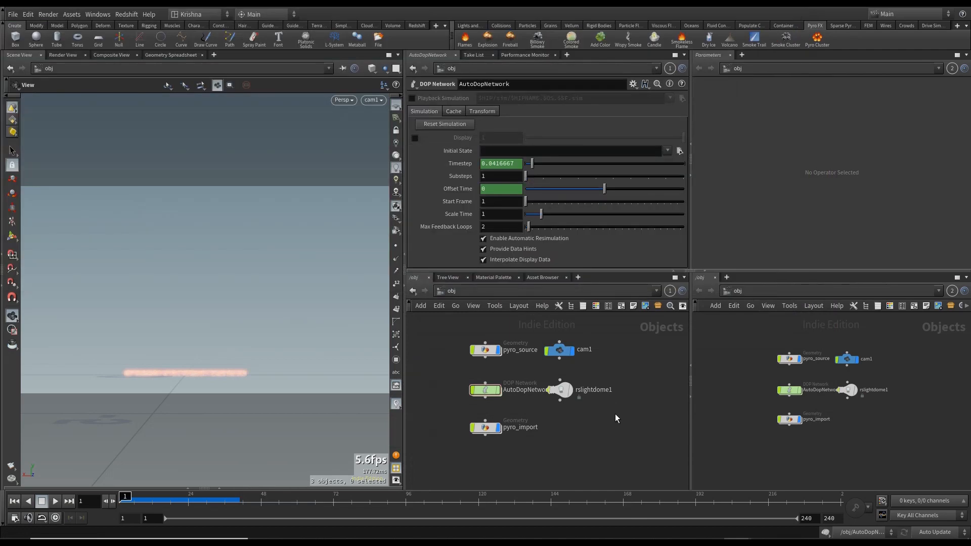
double_click(486, 392)
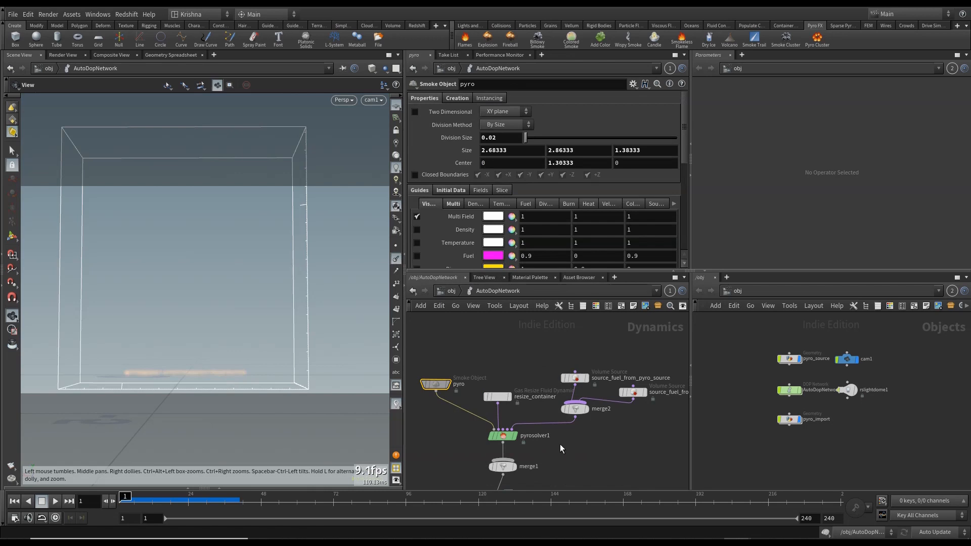
click(503, 436)
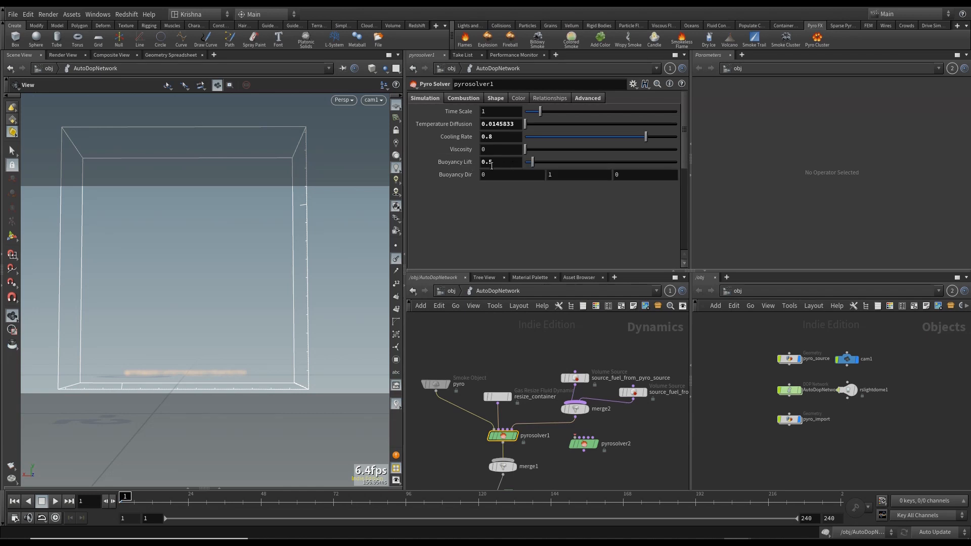
click(587, 444)
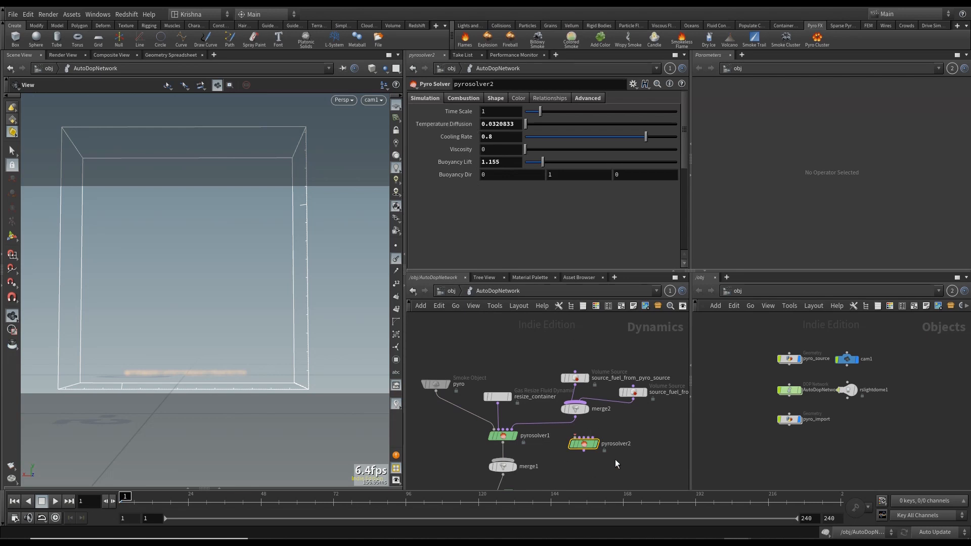
drag(586, 450, 595, 443)
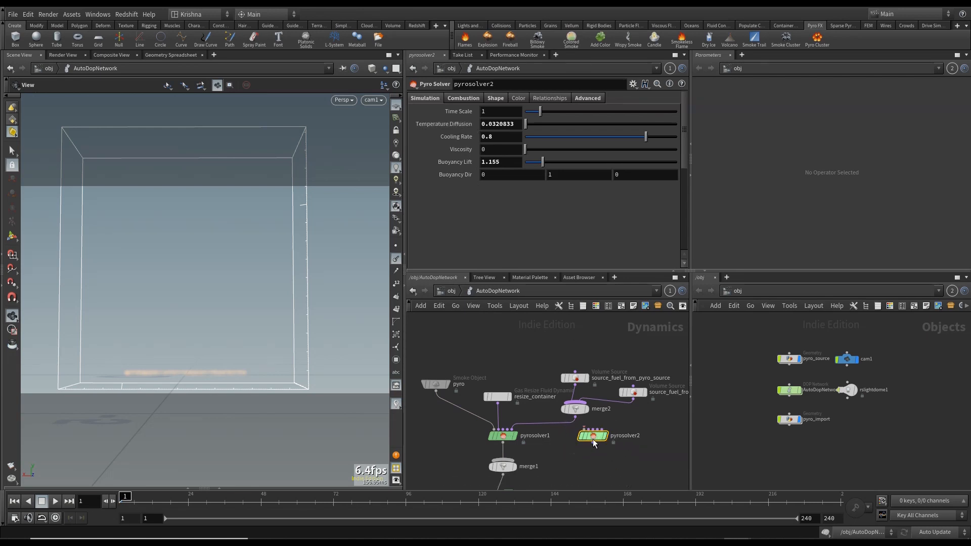
click(508, 440)
- Scrub through the latest flipbook and compare it with the other flipbook, closing the older window
click(450, 293)
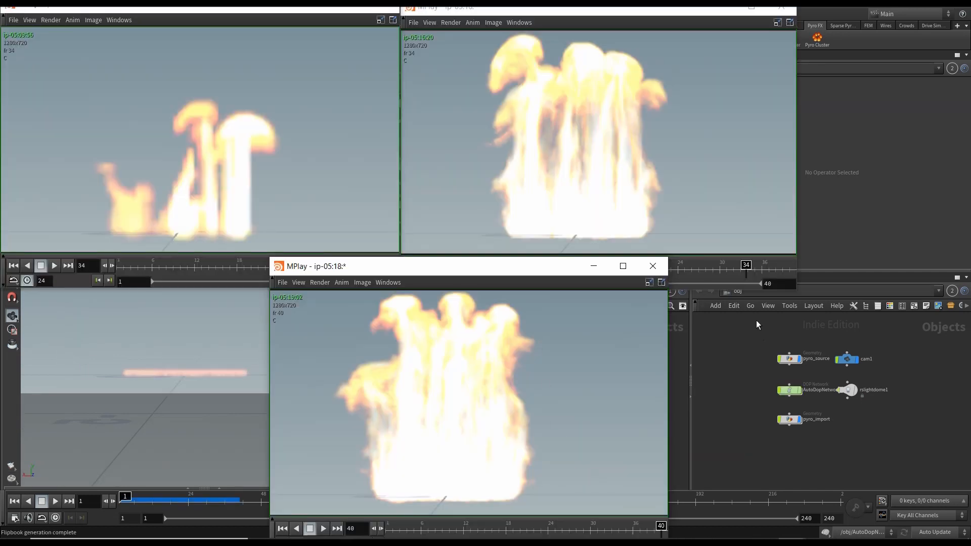
click(622, 532)
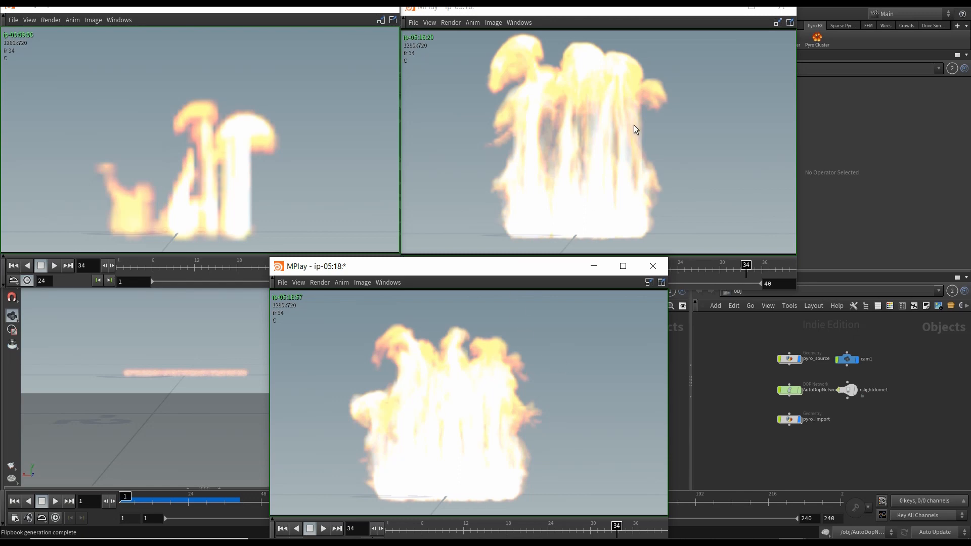
click(782, 7)
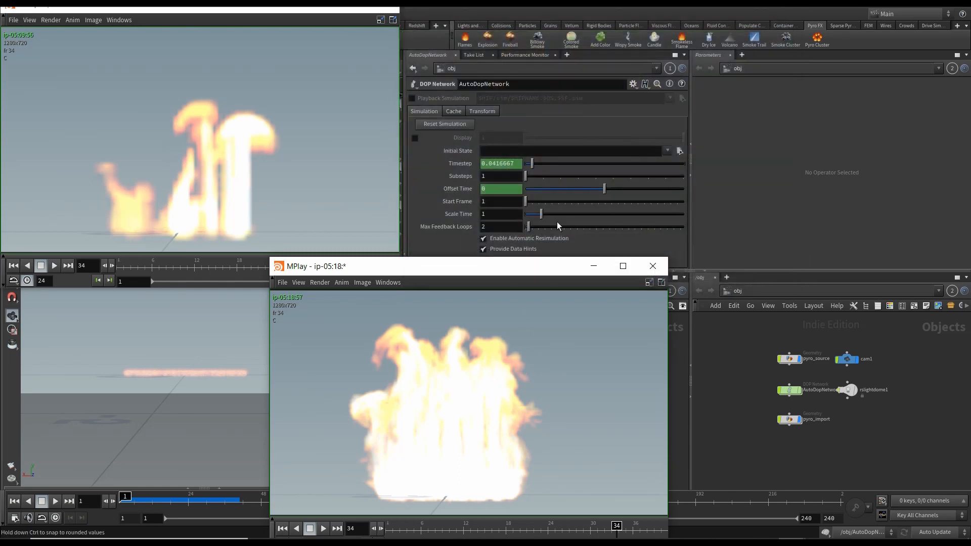
drag(520, 265, 654, 6)
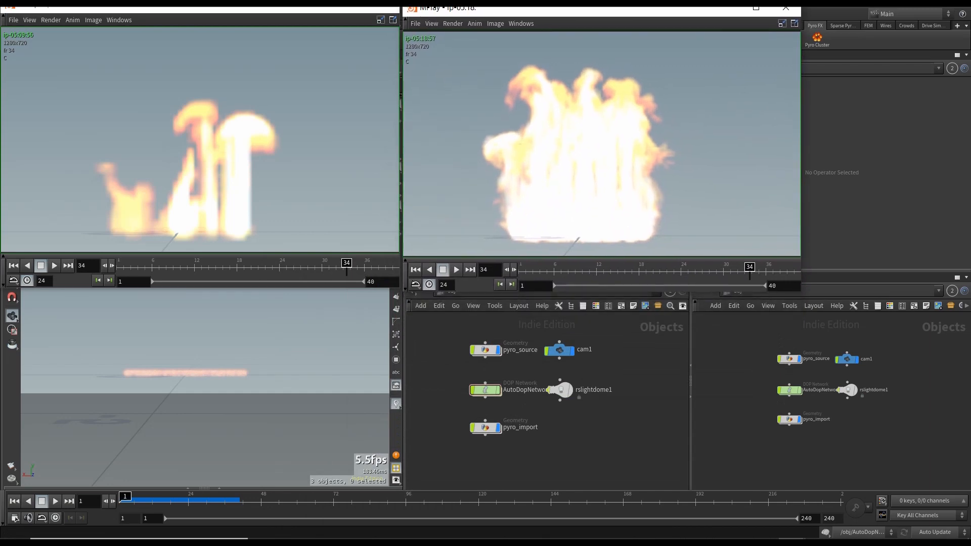
- Compare the Combustion settings of pyrosolver1 and pyrosolver2 by switching between the two solvers
click(594, 439)
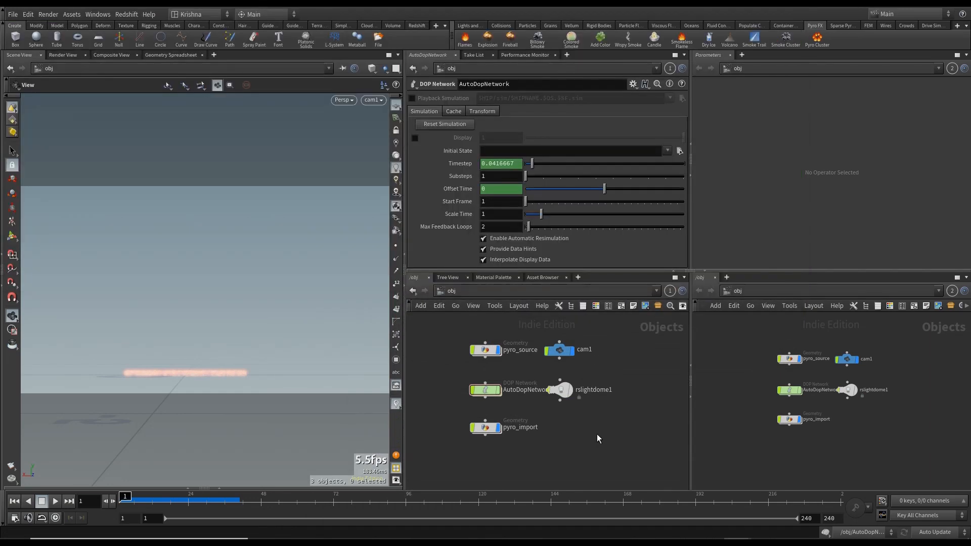
double_click(486, 391)
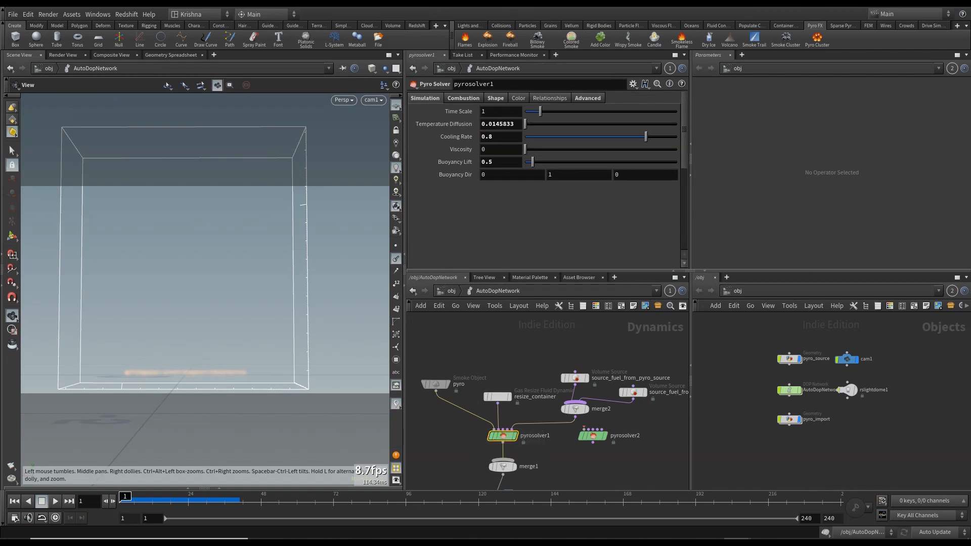
click(464, 100)
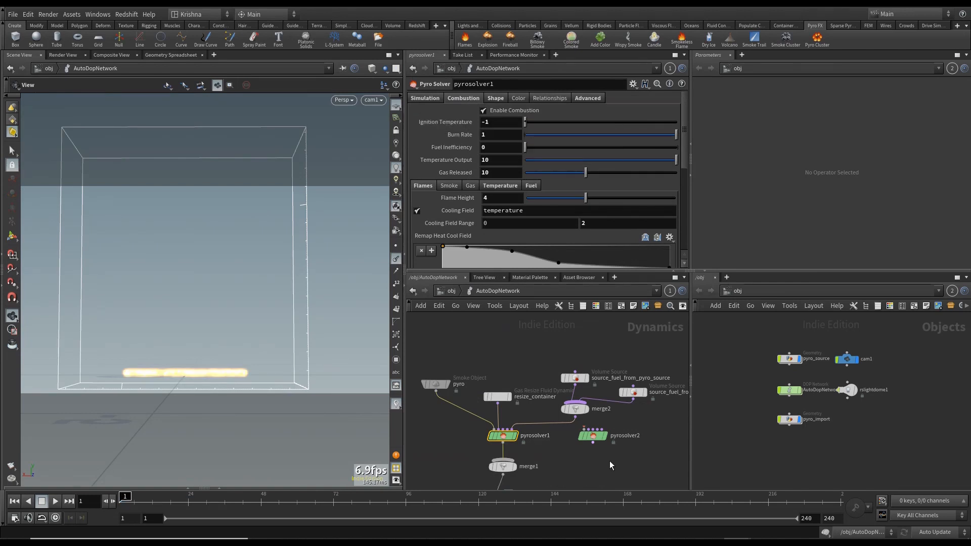
click(593, 436)
click(463, 99)
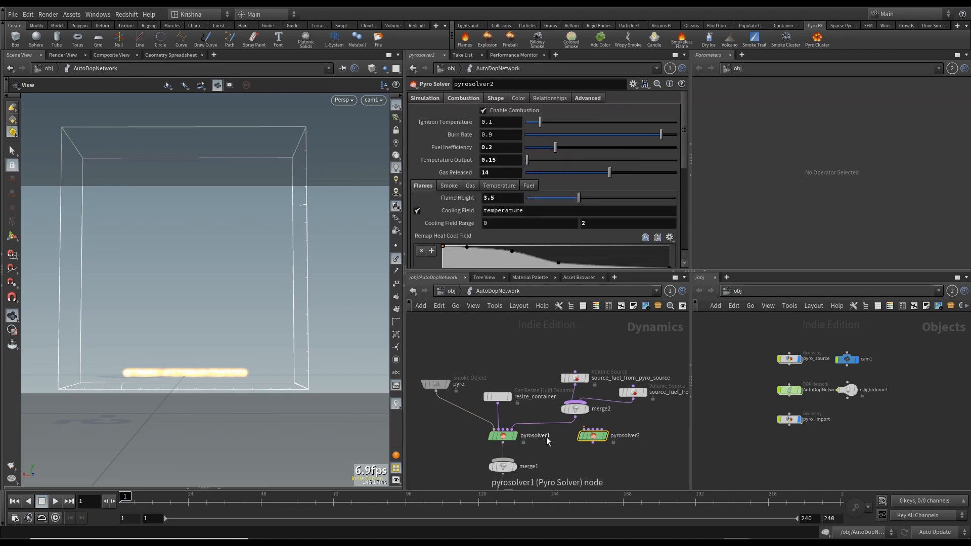
click(502, 436)
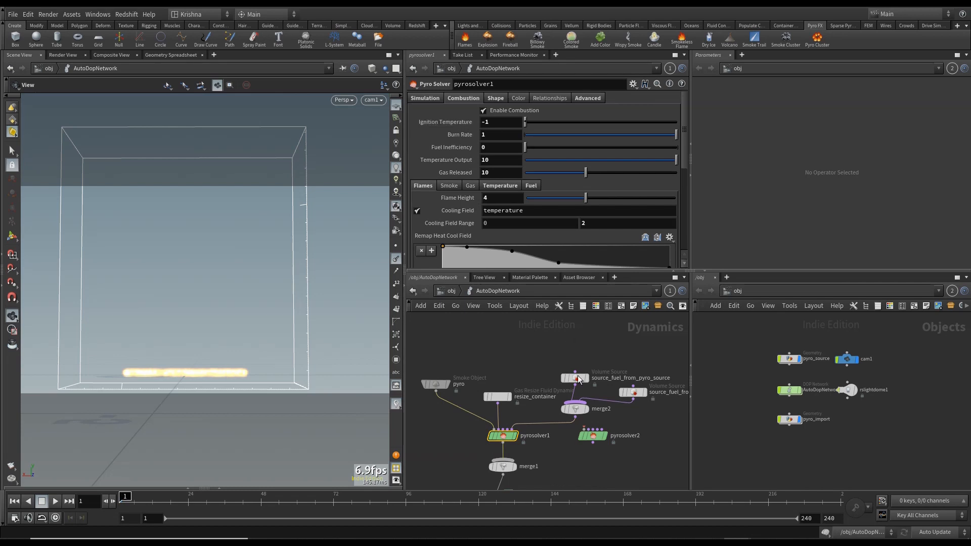
click(592, 435)
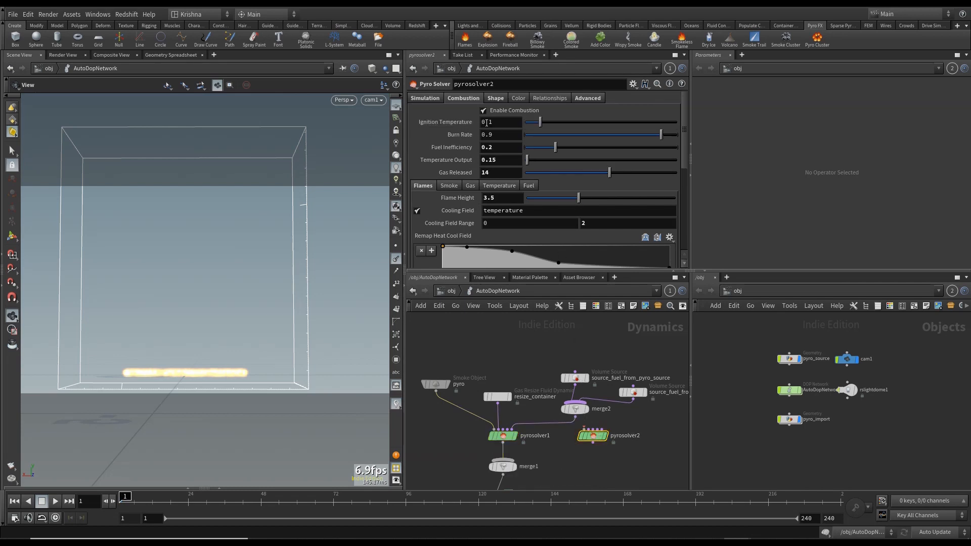
click(503, 435)
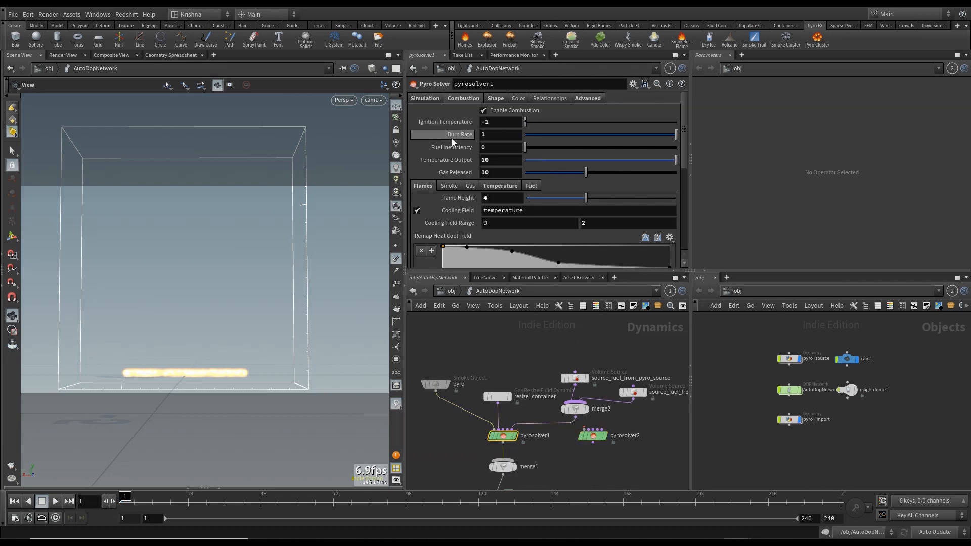
click(594, 436)
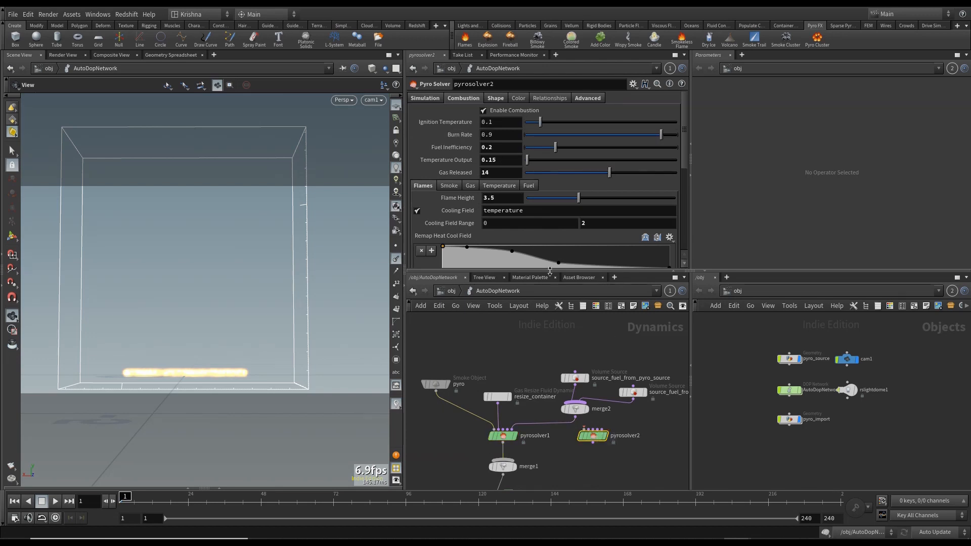
click(503, 435)
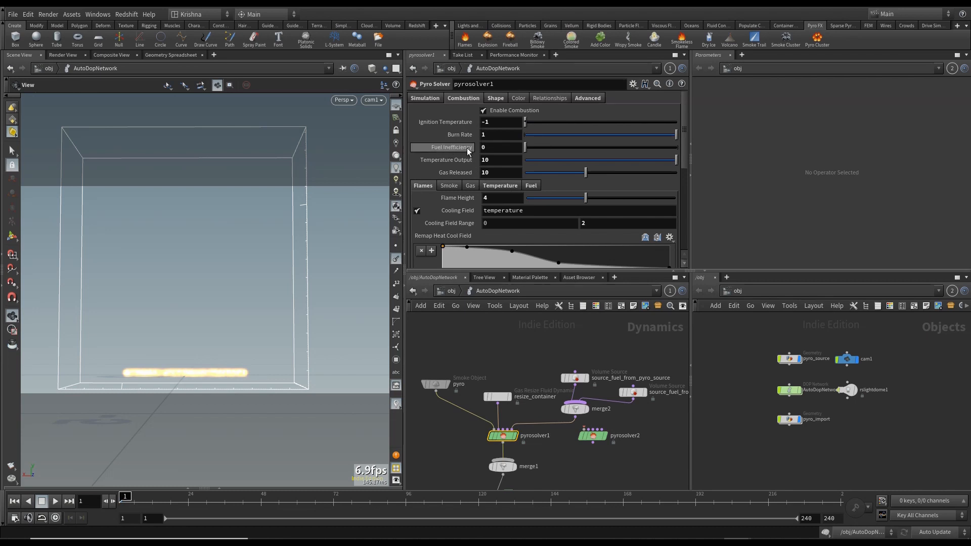
click(593, 437)
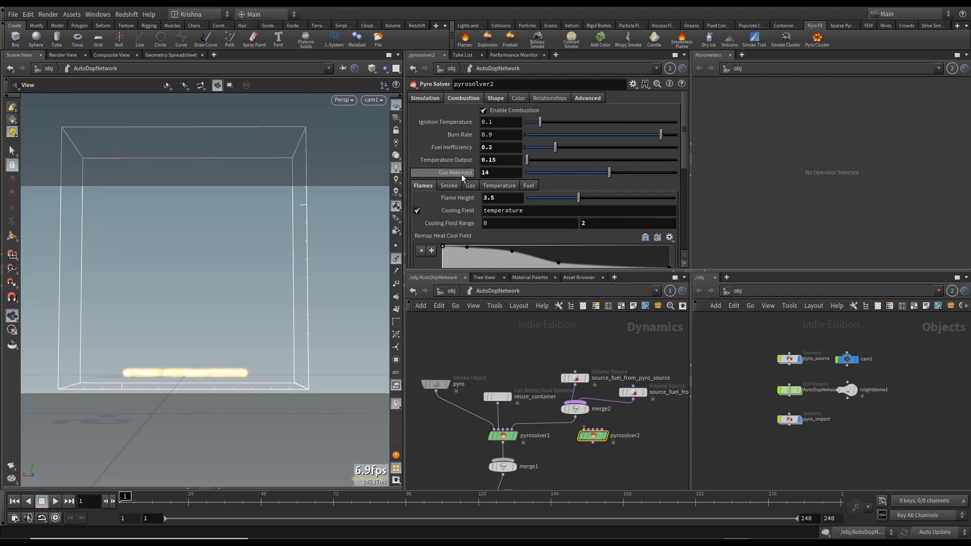
click(503, 436)
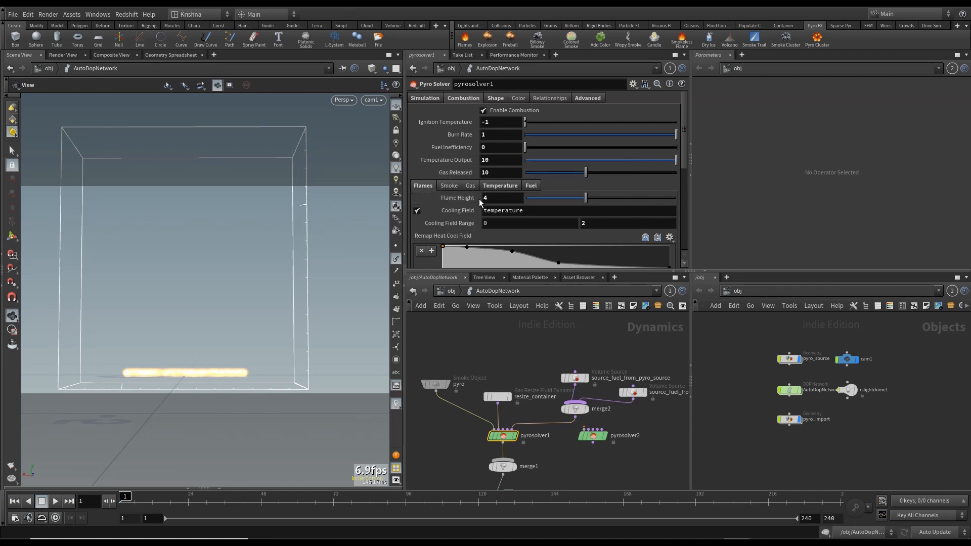
- Review the Flames, Gas, Temperature and Smoke sub-settings of both Pyro Solvers
scroll(478, 198, down, 2)
scroll(473, 219, up, 1)
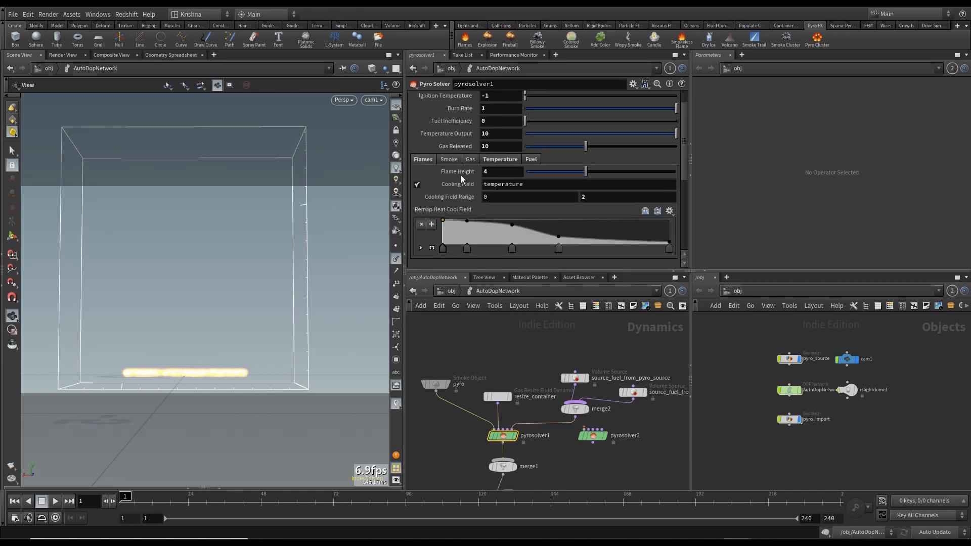
click(448, 159)
click(468, 159)
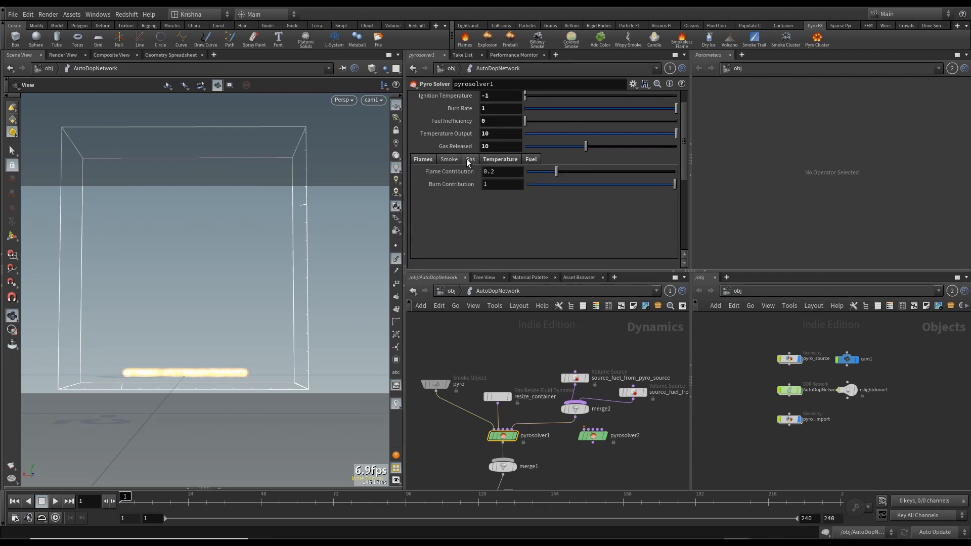
click(499, 161)
click(593, 436)
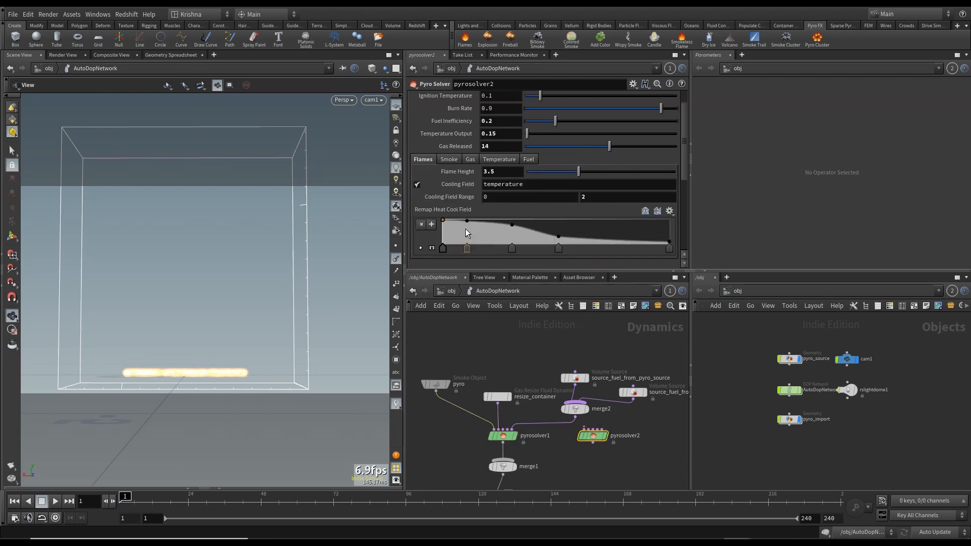
click(448, 160)
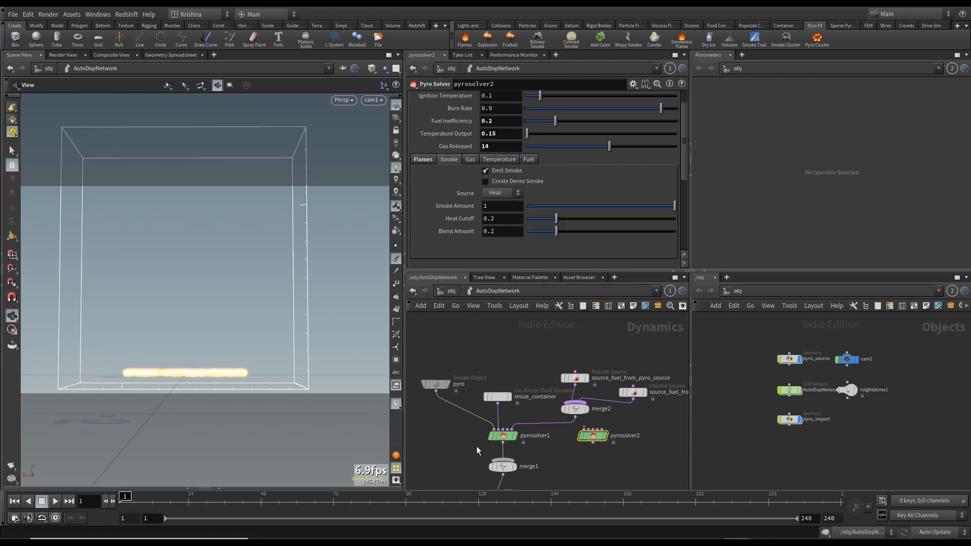
- Inspect pyrosolver1's combustion Temperature and Fuel sub-settings
click(505, 436)
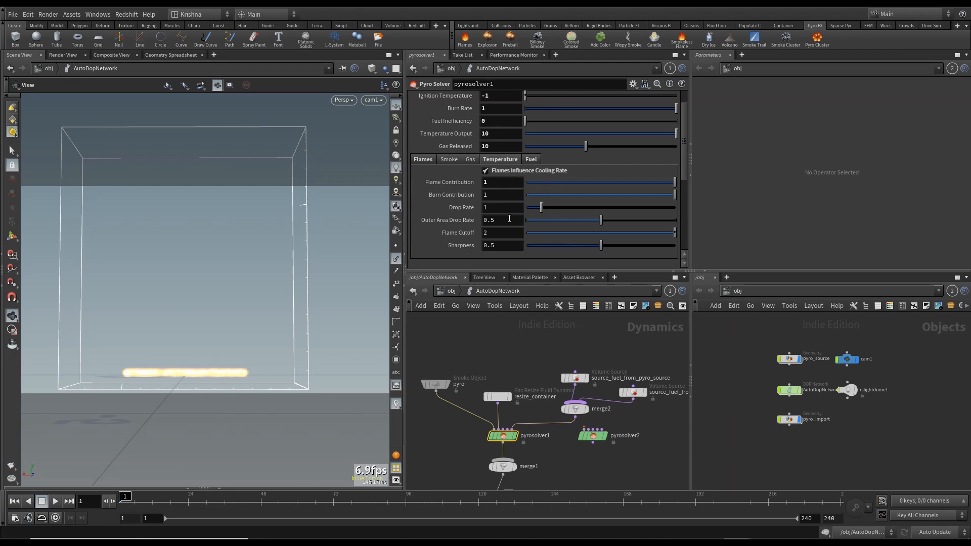
click(532, 160)
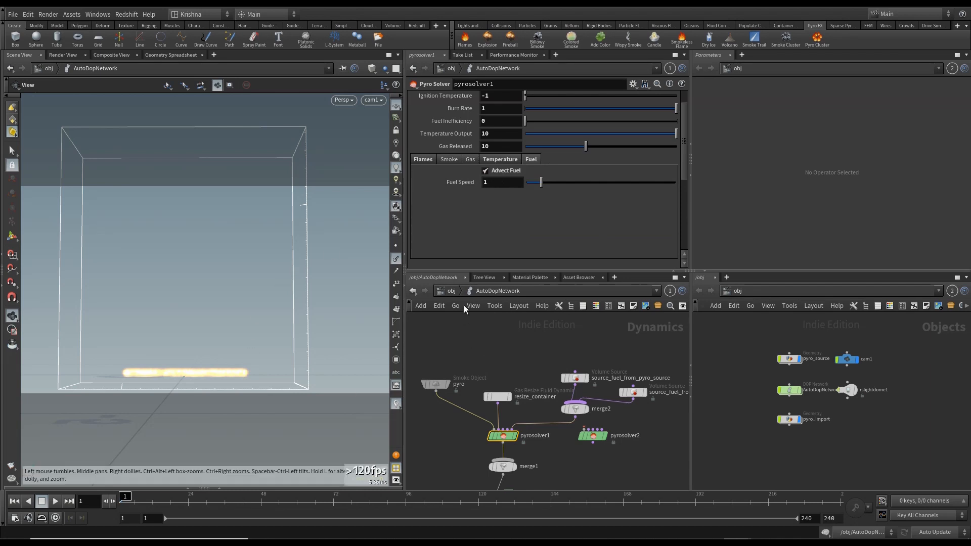
- Compare the open fire simulation flipbooks, closing the newest flipbook window
click(456, 293)
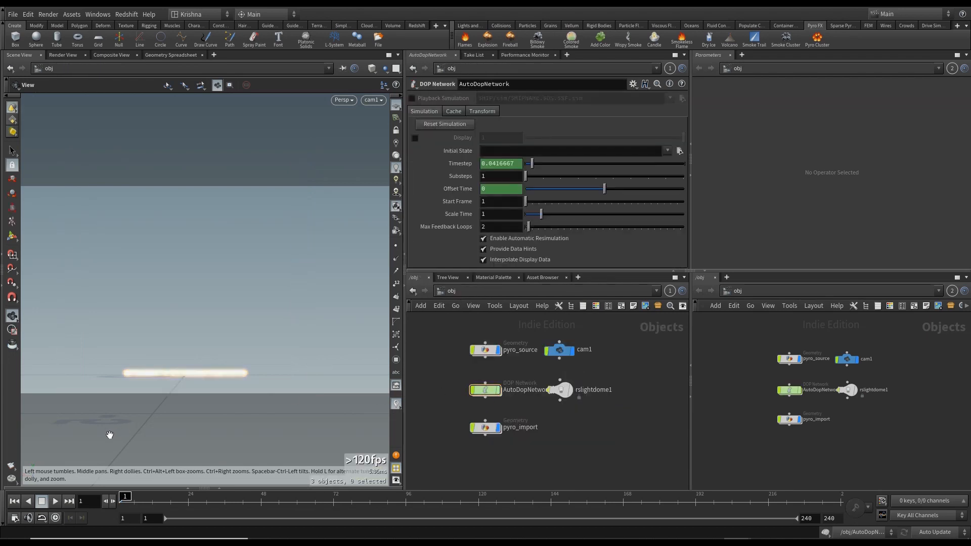
click(13, 475)
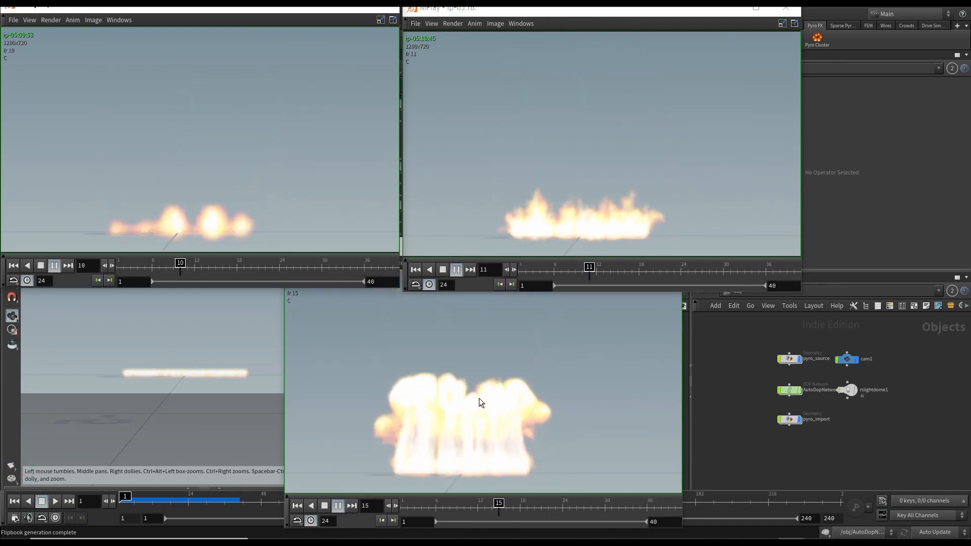
click(526, 394)
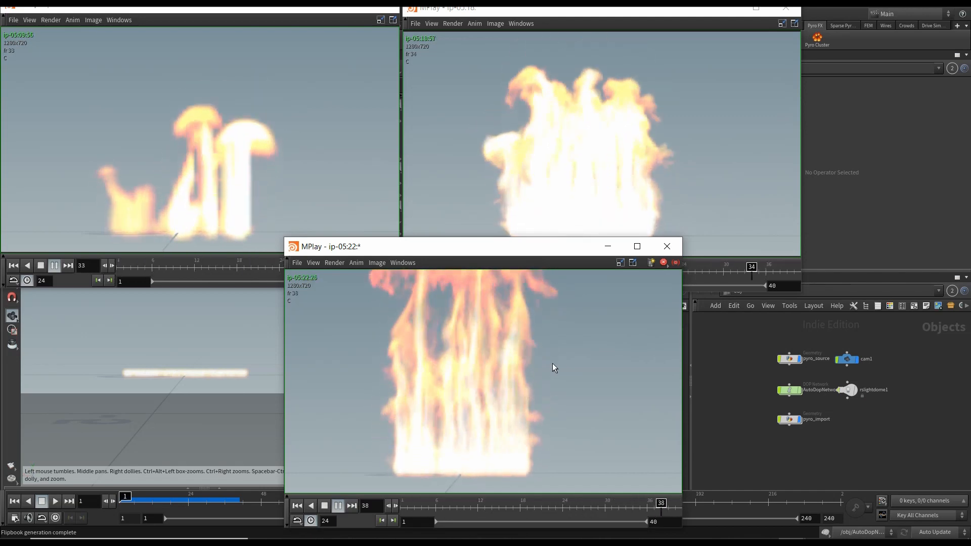
click(677, 263)
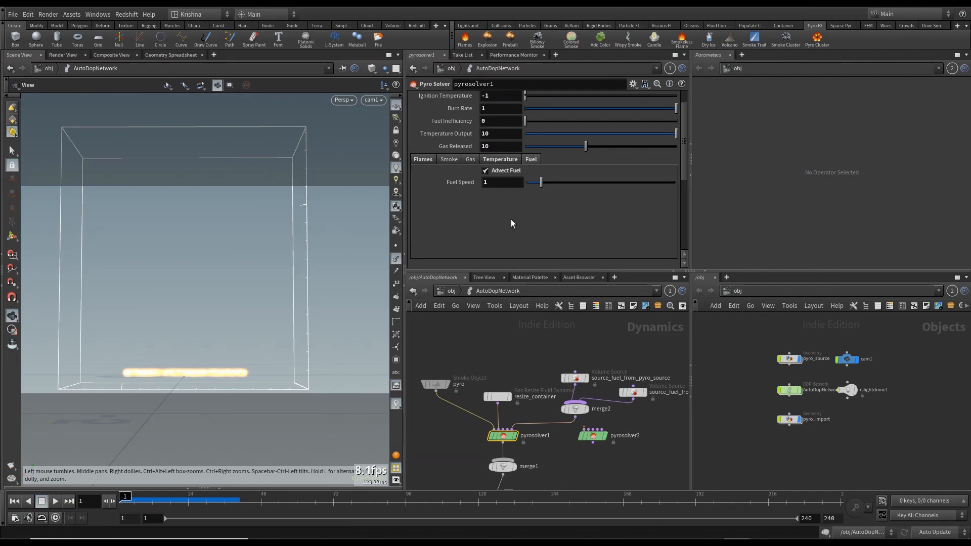
- Compare the Shape settings of pyrosolver1 and pyrosolver2, including the Dissipation and Disturbance sub-tabs
scroll(436, 237, up, 2)
click(495, 98)
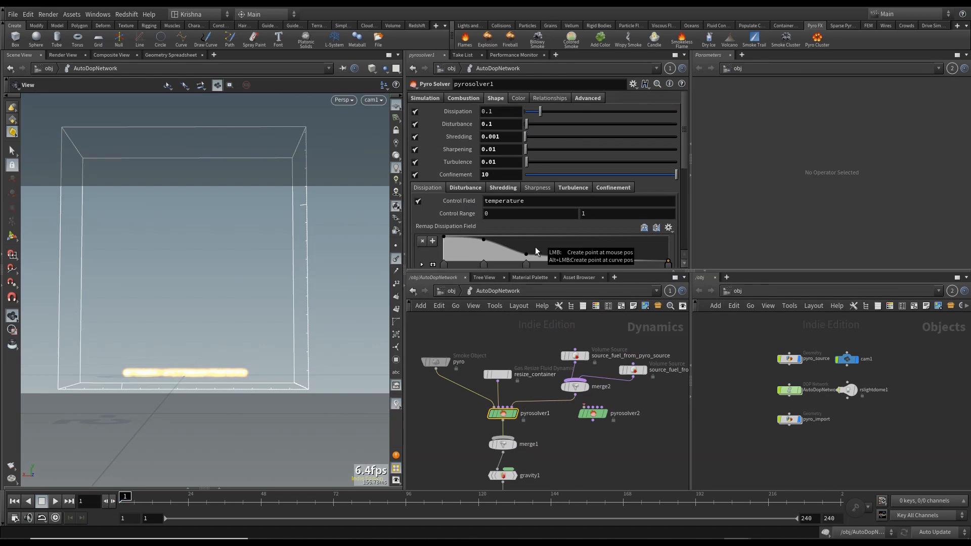
mouse_move(463, 126)
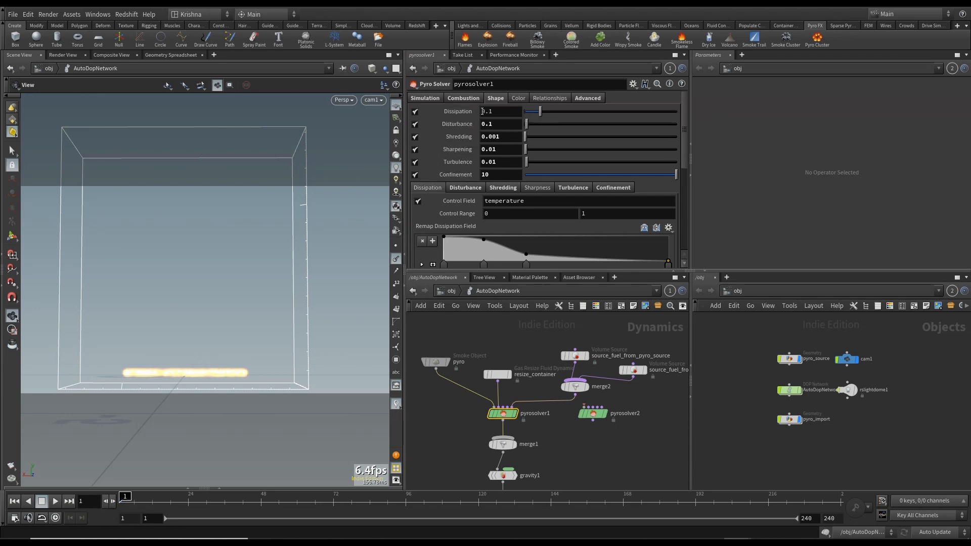
click(595, 416)
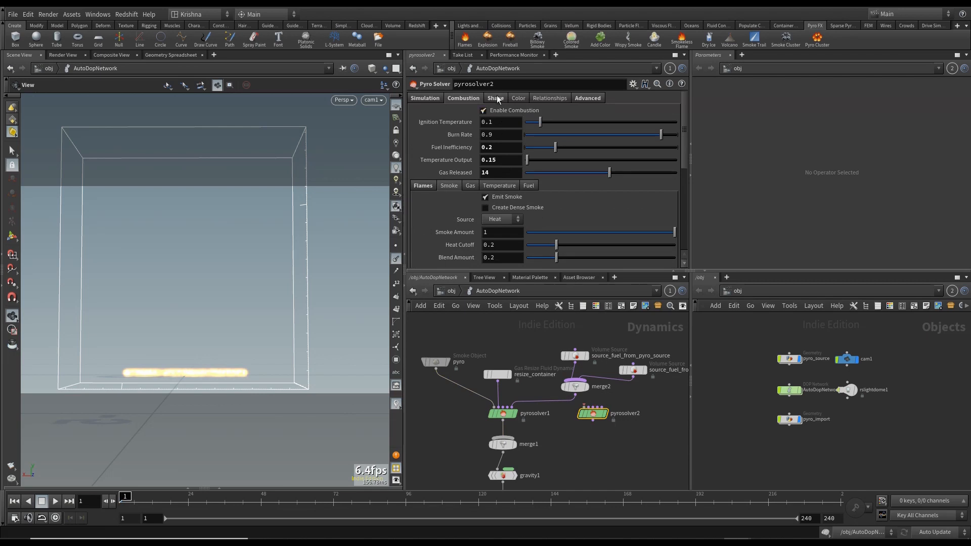
click(503, 413)
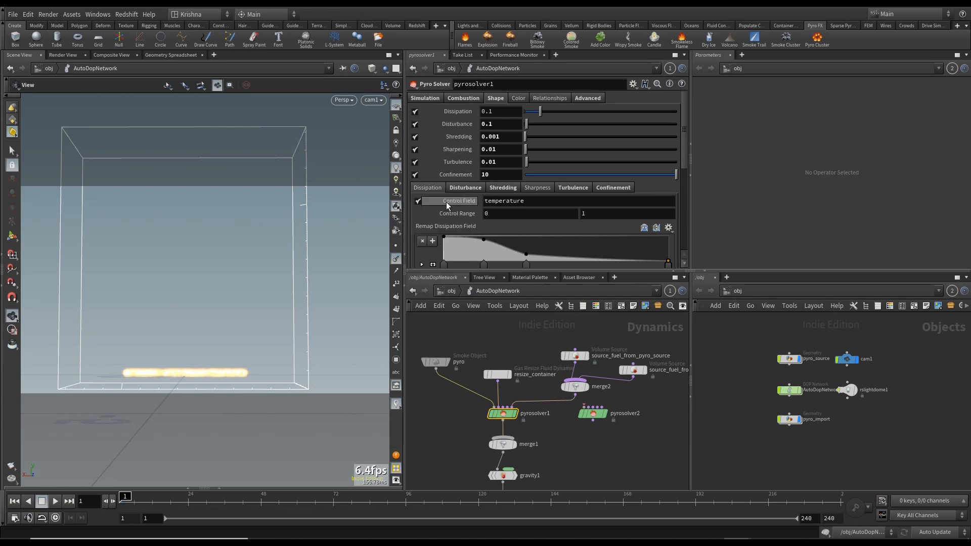
scroll(447, 202, down, 3)
scroll(445, 236, up, 2)
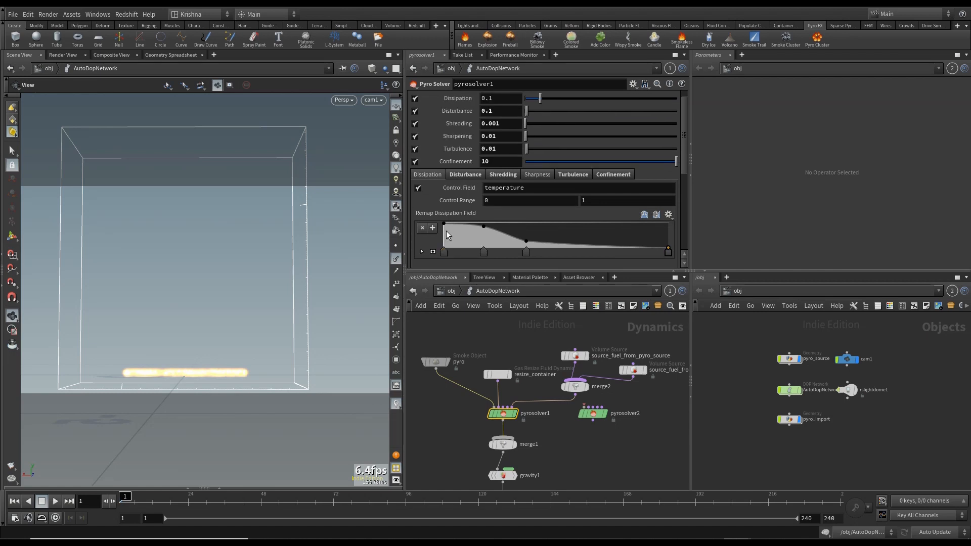
scroll(446, 230, up, 1)
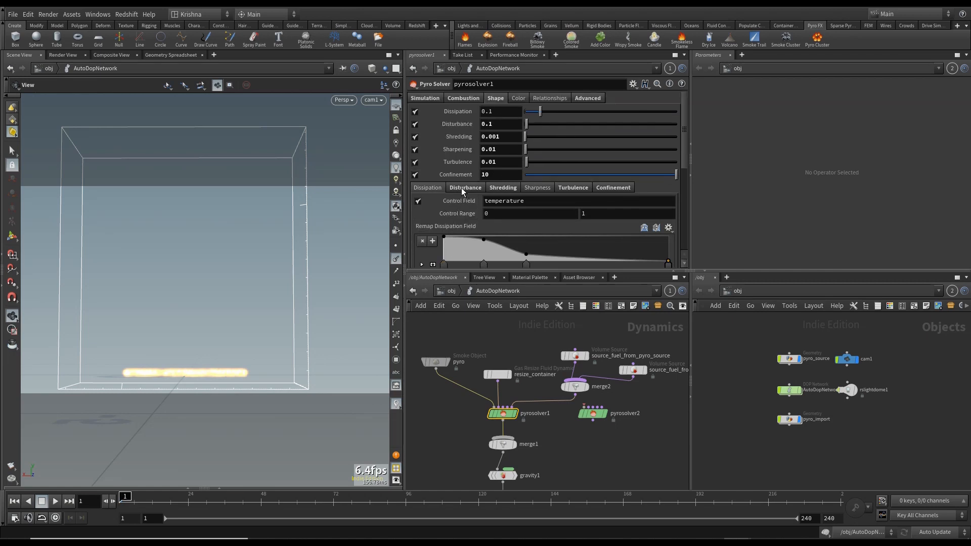
click(466, 188)
scroll(451, 198, down, 3)
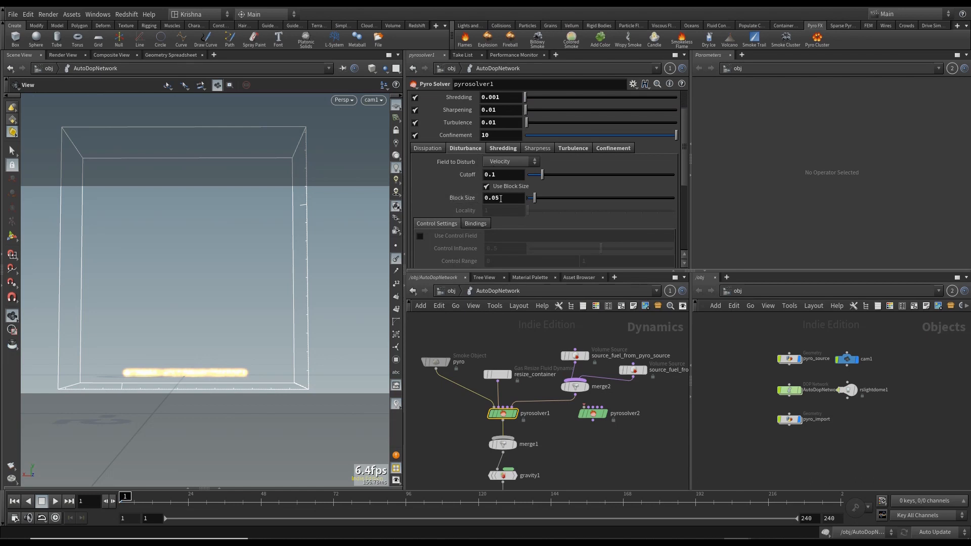
- Compare the Disturbance and Shredding shape sub-settings of both Pyro Solvers by switching between them
click(593, 413)
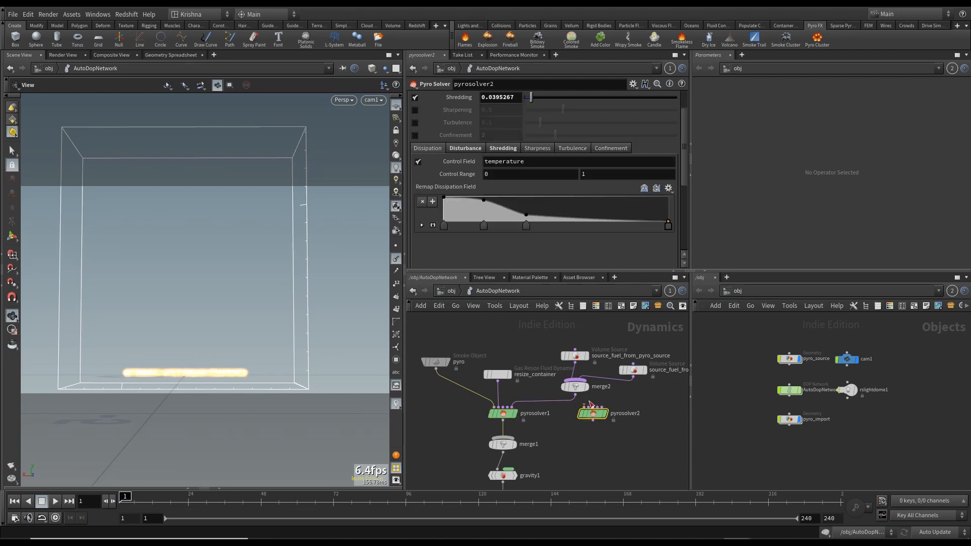
click(470, 148)
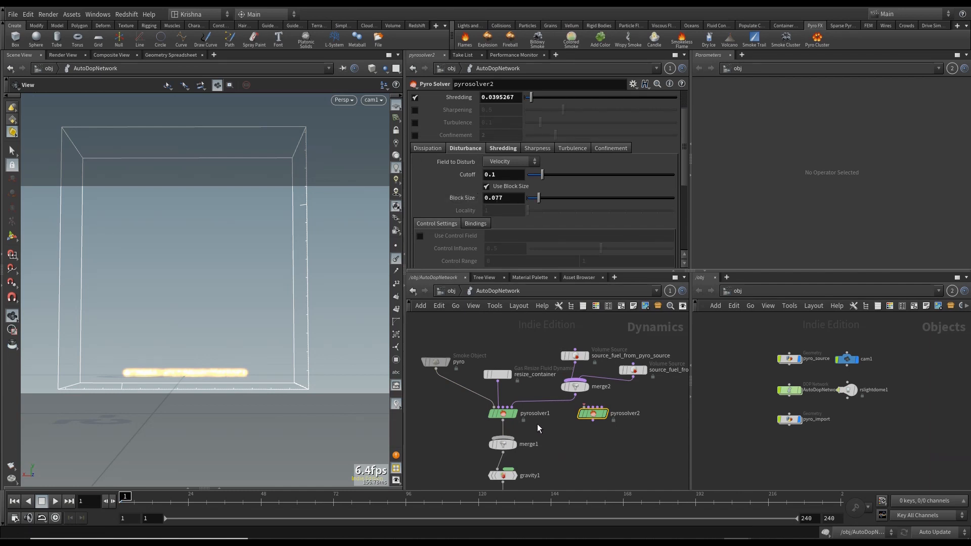
click(498, 412)
click(512, 148)
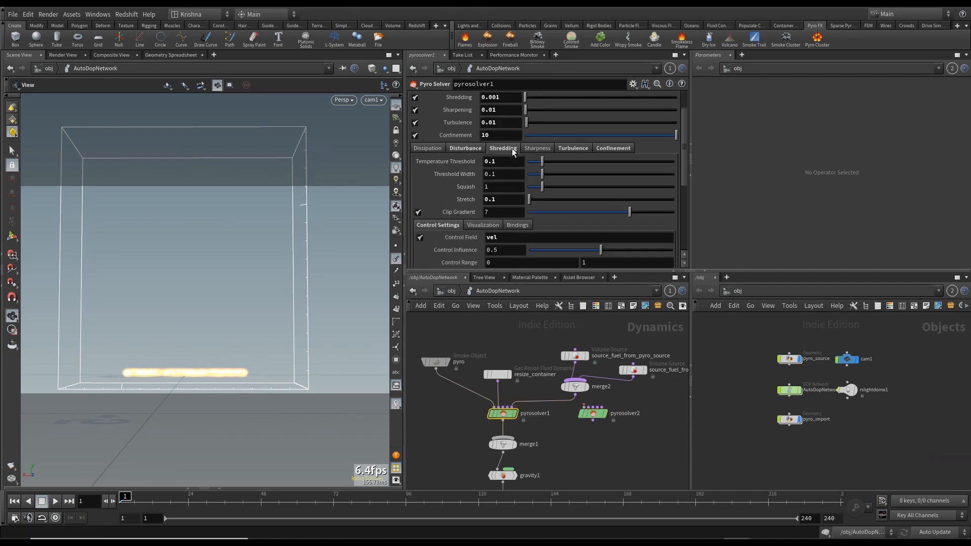
scroll(464, 212, down, 1)
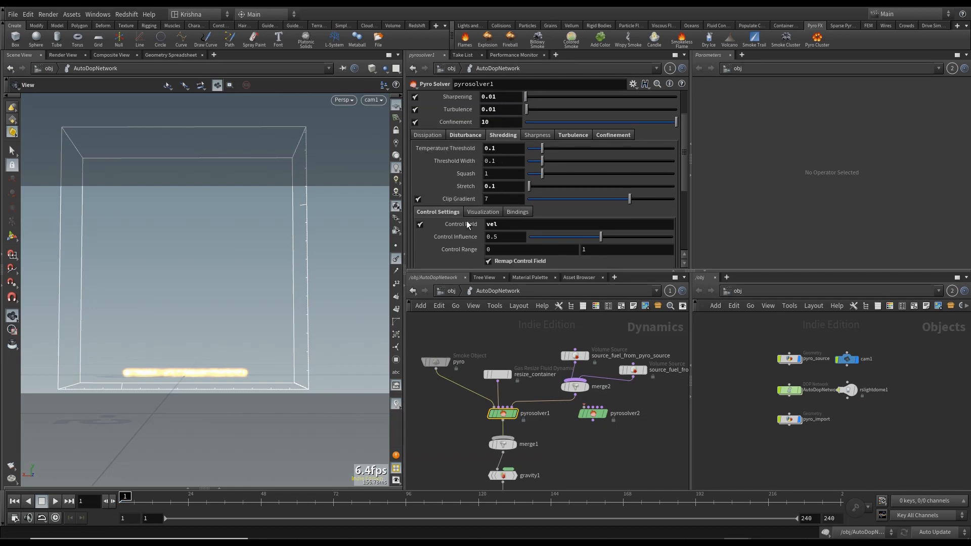
scroll(477, 223, down, 3)
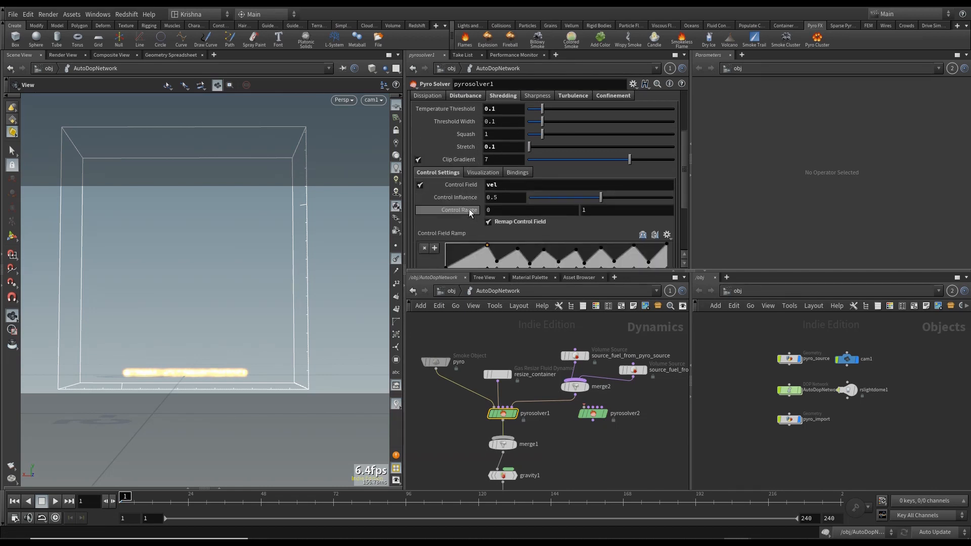
scroll(469, 208, down, 3)
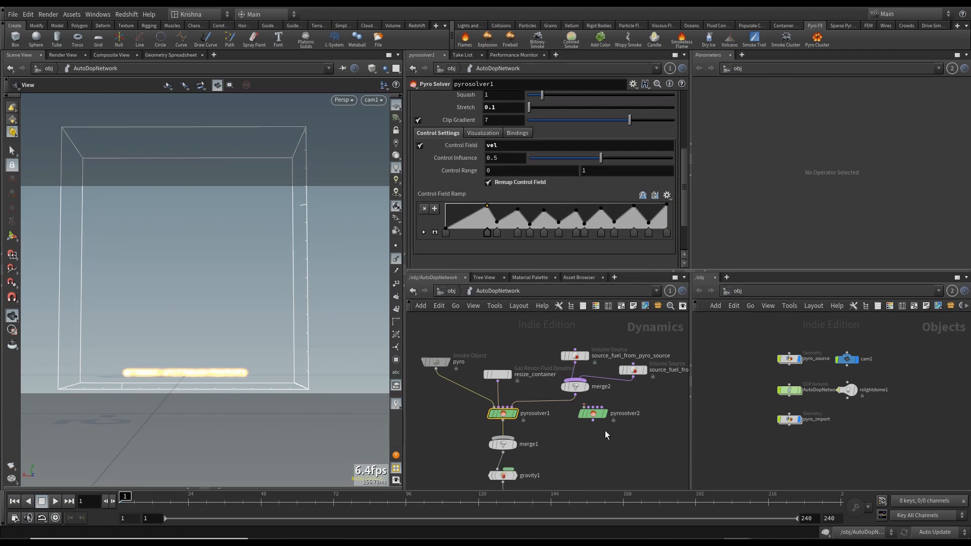
scroll(472, 219, up, 3)
click(593, 414)
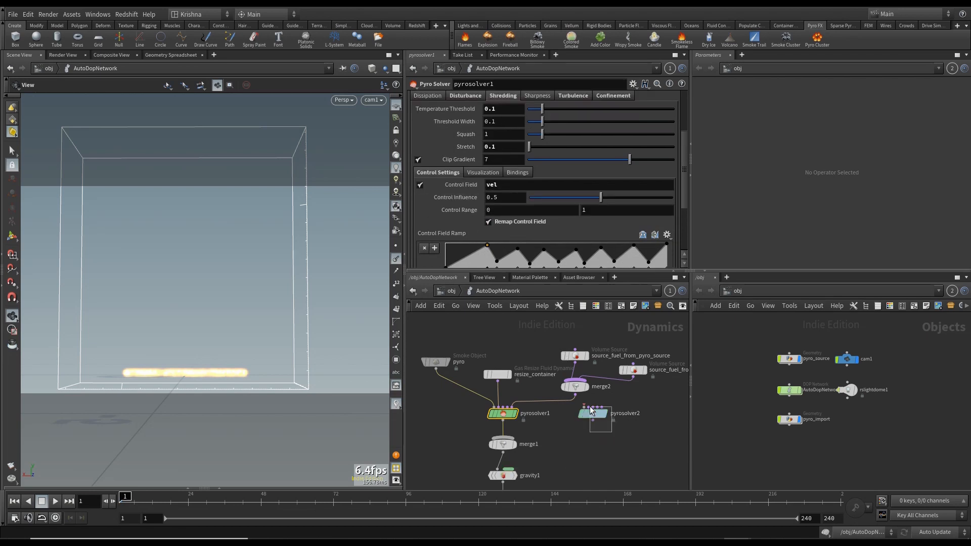
click(505, 96)
scroll(436, 172, down, 1)
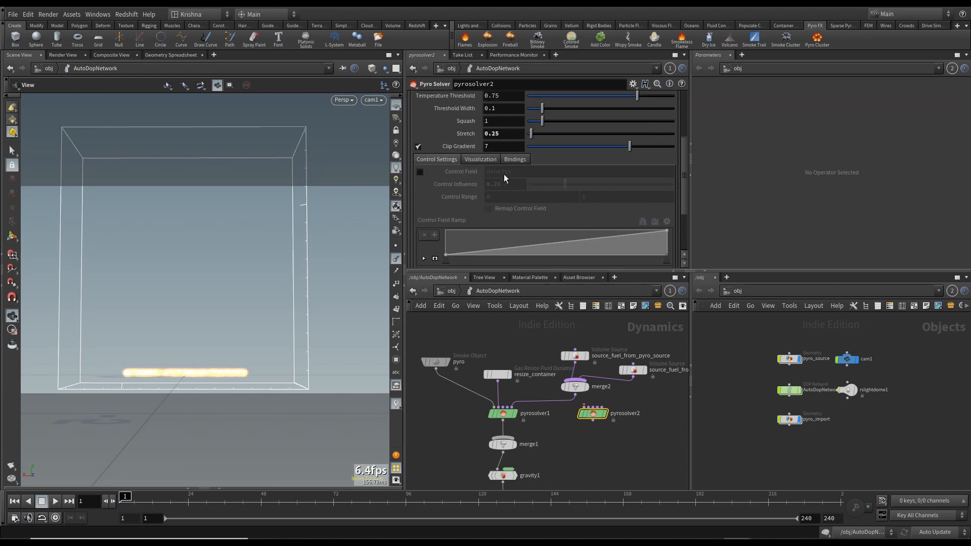
click(503, 415)
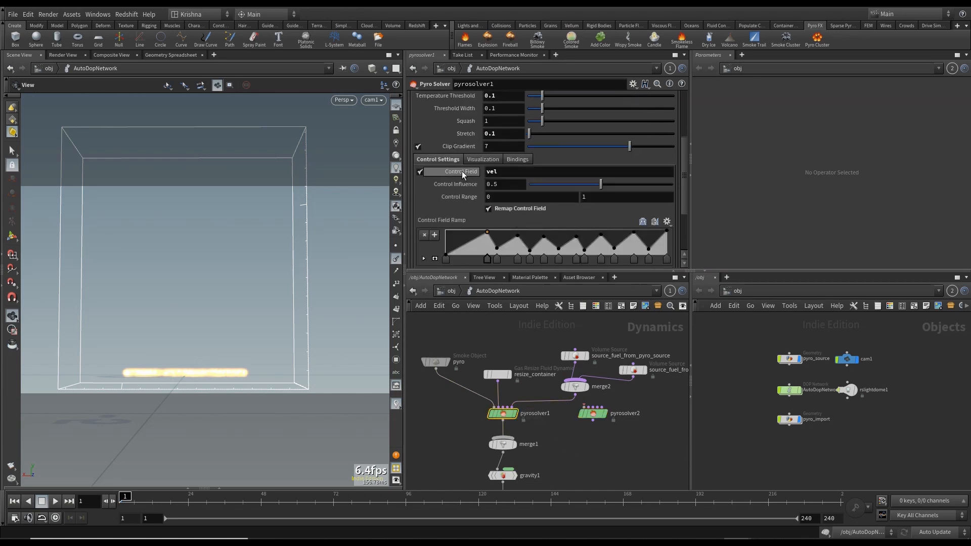
scroll(476, 203, down, 2)
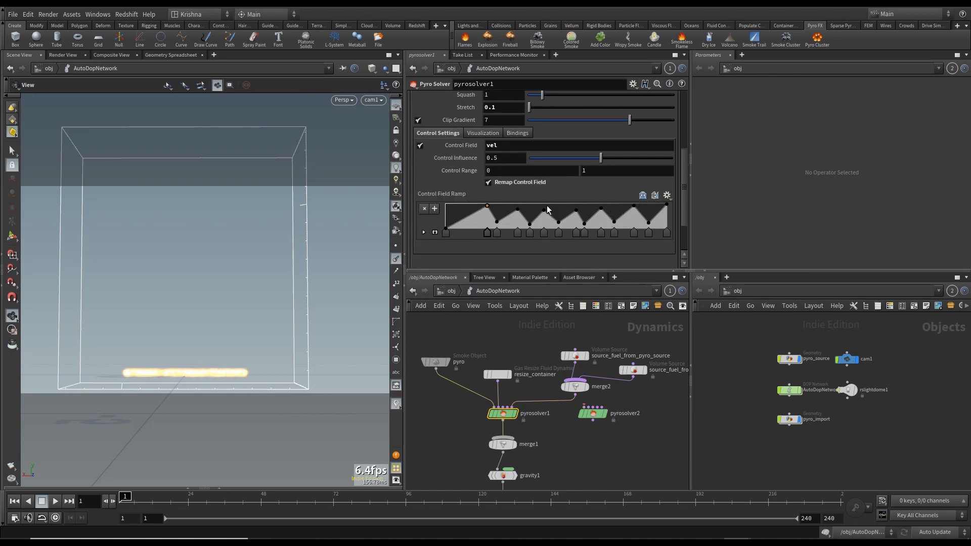
scroll(487, 199, up, 5)
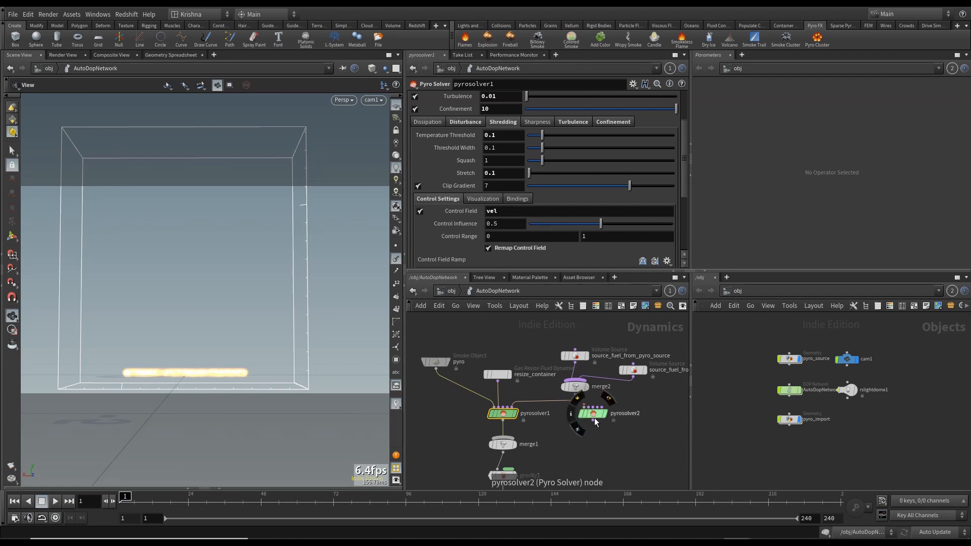
- Compare the Sharpness and Turbulence sub-settings of both solvers and enable Turbulence on pyrosolver2
click(534, 123)
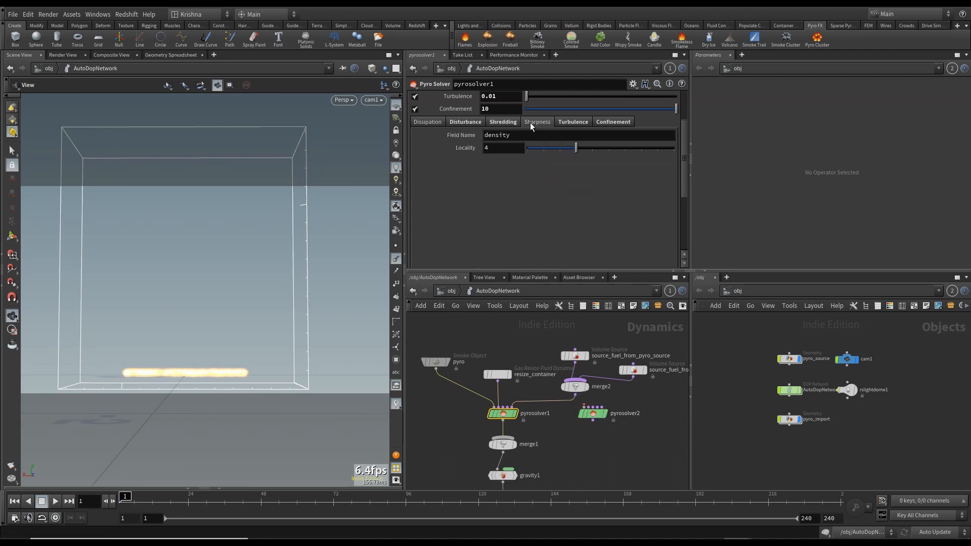
click(571, 123)
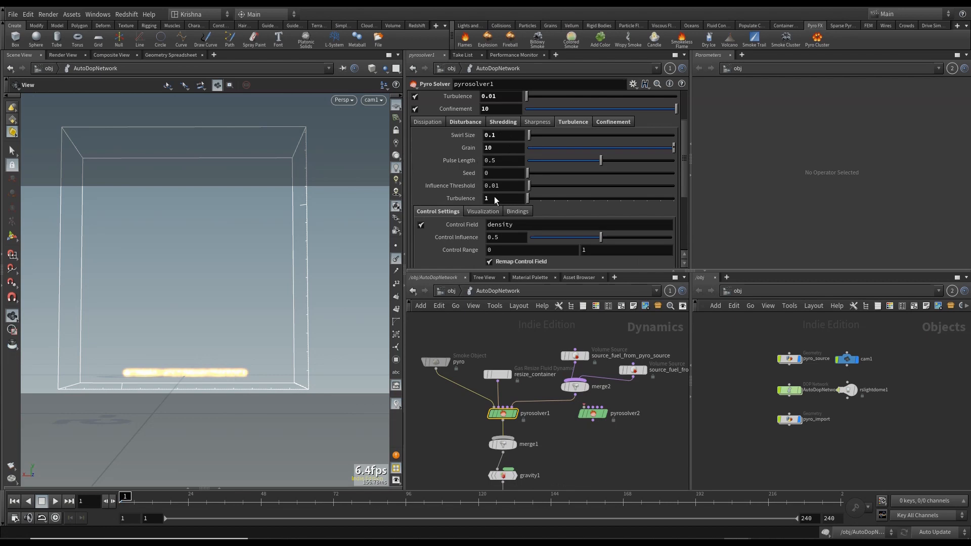
click(592, 414)
click(581, 122)
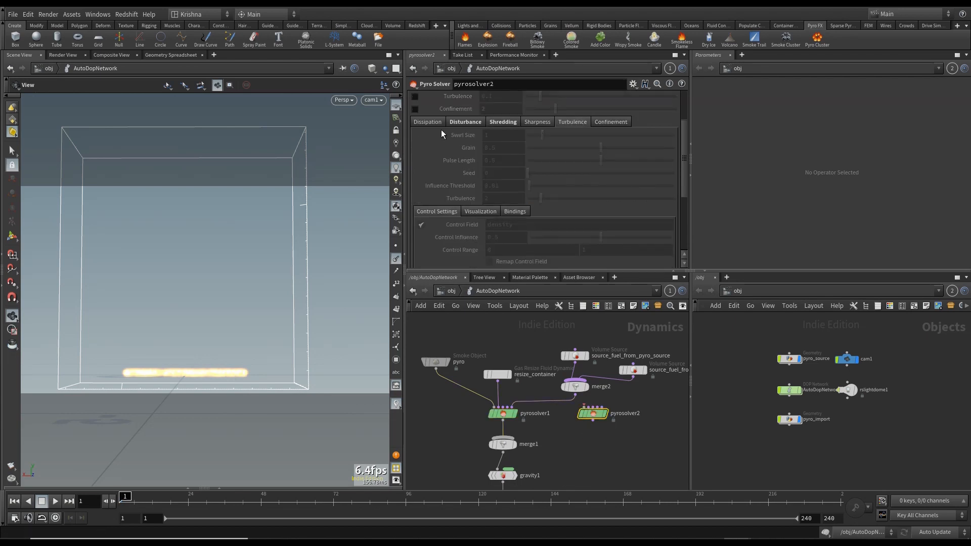
scroll(482, 157, up, 2)
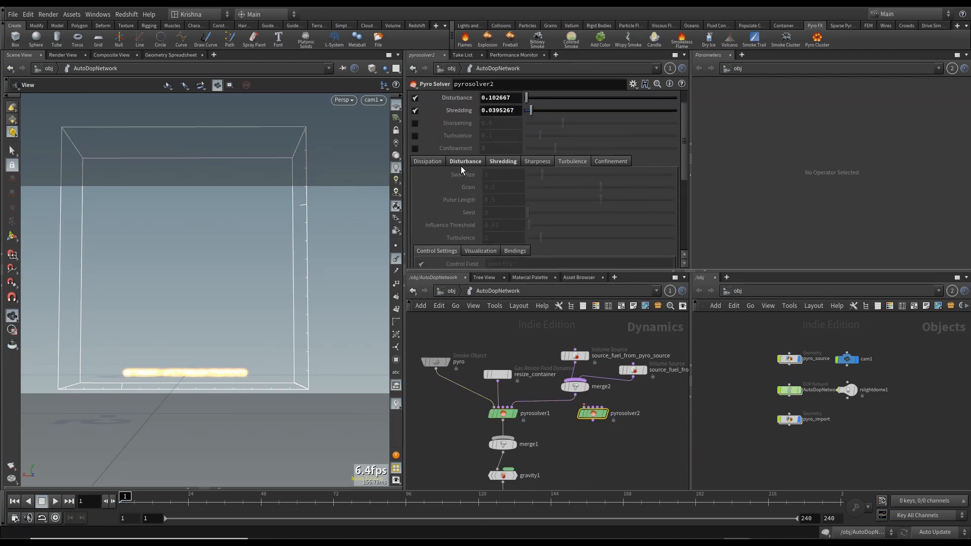
click(415, 135)
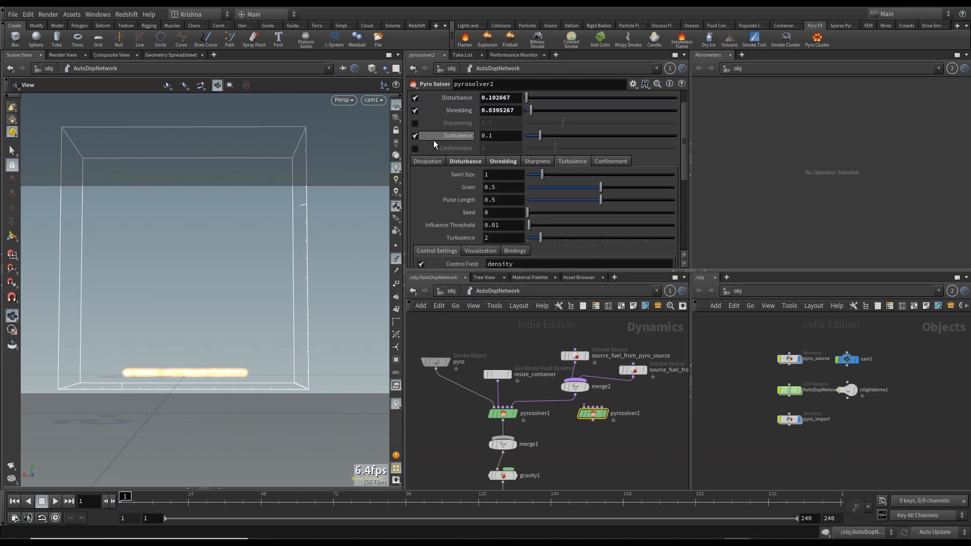
scroll(485, 193, down, 2)
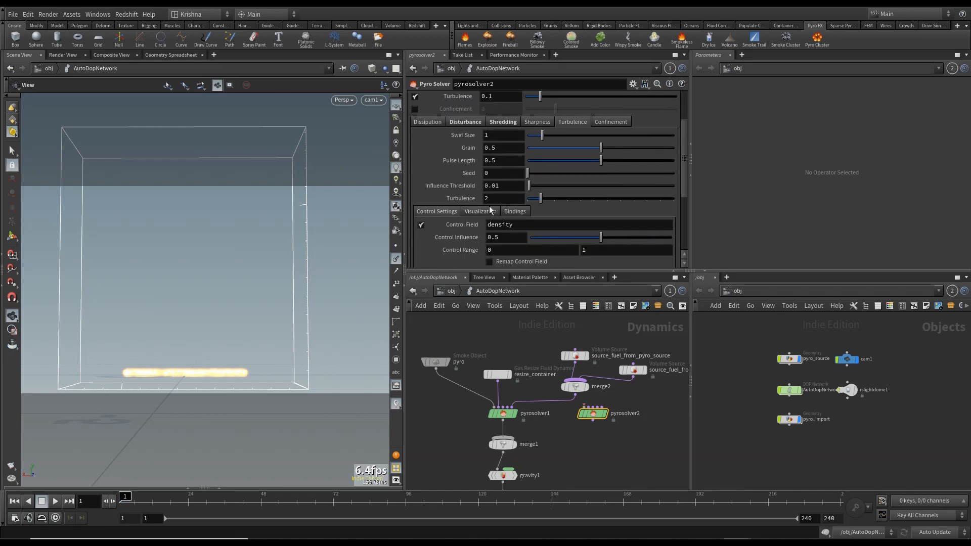
- Enable Confinement on pyrosolver2 and turn on its confinement Control Field, matching pyrosolver1
click(503, 414)
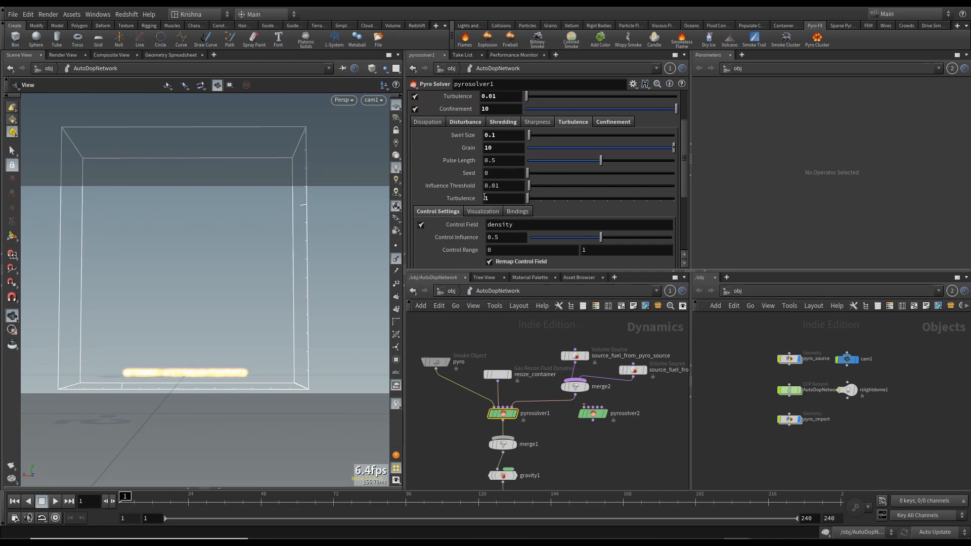
click(621, 122)
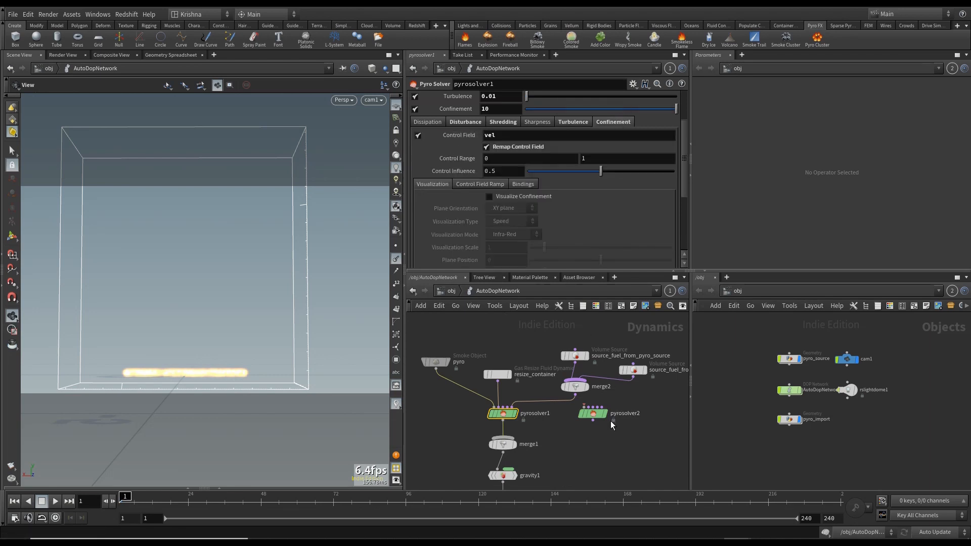
click(593, 414)
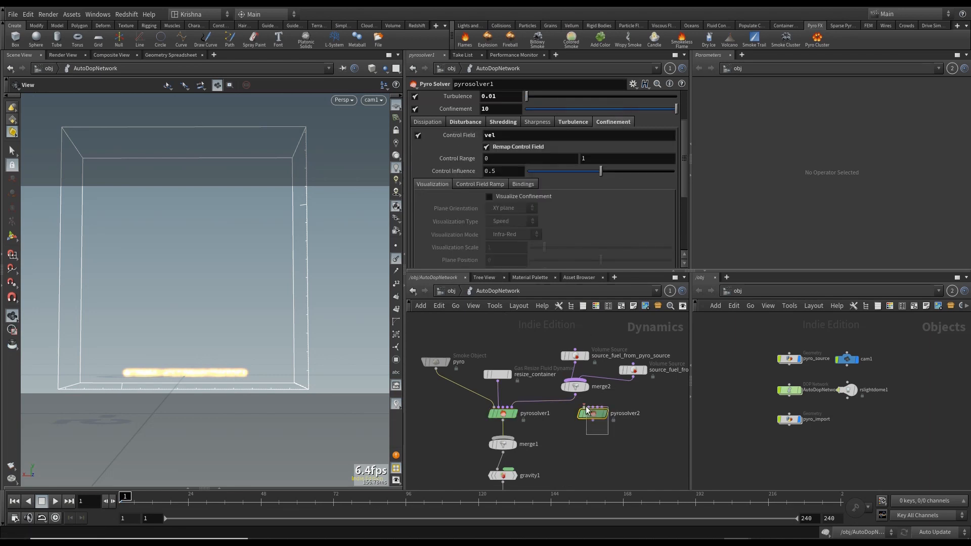
click(415, 109)
click(605, 122)
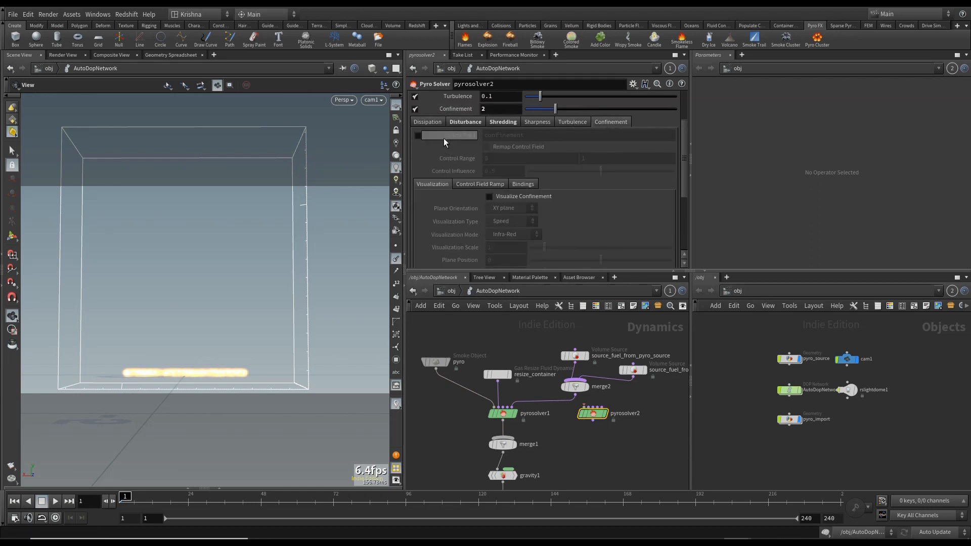
click(418, 135)
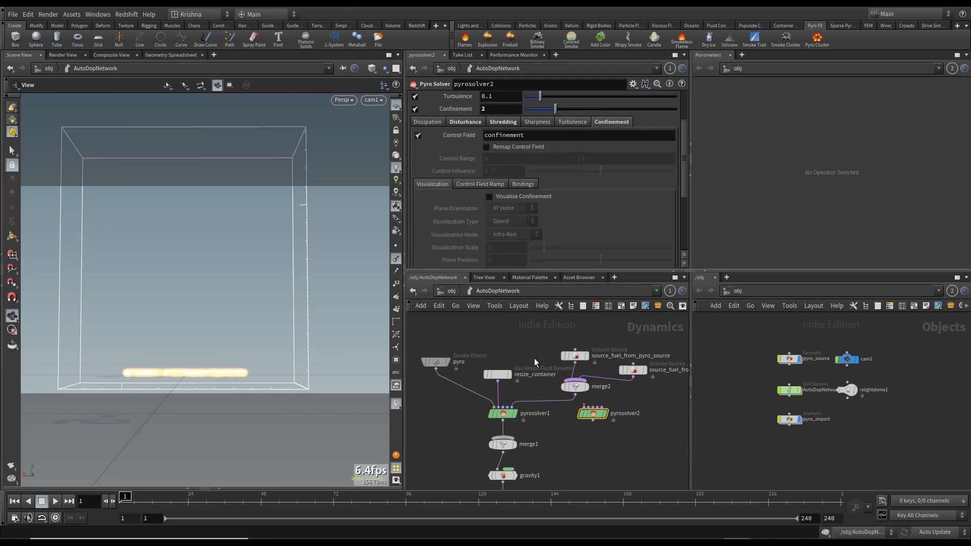
- Compare the Confinement settings of pyrosolver1 and pyrosolver2 by switching between the two solver nodes
click(503, 413)
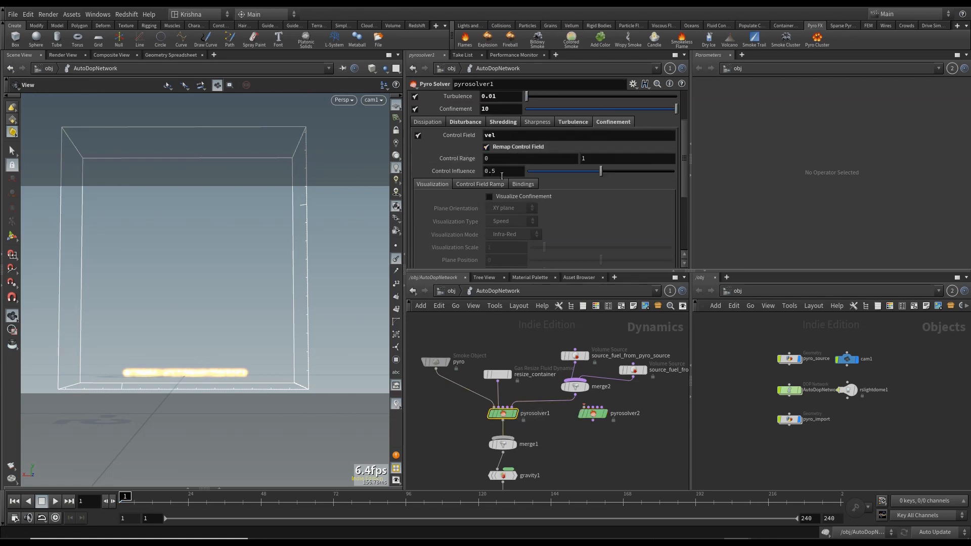
scroll(552, 196, down, 1)
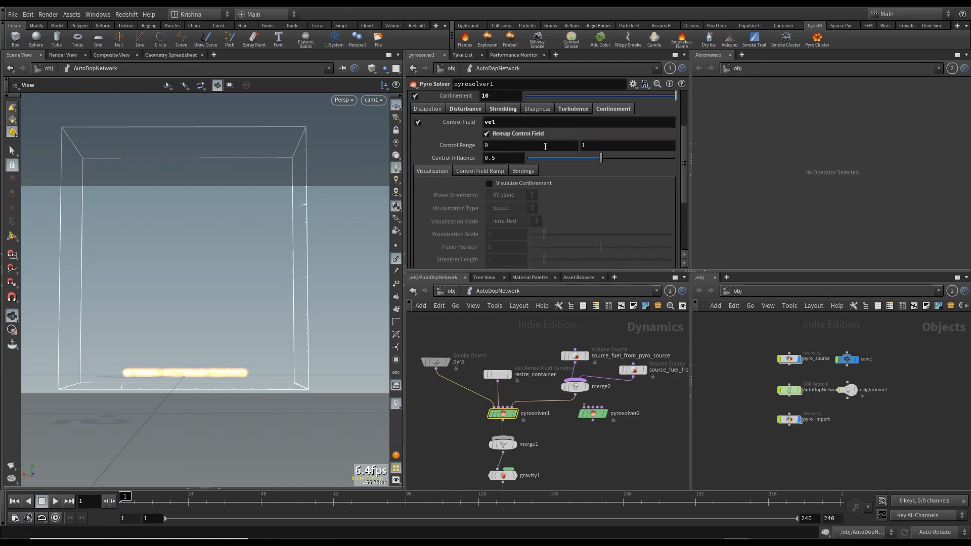
click(596, 414)
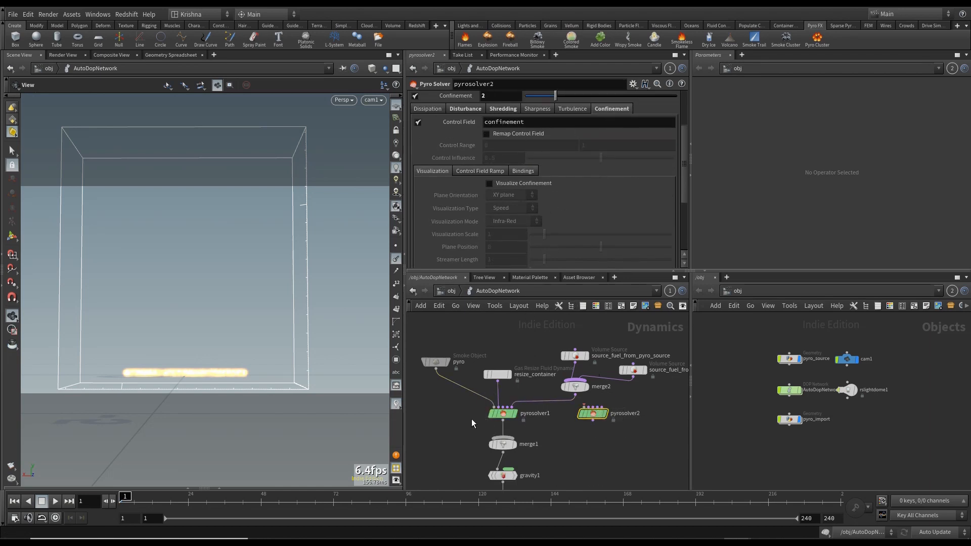
click(501, 414)
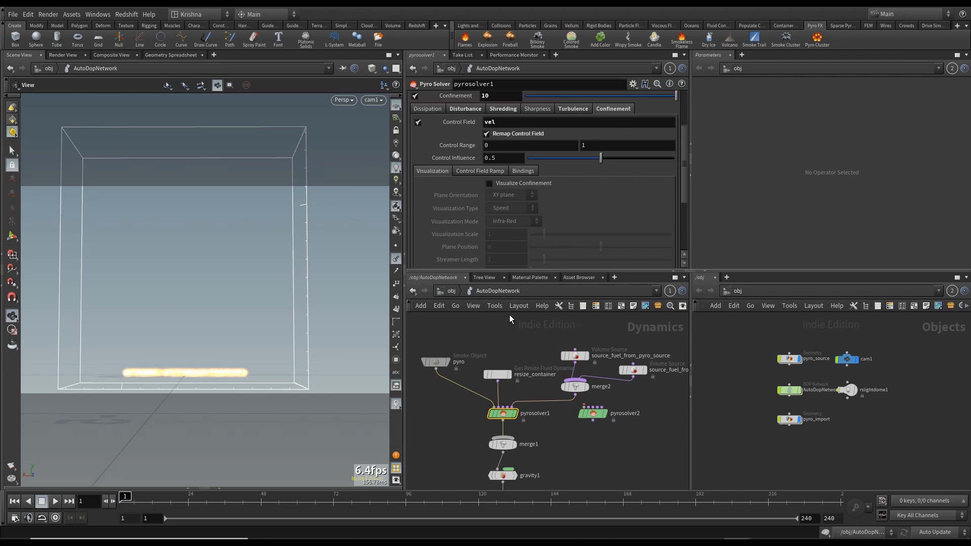
- Review the flipbook playbacks of the fire simulations and close the flipbook window
click(582, 439)
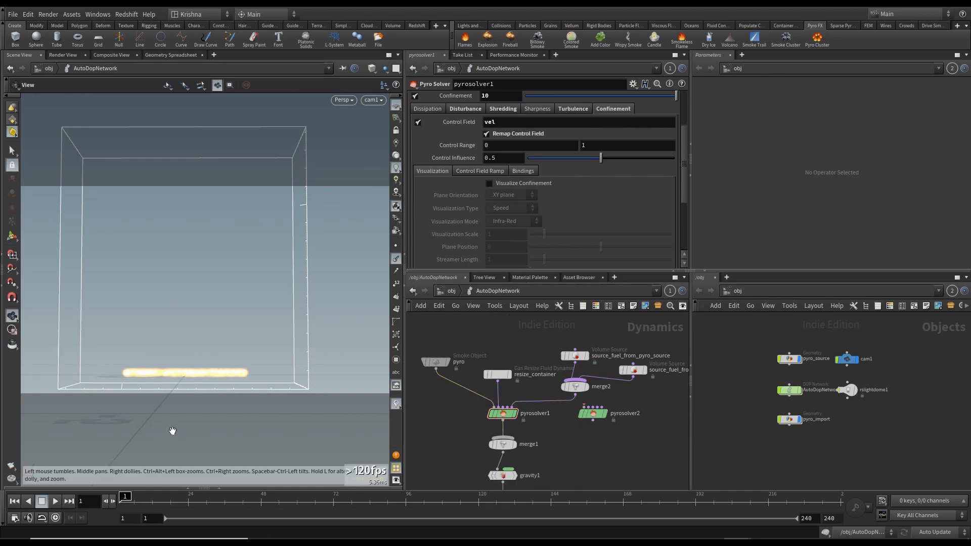
click(449, 291)
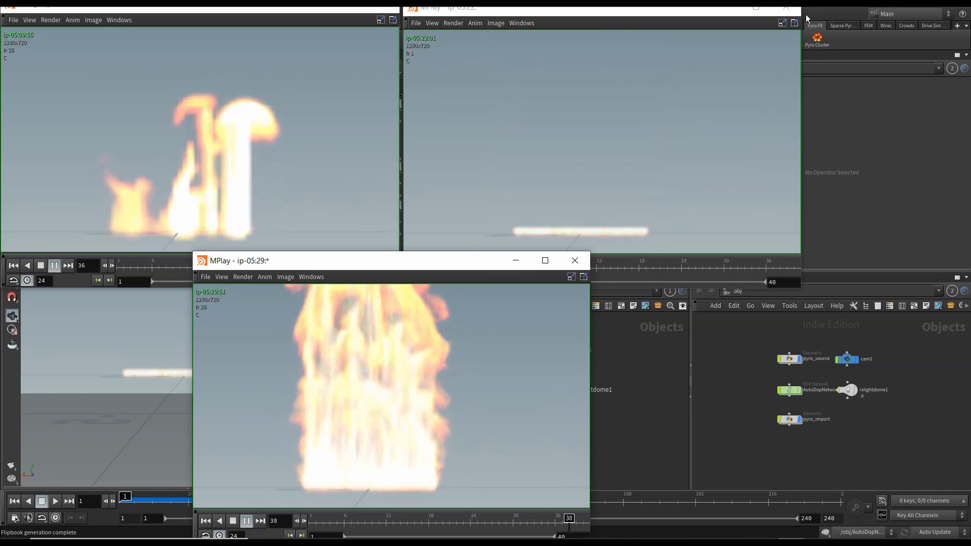
click(787, 9)
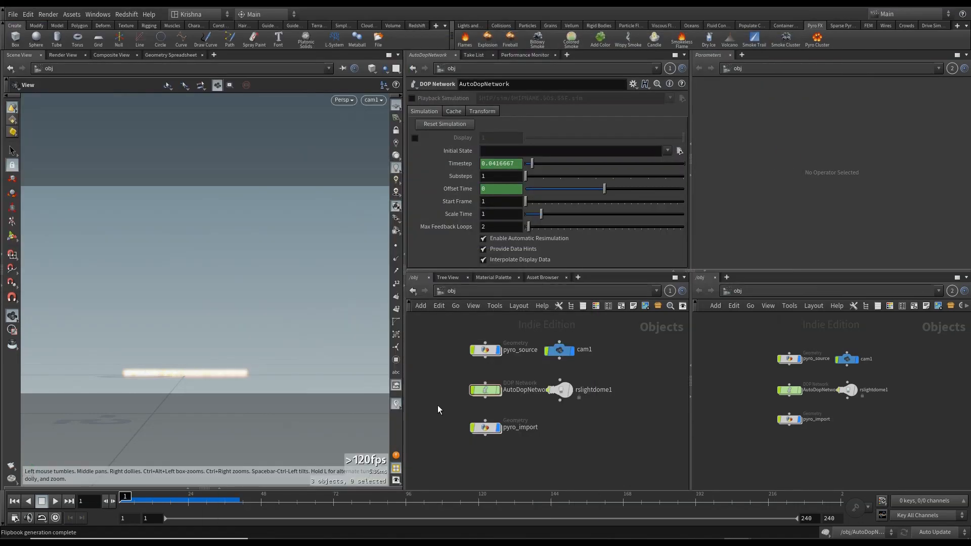
double_click(485, 390)
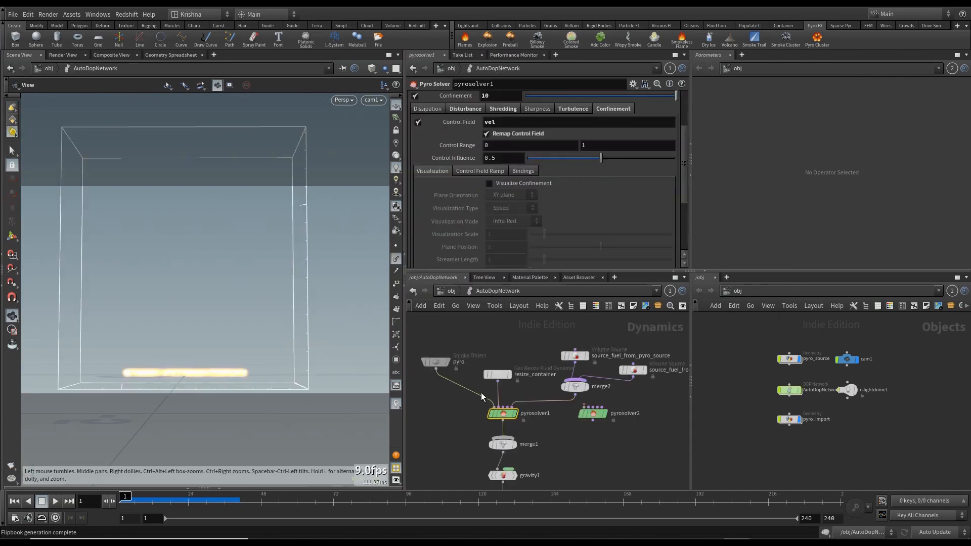
- Browse pyrosolver1's Color, Relationships and Advanced parameter tabs
scroll(572, 198, up, 3)
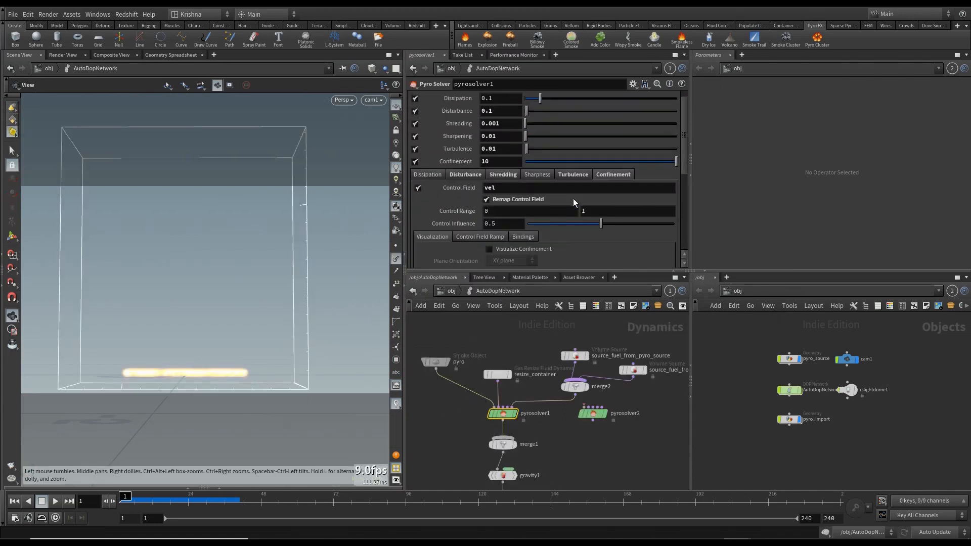
click(520, 99)
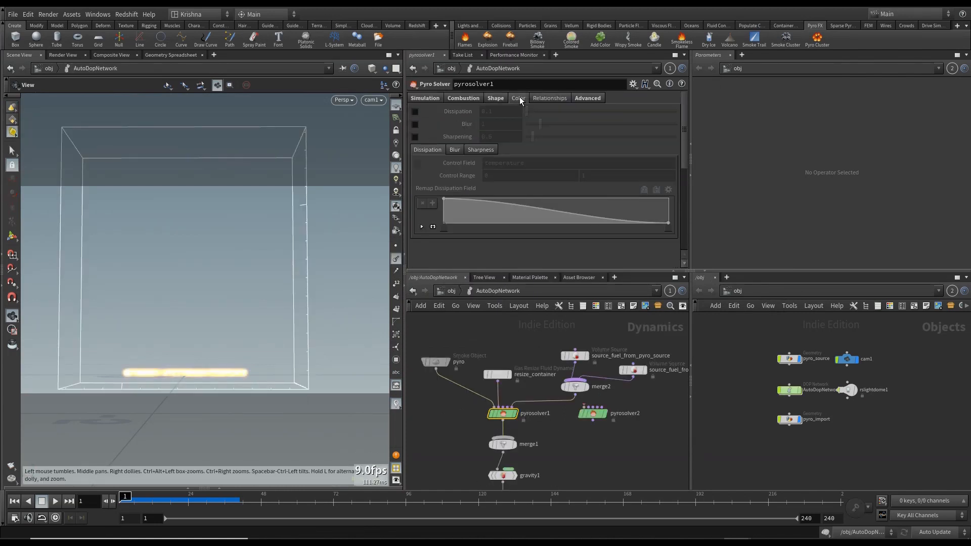
click(560, 99)
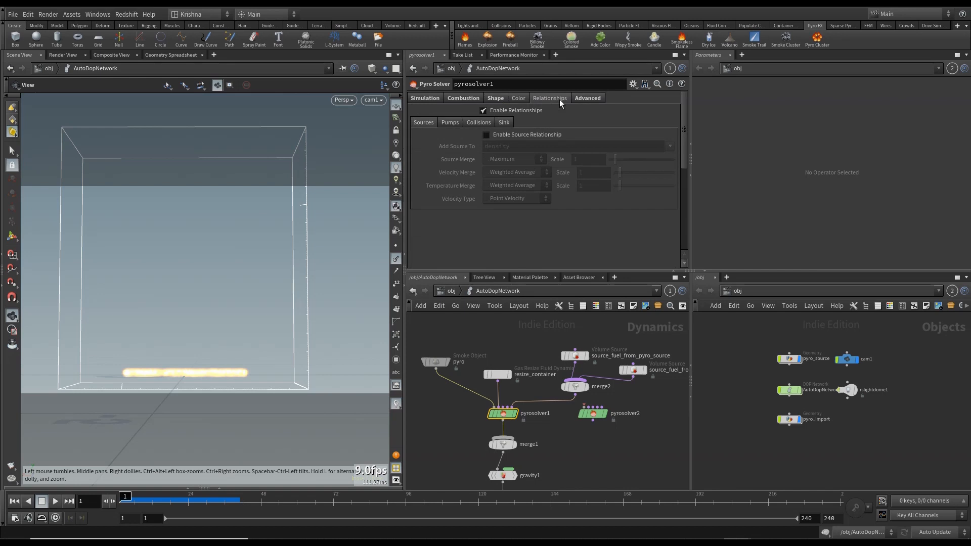
click(587, 99)
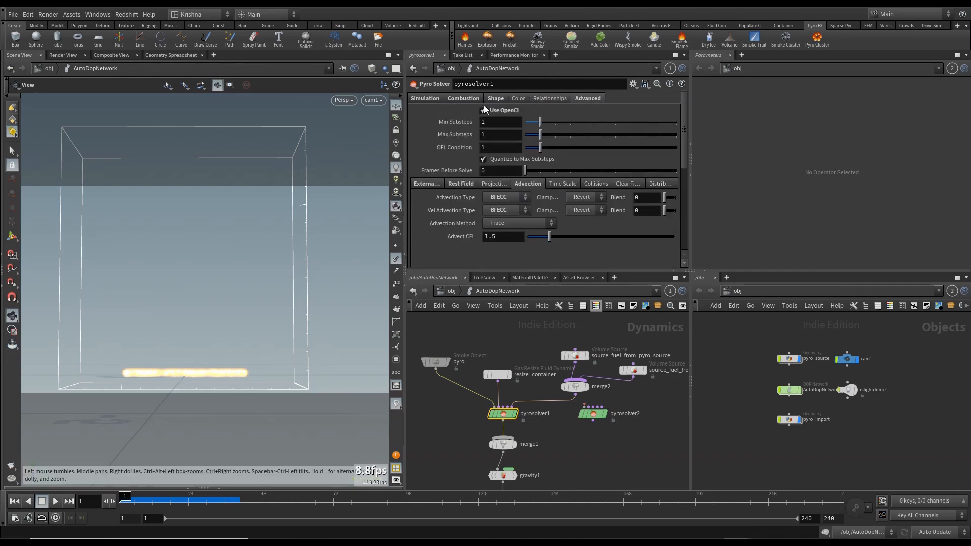
- Inspect pyrosolver1's Advanced sub-settings for External Forces, Rest Field and Advection, including the Advection Type options
click(449, 185)
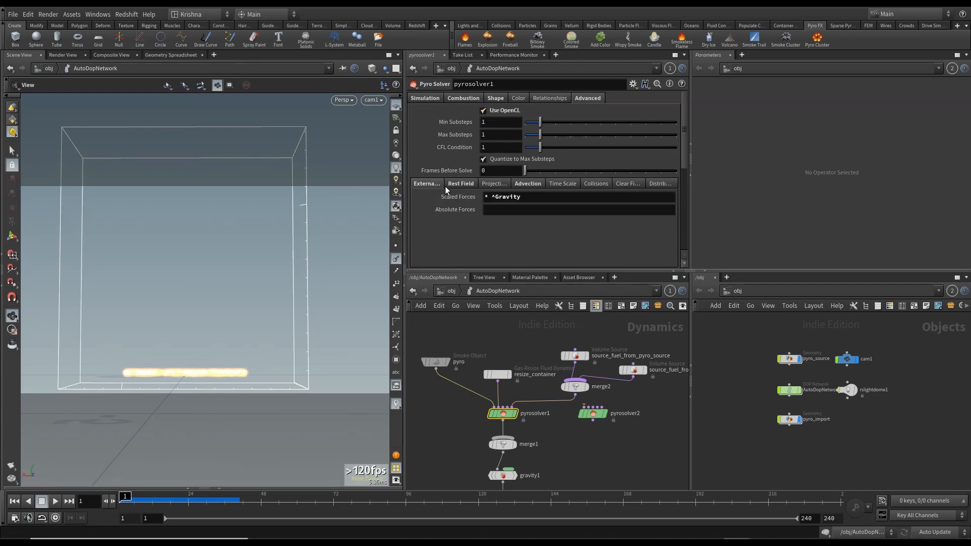
click(427, 185)
click(459, 186)
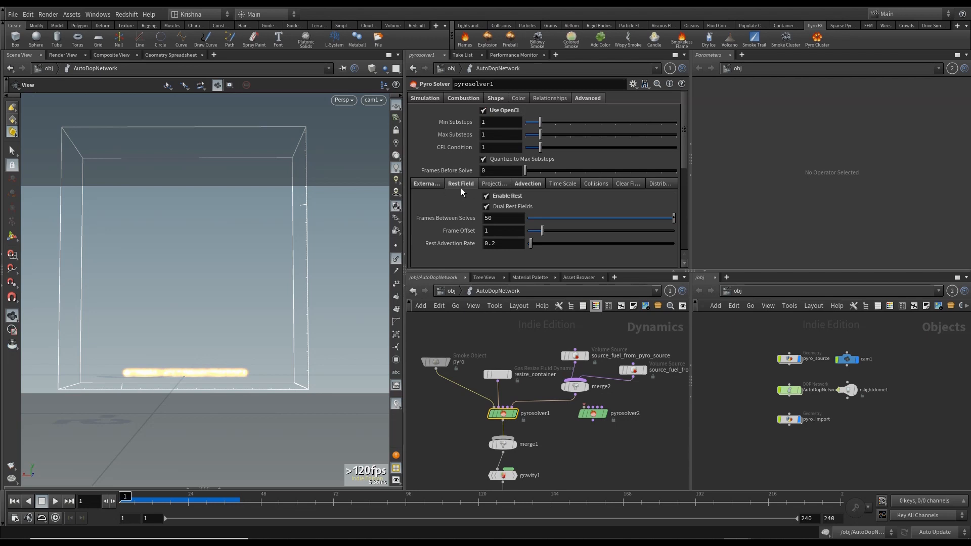
click(528, 183)
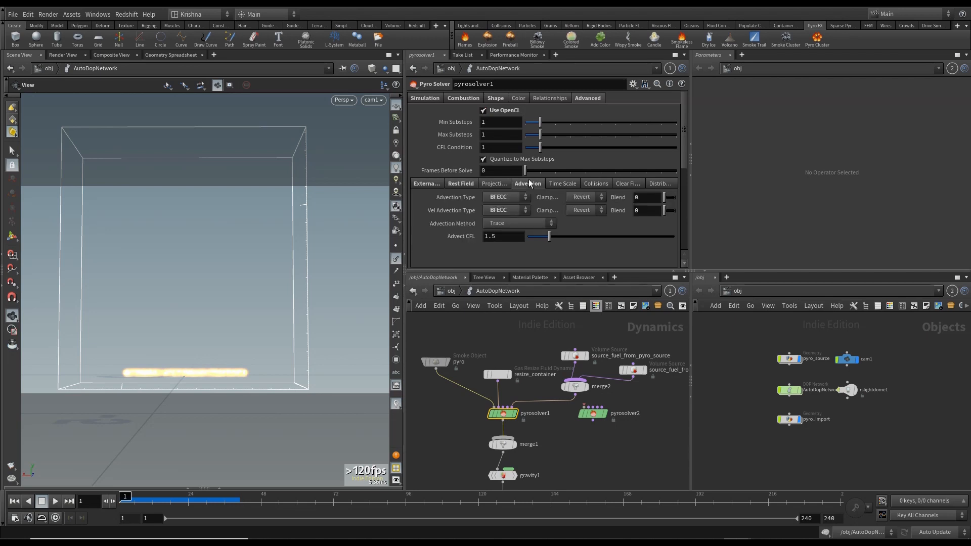
click(490, 198)
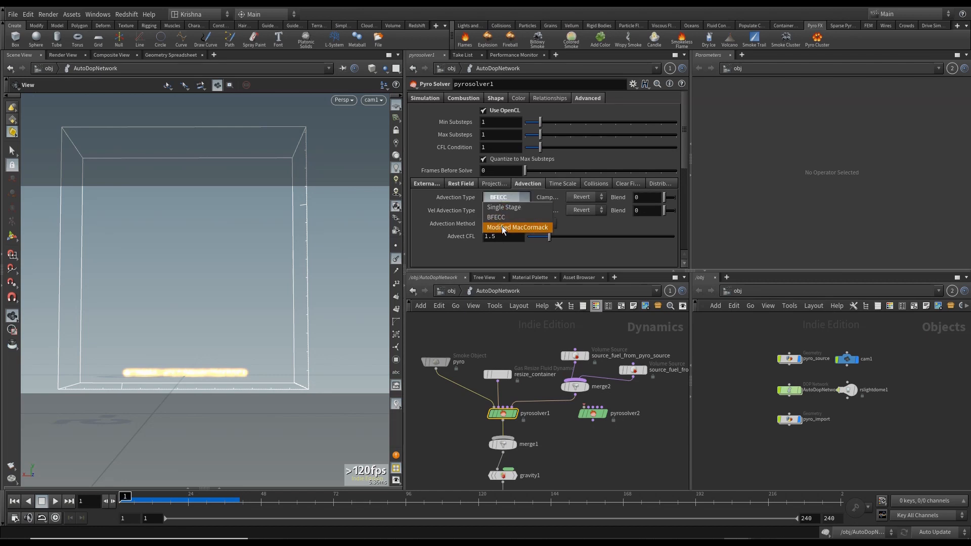
click(508, 195)
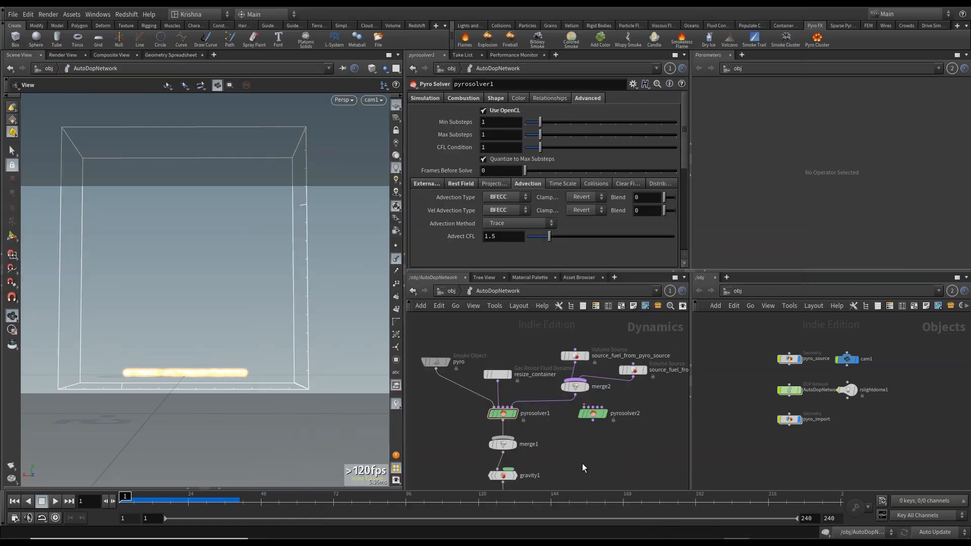
- Set the fuel Scale of the source_fuel_from_pyro_source Volume Source to 0.8
middle_drag(593, 458, 585, 458)
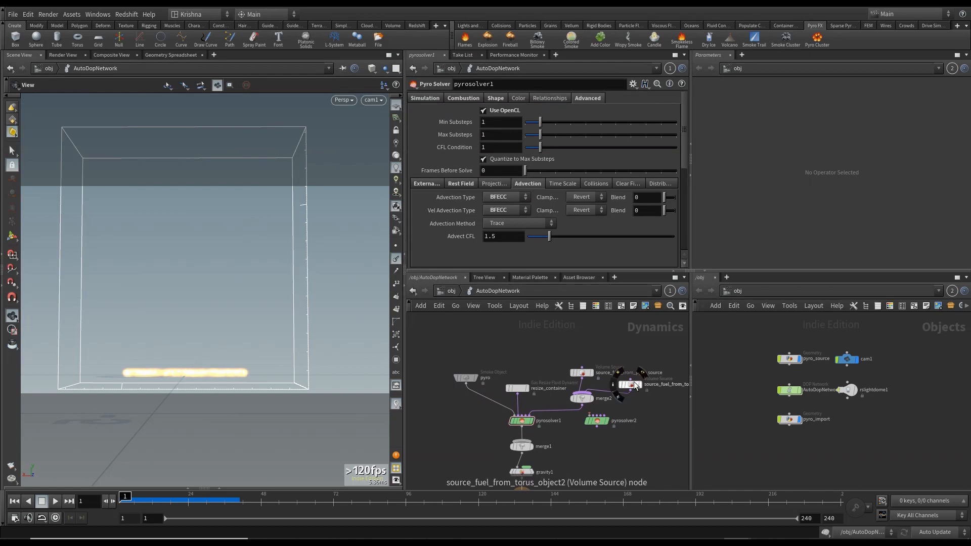
drag(630, 385, 626, 382)
click(582, 374)
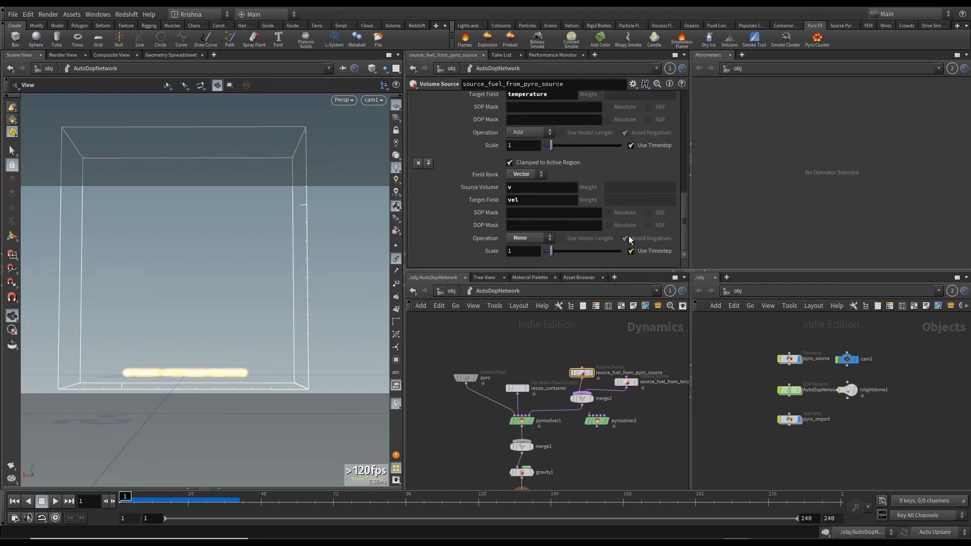
scroll(473, 198, down, 5)
scroll(473, 198, up, 4)
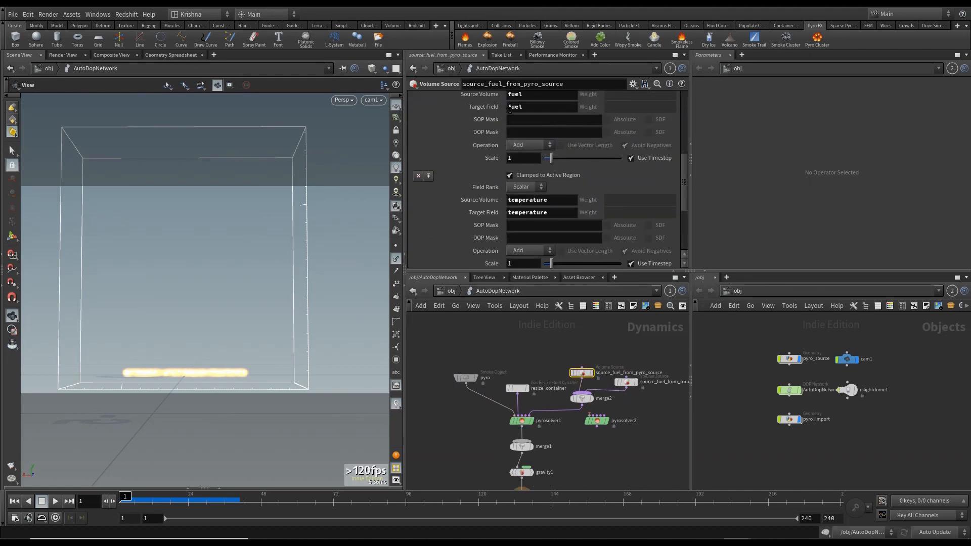
click(519, 160)
text(0.8)
key(Return)
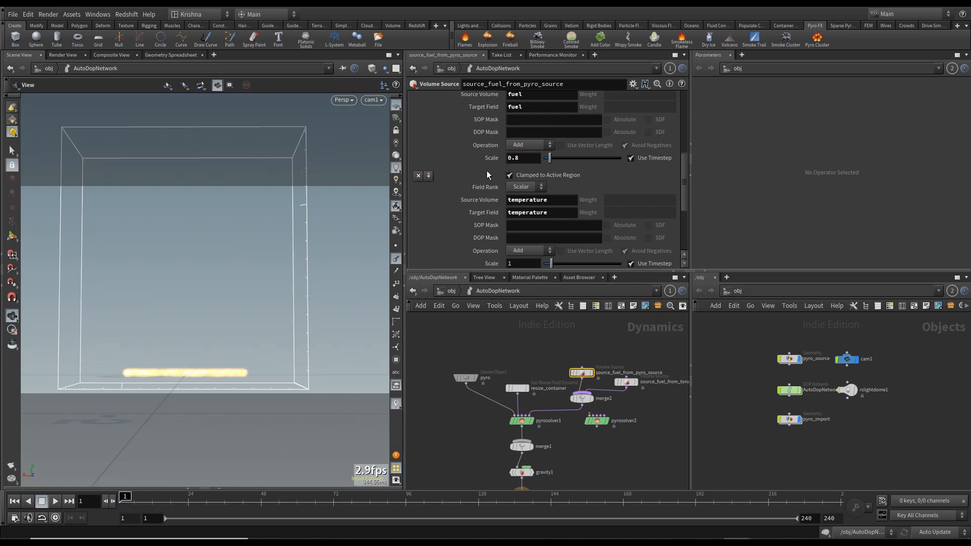
- Paste the gasvortexboost1, gascombustion1, gasdamp1 and merge3 nodes into the AutoDopNetwork
scroll(488, 177, down, 9)
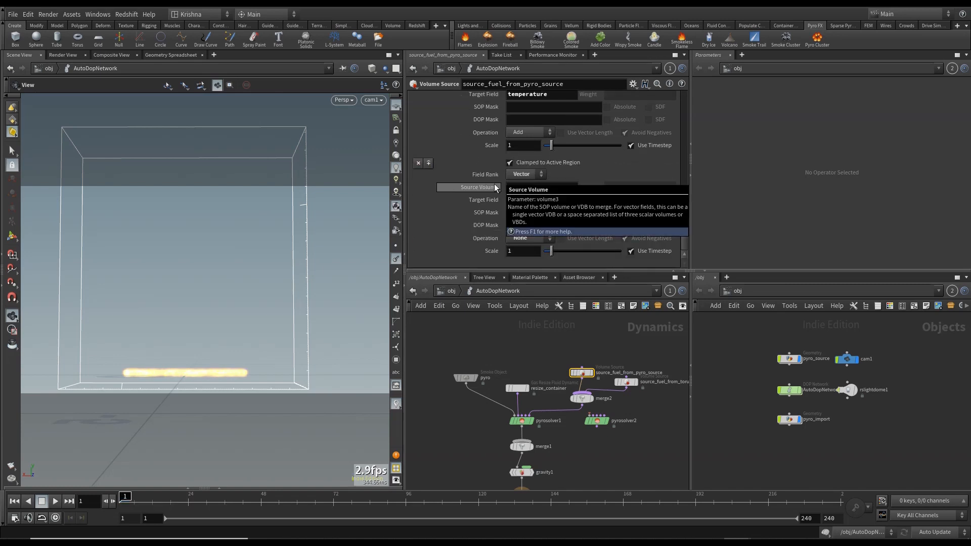
scroll(495, 192, up, 13)
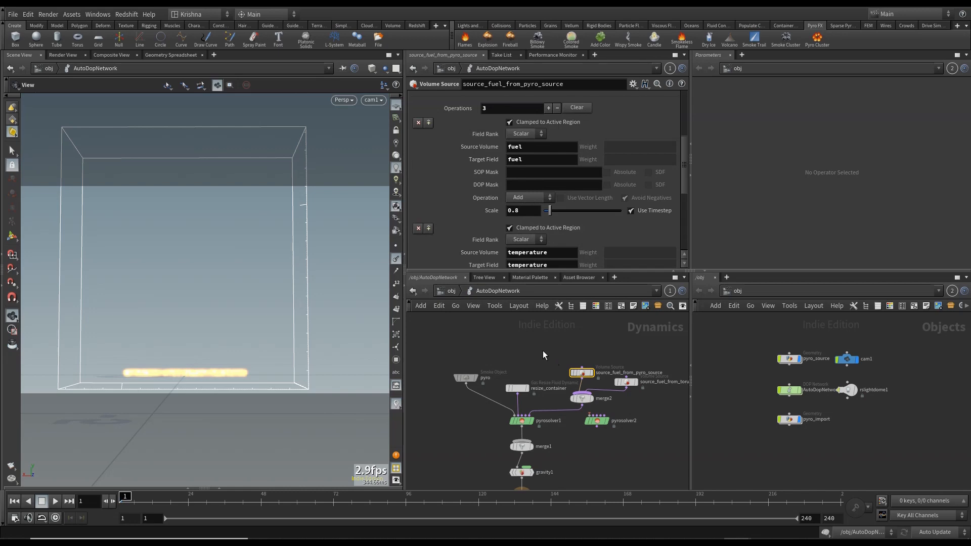
key(u)
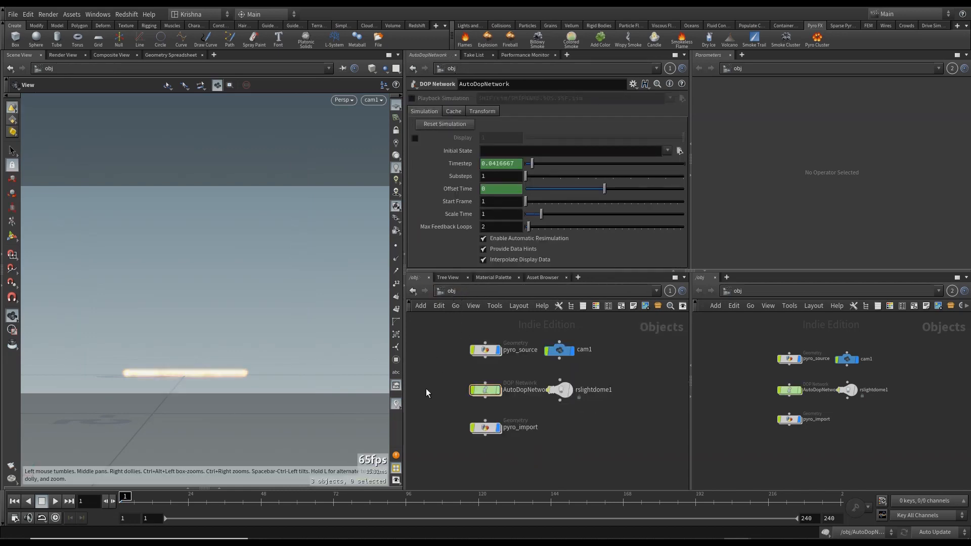
click(13, 466)
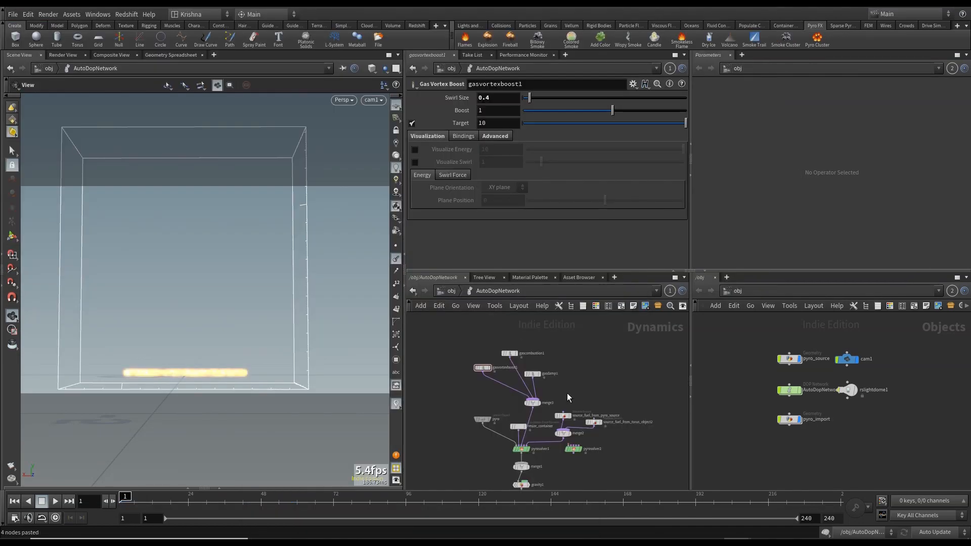
- Inspect the parameters of the pasted gas vortex boost, gas combustion and gas damp nodes, including gascombustion1's tabs
drag(465, 351, 552, 383)
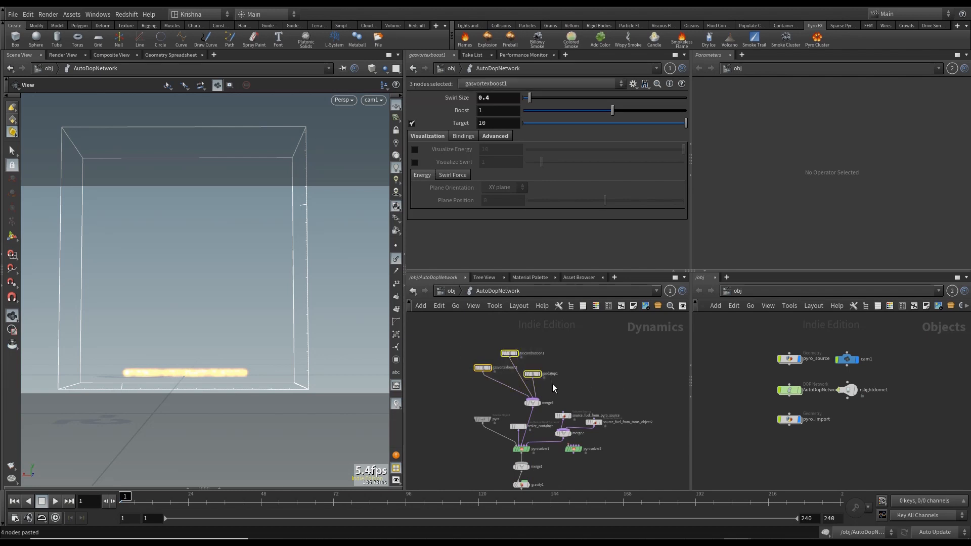
click(472, 362)
scroll(459, 353, up, 3)
middle_drag(505, 359, 483, 355)
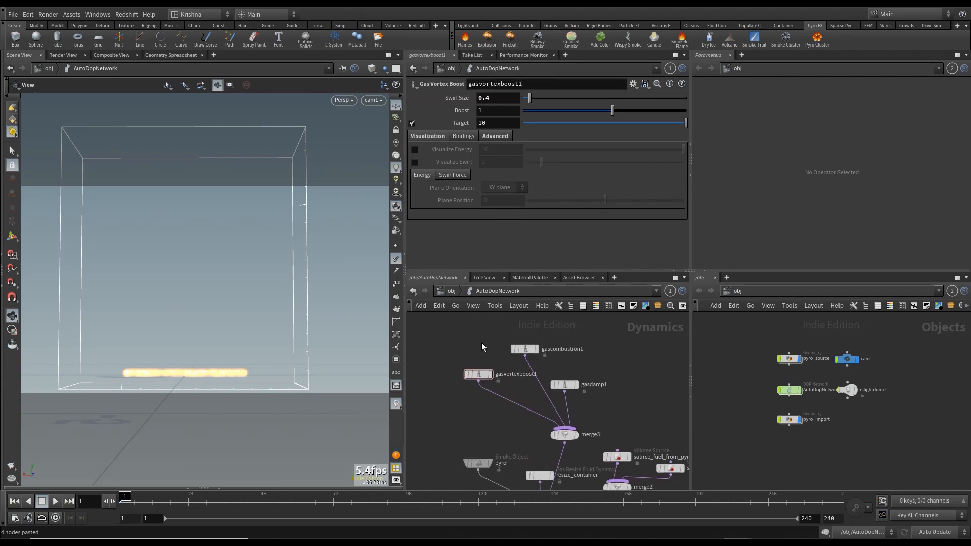
drag(482, 342, 484, 417)
drag(539, 359, 539, 358)
drag(477, 333, 486, 388)
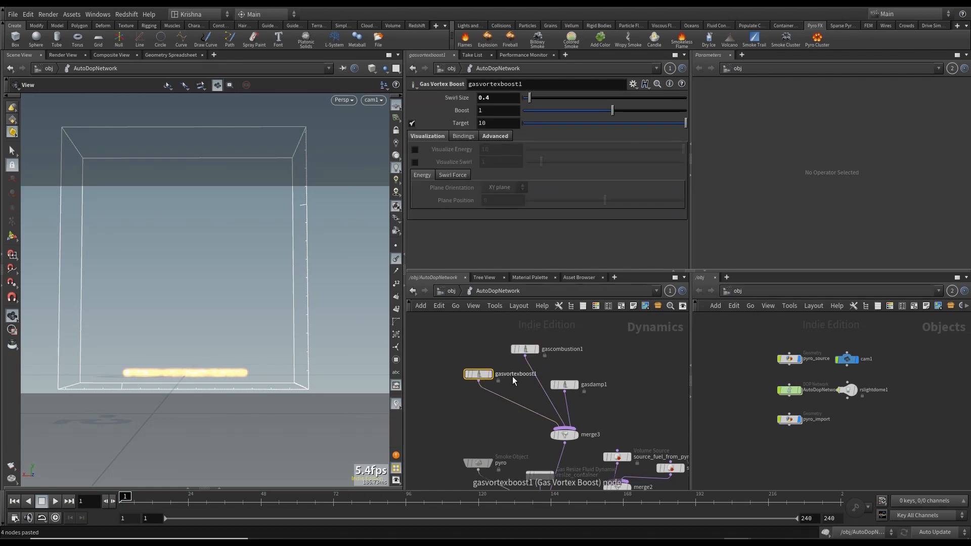
drag(506, 331, 539, 363)
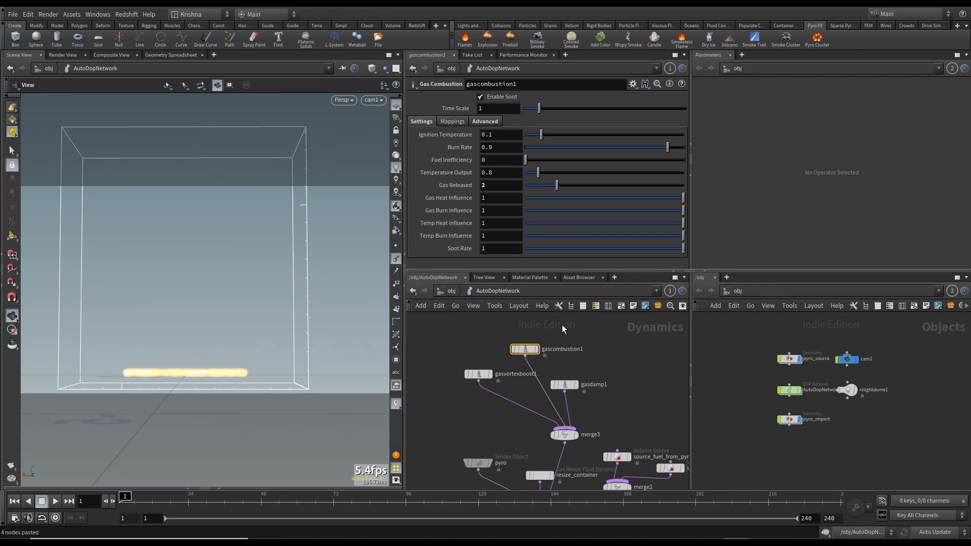
drag(561, 387, 560, 387)
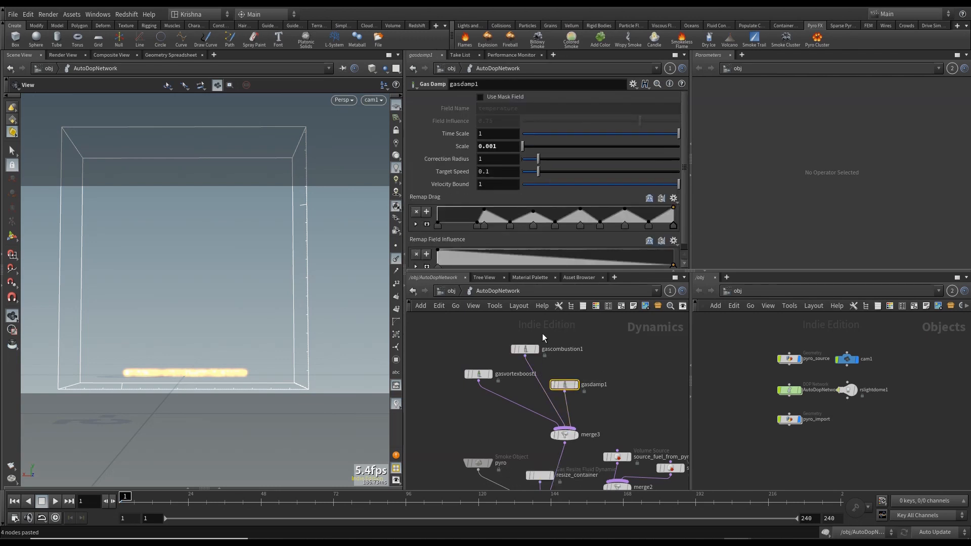
drag(494, 334, 536, 359)
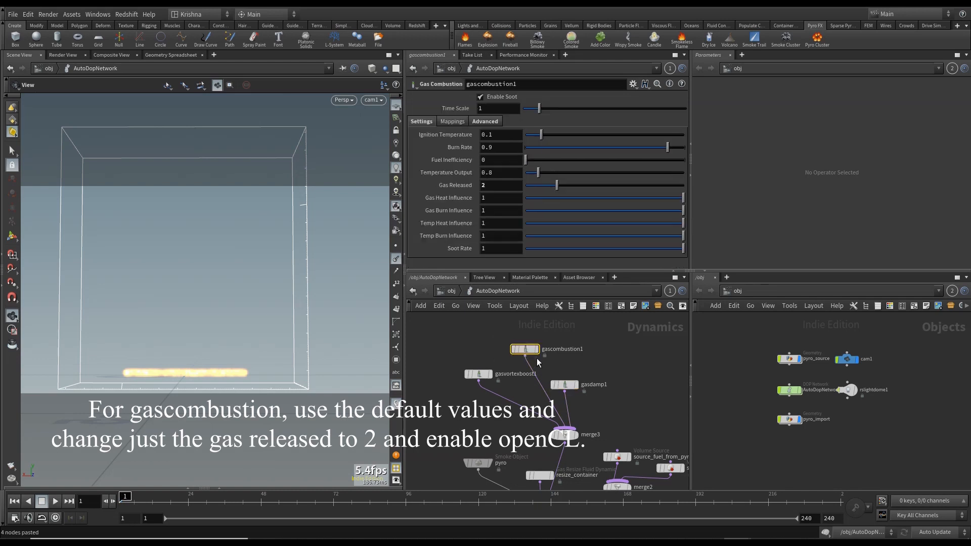
click(485, 121)
click(422, 121)
click(396, 258)
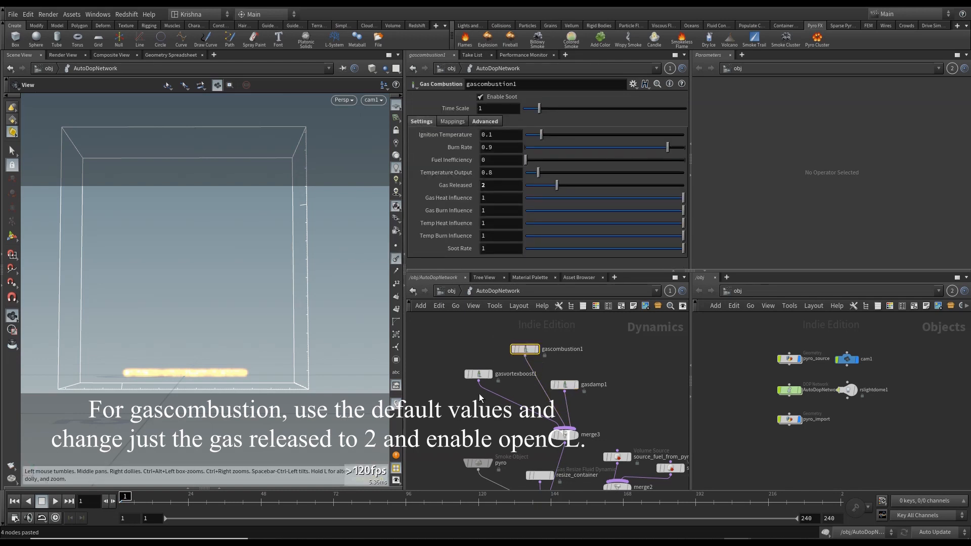
- Paste gasmatchfield1, gasfieldwrangle1 and gasadvectfield1 into the DOP network and review gasmatchfield1's parameters
scroll(594, 366, down, 2)
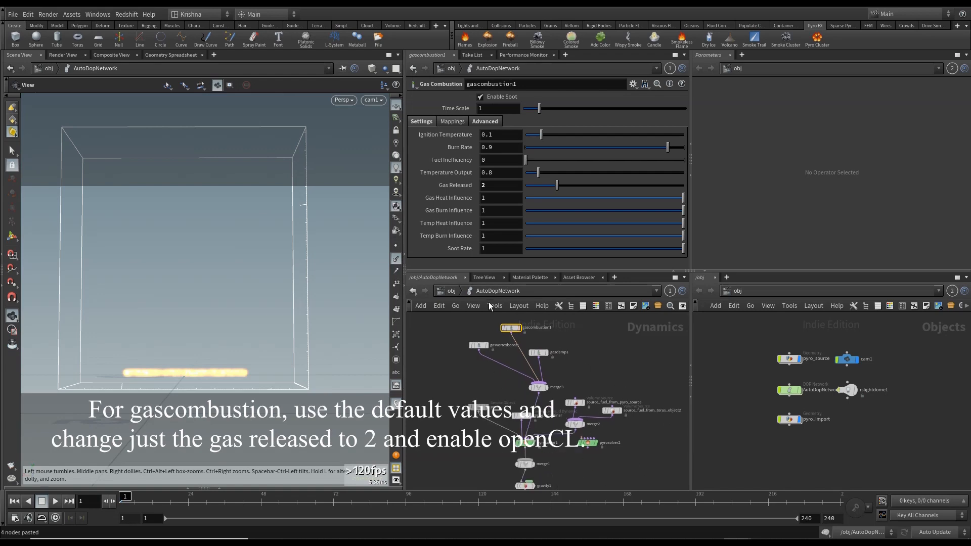
click(447, 291)
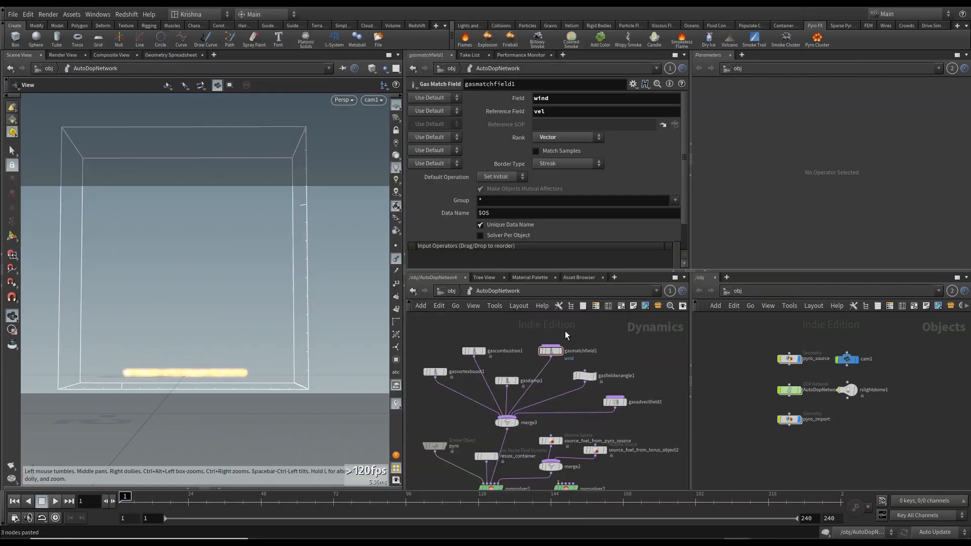
drag(523, 329, 637, 410)
click(553, 351)
scroll(516, 172, down, 2)
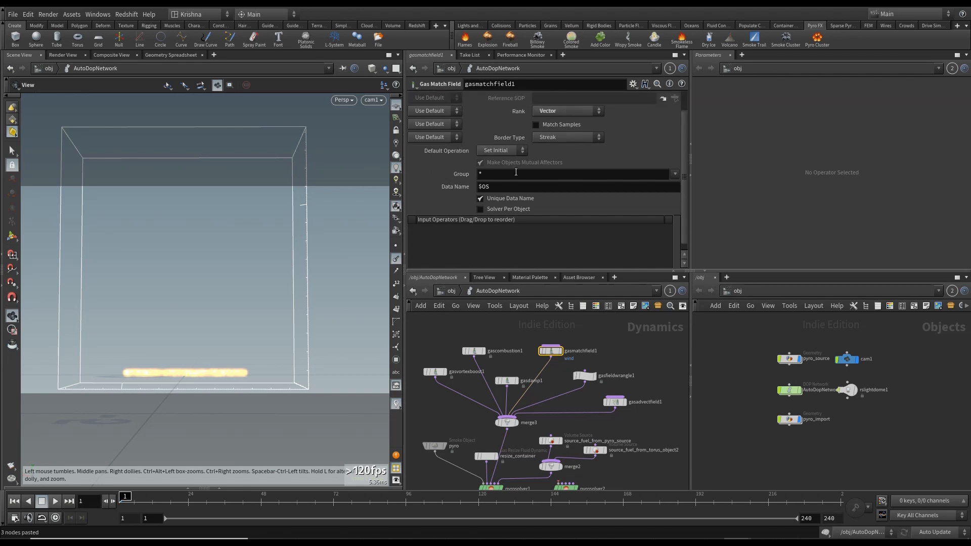
- Review the VEXpression of gasfieldwrangle1 and the advection settings of gasadvectfield1
click(584, 376)
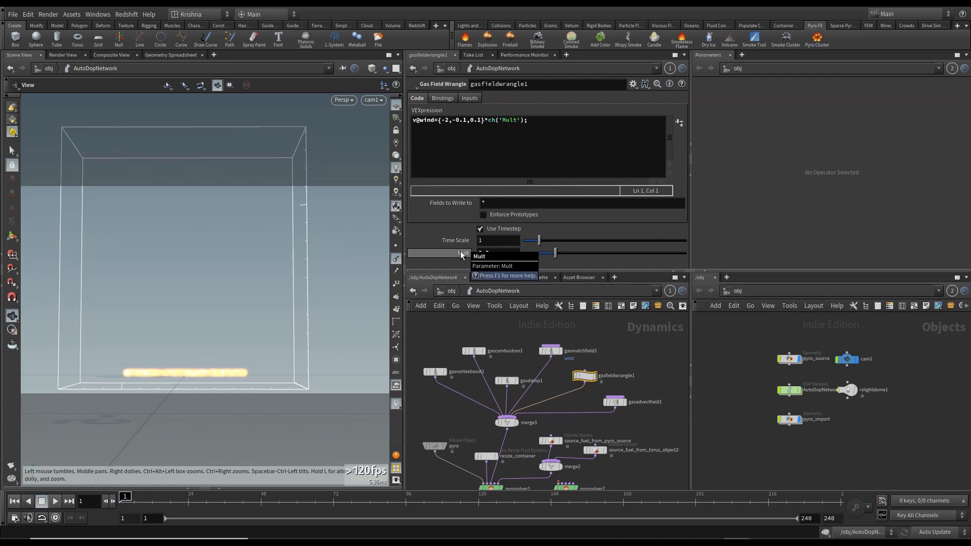
click(625, 403)
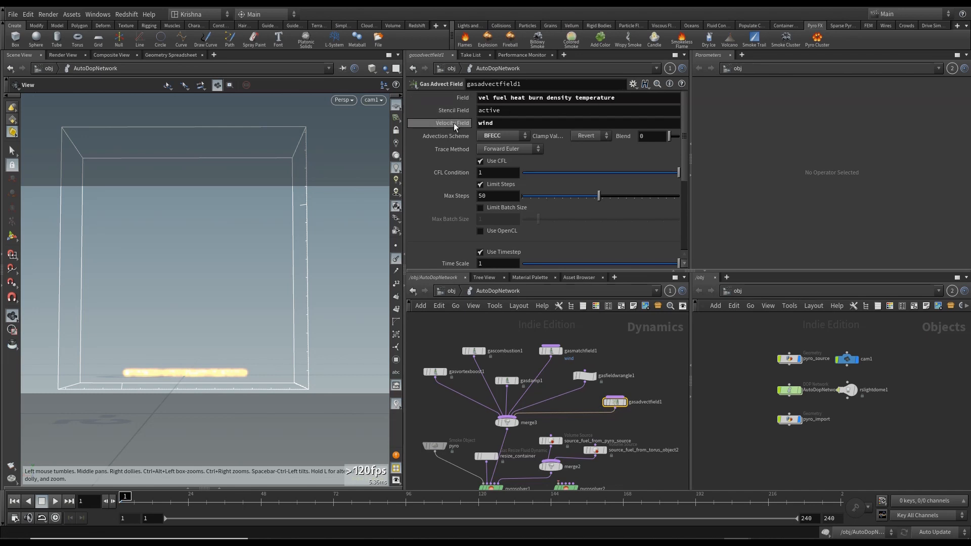
mouse_move(454, 123)
scroll(515, 218, down, 4)
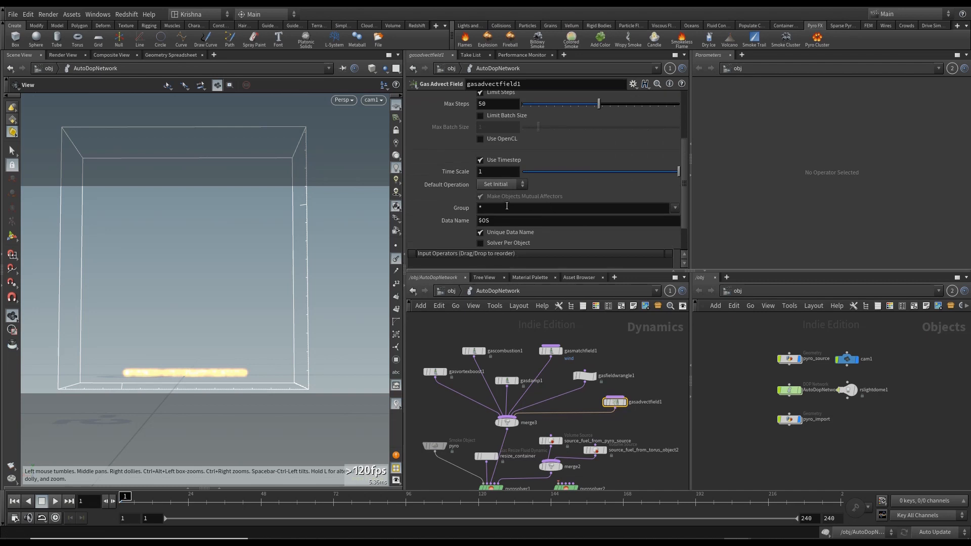
scroll(507, 206, up, 4)
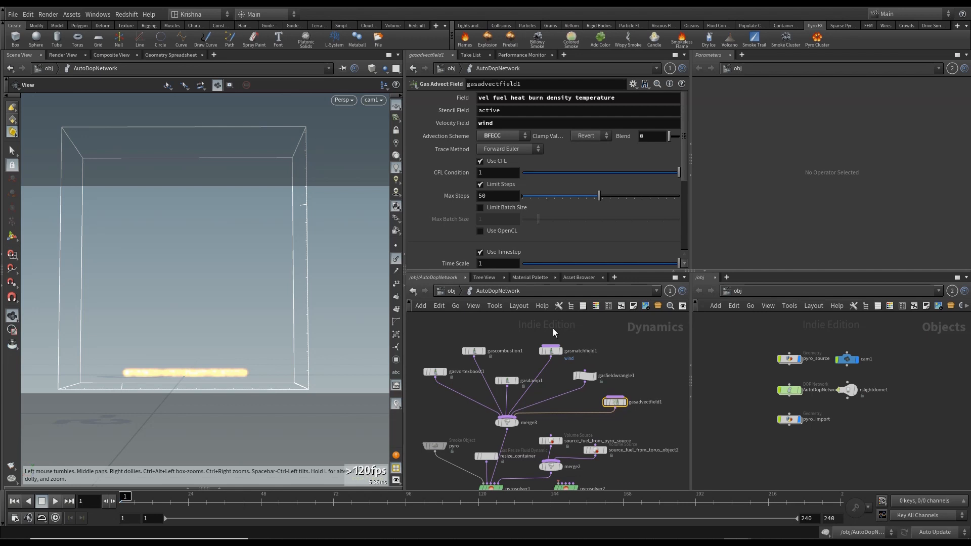
- Paste a gaswind1 node into the DOP network, wired into merge3
click(451, 291)
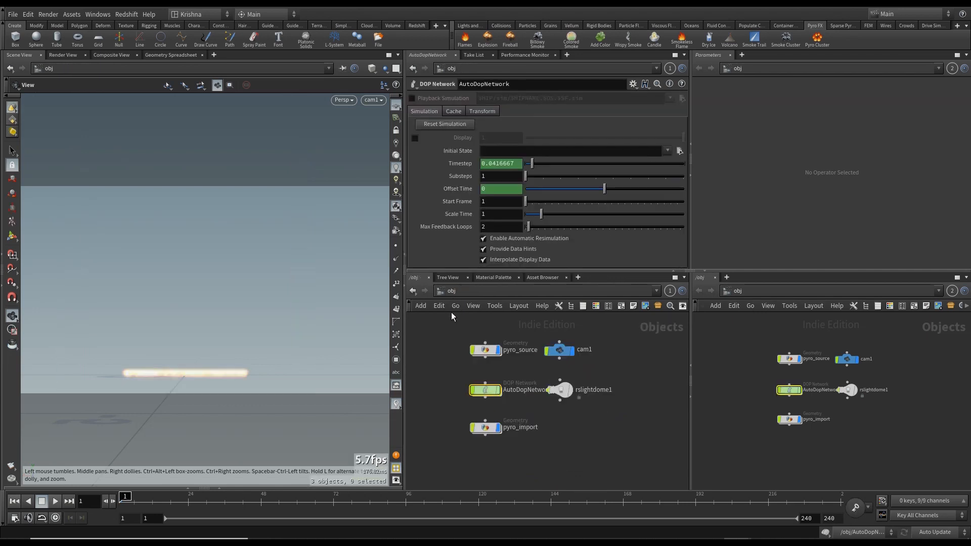
click(15, 466)
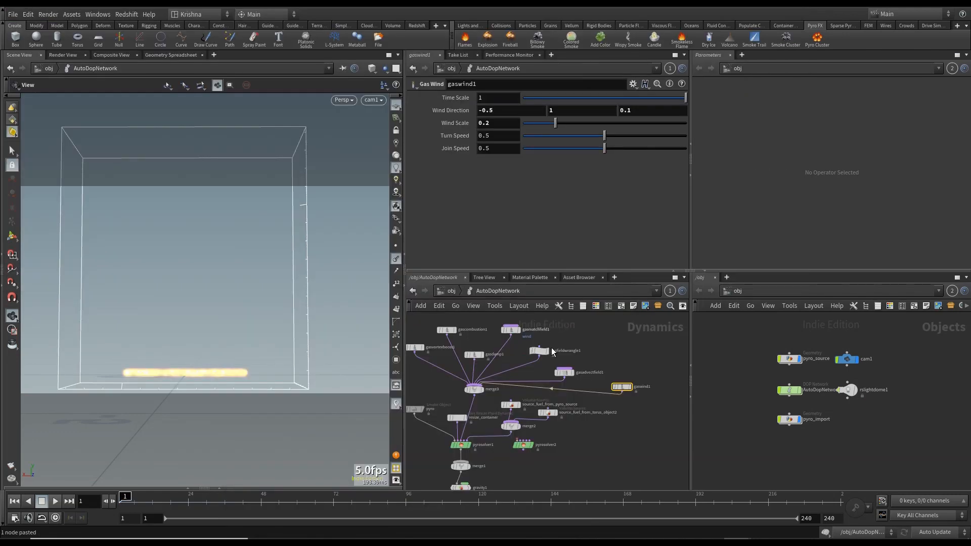
scroll(630, 397, up, 3)
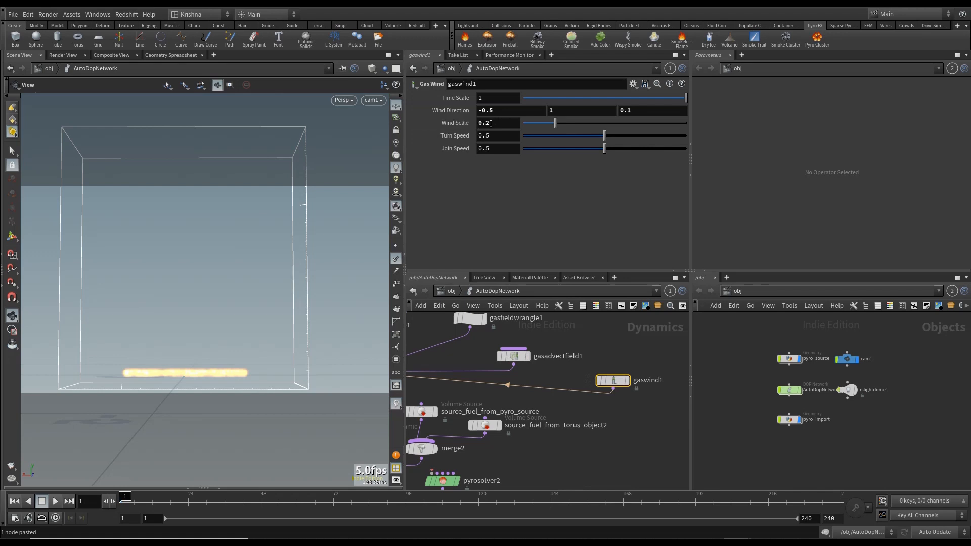
- Review the pyro Smoke Object's closed boundaries and the resize_container settings
click(451, 291)
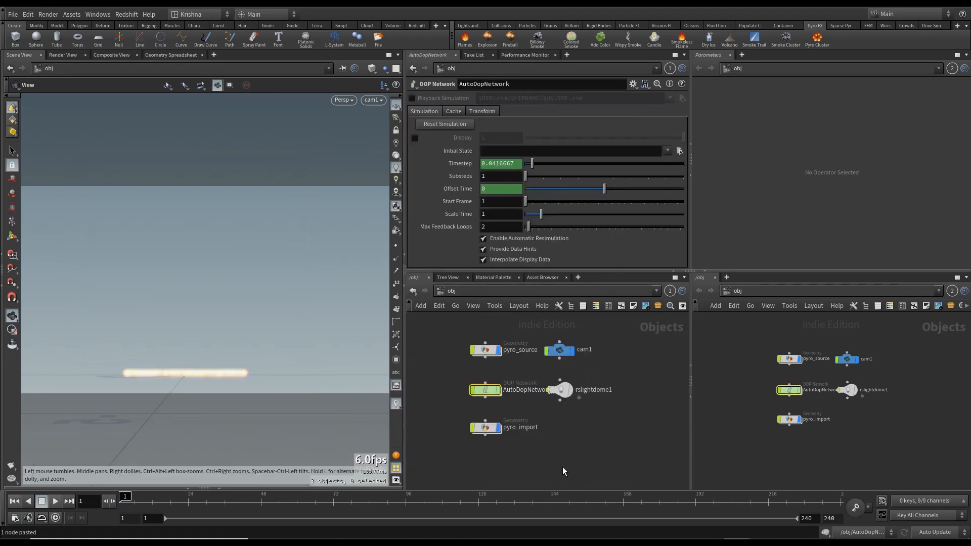
click(14, 468)
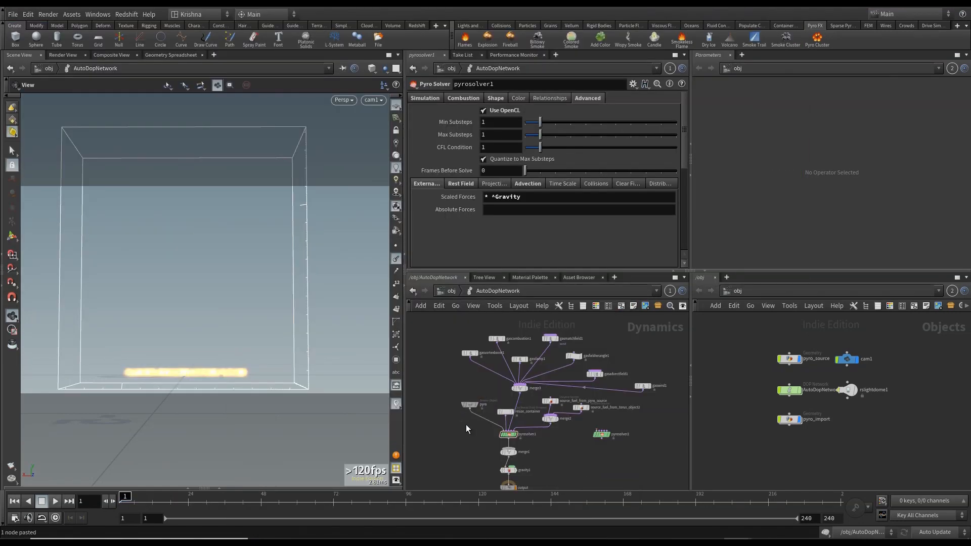
click(469, 405)
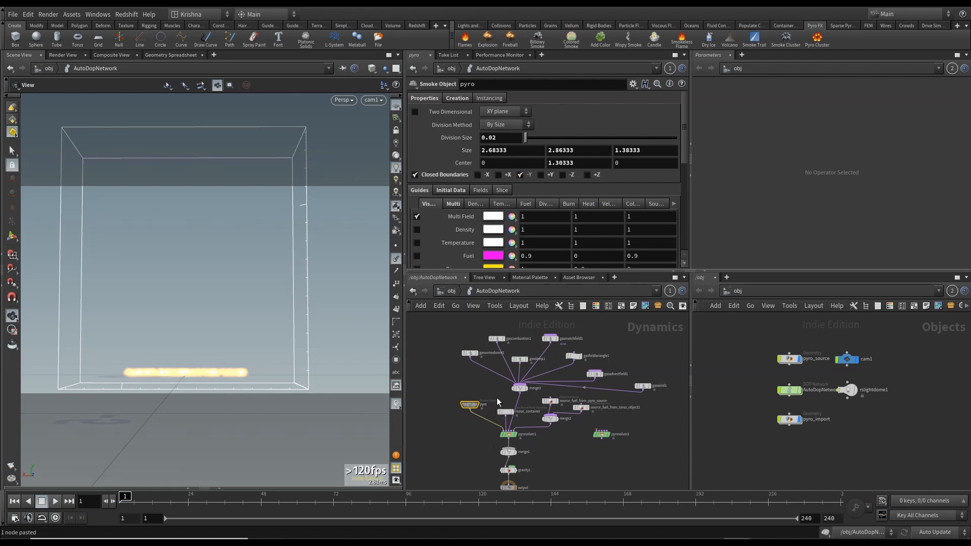
scroll(500, 399, up, 4)
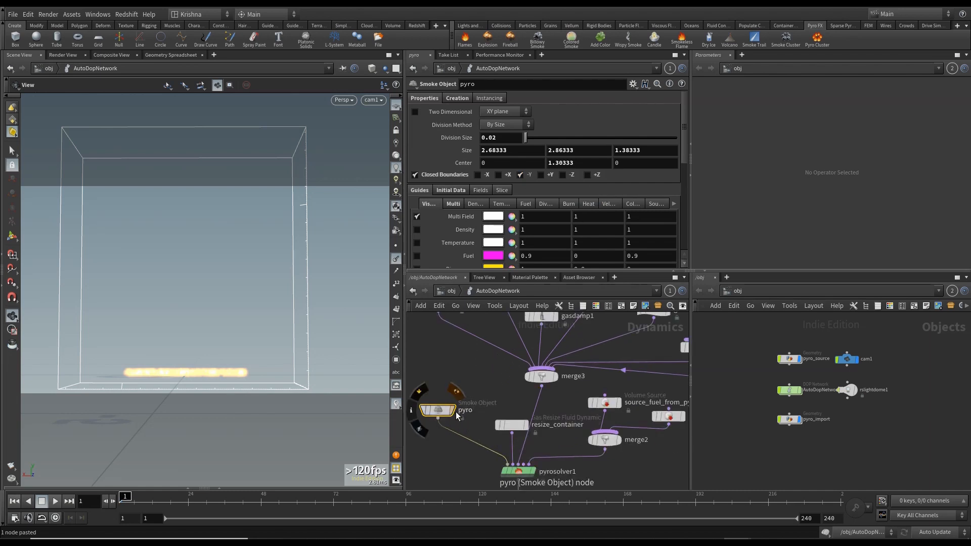
click(515, 426)
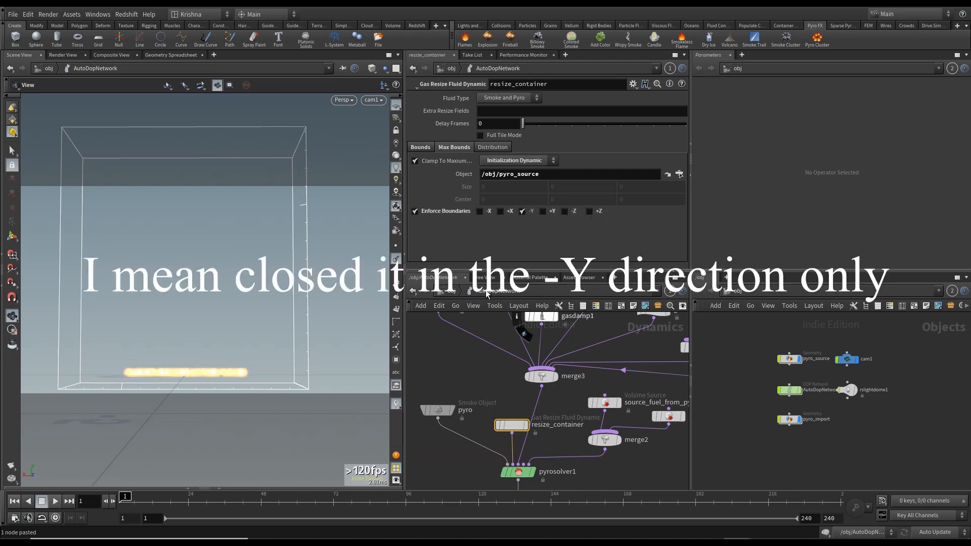
click(451, 292)
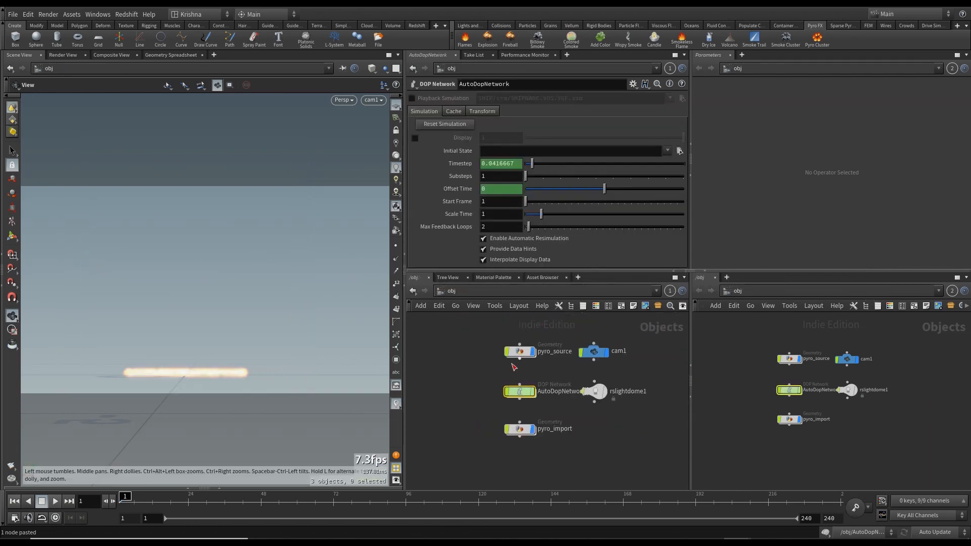
- Enter the pyro_source geometry network and display the scatter1 node to view its scattered points
double_click(521, 351)
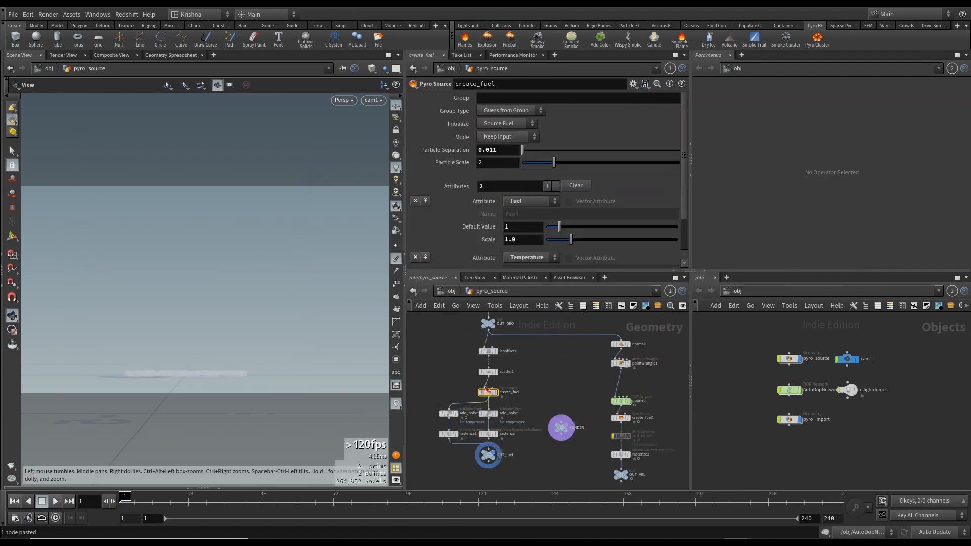
scroll(488, 383, up, 3)
middle_drag(563, 350, 565, 381)
click(490, 367)
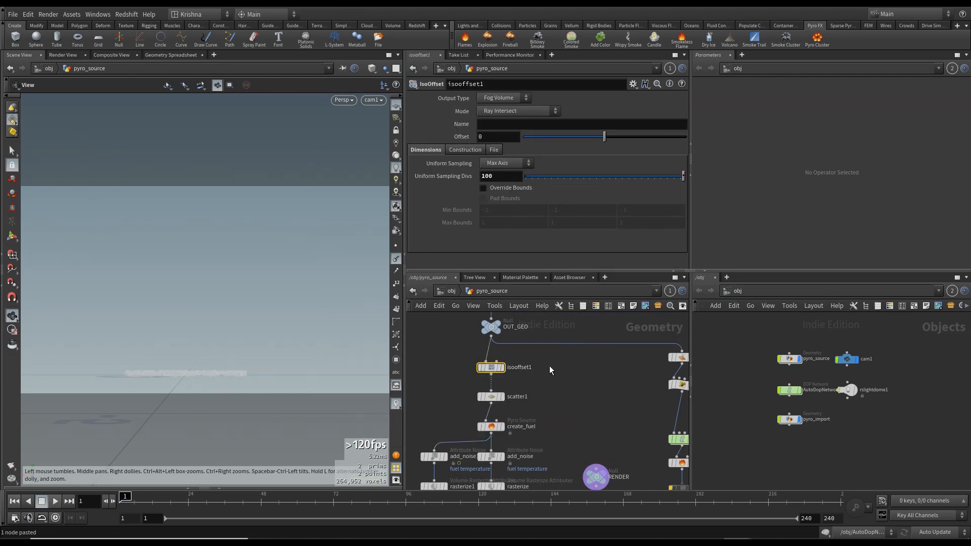
click(502, 397)
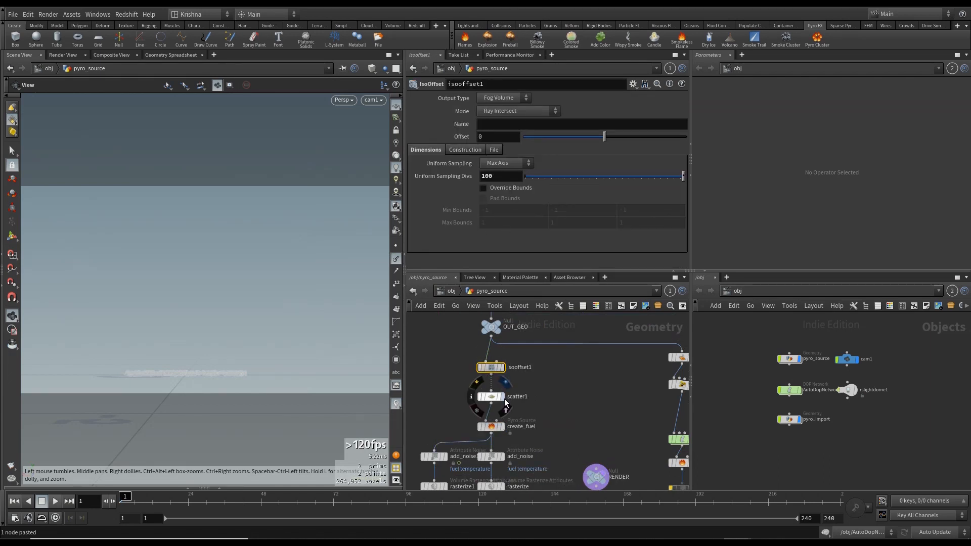
drag(238, 378, 208, 364)
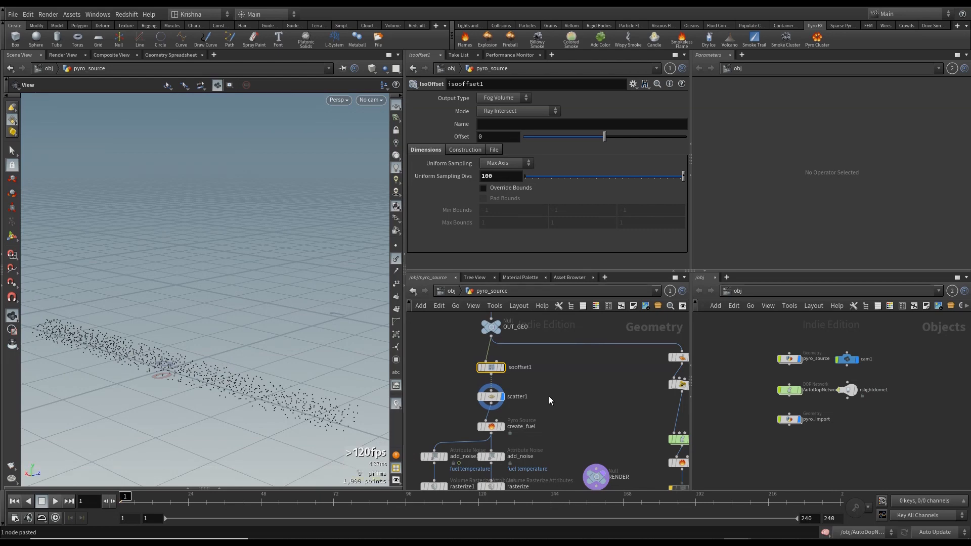
- Orbit around the scattered pyro source points in the viewport to inspect their spread from several angles
mouse_move(494, 372)
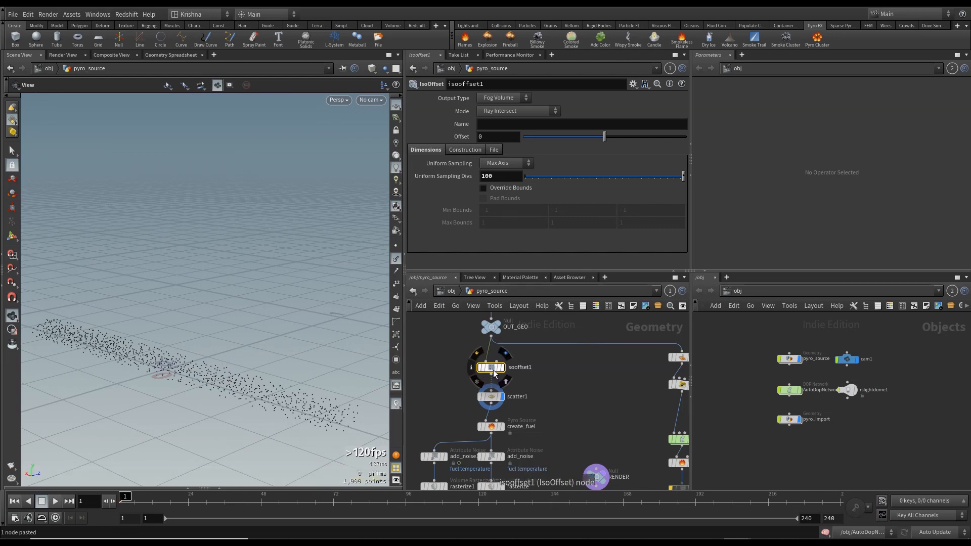
click(477, 354)
drag(297, 358, 248, 345)
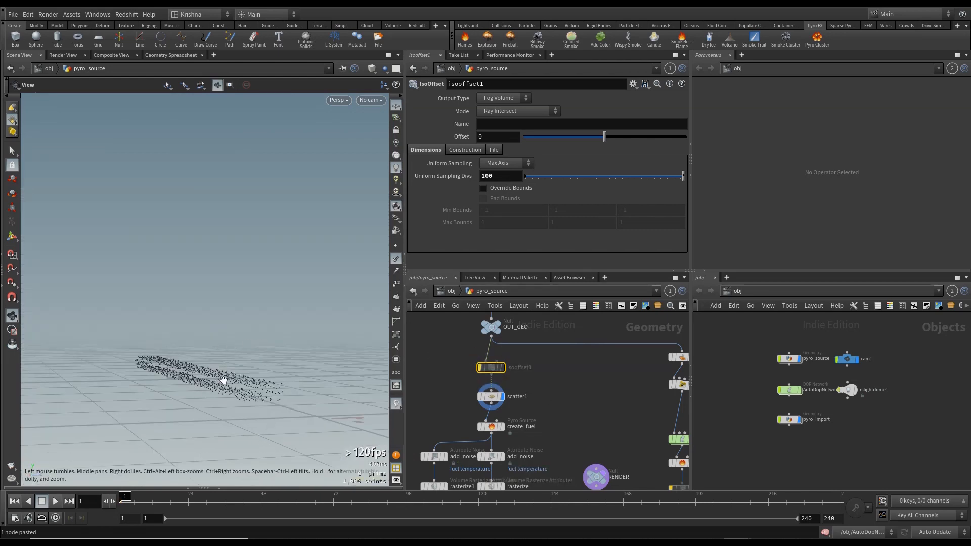
scroll(223, 381, up, 5)
drag(227, 377, 273, 405)
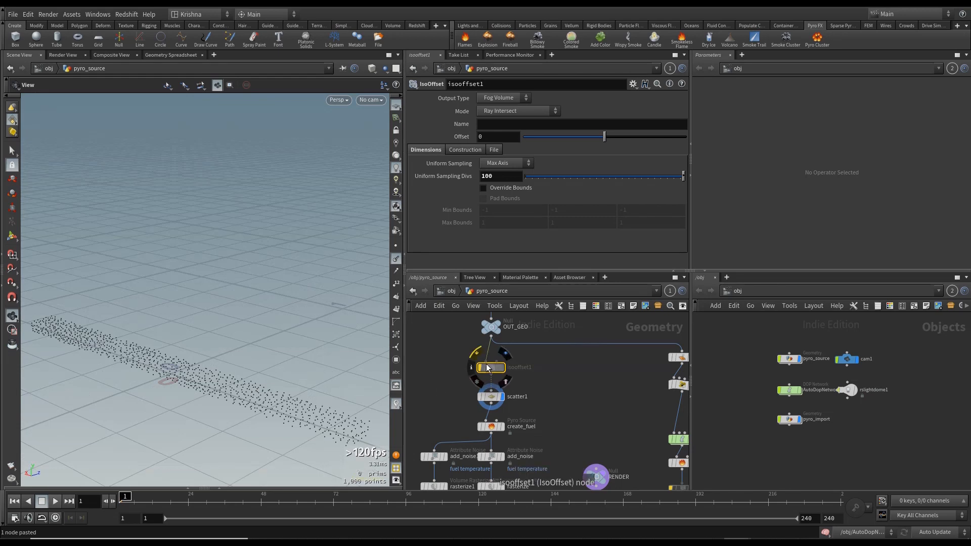
mouse_move(221, 364)
mouse_down()
mouse_move(202, 362)
mouse_move(221, 379)
mouse_move(192, 358)
mouse_move(230, 343)
mouse_move(211, 354)
mouse_up()
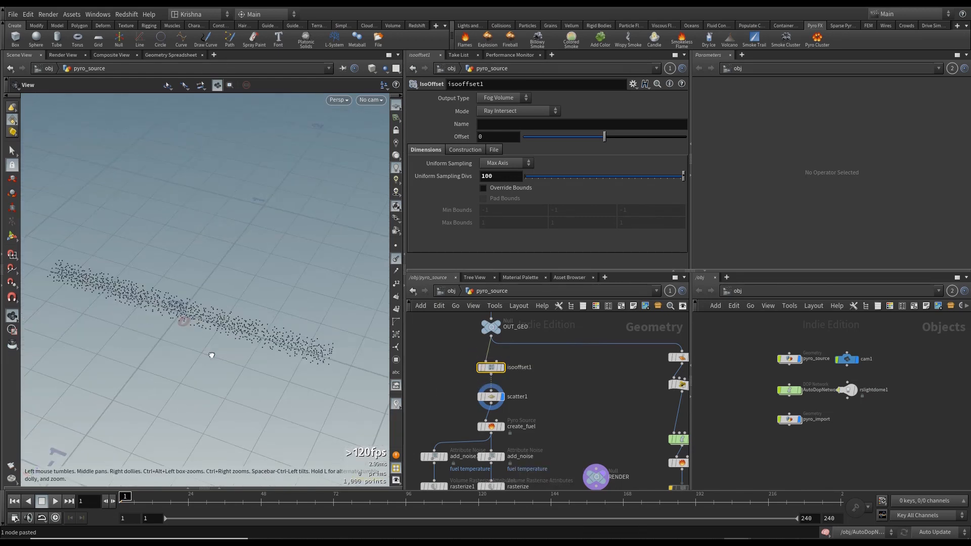
scroll(457, 399, down, 3)
middle_drag(520, 414, 551, 370)
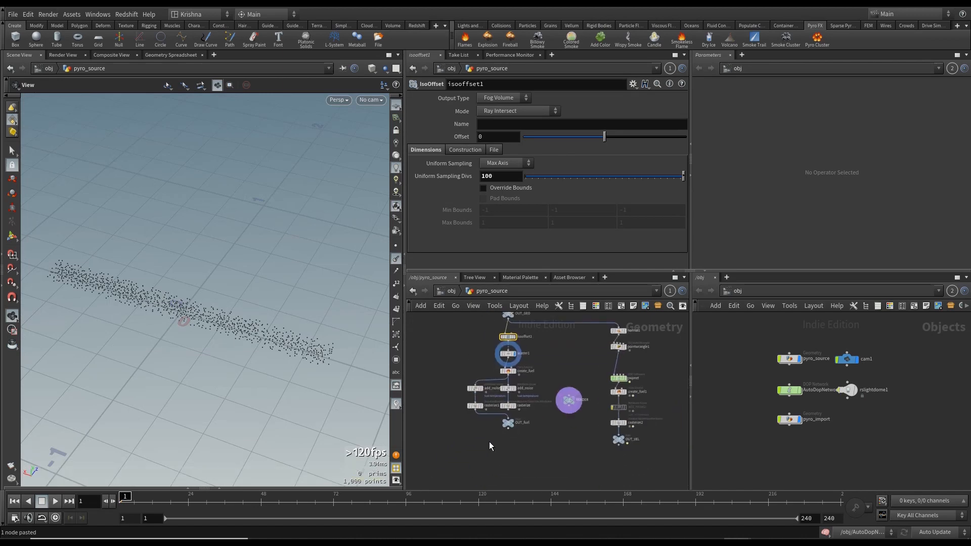
scroll(497, 431, up, 3)
- Return to the object level and look through cam1 in the viewport
click(526, 416)
click(456, 289)
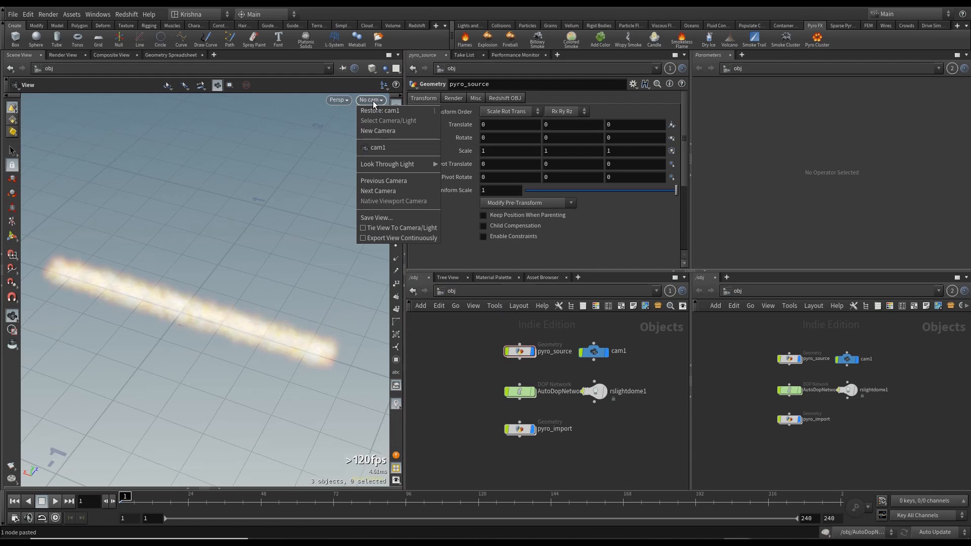
click(378, 148)
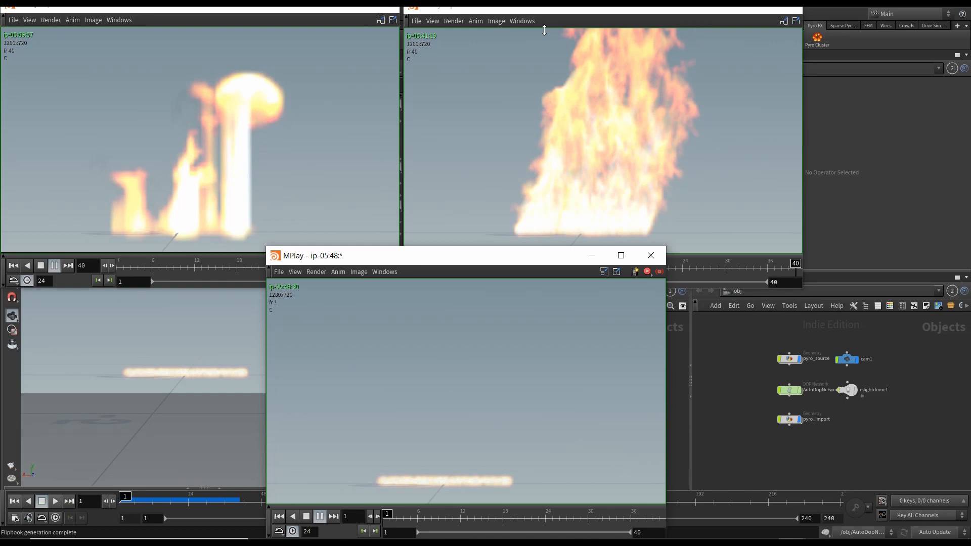
- Play back and compare the open flipbook renders of the fire simulation
click(209, 179)
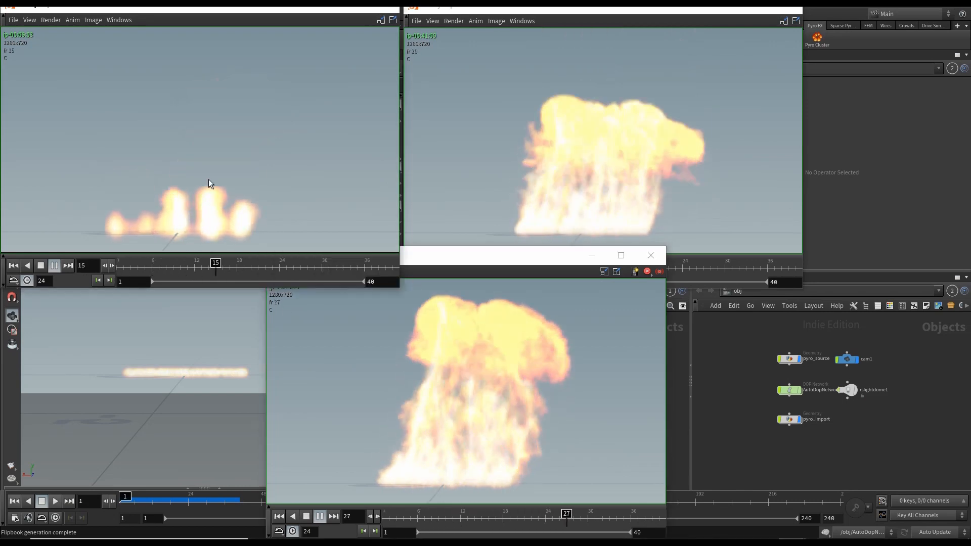
click(618, 149)
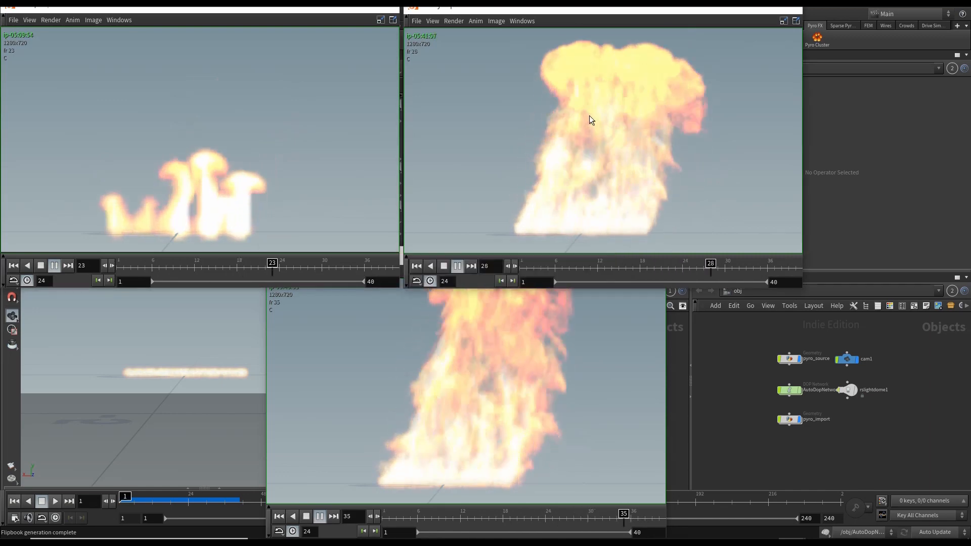
click(485, 424)
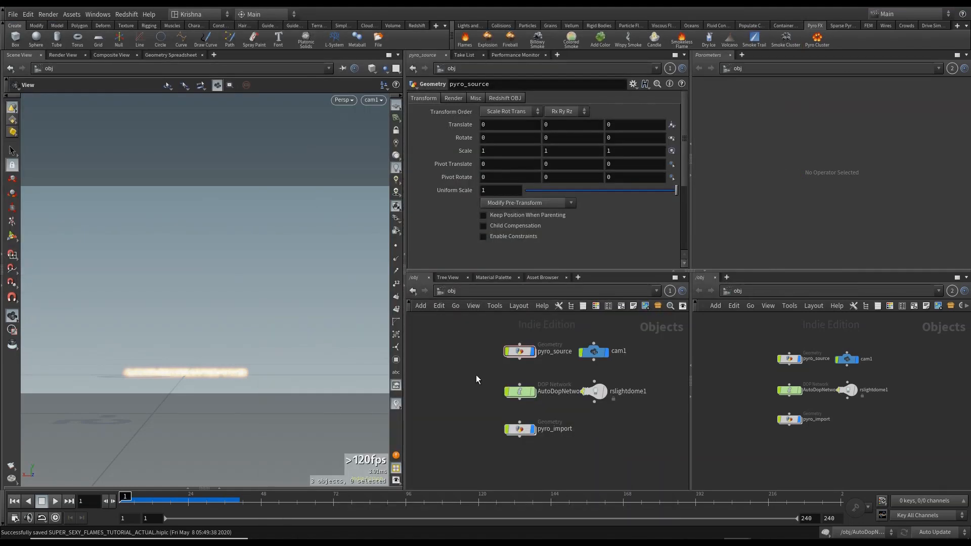
- Inside pyro_source, set the create_fuel node's Particle Scale to 1
double_click(520, 353)
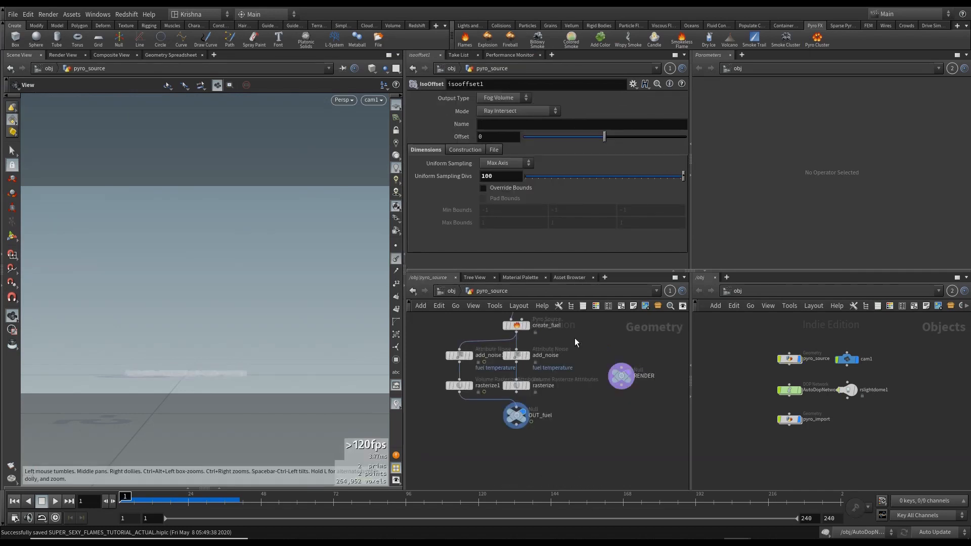
middle_drag(575, 338, 553, 413)
drag(485, 391, 537, 415)
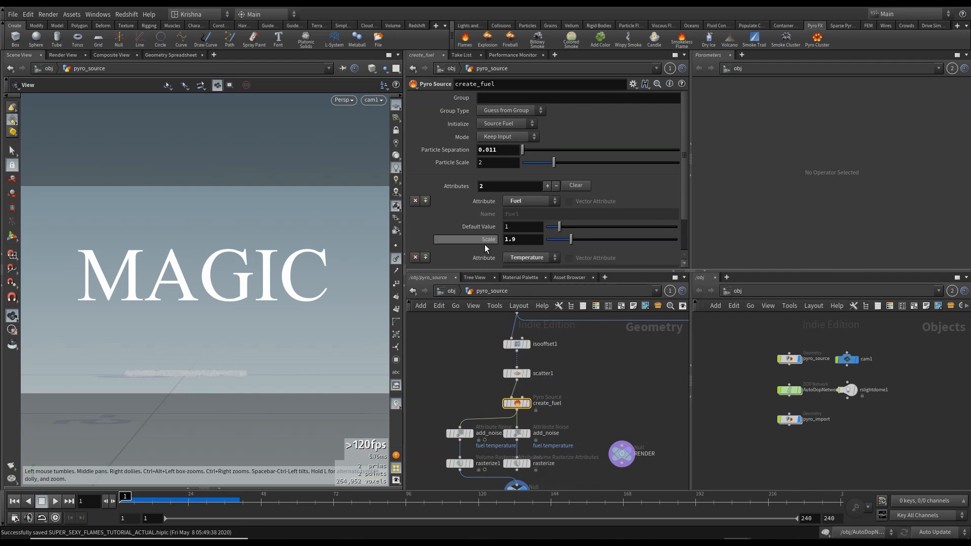
click(493, 163)
text(1)
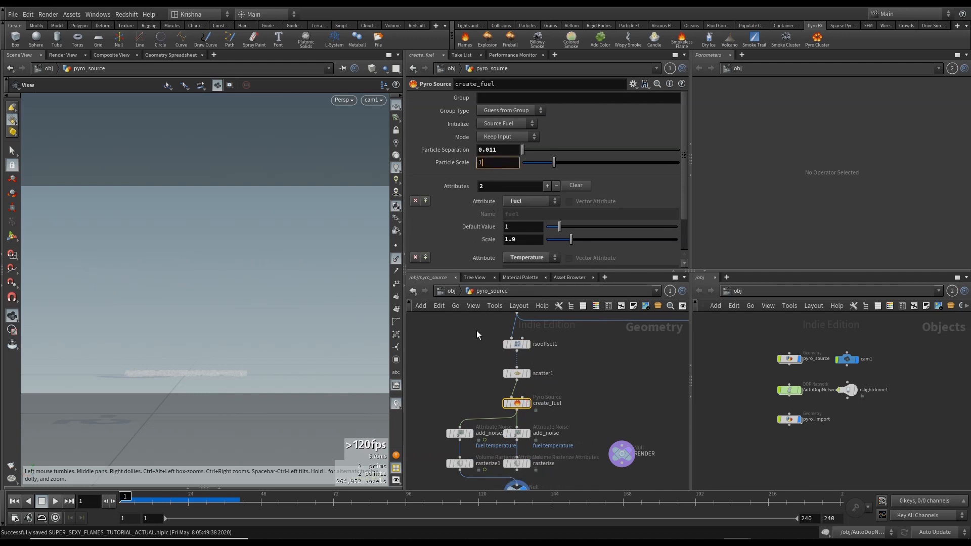
key(Return)
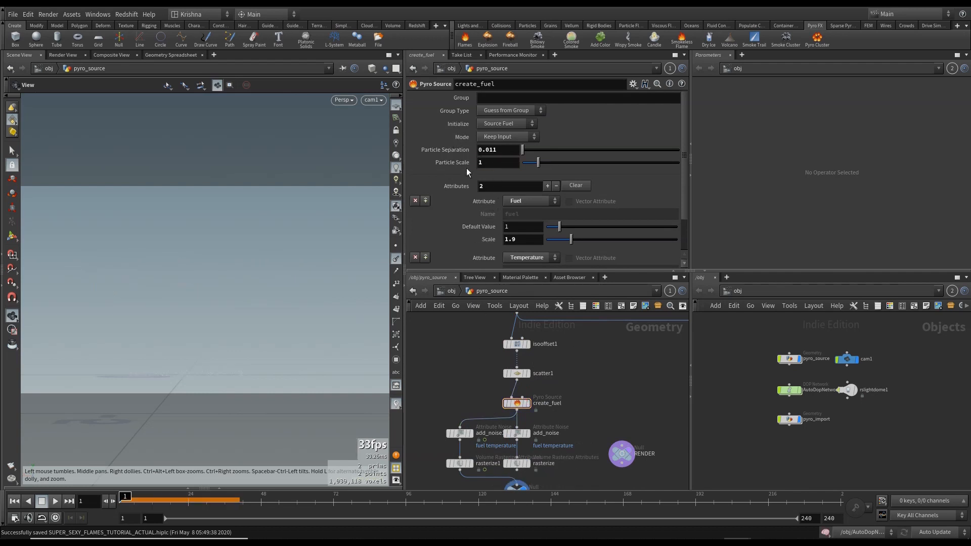
- Go back to the object level and launch a flipbook render of the simulation
key(u)
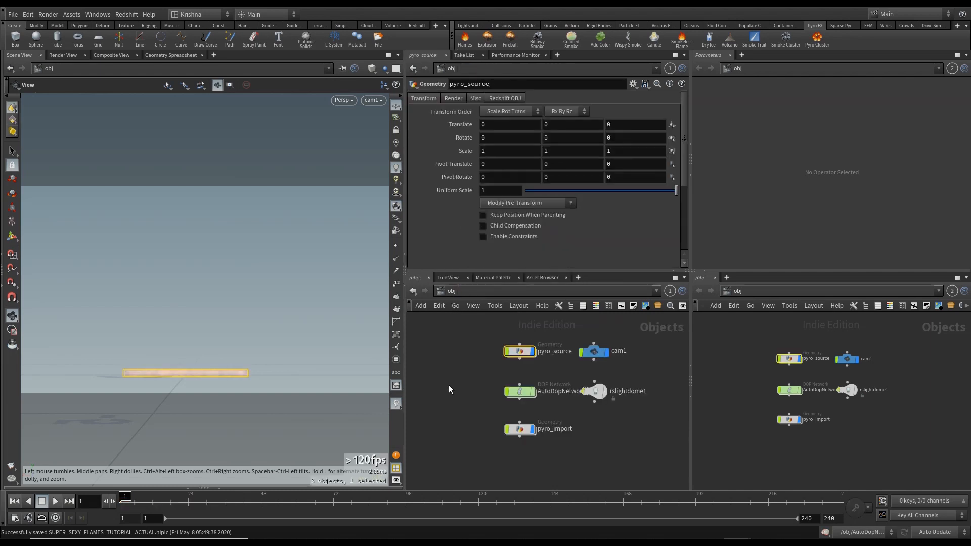
click(449, 390)
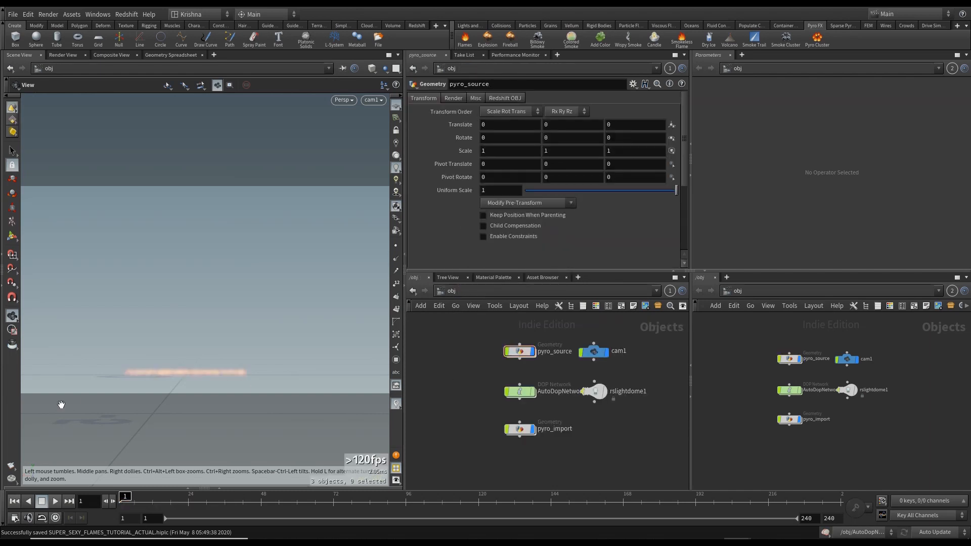
click(12, 467)
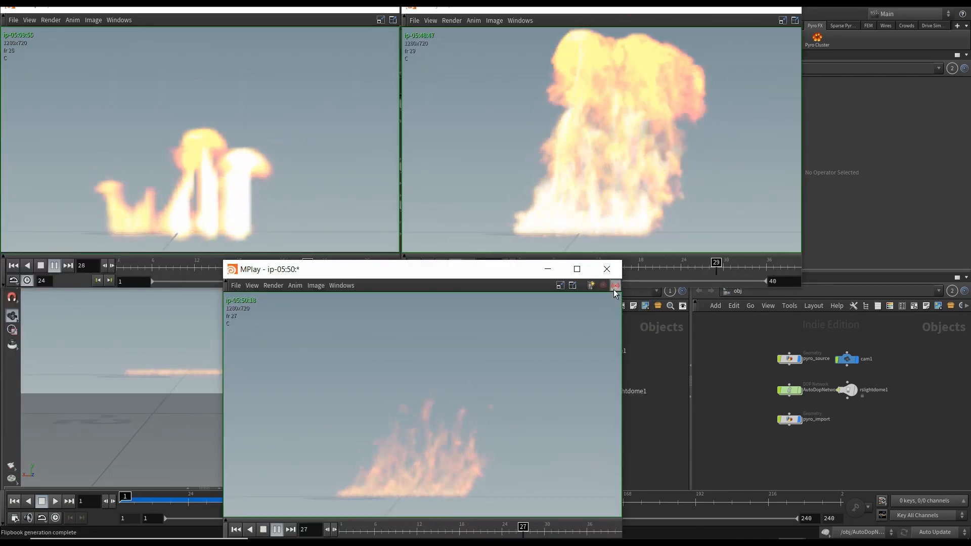
- Arrange the flipbook windows and scrub their timelines to compare the new simulation with earlier versions
click(615, 288)
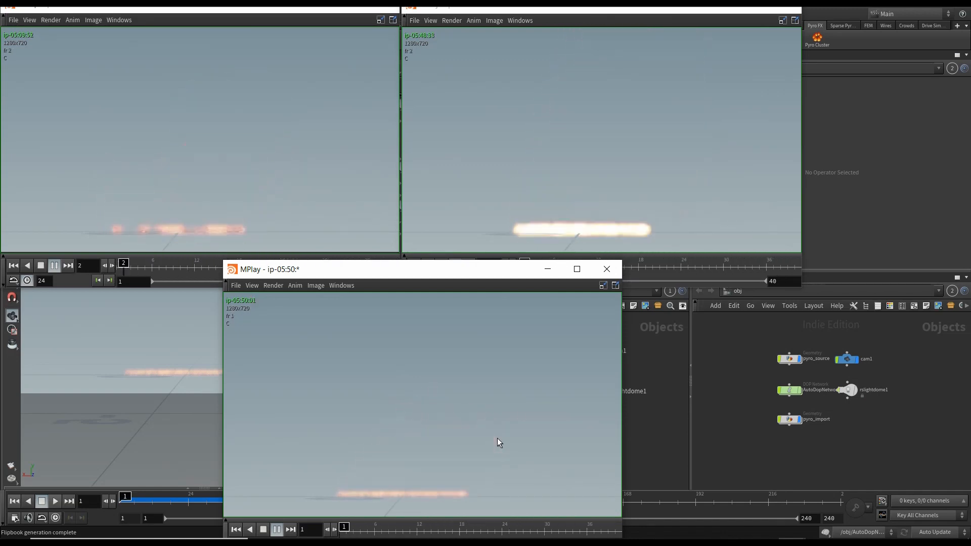
click(191, 155)
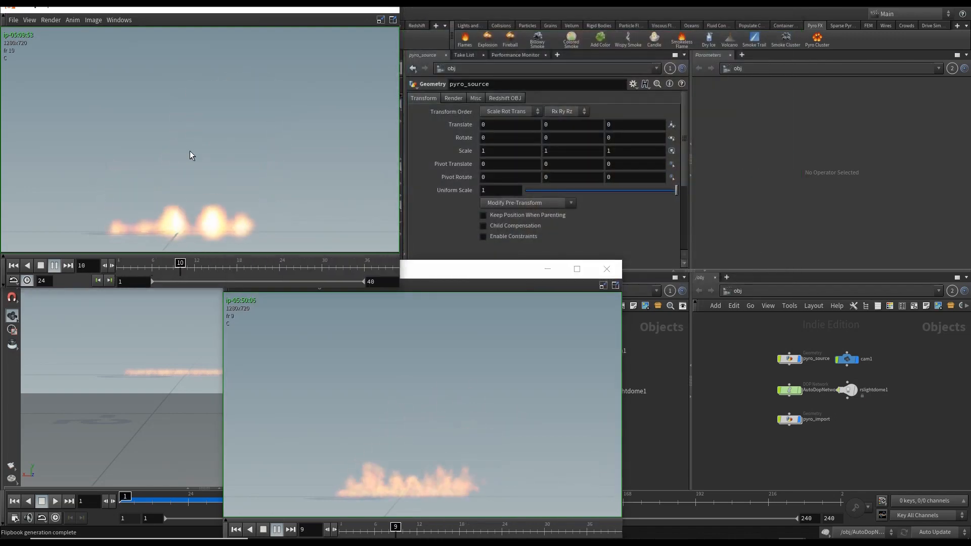
drag(458, 269, 588, 19)
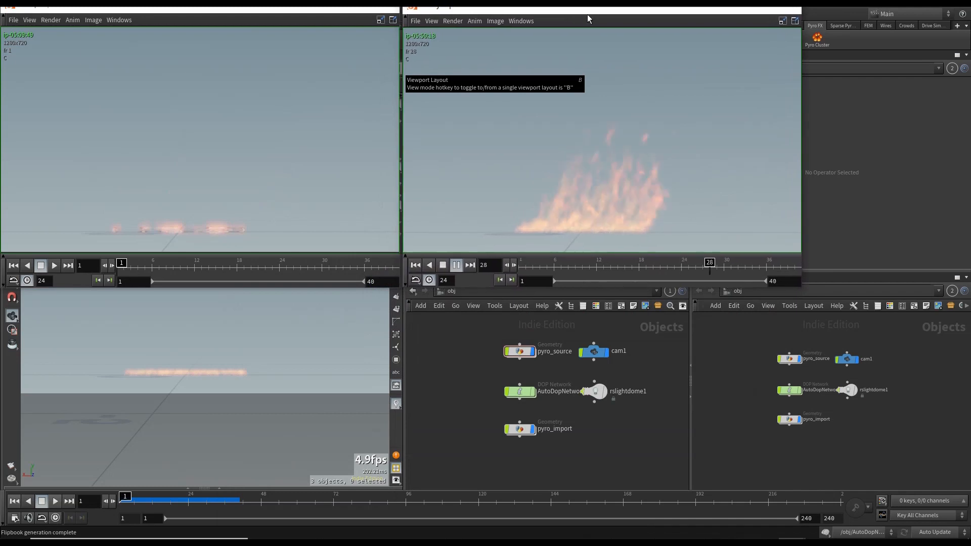
click(443, 265)
click(415, 265)
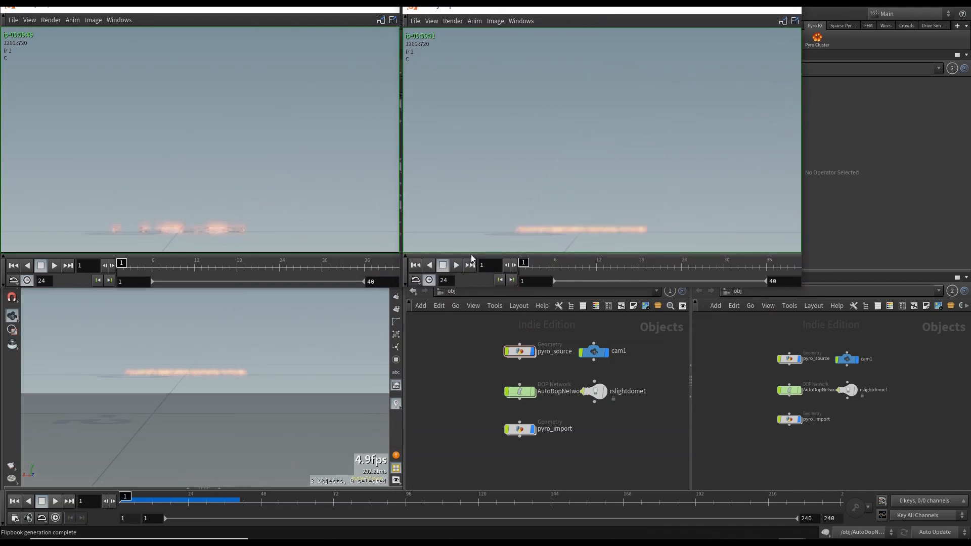
drag(661, 261, 726, 263)
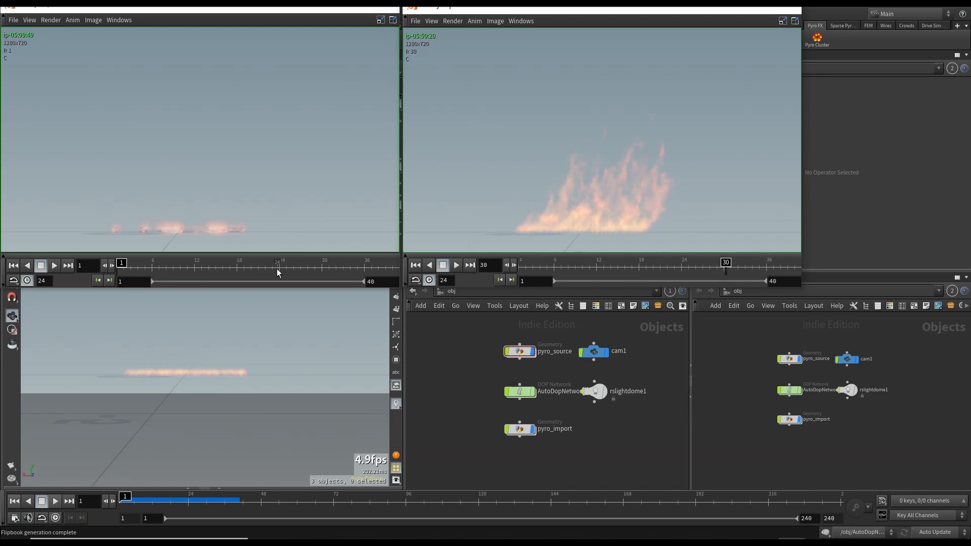
drag(277, 268, 321, 270)
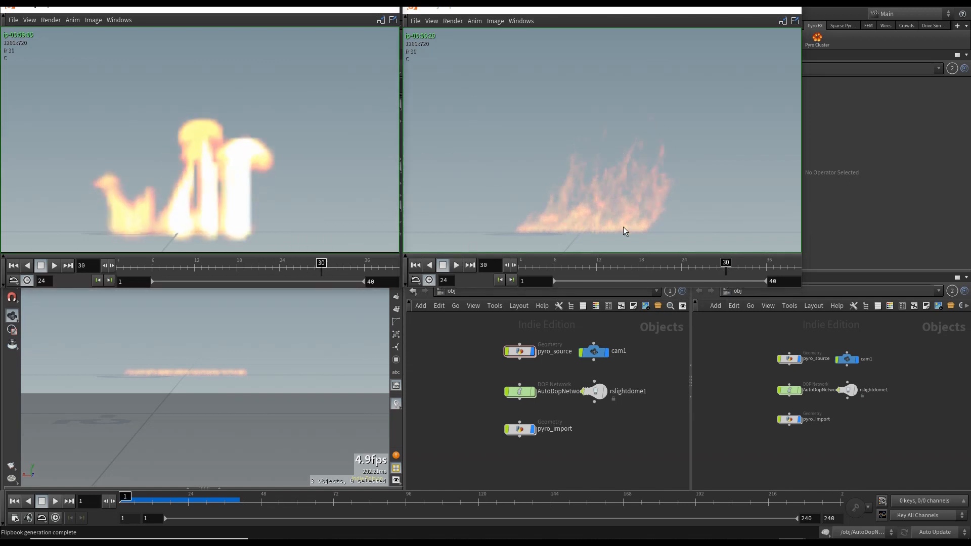
- Open the shop network and examine the rs_volume1 shader's scatter, absorption and emission ramp settings
click(448, 377)
click(451, 291)
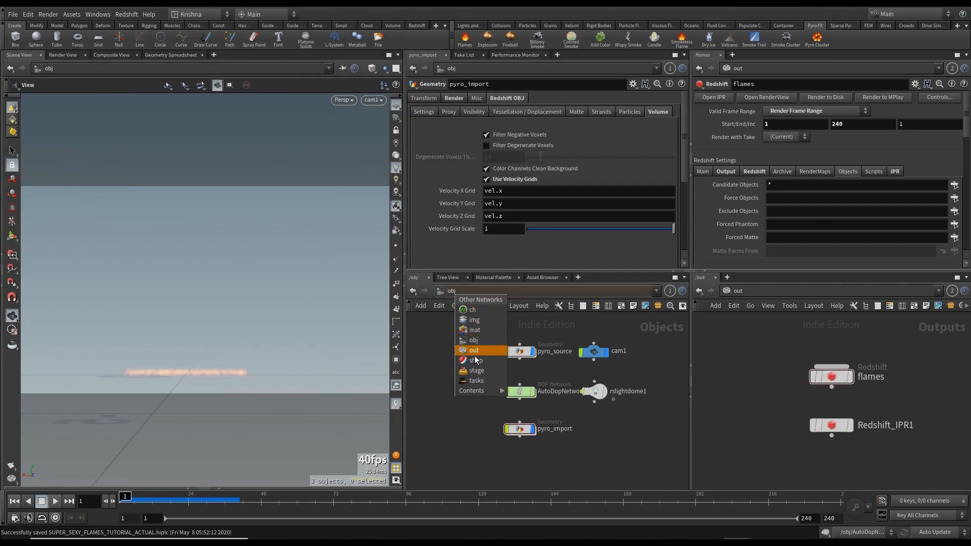
click(475, 360)
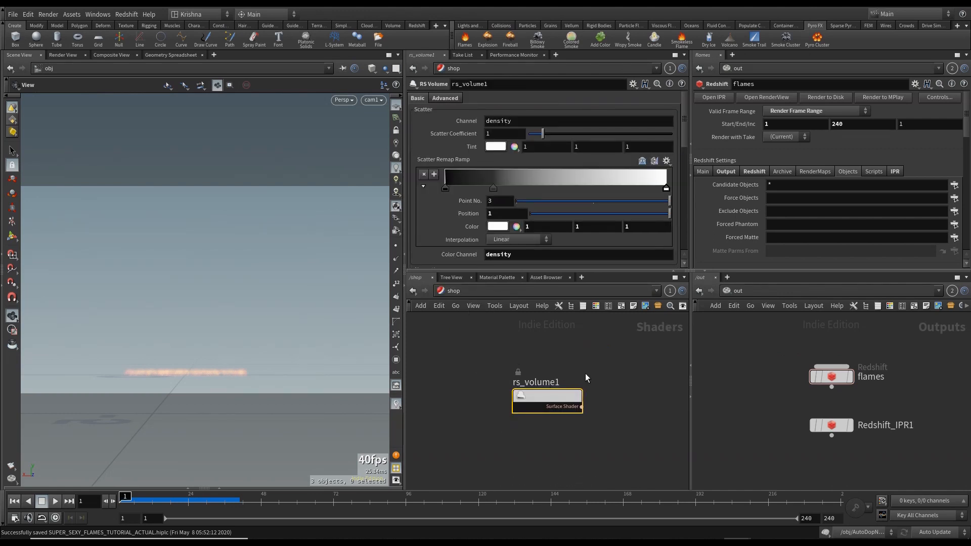
scroll(478, 223, down, 8)
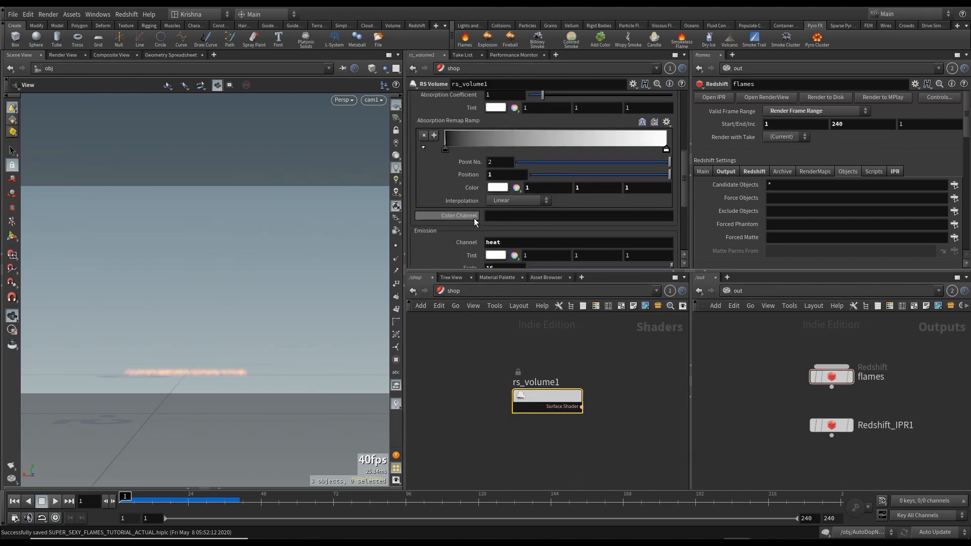
scroll(476, 221, down, 3)
scroll(474, 190, up, 6)
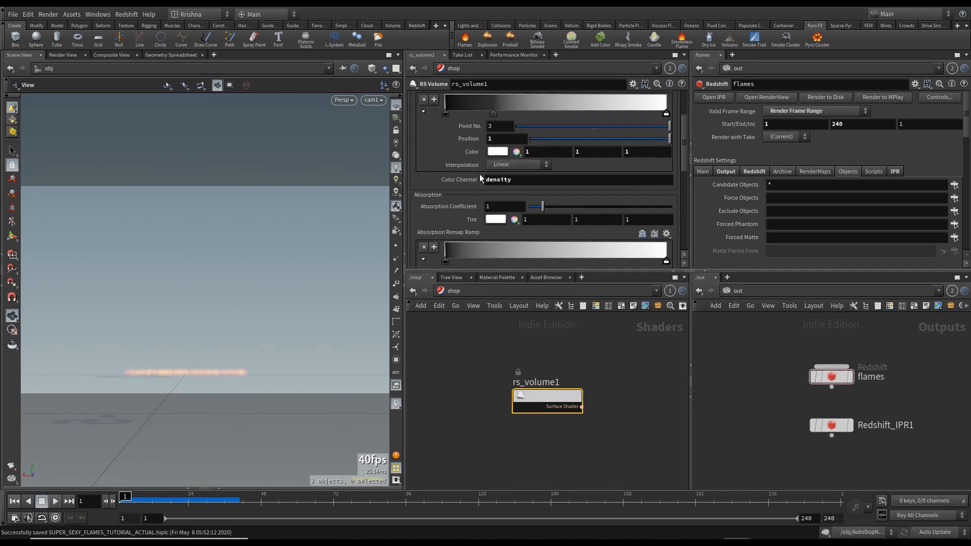
scroll(480, 174, up, 3)
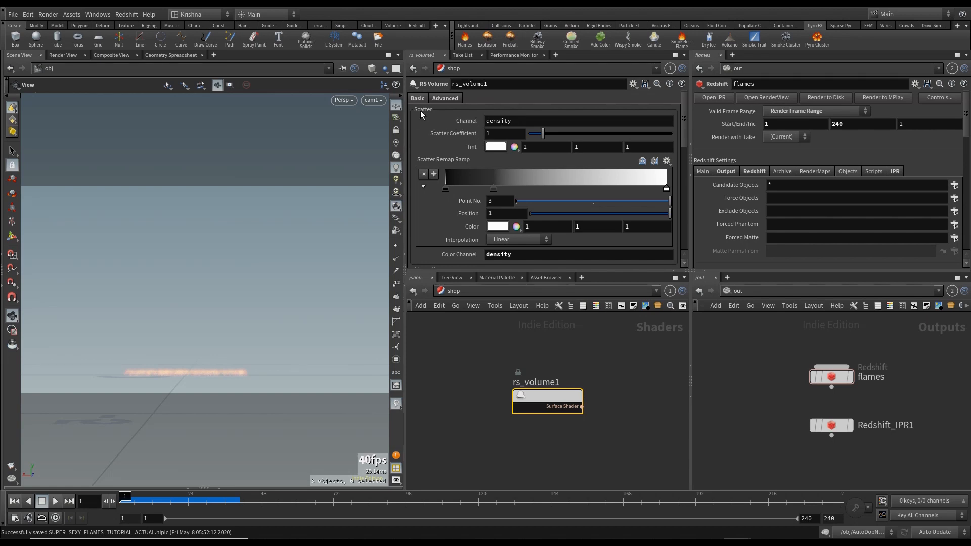
scroll(444, 168, down, 2)
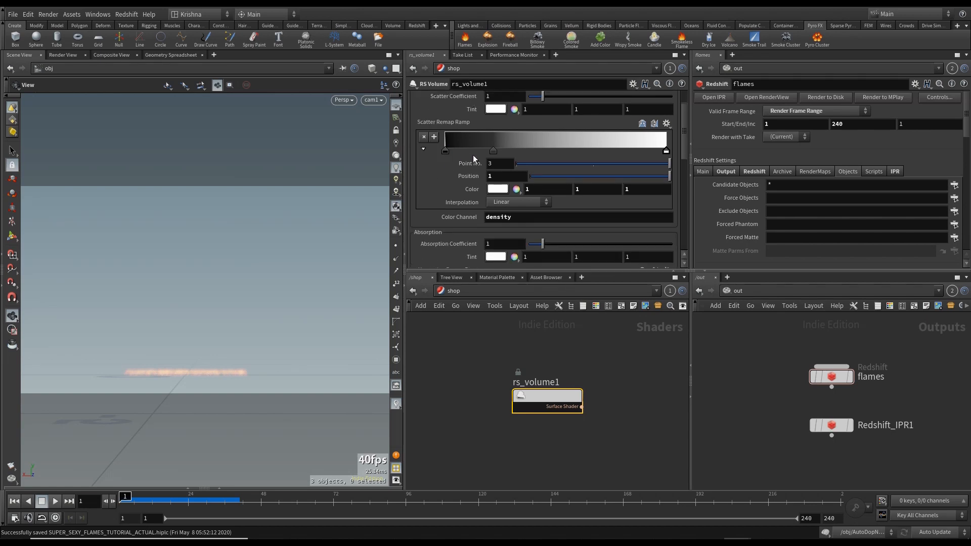
click(495, 151)
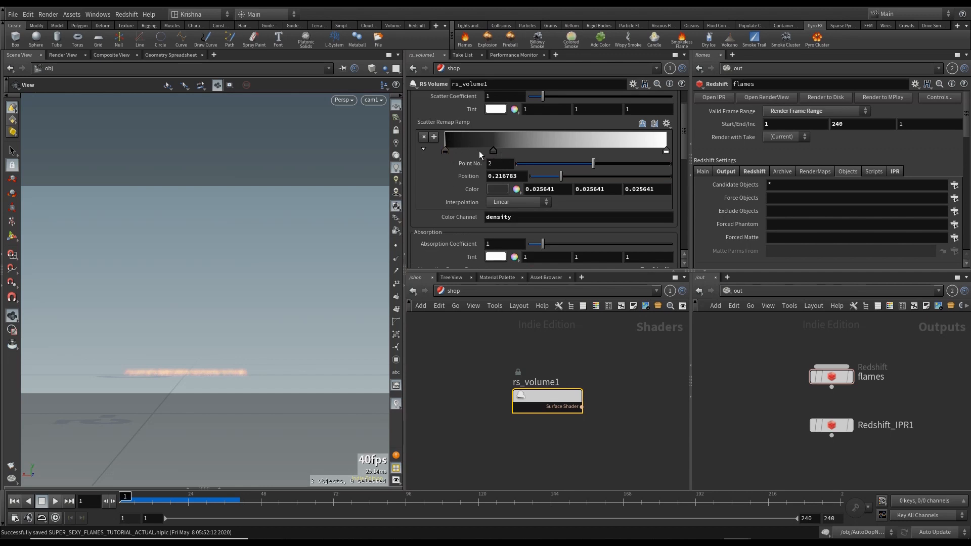
scroll(484, 184, down, 1)
scroll(484, 185, down, 1)
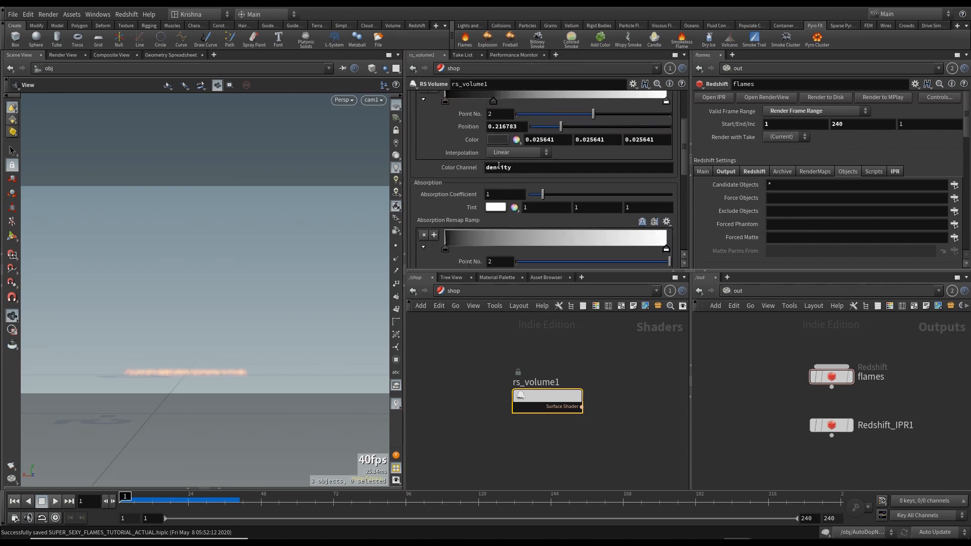
scroll(485, 176, down, 5)
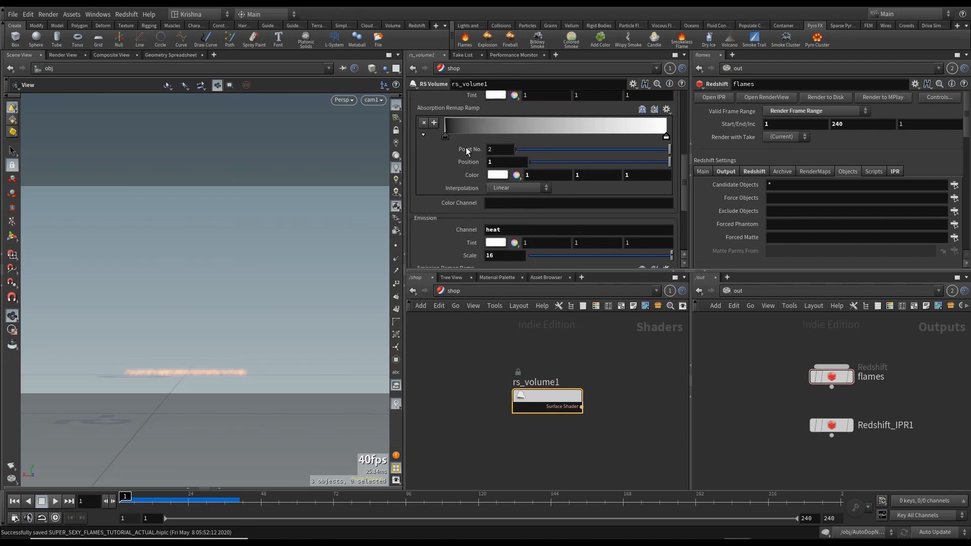
scroll(466, 189, up, 2)
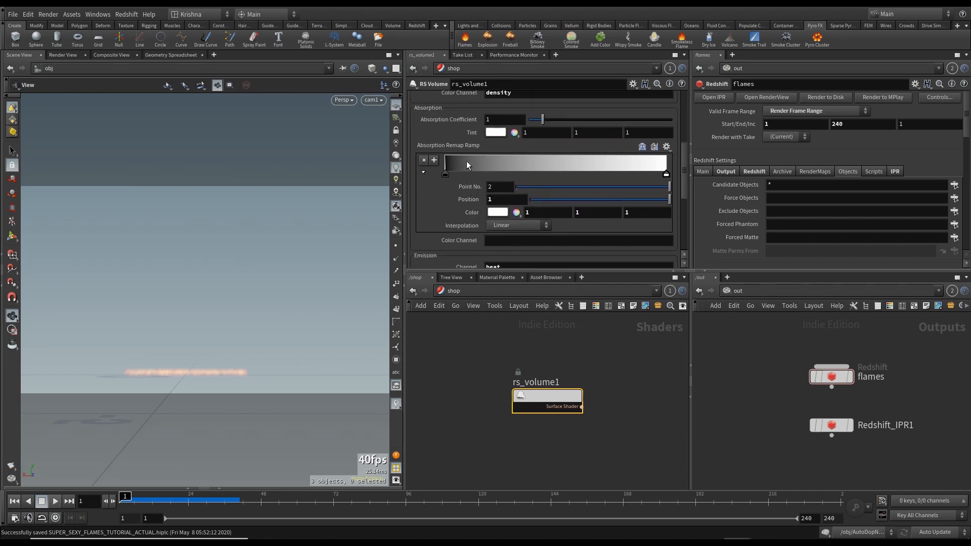
scroll(461, 175, down, 4)
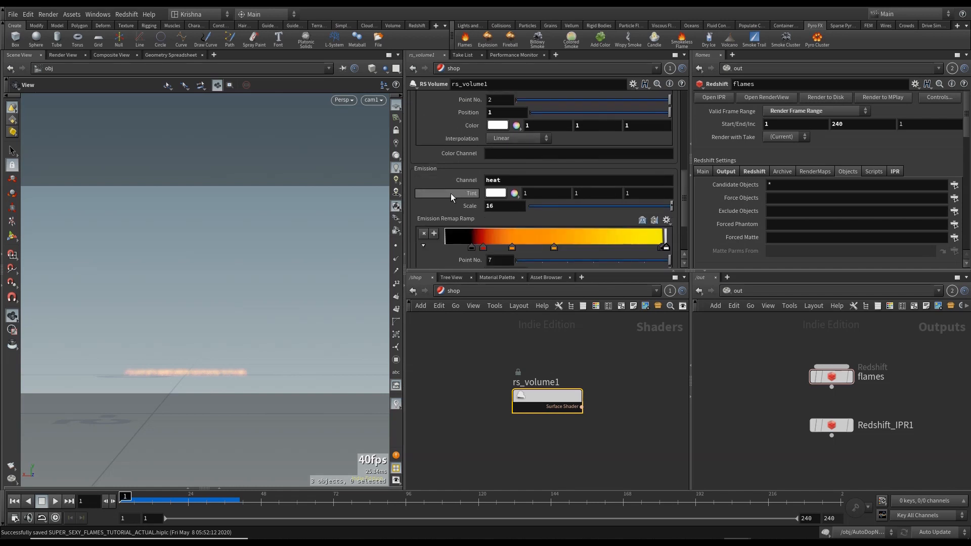
scroll(438, 183, down, 1)
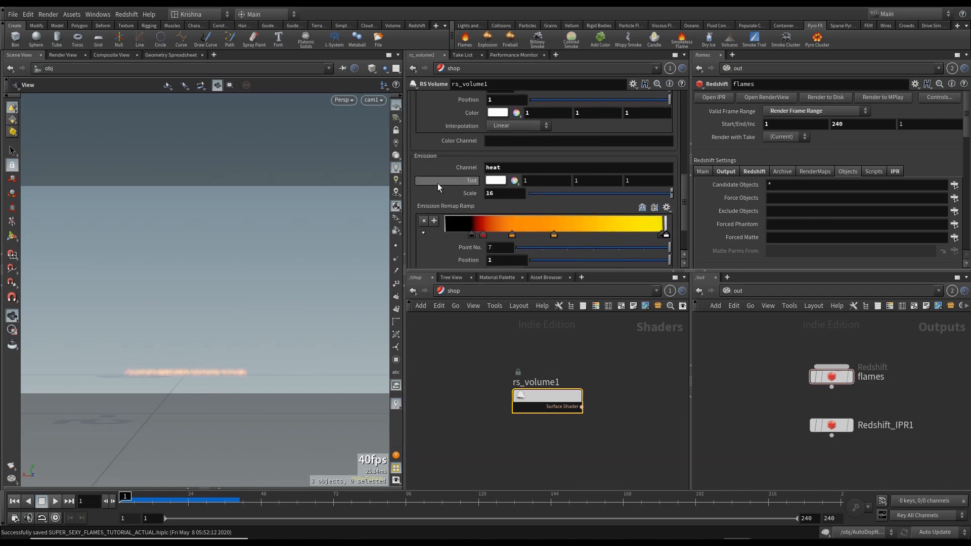
- Delete the extra end key from the rs_volume1 shader's Emission Remap Ramp
scroll(438, 183, down, 2)
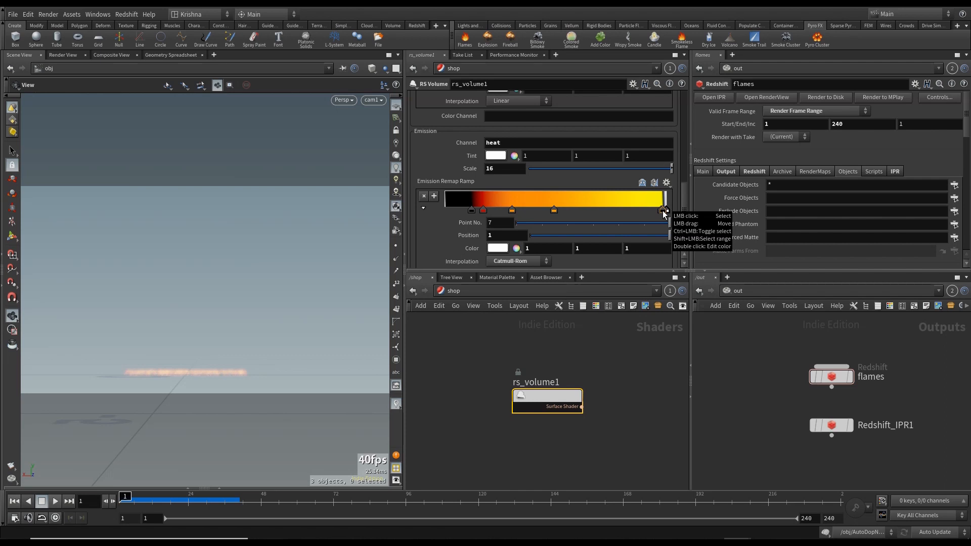
drag(663, 211, 614, 211)
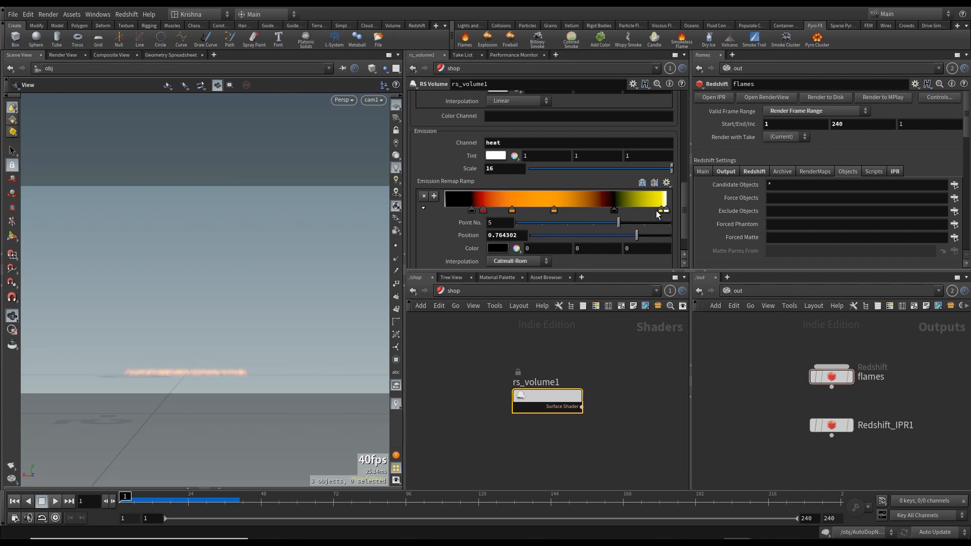
key(Delete)
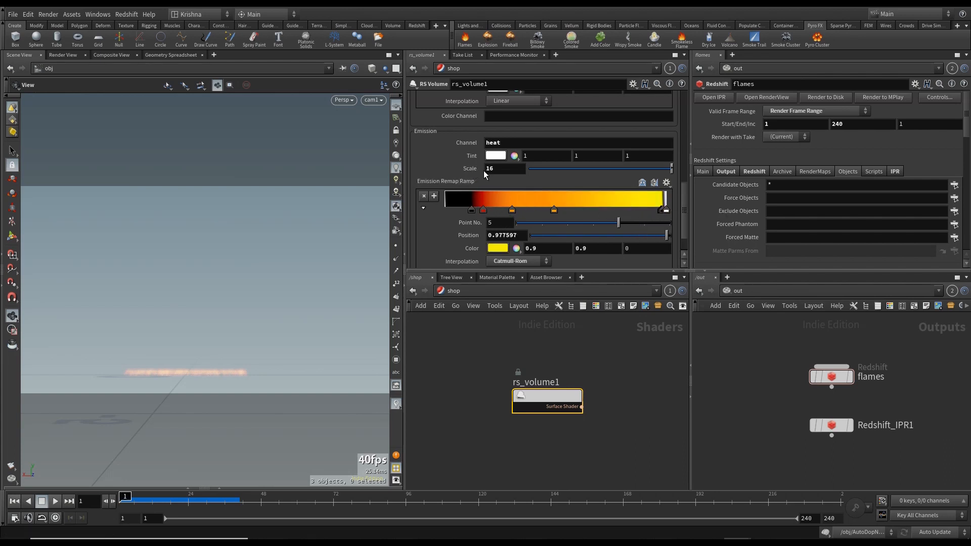
- Review the rs_volume1 shader's emission, absorption and advanced density and emission remap range settings
scroll(467, 169, down, 2)
scroll(463, 173, up, 1)
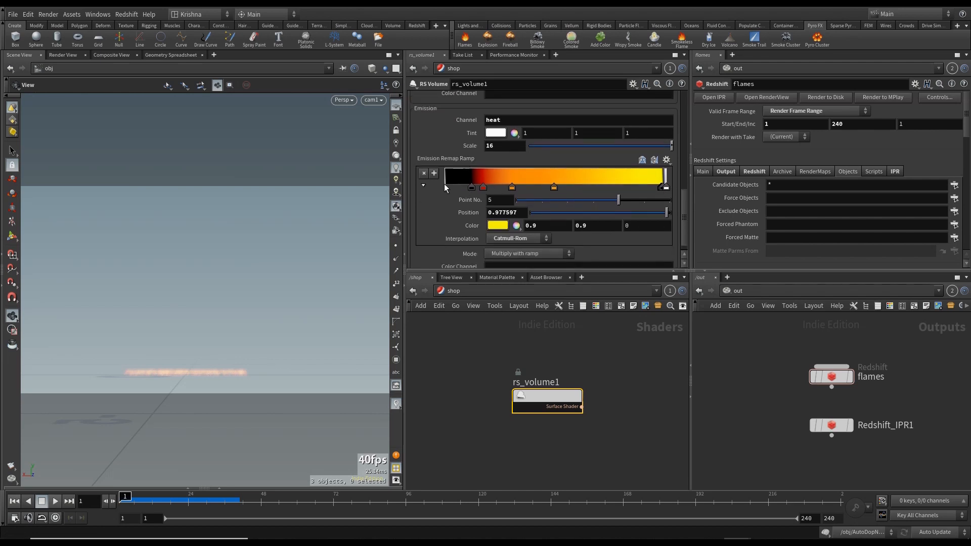
scroll(445, 184, down, 1)
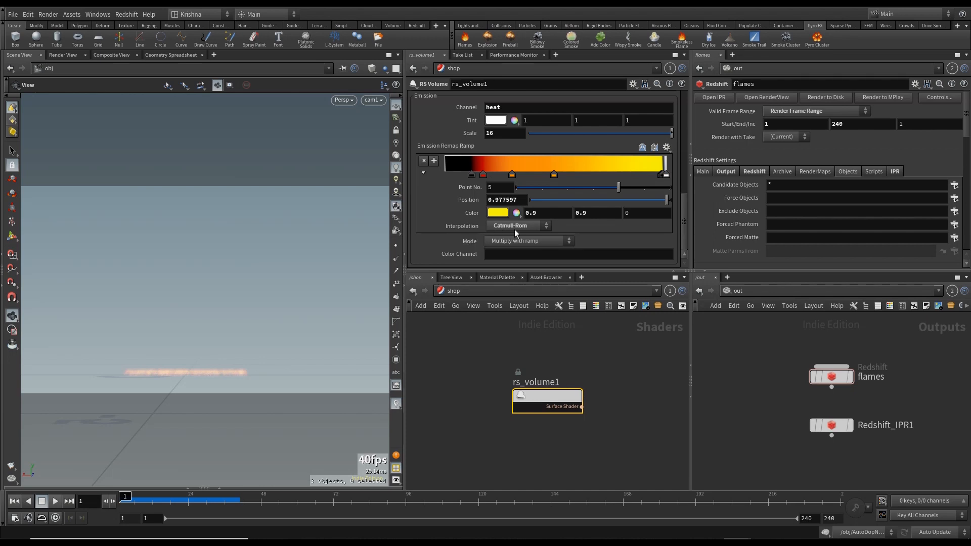
scroll(477, 223, up, 15)
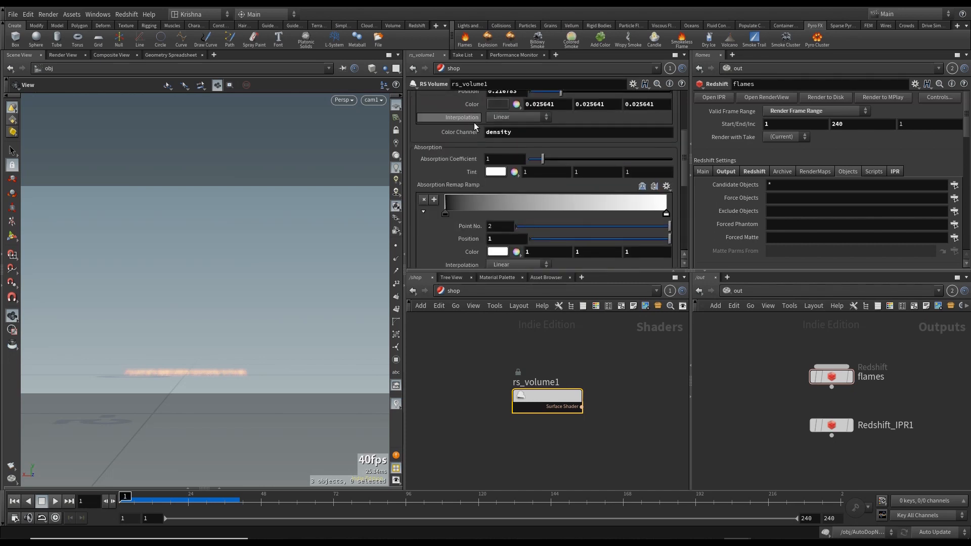
scroll(471, 126, down, 15)
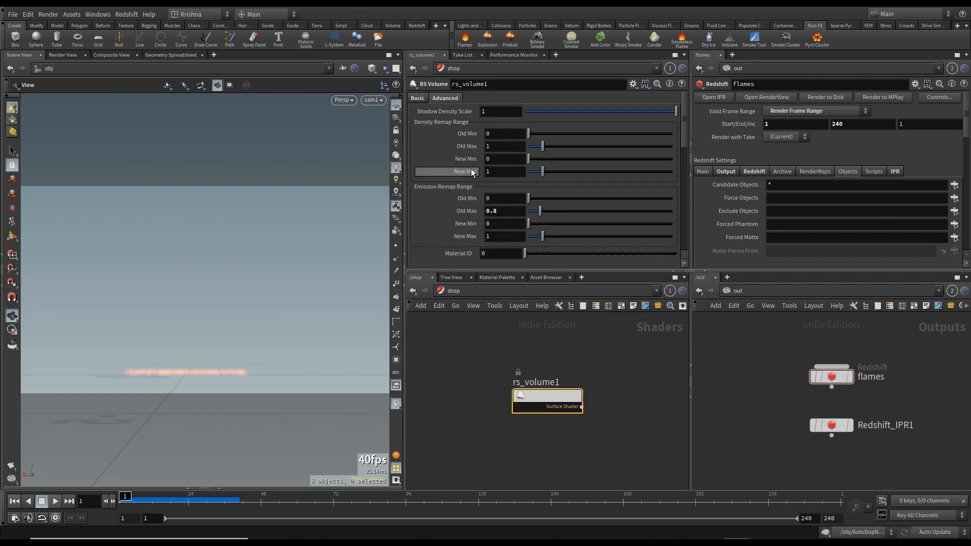
scroll(450, 160, up, 1)
scroll(448, 167, down, 2)
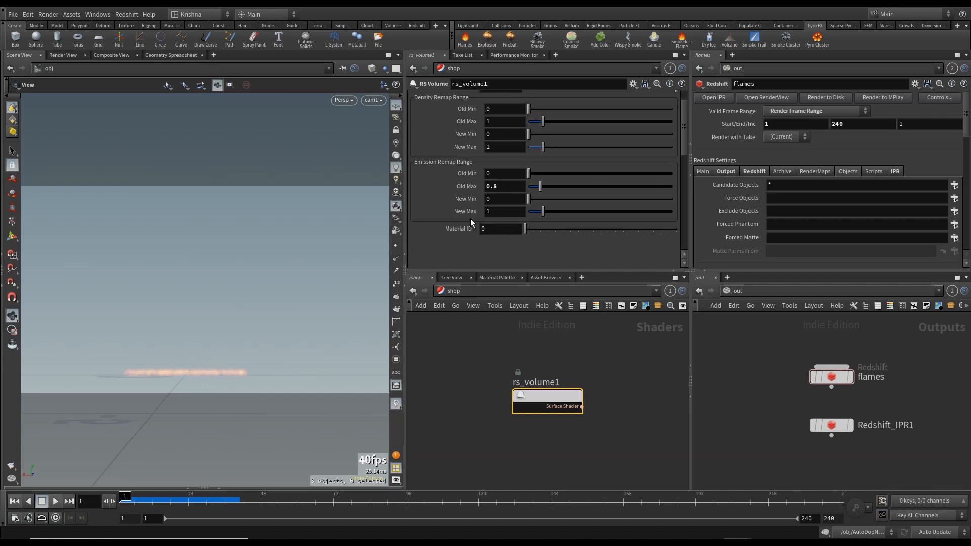
- Select the flames Redshift ROP and remove the diffuse AOV from its output AOV list
click(458, 291)
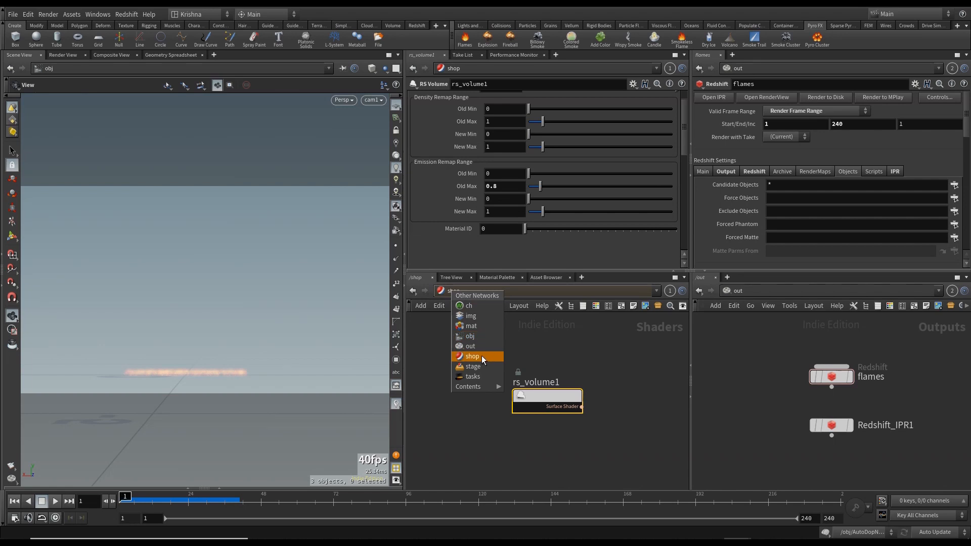
drag(755, 351, 833, 385)
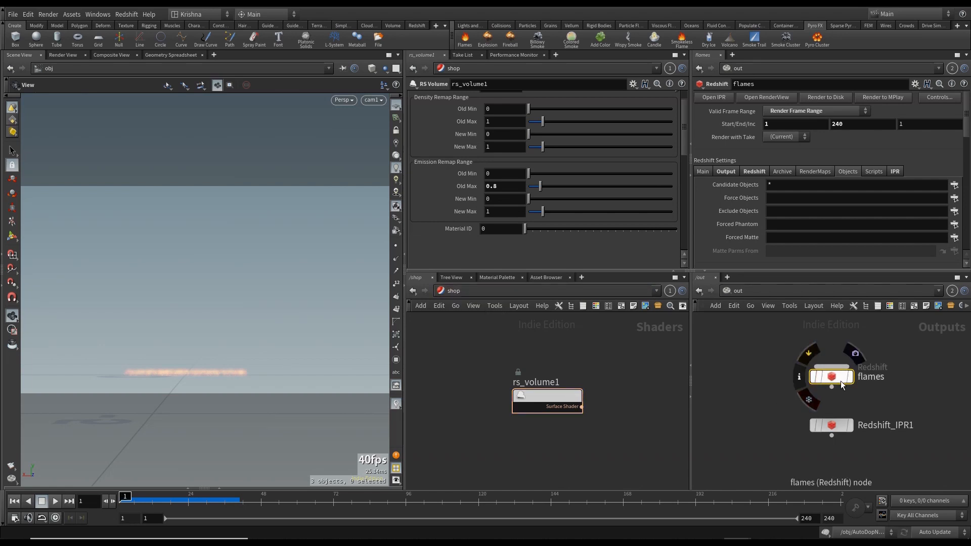
click(725, 173)
scroll(733, 204, down, 5)
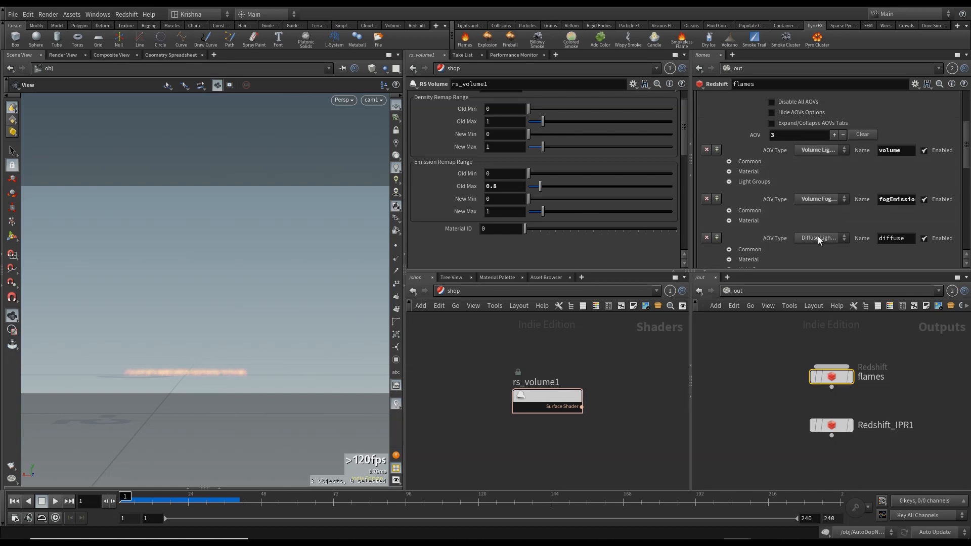
click(706, 237)
- In the flames ROP's global illumination settings, set Num GI Bounces to 3
scroll(792, 236, up, 4)
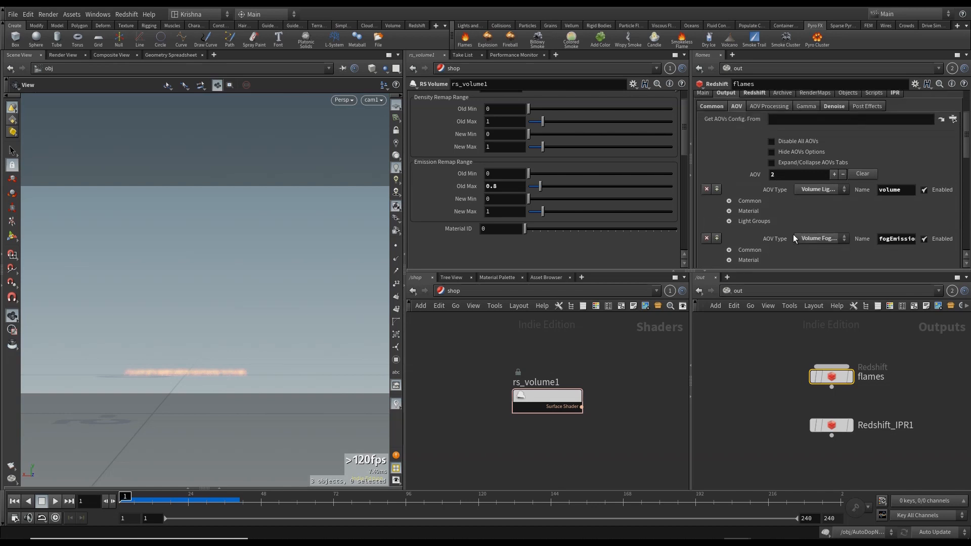
scroll(793, 234, up, 1)
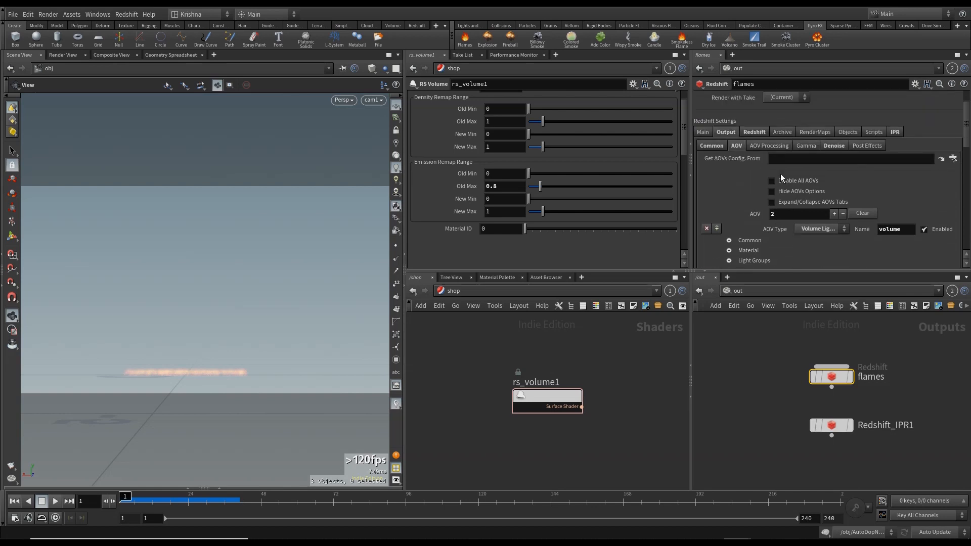
click(712, 144)
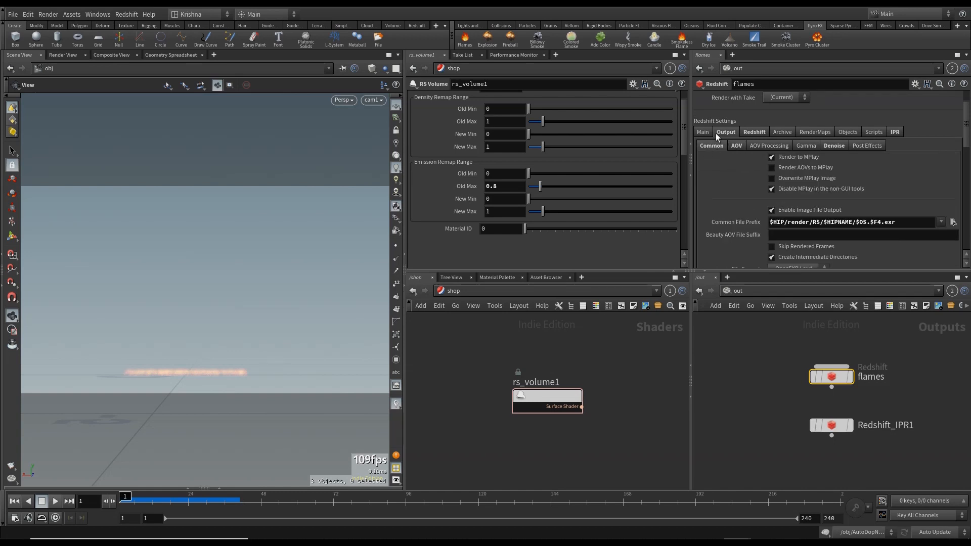
click(755, 130)
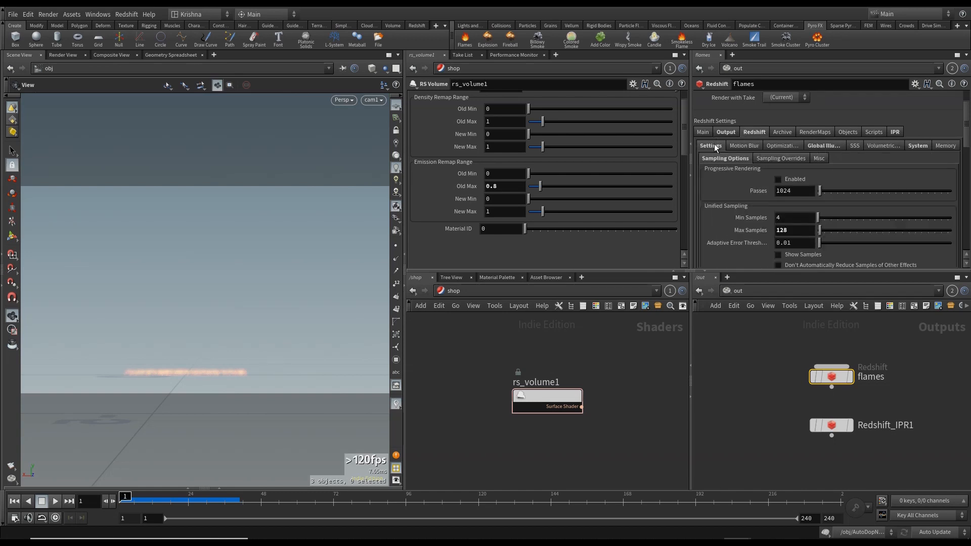
scroll(747, 202, down, 1)
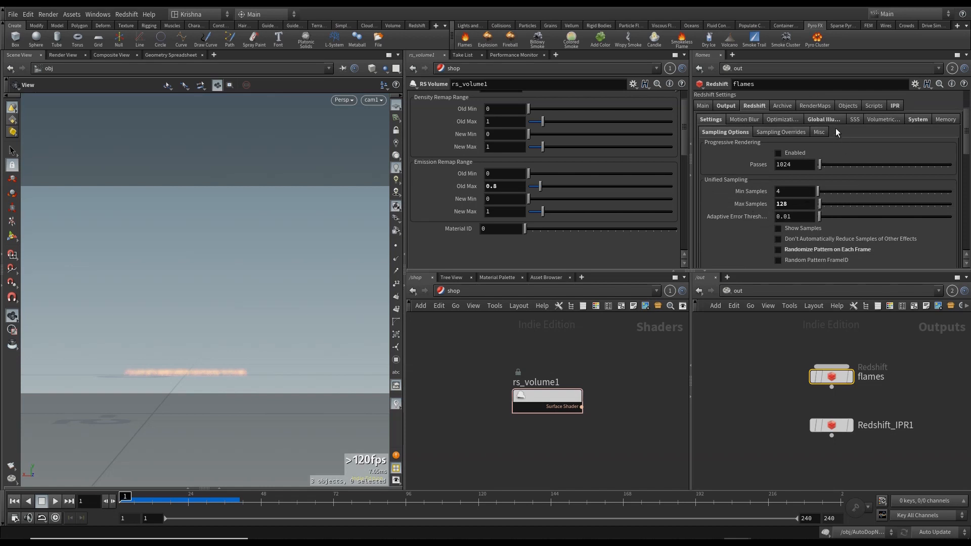
click(827, 120)
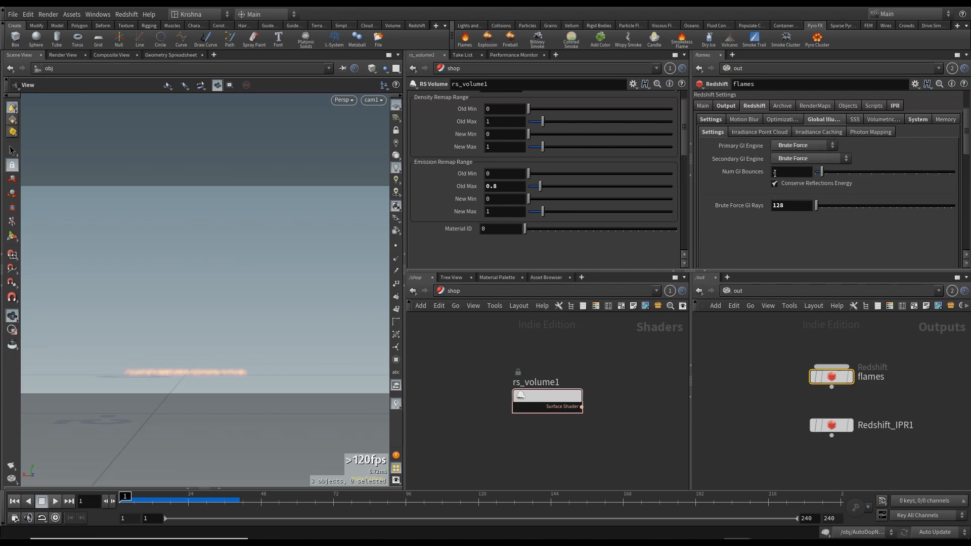
text(3)
key(Return)
- Browse the flames ROP's System, IPR, Main and Output settings
click(913, 119)
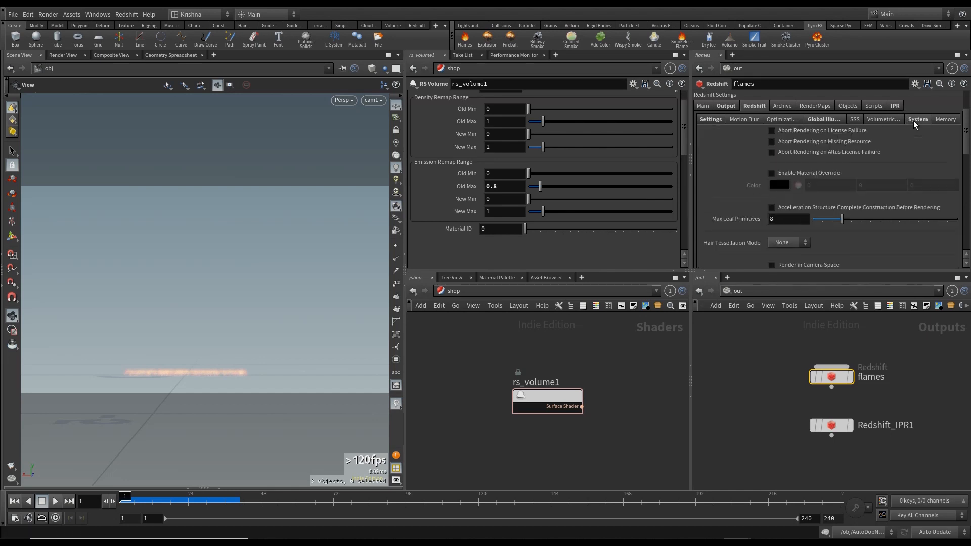
scroll(734, 190, down, 5)
scroll(745, 196, down, 2)
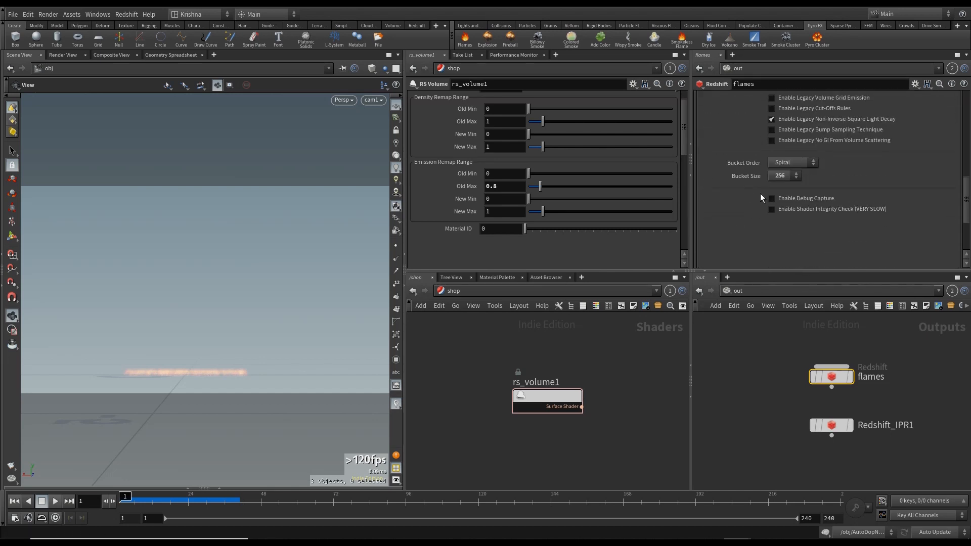
scroll(836, 185, up, 8)
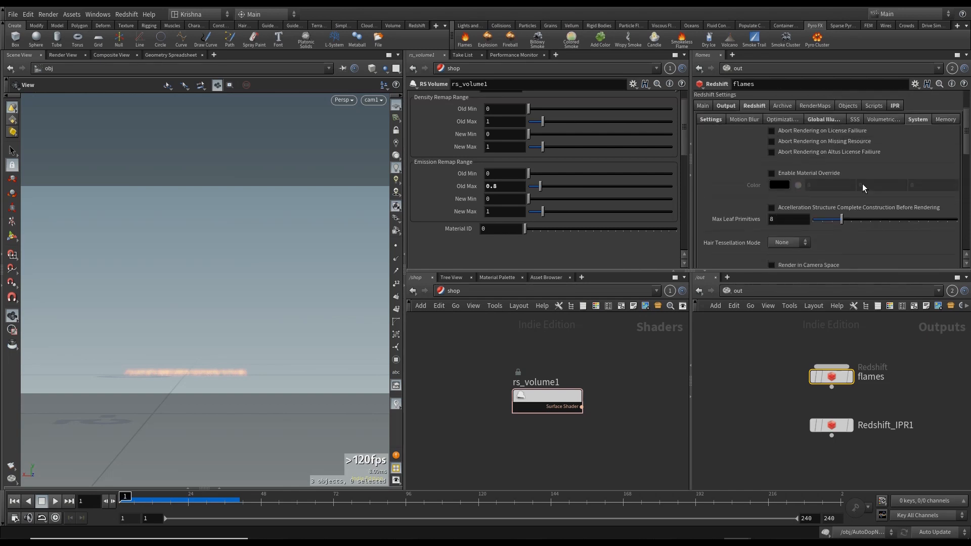
click(895, 158)
scroll(752, 181, down, 5)
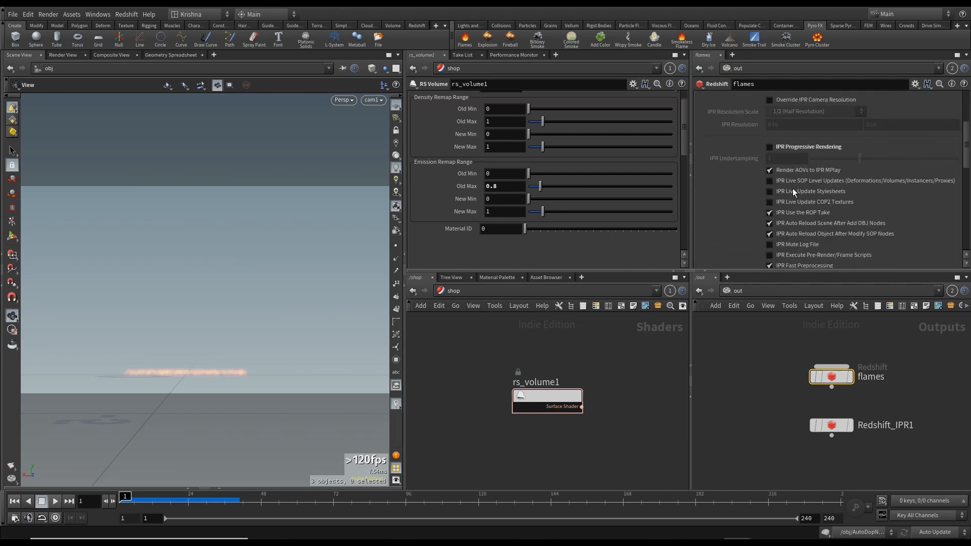
scroll(840, 194, up, 4)
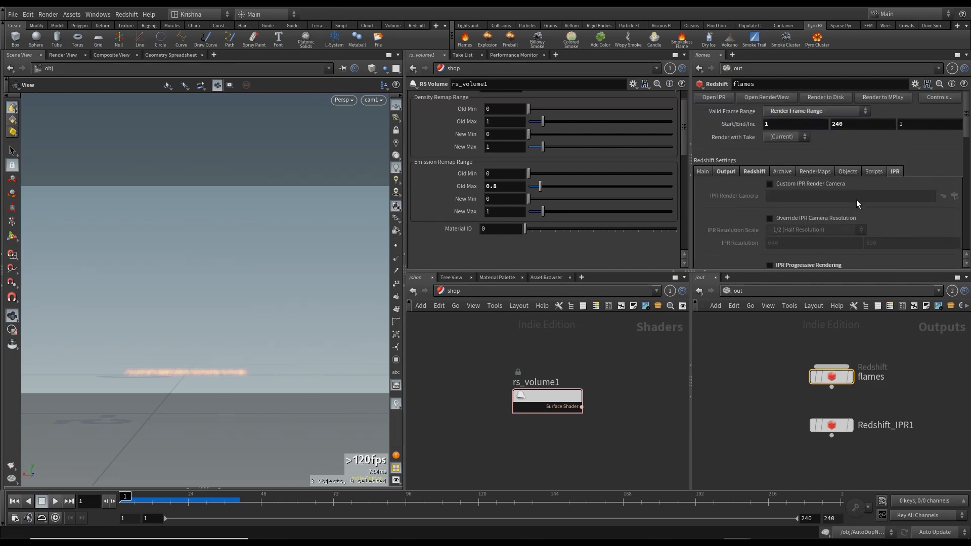
click(708, 173)
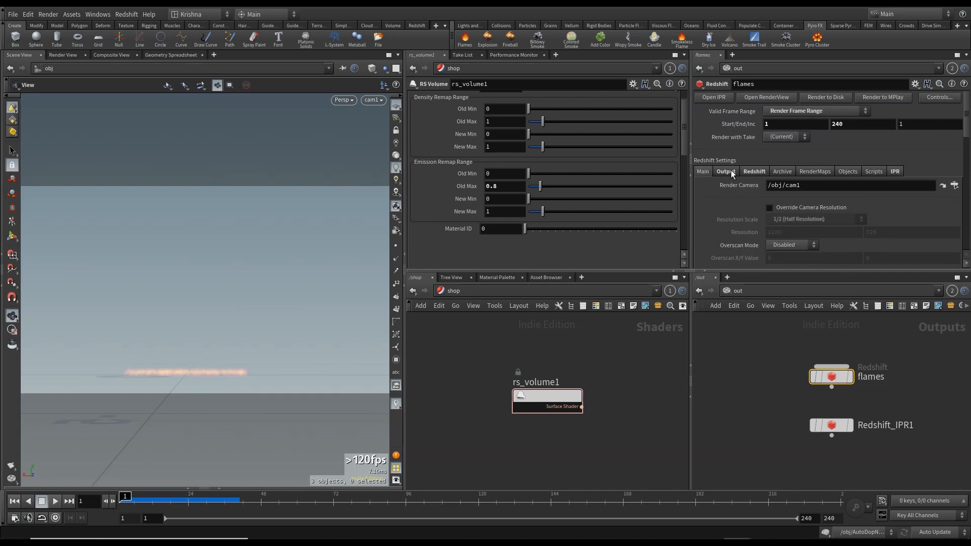
click(727, 172)
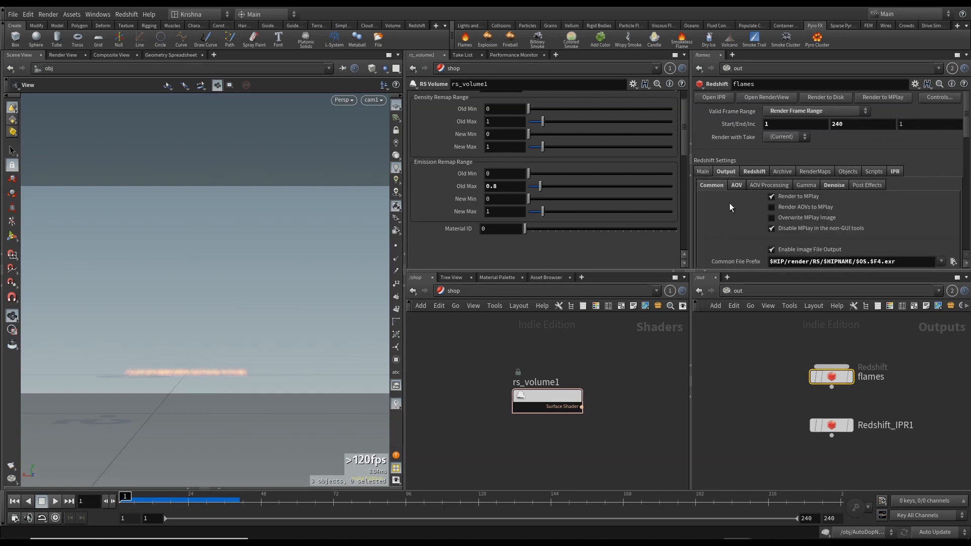
click(703, 171)
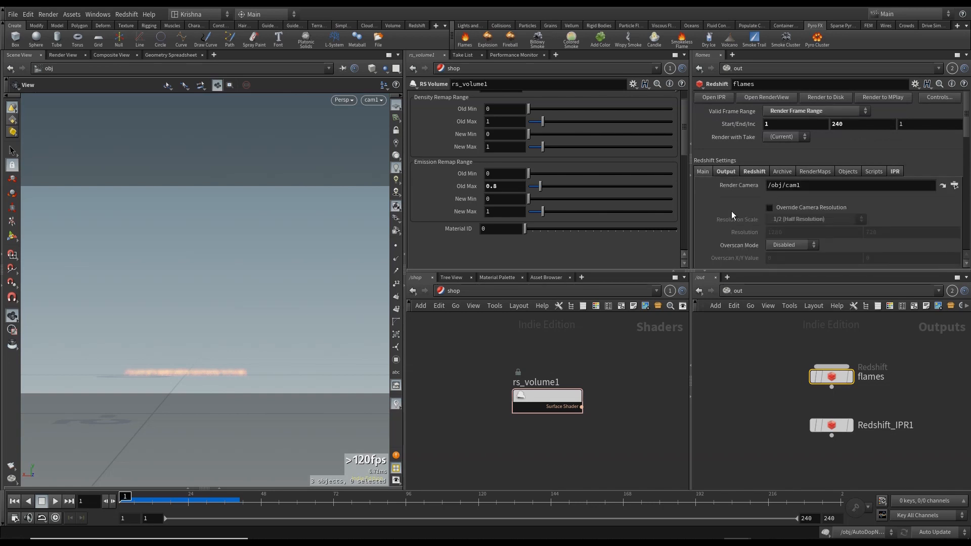
- Set the flames ROP's Valid Frame Range to Render Current Frame and move the timeline to frame 38
click(809, 110)
click(804, 122)
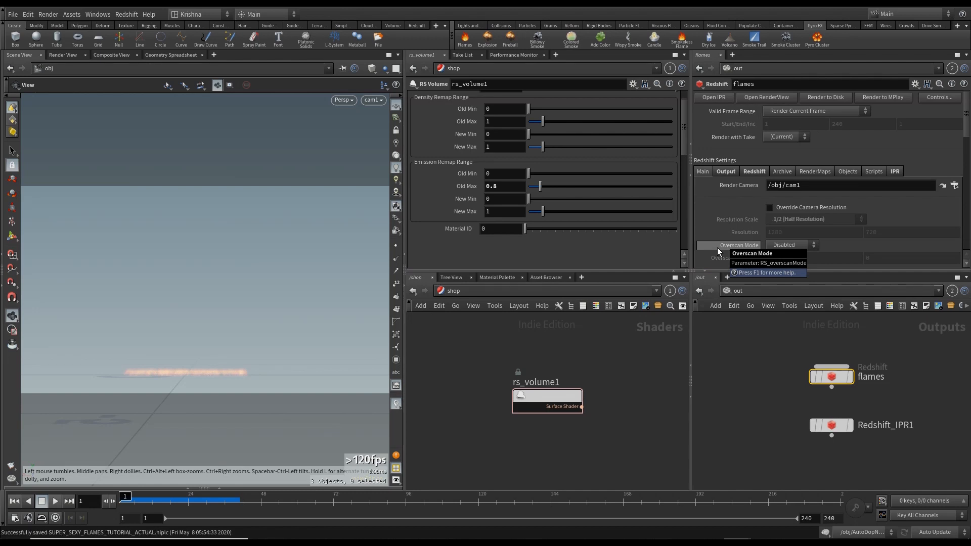
click(231, 502)
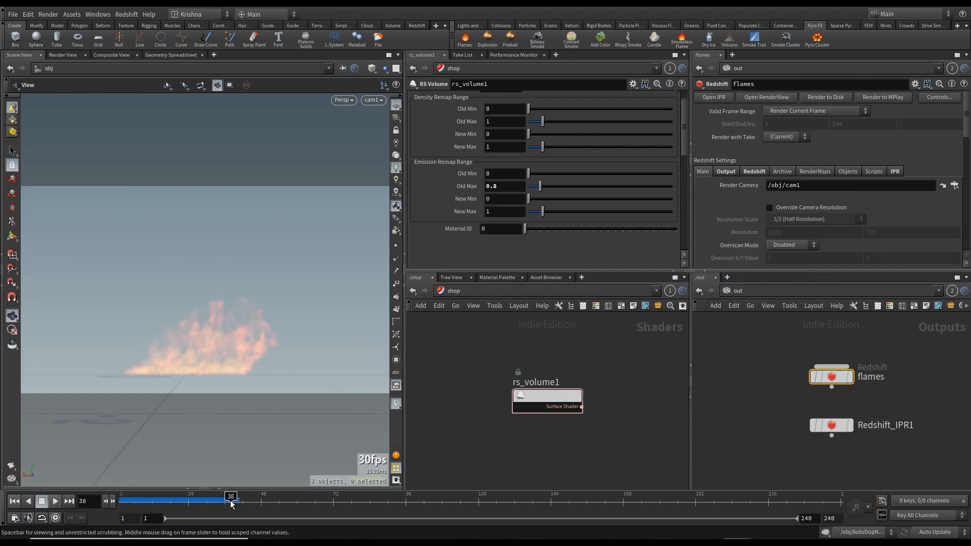
click(418, 26)
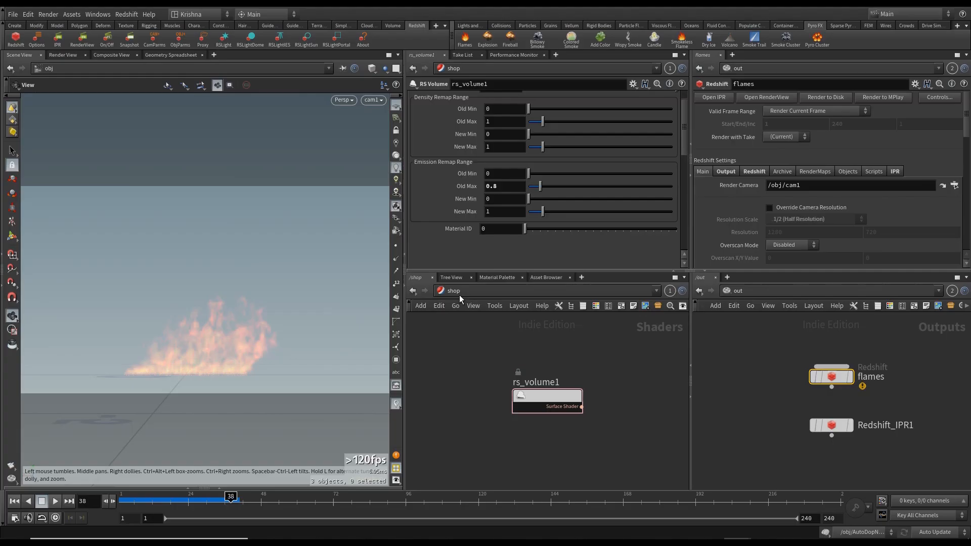
- Inspect the flames ROP's info, then set its Denoise Engine to None
click(802, 378)
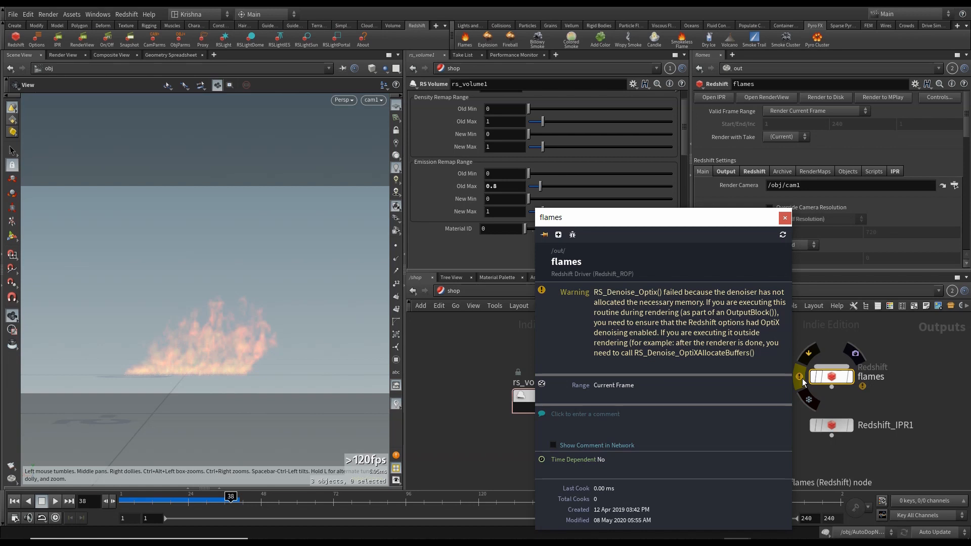
click(754, 174)
click(725, 171)
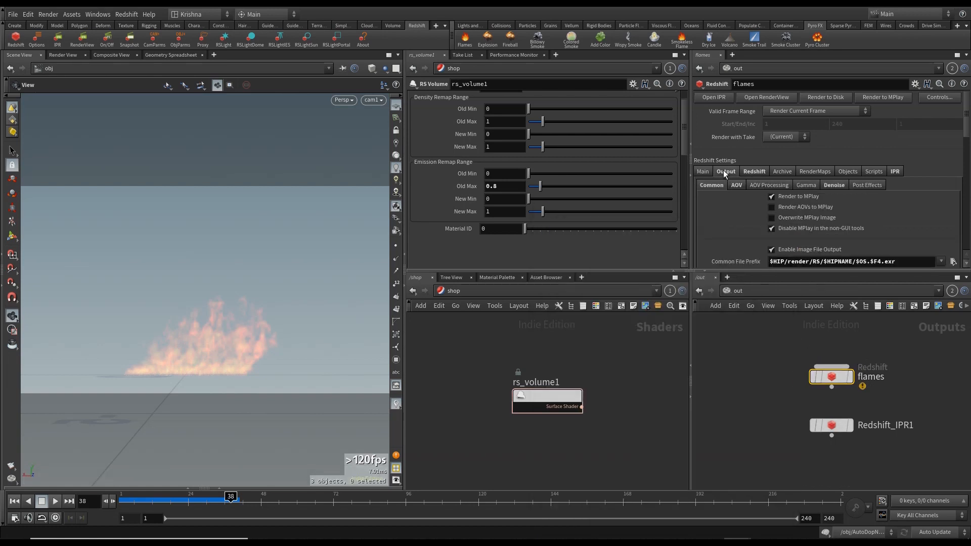
click(833, 186)
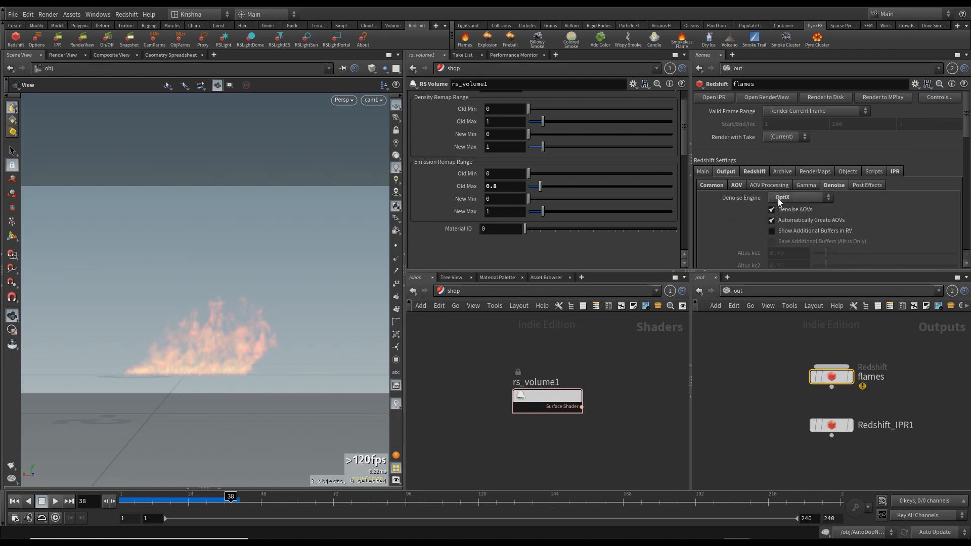
click(778, 198)
click(780, 208)
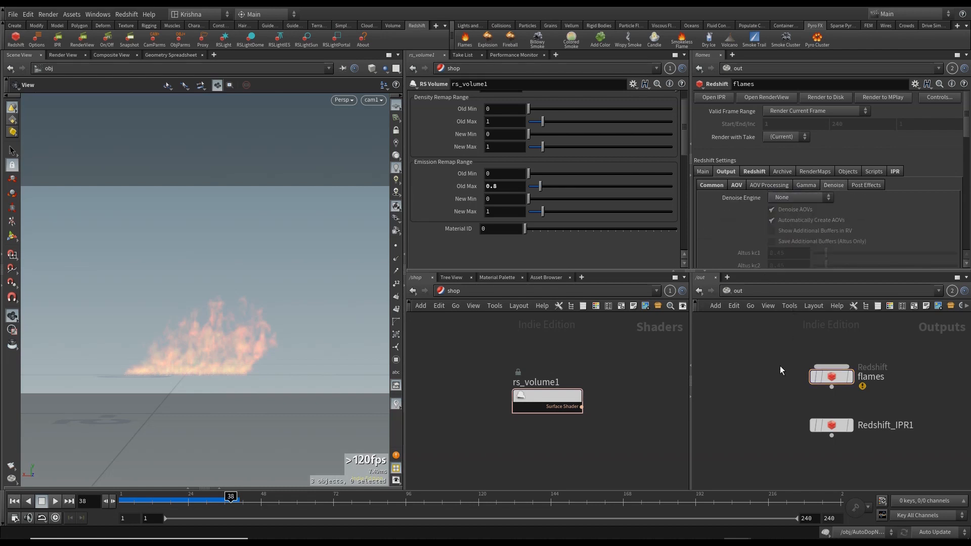
- Save the scene and switch the network view to the obj level
key(ctrl+s)
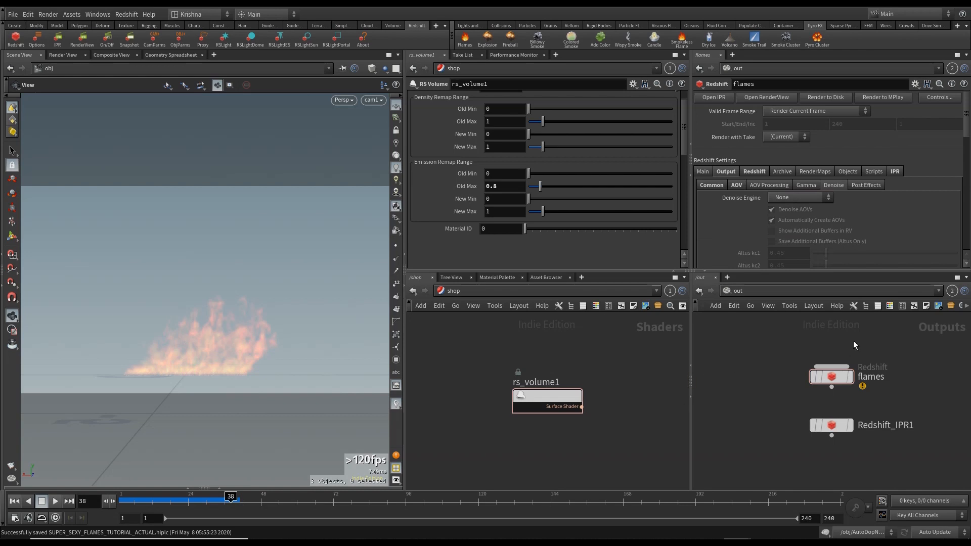
click(448, 303)
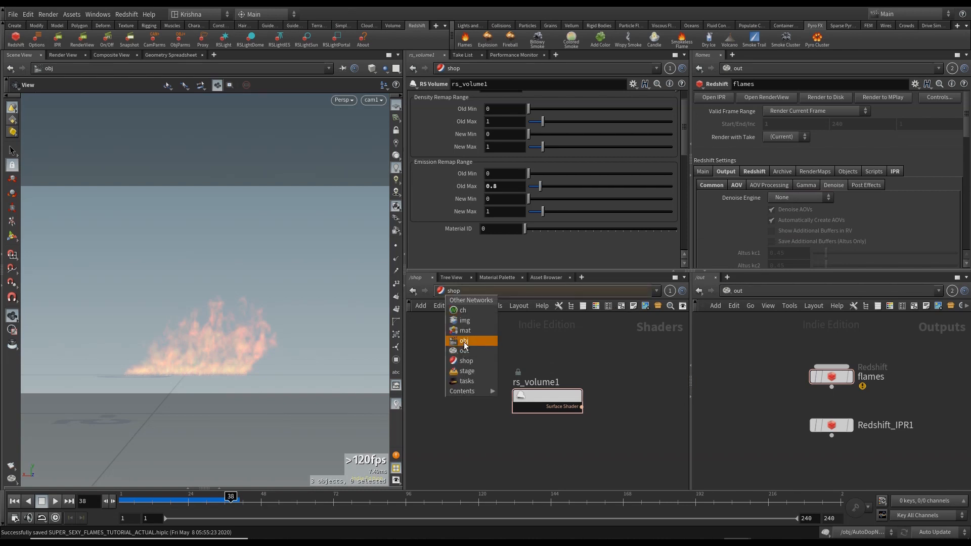
click(464, 345)
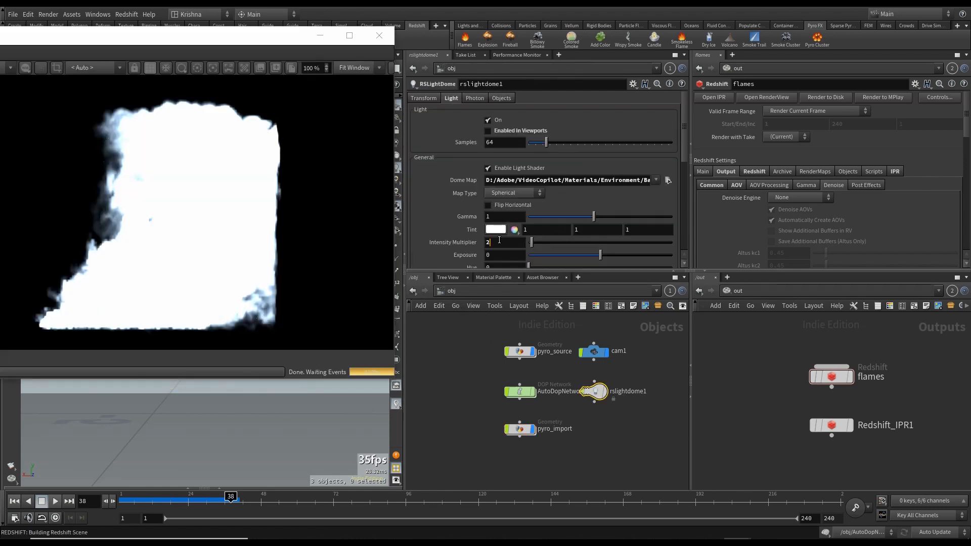
- Set the dome light's Intensity Multiplier to 0.1 and review the updated IPR render
double_click(499, 242)
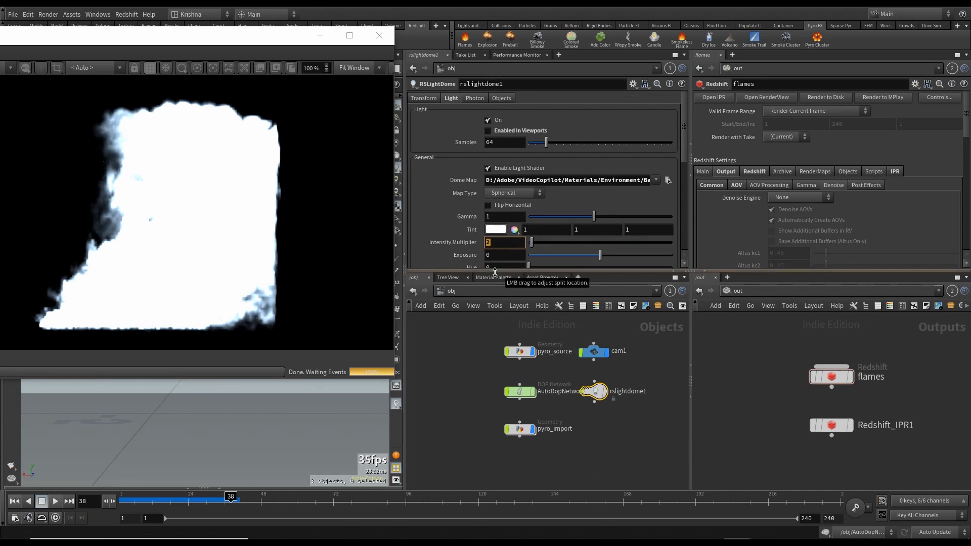
text(0.1)
key(Return)
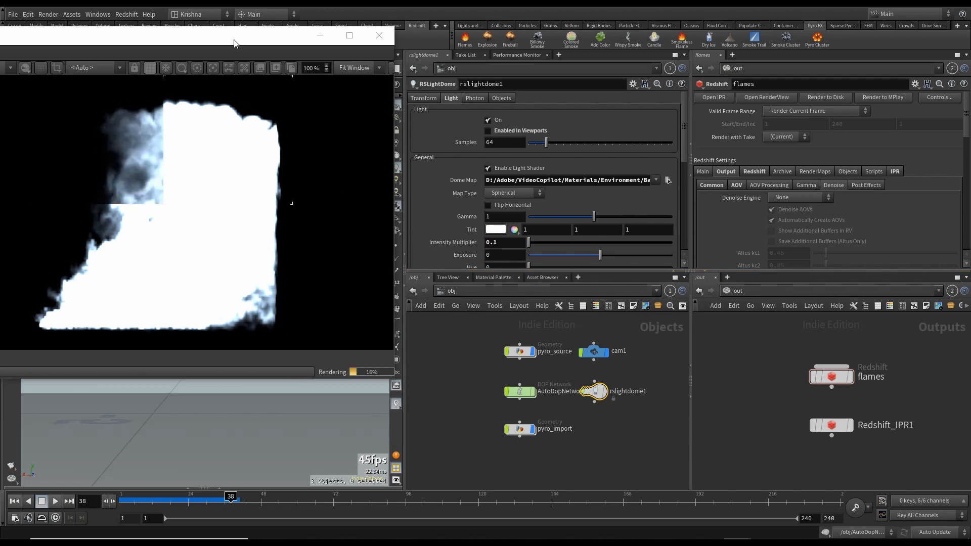
drag(235, 43, 325, 35)
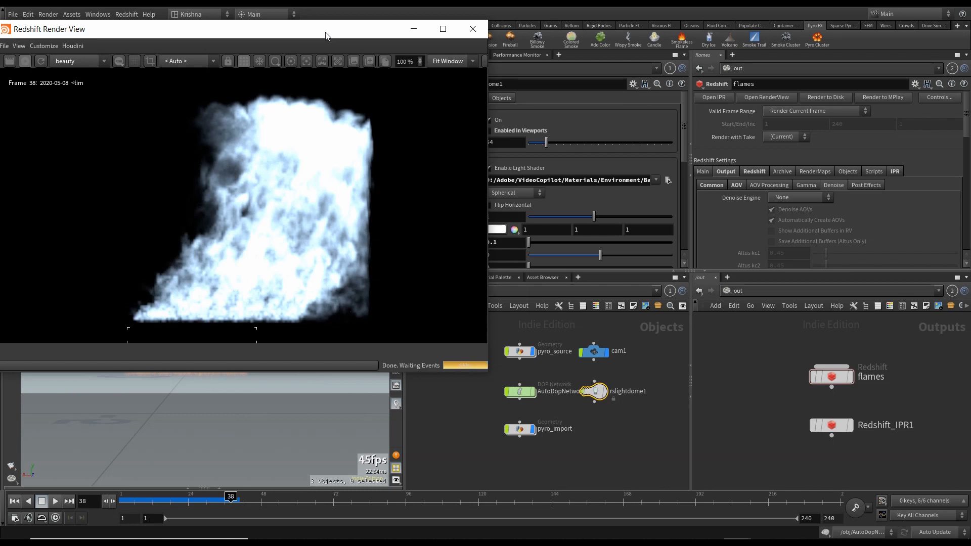
drag(332, 36, 352, 32)
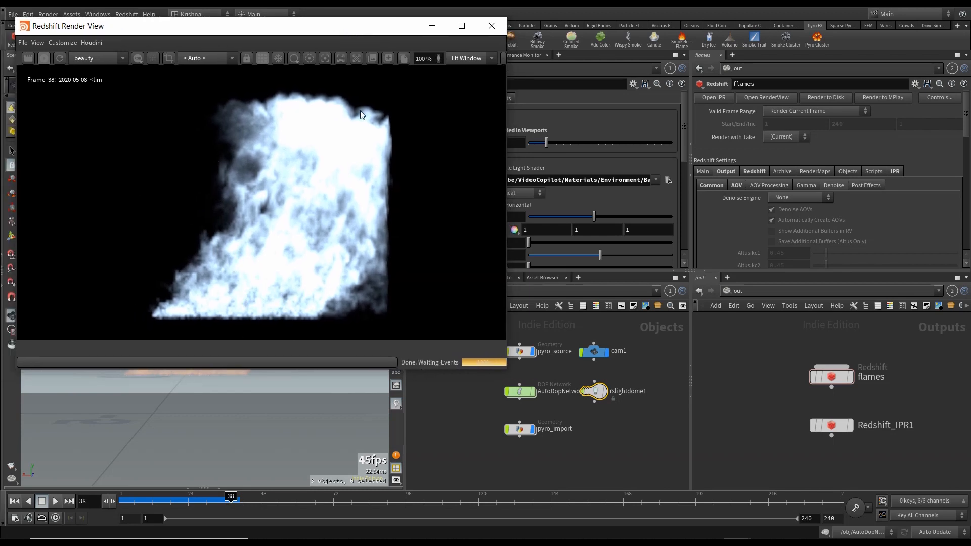
drag(375, 34, 267, 21)
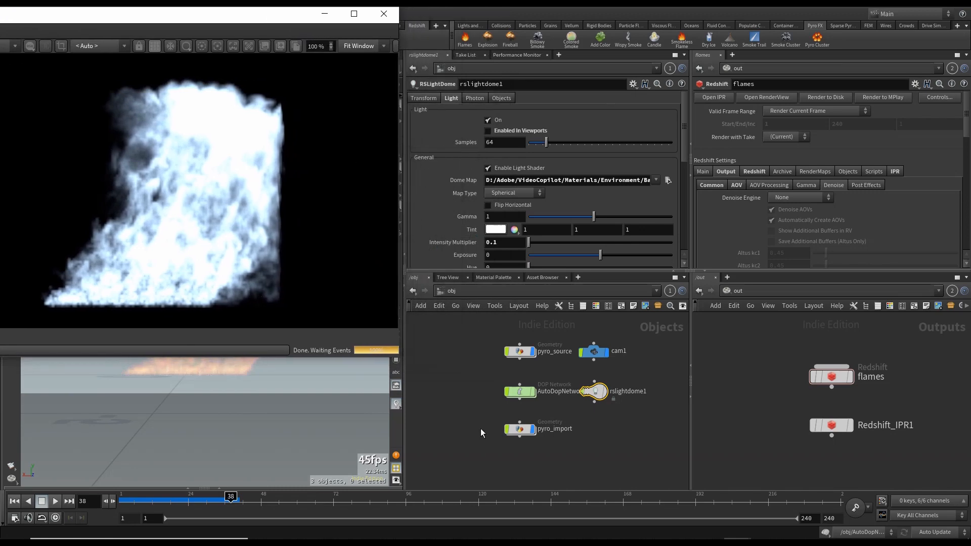
click(518, 431)
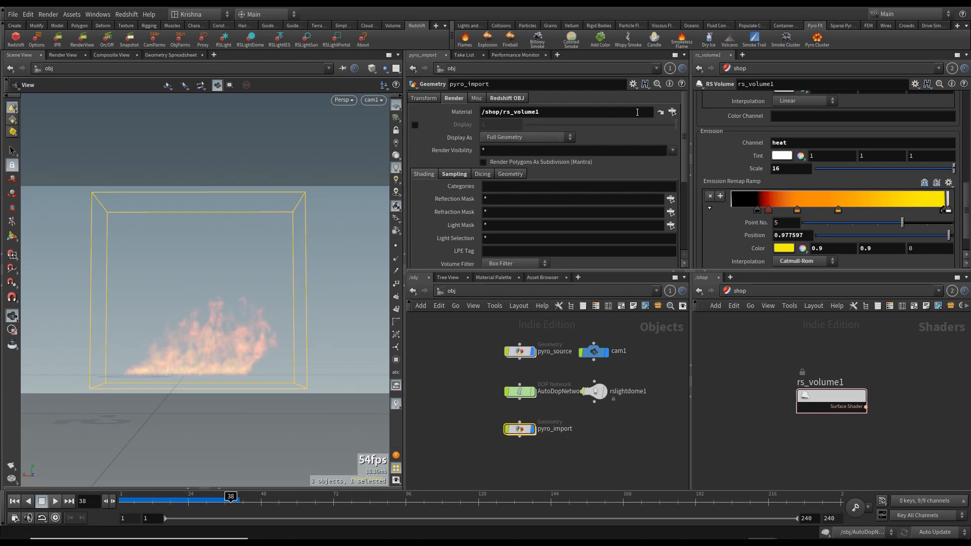
click(672, 112)
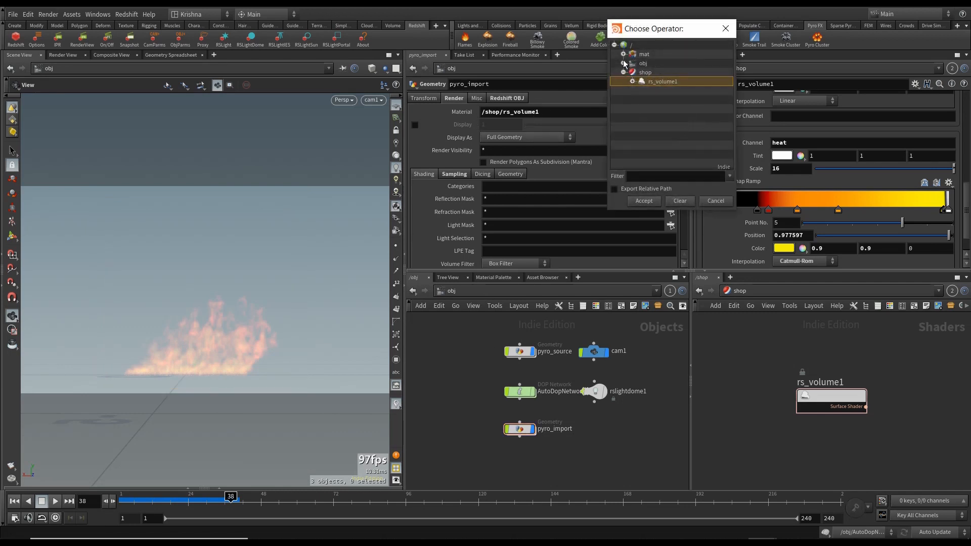
click(623, 55)
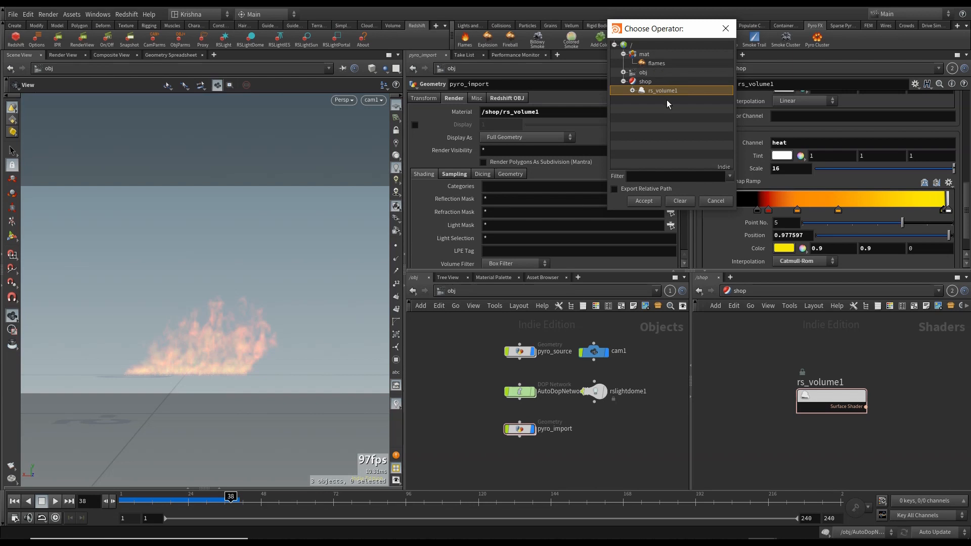
click(715, 201)
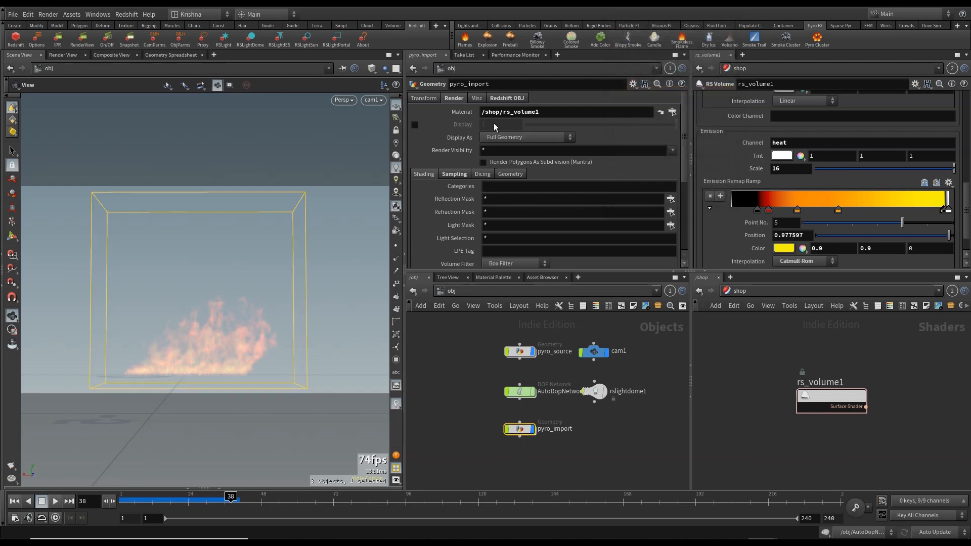
- Open the Redshift Render View to preview frame 38, then close it
drag(469, 448, 512, 428)
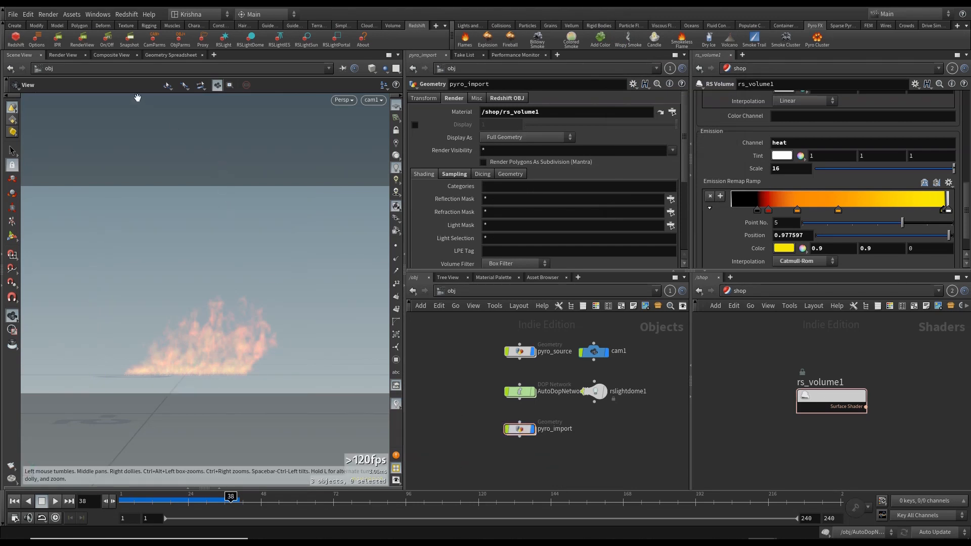
click(82, 38)
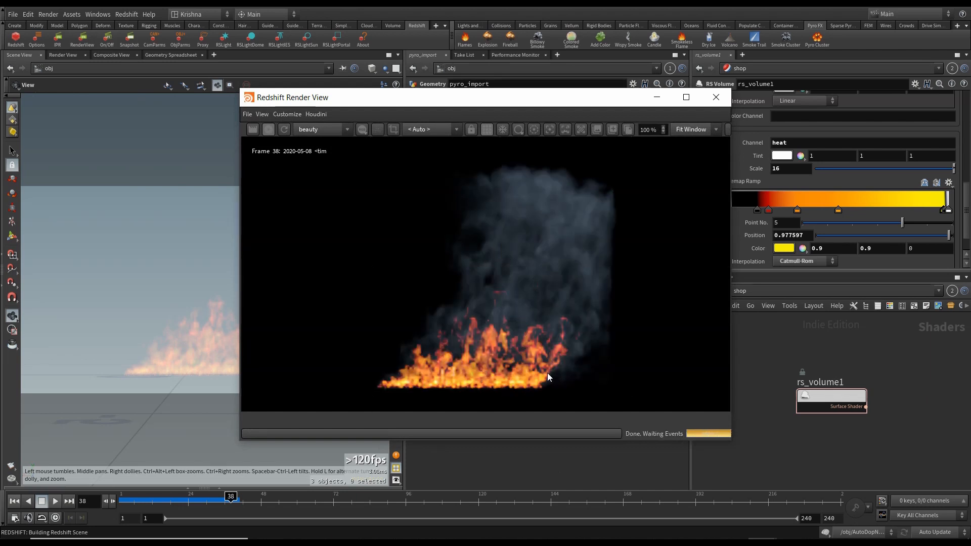
drag(549, 104, 424, 74)
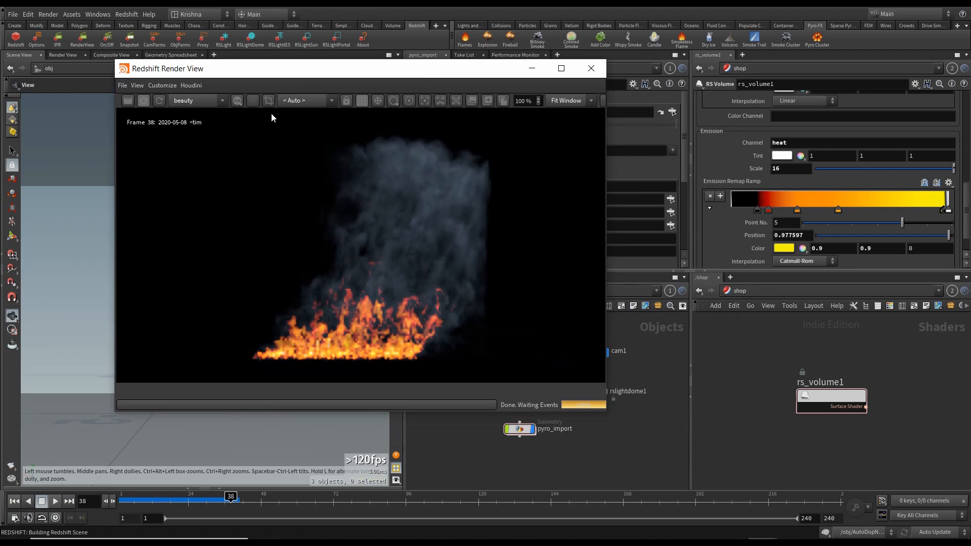
click(591, 69)
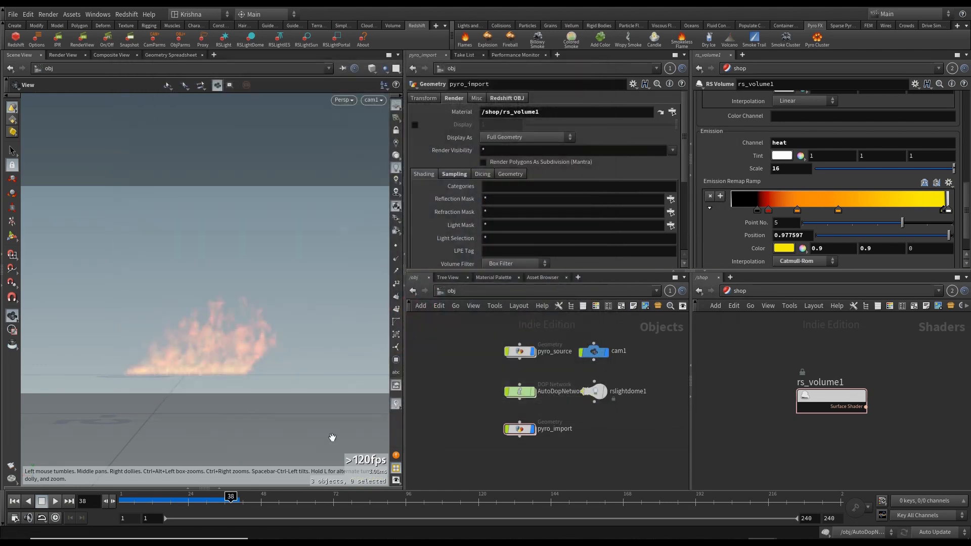
- Play back the rendered frames 1 to 48 in the render flipbook, then close it
click(14, 501)
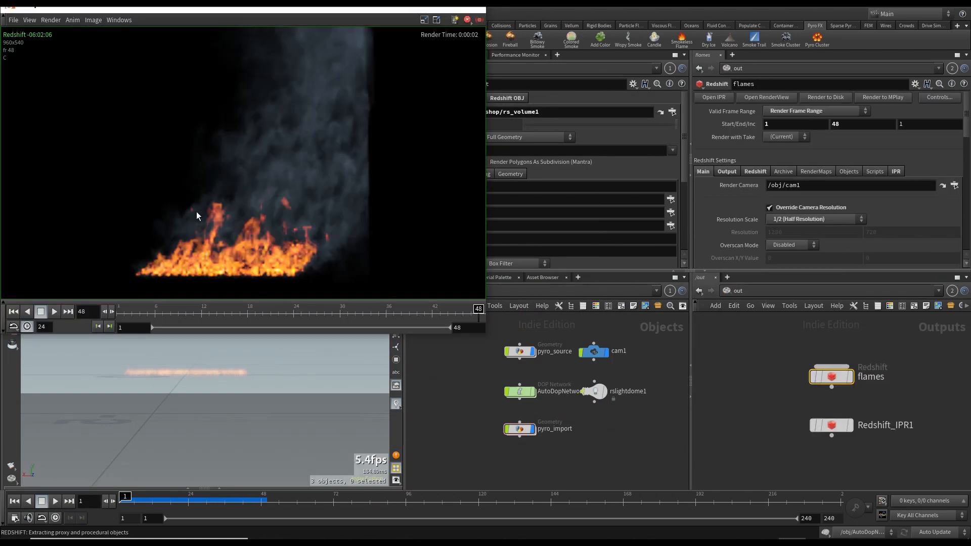
click(14, 312)
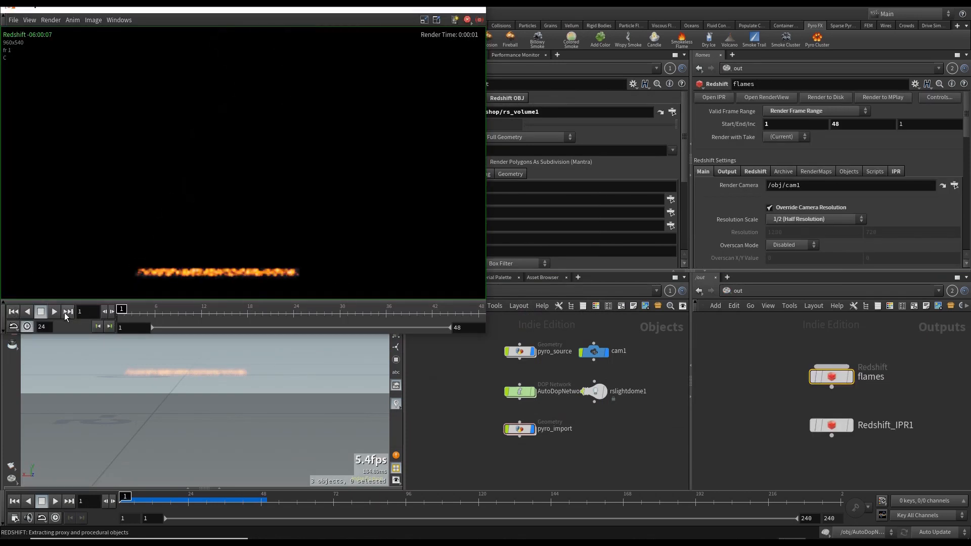
click(53, 312)
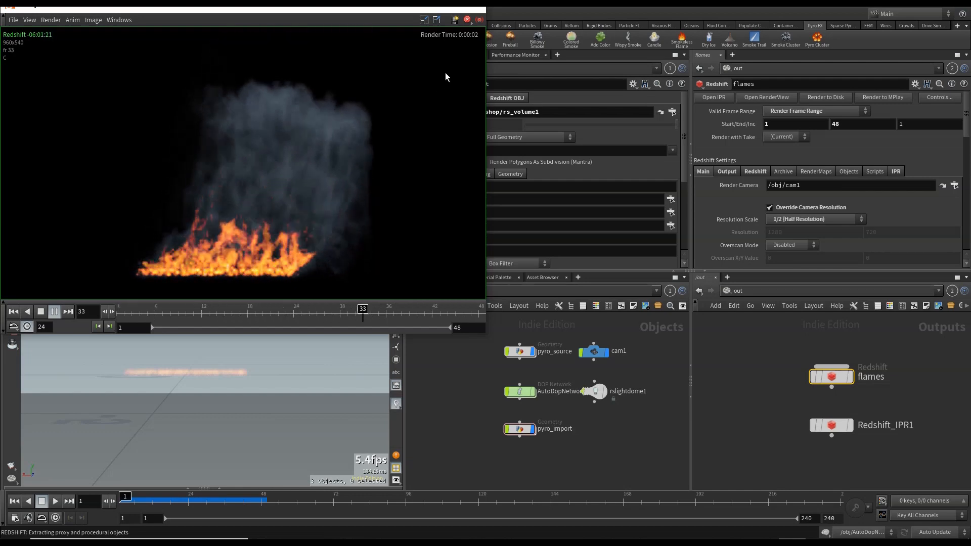
click(42, 312)
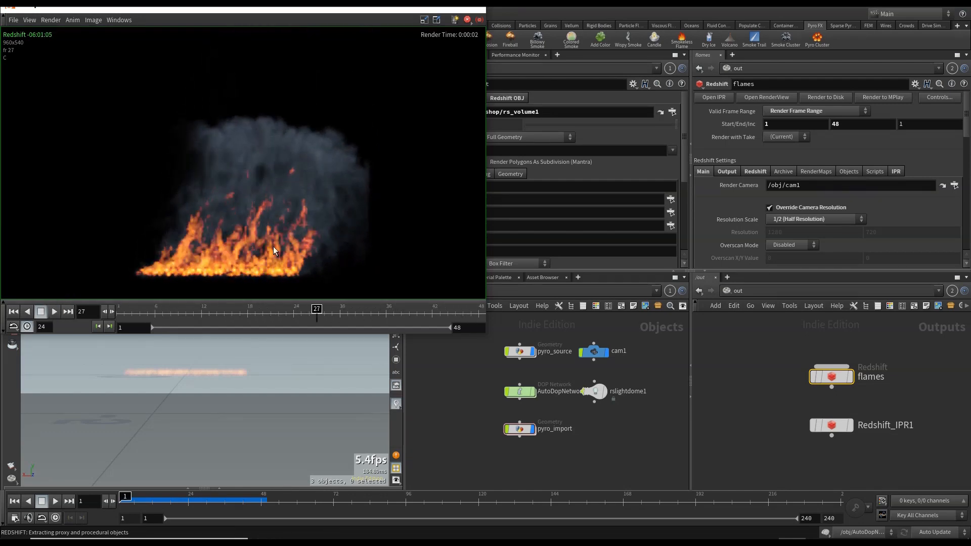
click(480, 20)
click(461, 354)
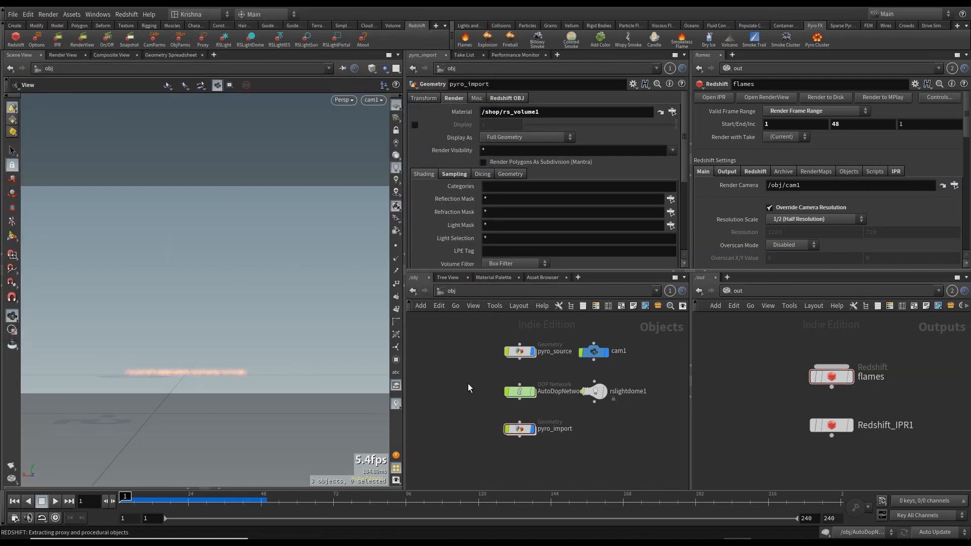
- Add a Grid object to the obj network and move the timeline to frame 46
key(Tab)
text(grid)
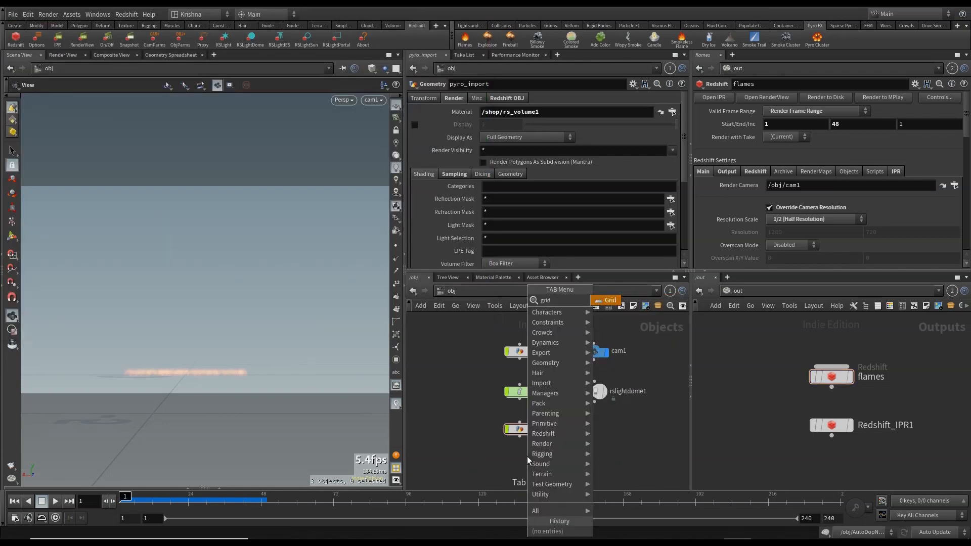
key(Return)
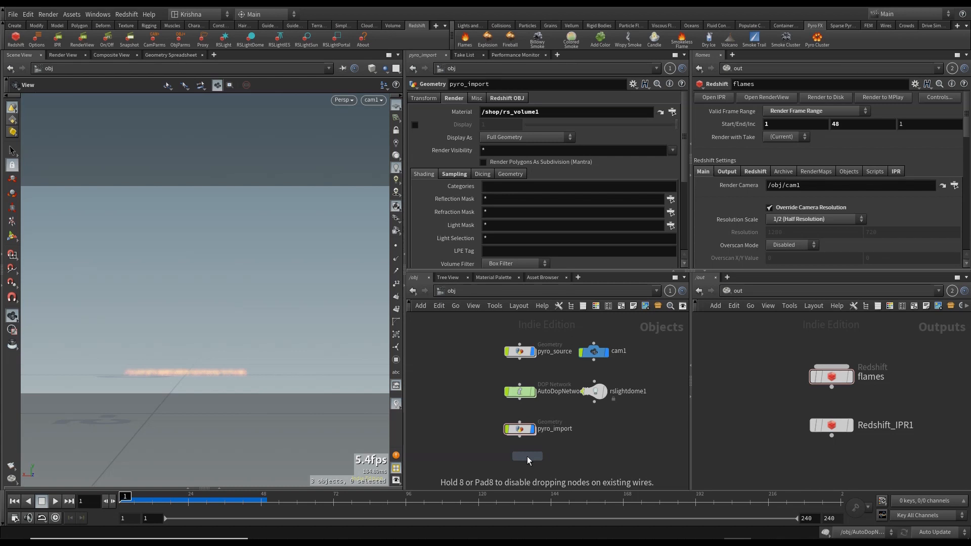
click(527, 457)
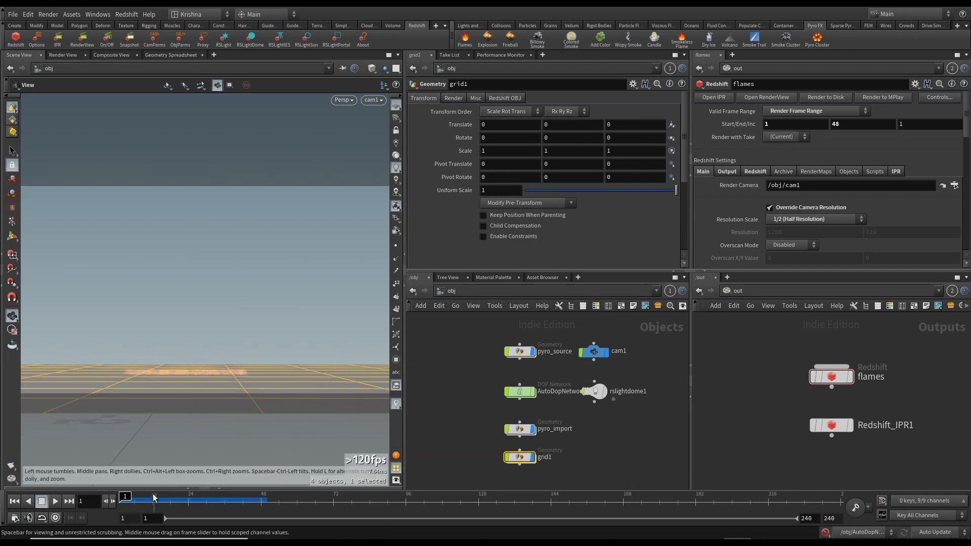
drag(173, 504, 256, 503)
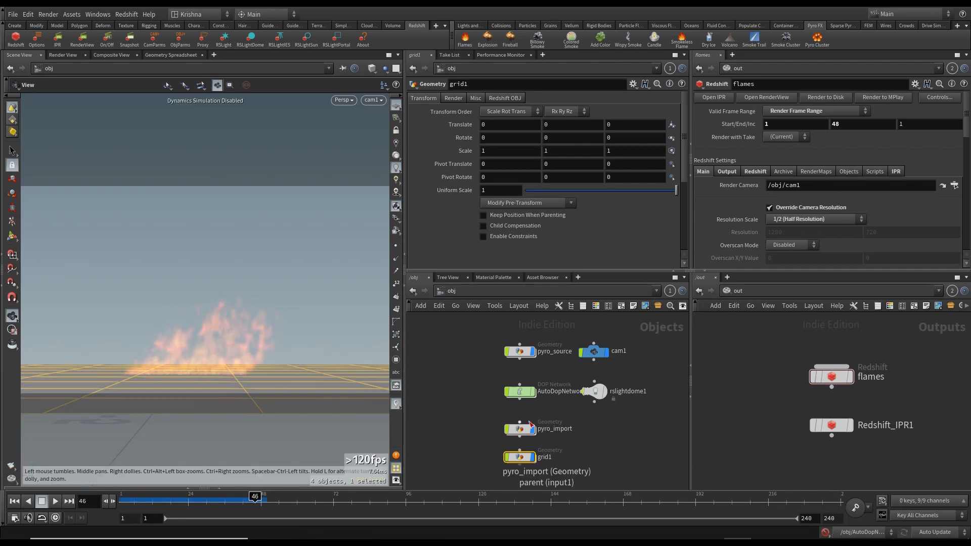
- Inside the grid object, set the grid's Center Y to 0.07, then return to the obj level
double_click(521, 455)
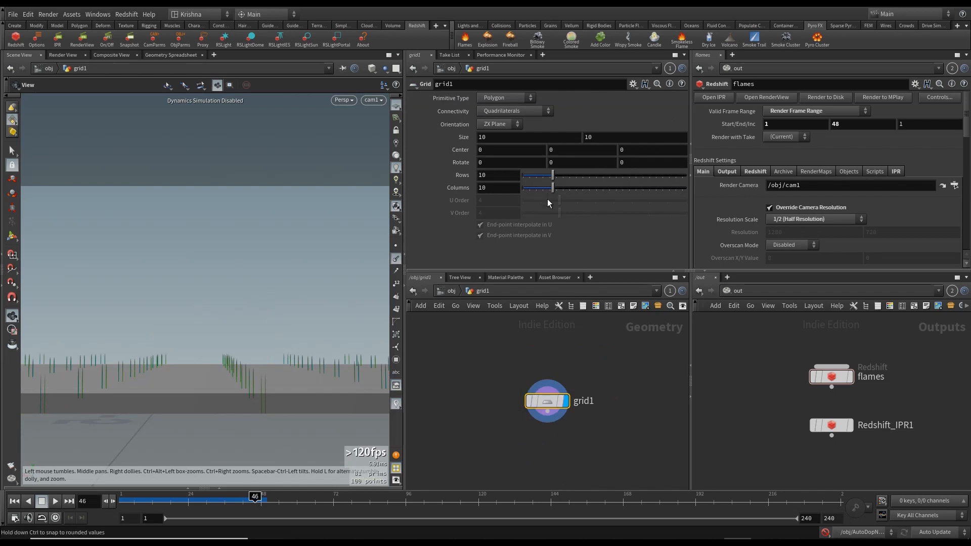
click(396, 259)
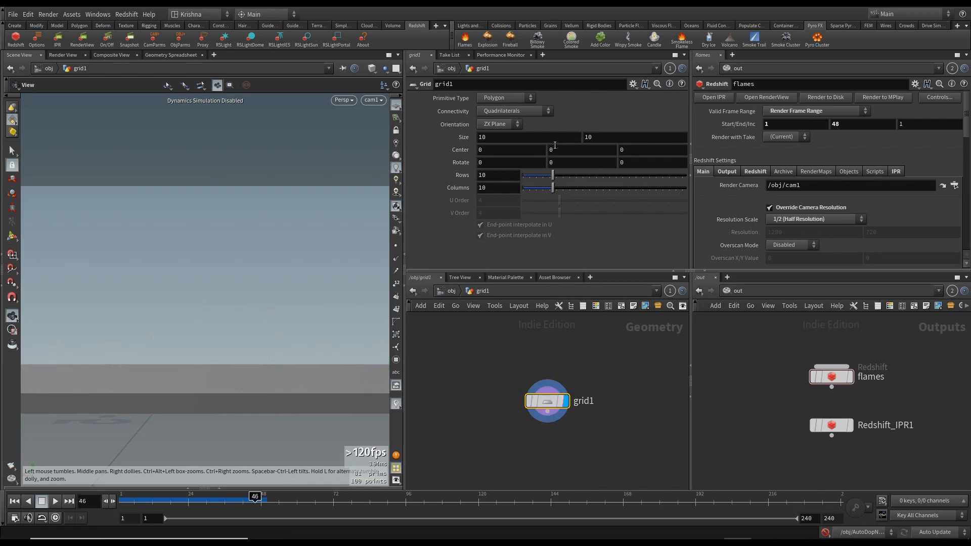
middle_drag(555, 147, 556, 148)
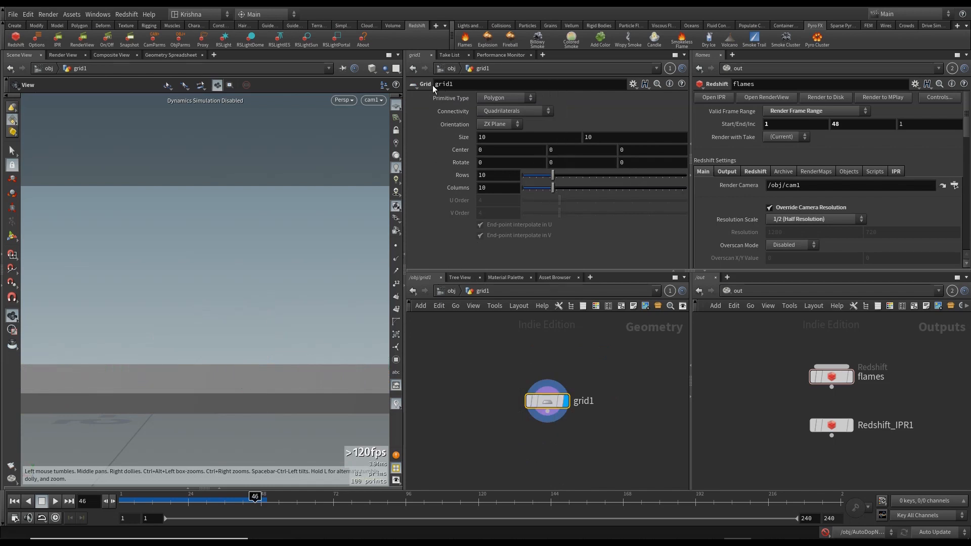
click(384, 71)
click(394, 90)
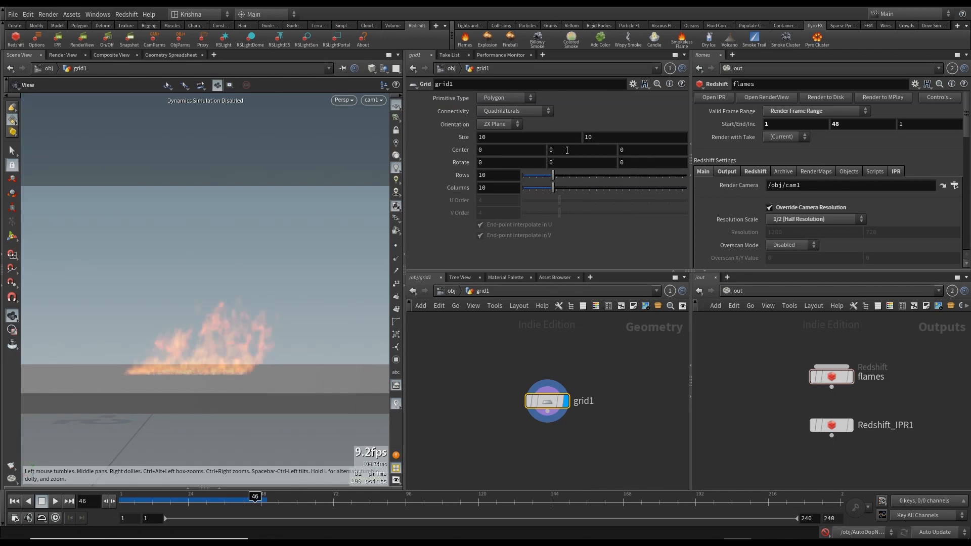
middle_drag(567, 150, 606, 178)
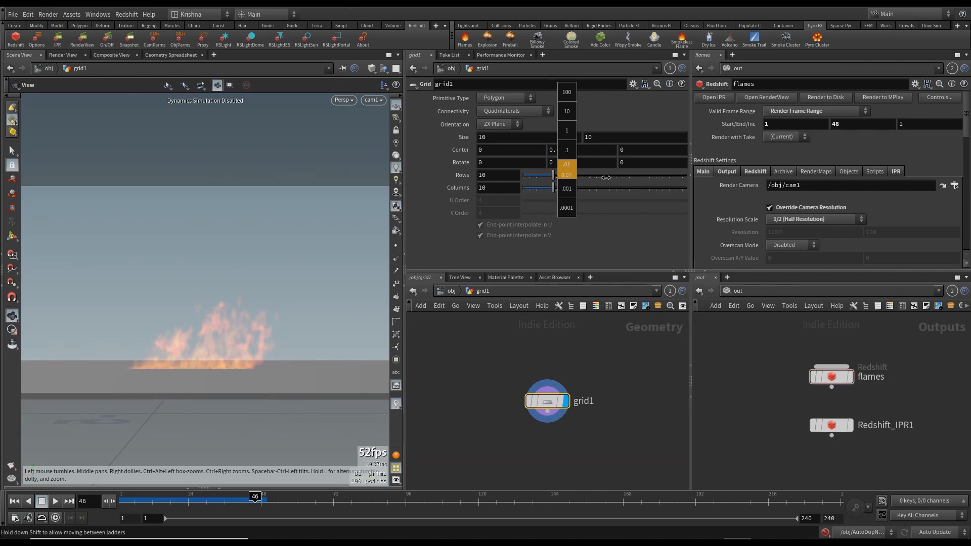
middle_drag(606, 178, 607, 178)
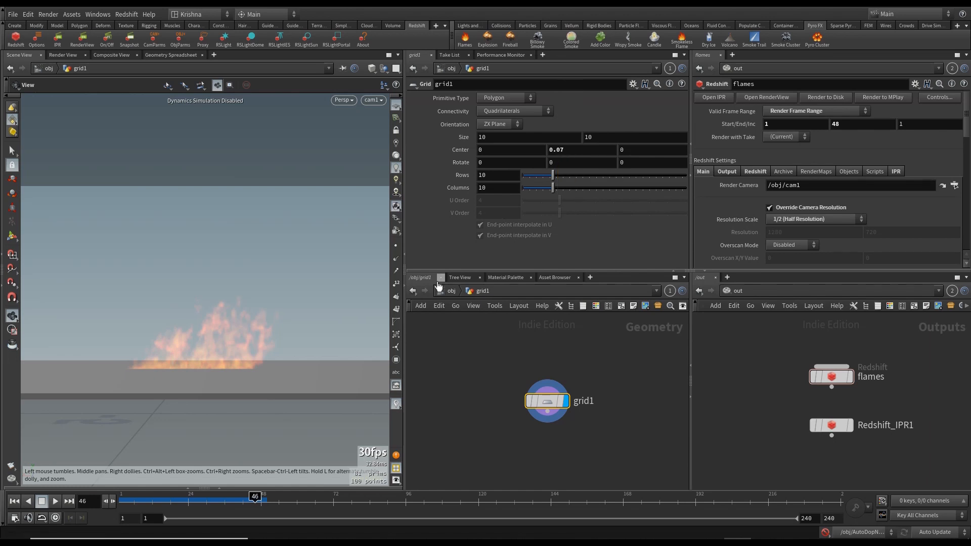
key(u)
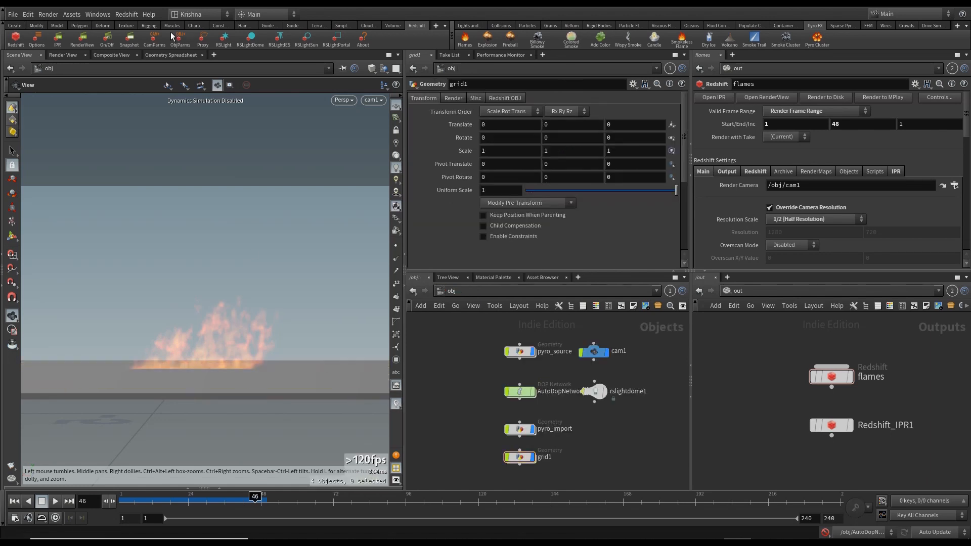
- Open the Redshift Render View and render frame 46 with the ground grid
click(85, 43)
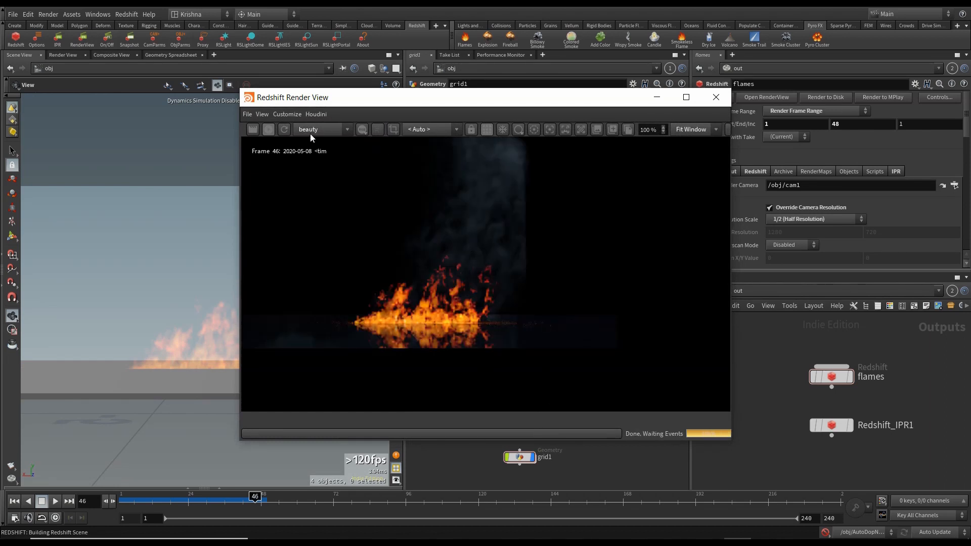
click(286, 131)
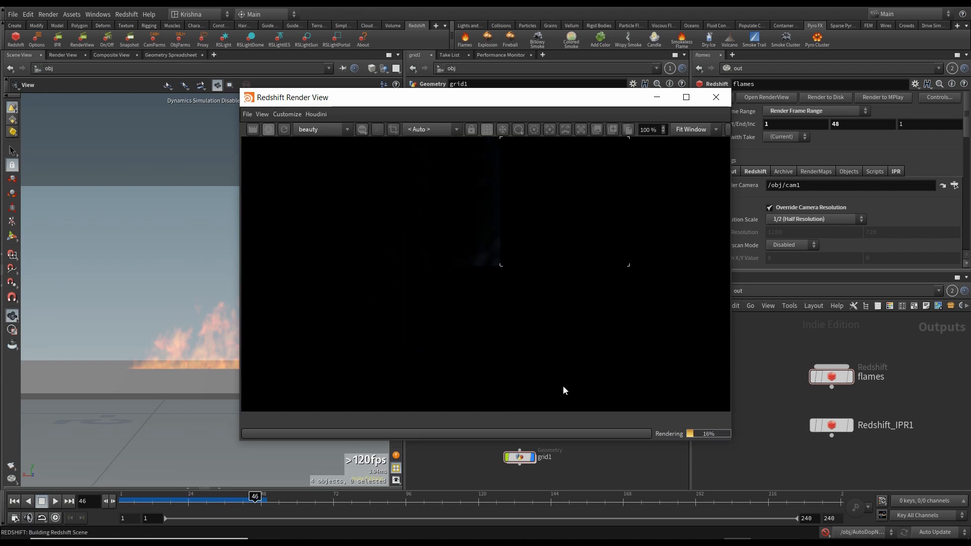